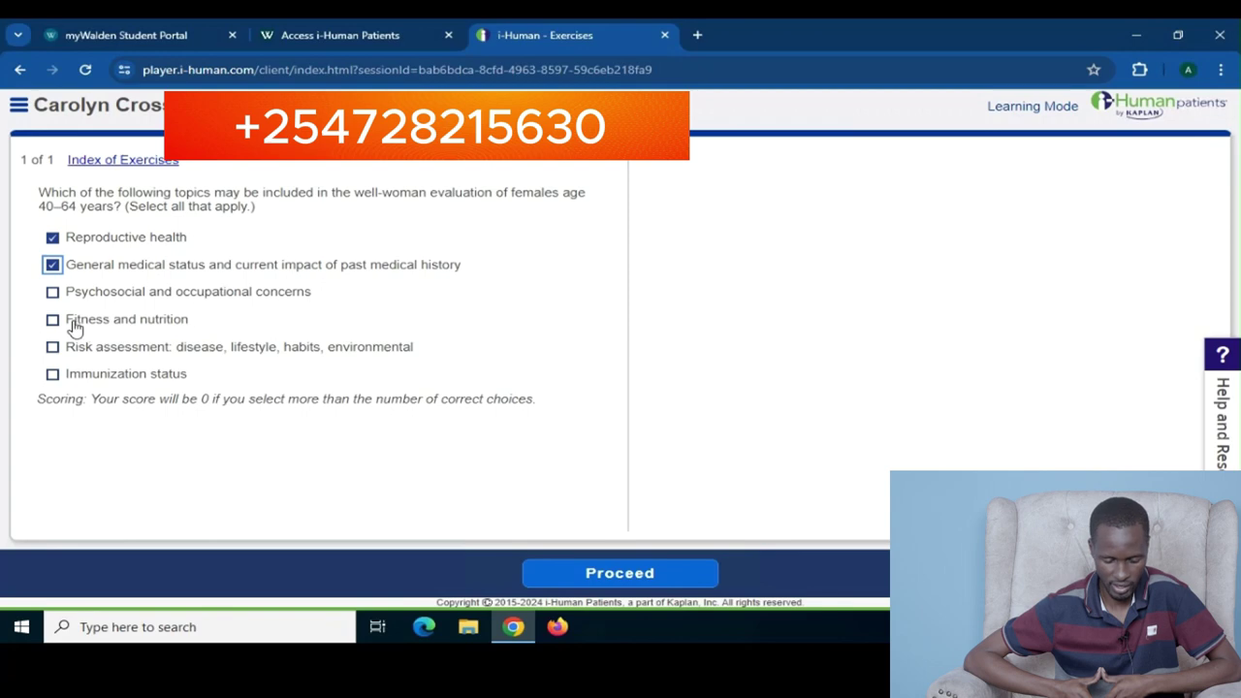
Add fitness and nutrition, psychosocial and occupational concerns, risk assessment and immunization status to the well-woman evaluation answer and submit the exercise
{"action": "left_click", "coordinate": [85, 329]}
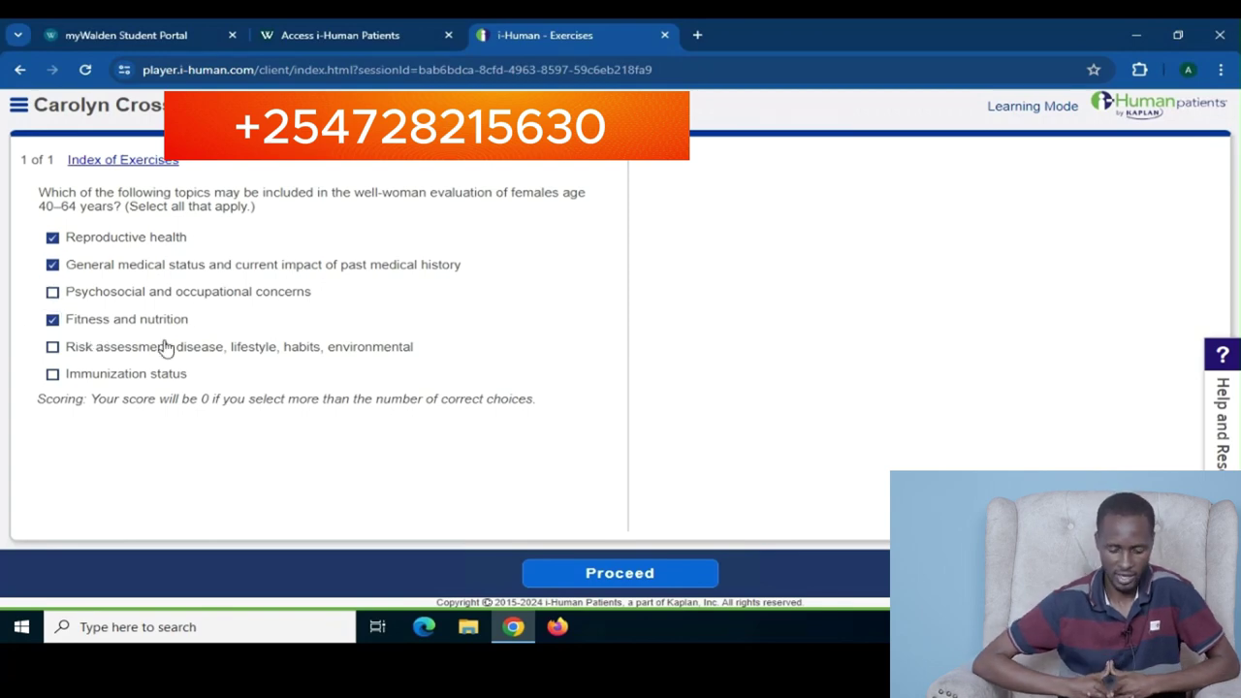
{"action": "left_click", "coordinate": [52, 292]}
{"action": "left_click", "coordinate": [52, 346]}
{"action": "left_click", "coordinate": [52, 373]}
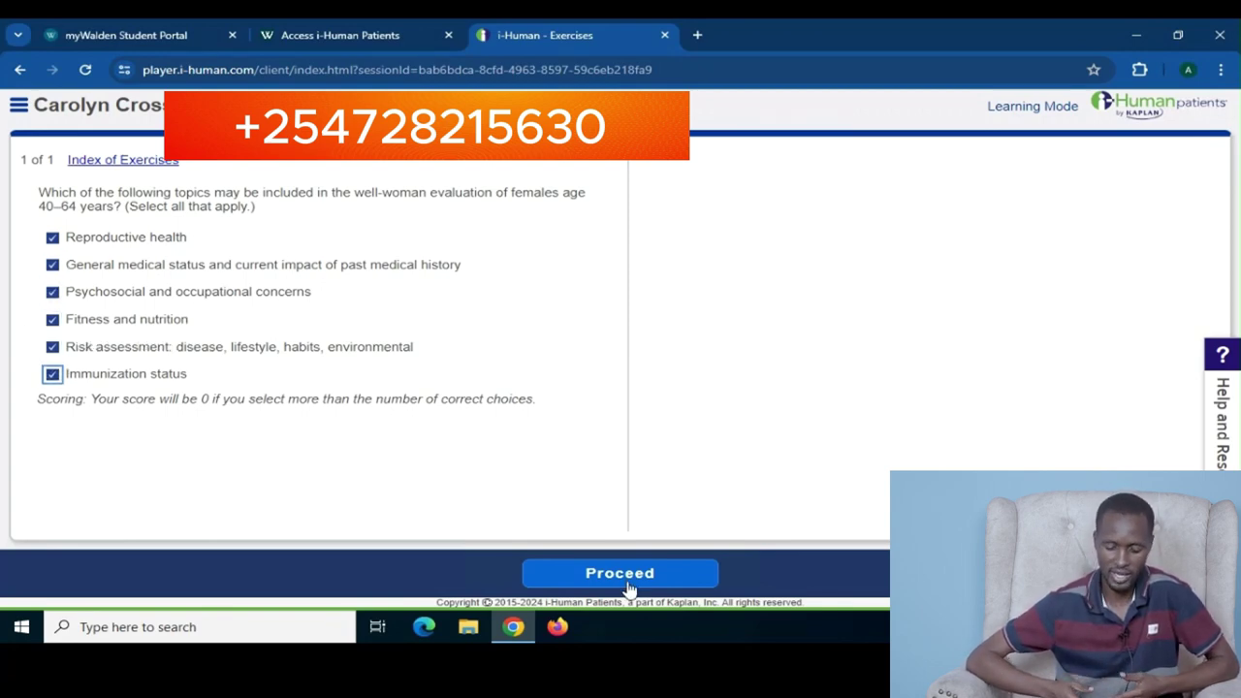
{"action": "left_click", "coordinate": [625, 580]}
{"action": "left_click", "coordinate": [616, 580]}
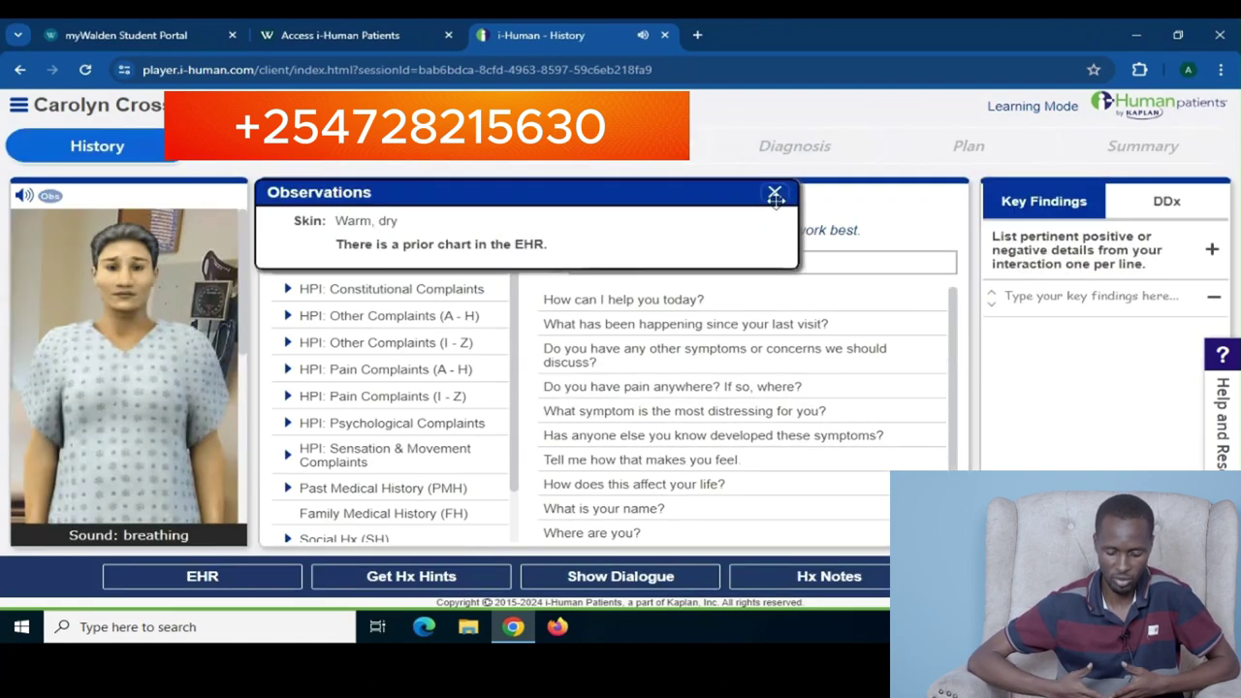
Dismiss the observations and ask the patient "How can I help you today?" and "Do you have any allergies?"
{"action": "left_click", "coordinate": [773, 193]}
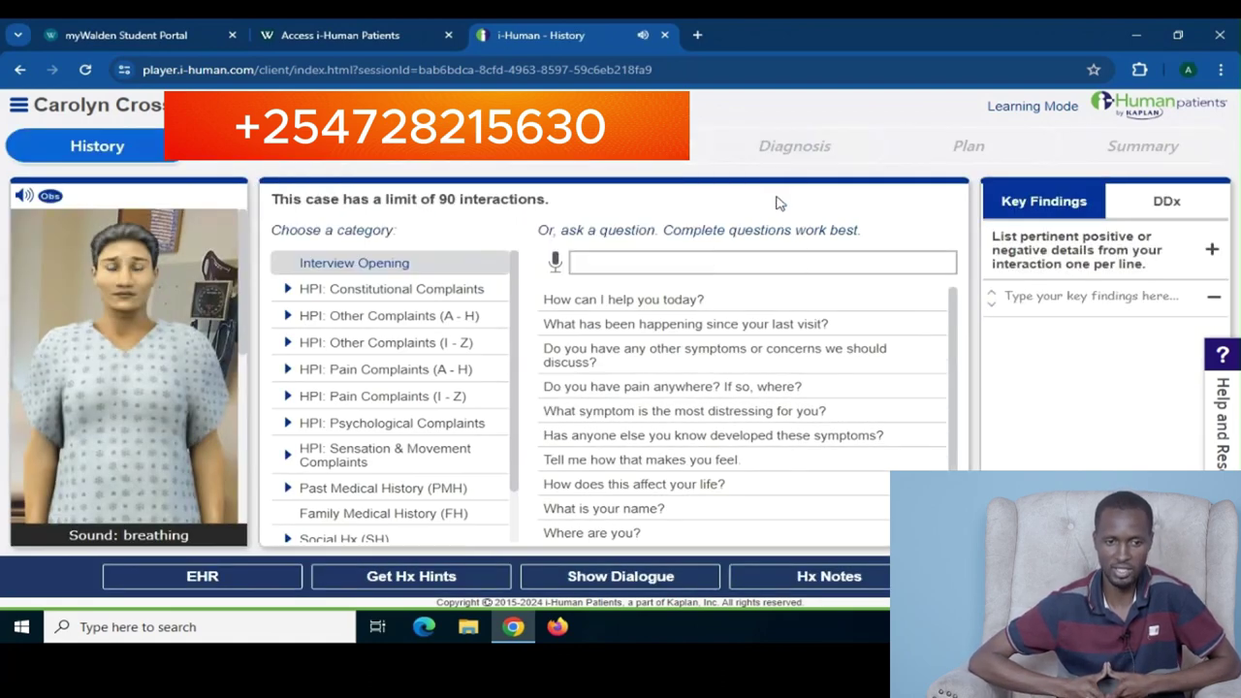
{"action": "left_click", "coordinate": [659, 302]}
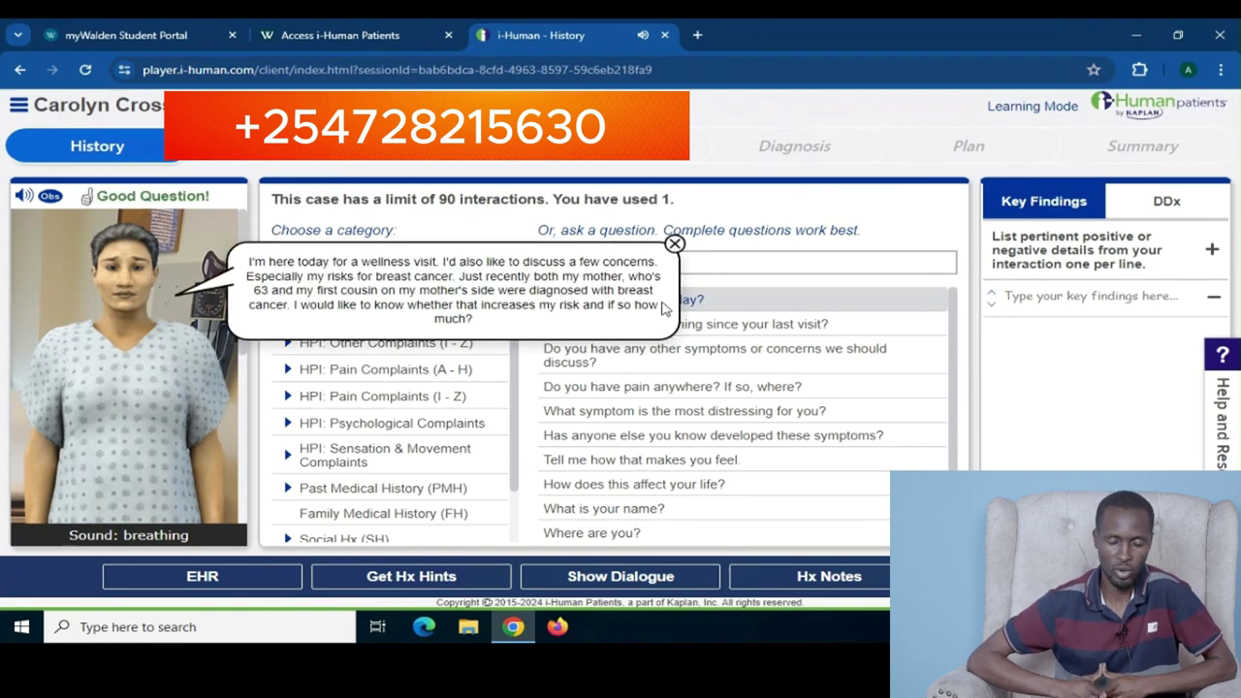
{"action": "left_click", "coordinate": [722, 260]}
{"action": "type", "text": "allergies"}
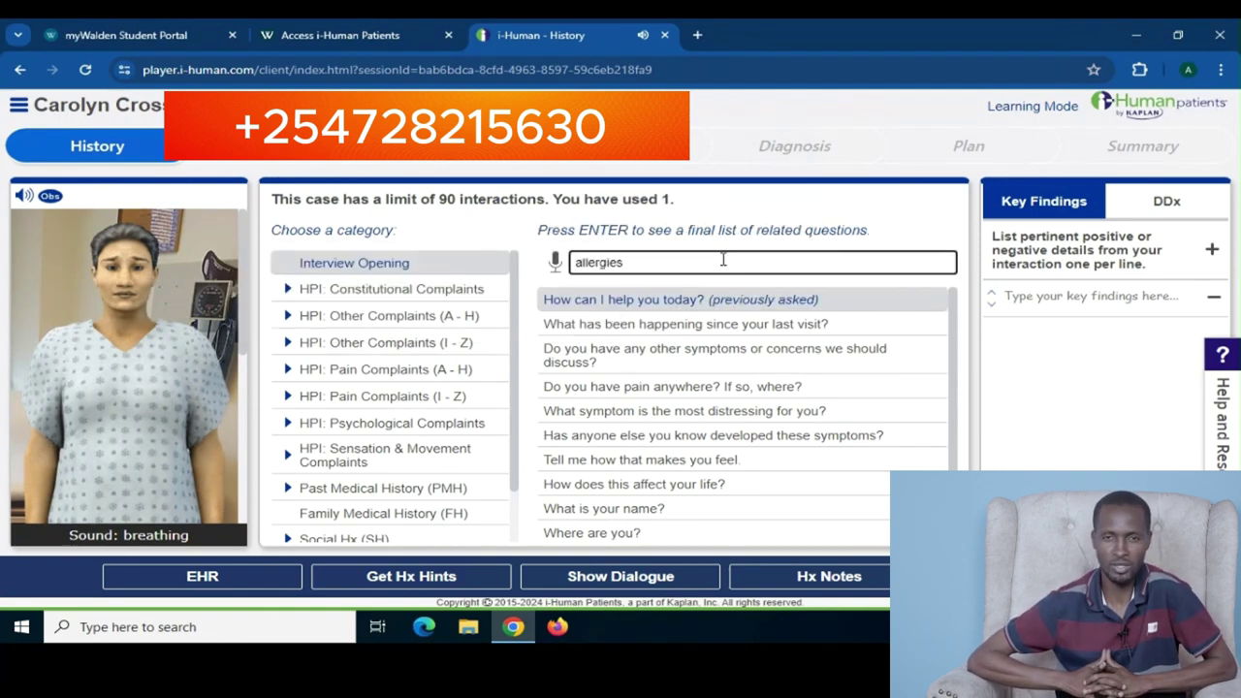
{"action": "key", "text": "Return"}
{"action": "left_click", "coordinate": [644, 300]}
Search the questions for "immunization" and ask the patient whether her immunizations are up to date
{"action": "left_click", "coordinate": [589, 264]}
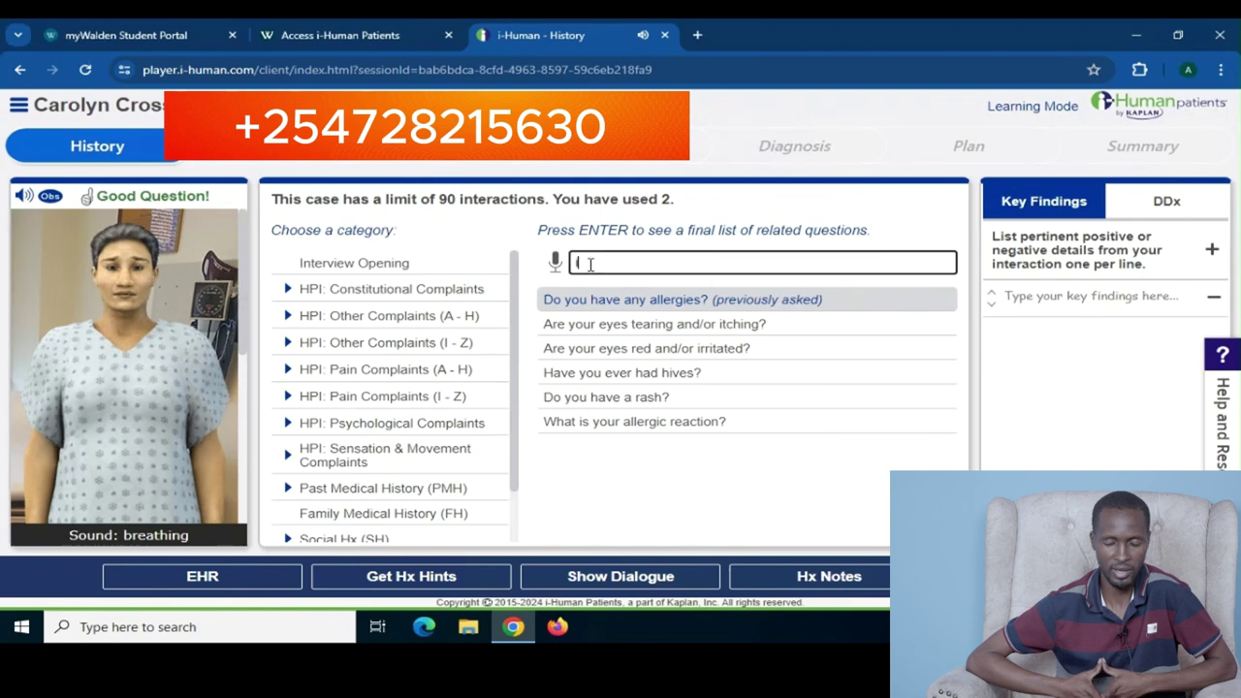
{"action": "type", "text": "imm"}
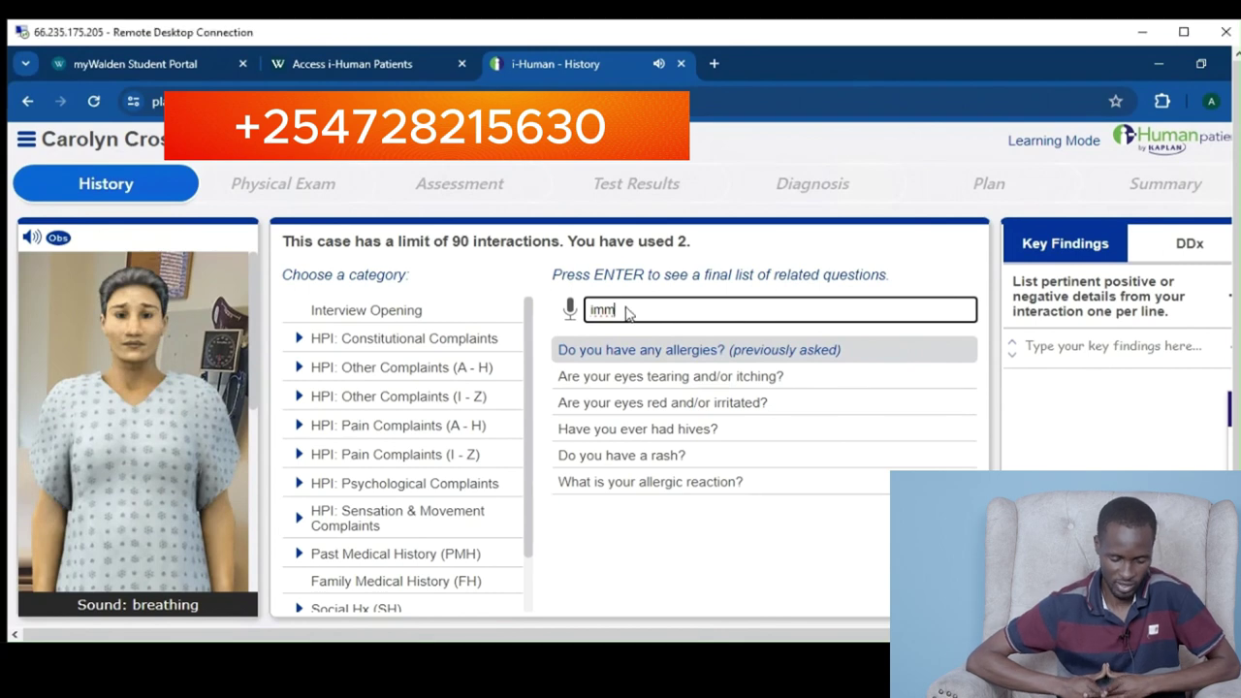
{"action": "type", "text": "unization"}
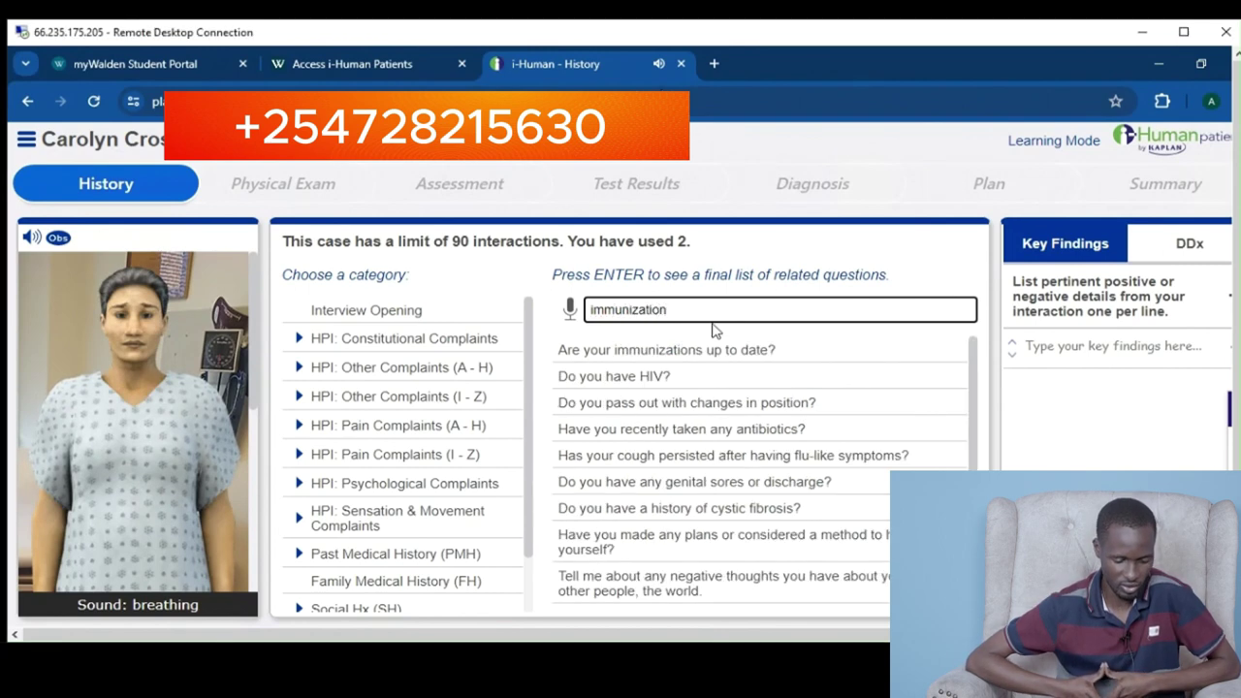
{"action": "left_click", "coordinate": [702, 350]}
Find and ask the questions about what and how much alcohol the patient drinks and whether she takes over-the-counter or herbal medications
{"action": "double_click", "coordinate": [637, 315]}
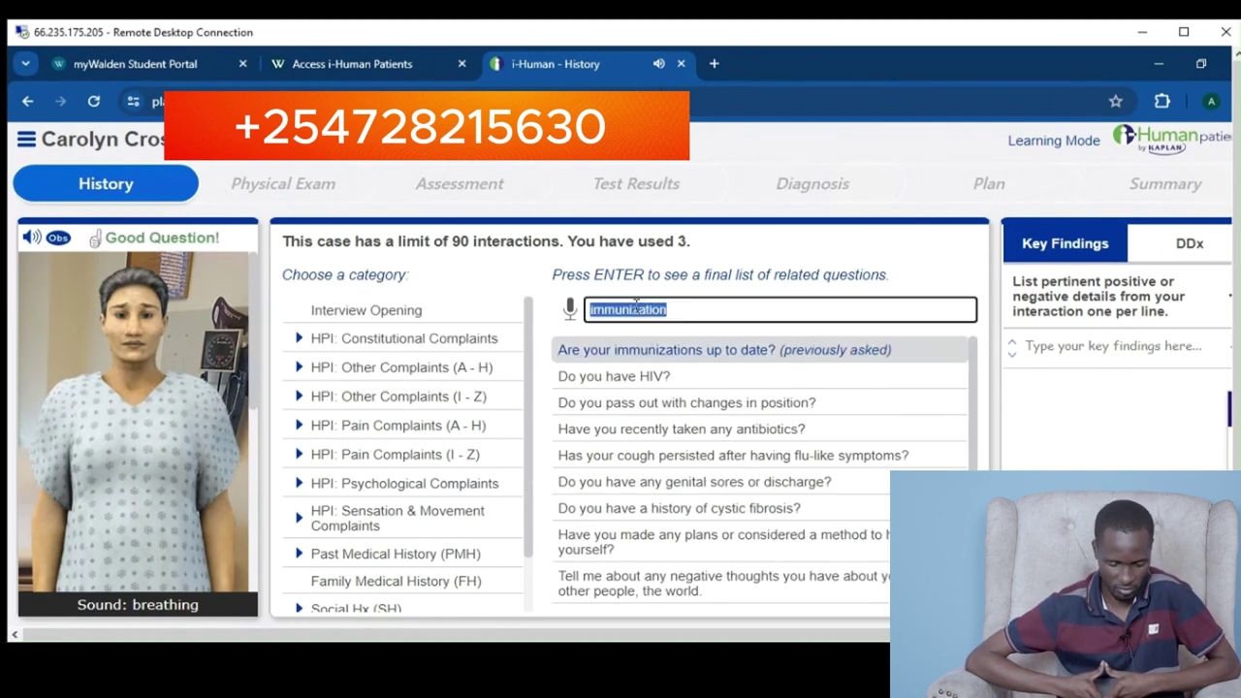
{"action": "type", "text": "alcohol"}
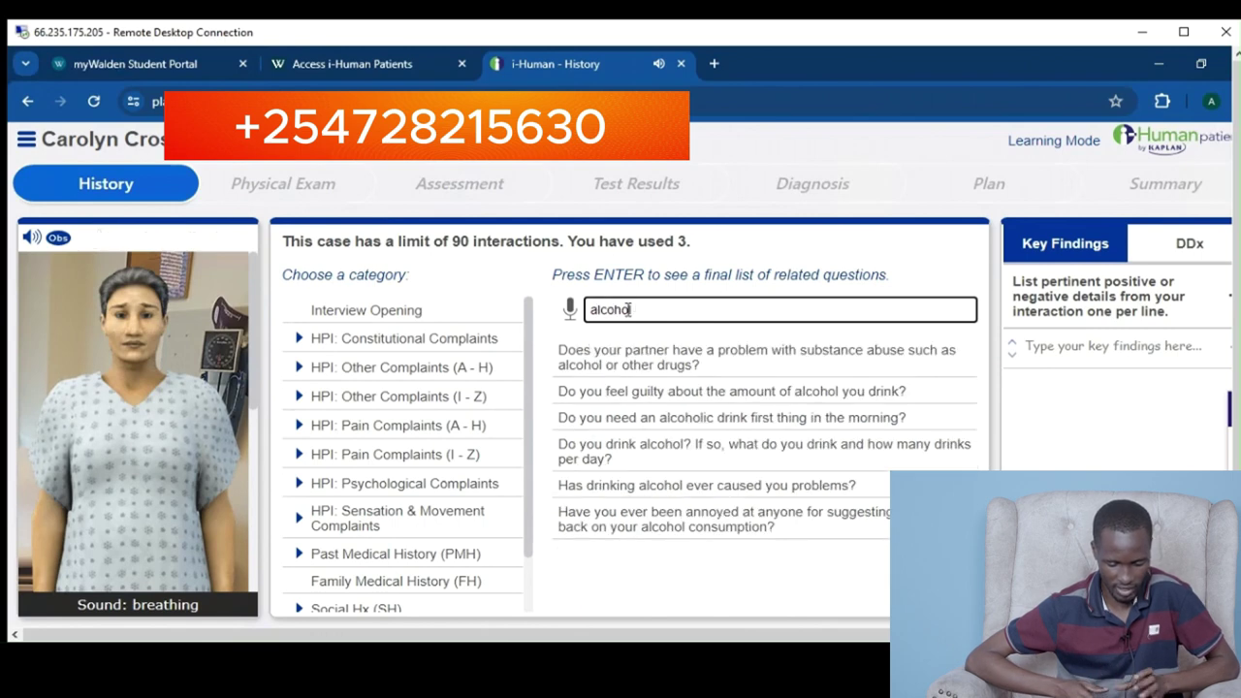
{"action": "left_click", "coordinate": [705, 451]}
{"action": "double_click", "coordinate": [608, 312]}
{"action": "type", "text": "herbal medications"}
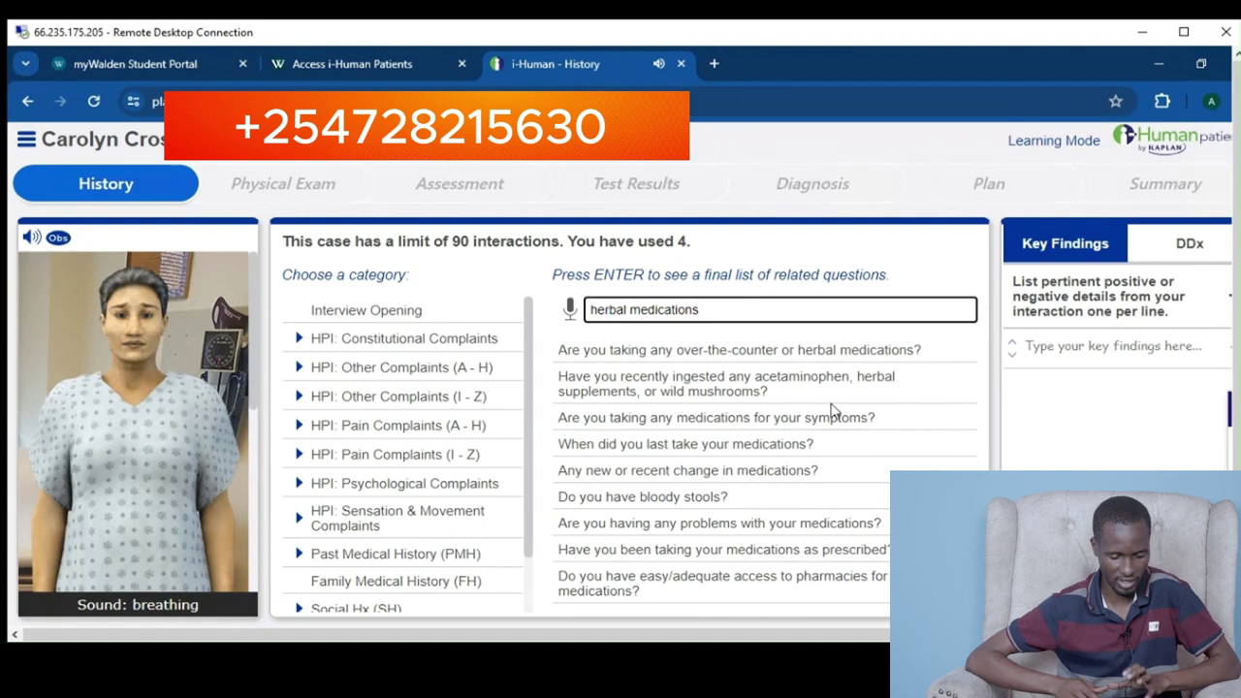
{"action": "left_click", "coordinate": [824, 350]}
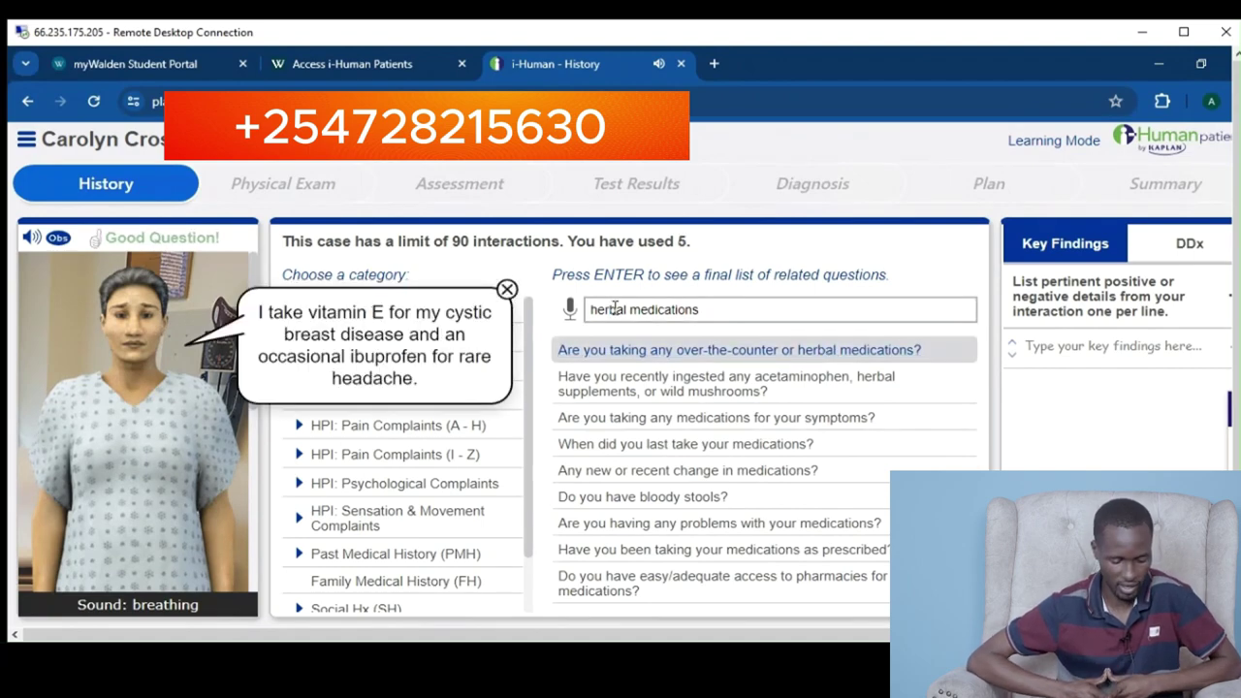
Search for "any new or recent change in medications" and ask the patient the matching question
{"action": "double_click", "coordinate": [614, 308]}
{"action": "type", "text": "any new "}
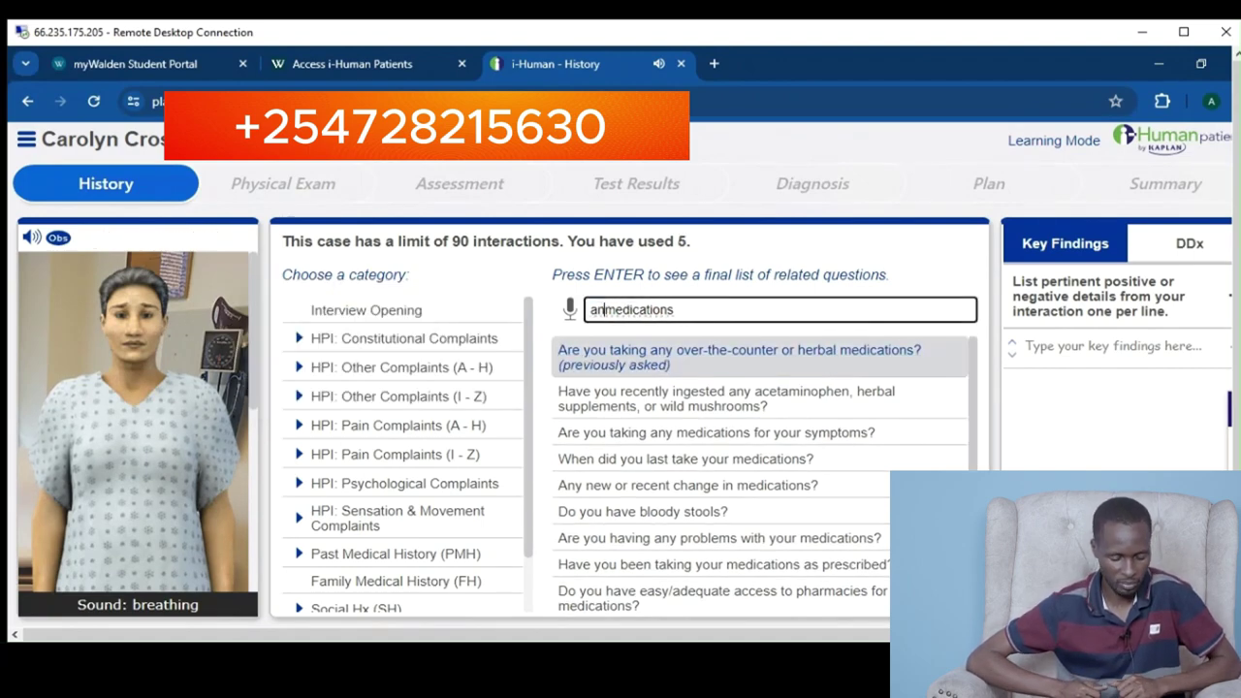
{"action": "type", "text": "or recent change"}
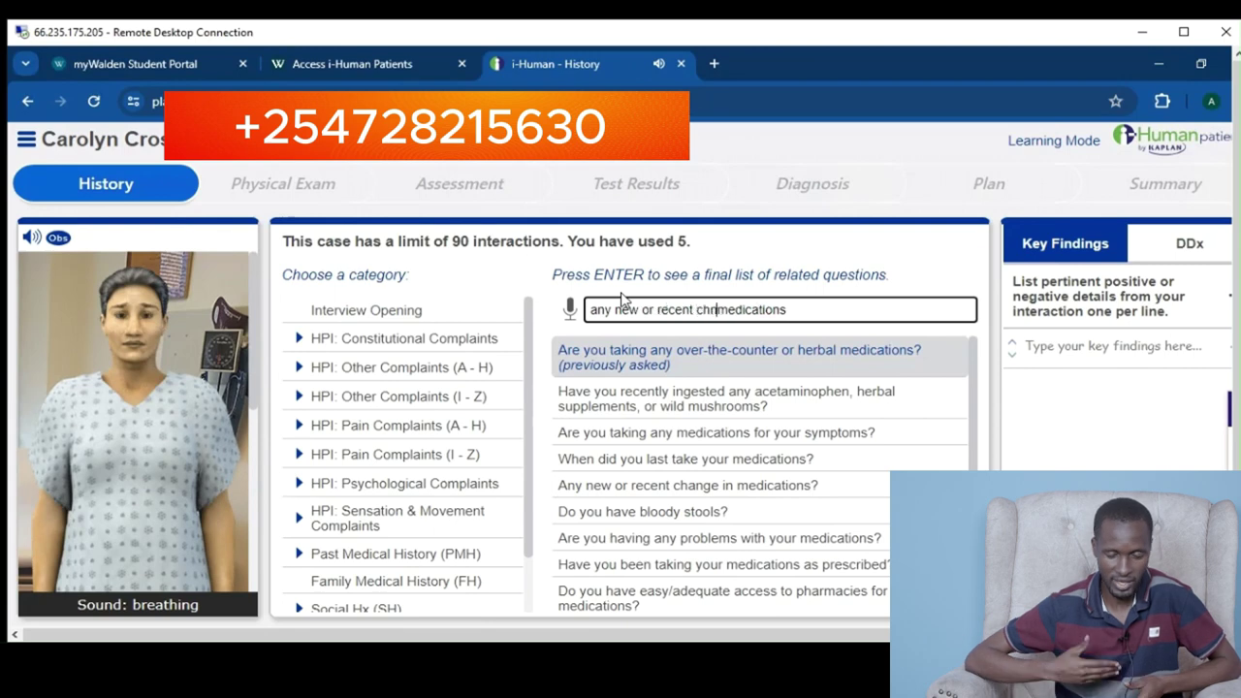
{"action": "type", "text": " in"}
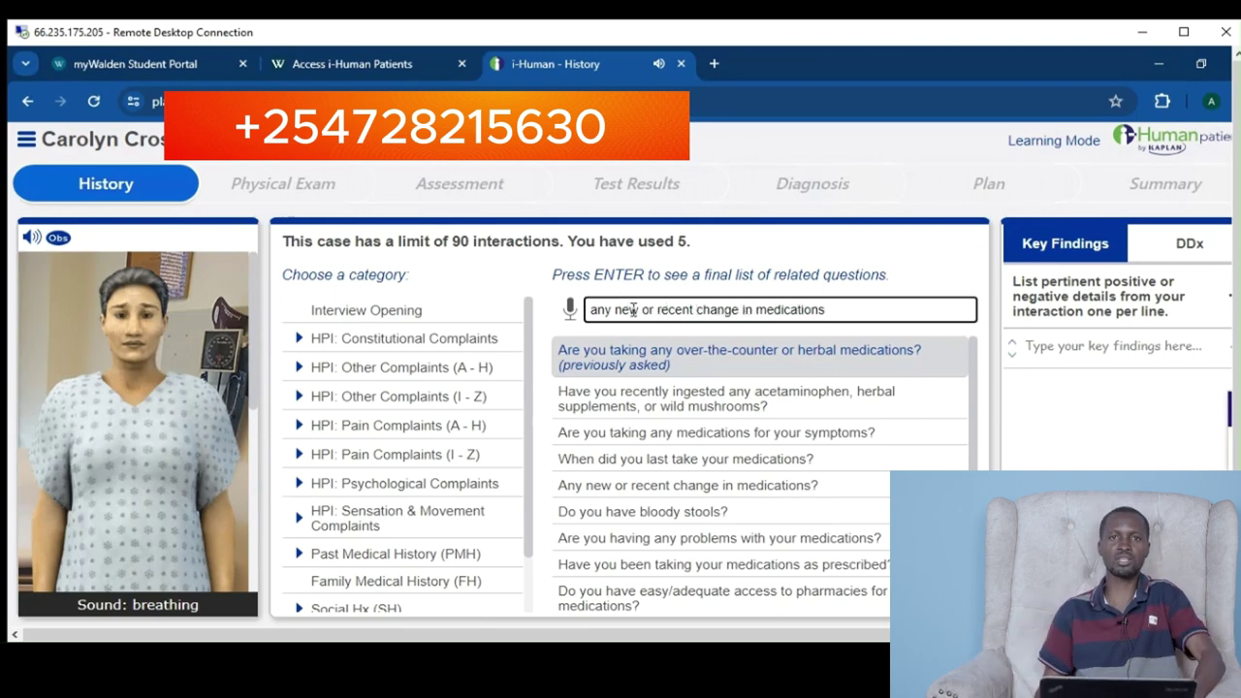
{"action": "left_click", "coordinate": [786, 351]}
Search for "recreational drugs" and ask the patient whether she uses any and, if so, what
{"action": "left_click", "coordinate": [837, 308]}
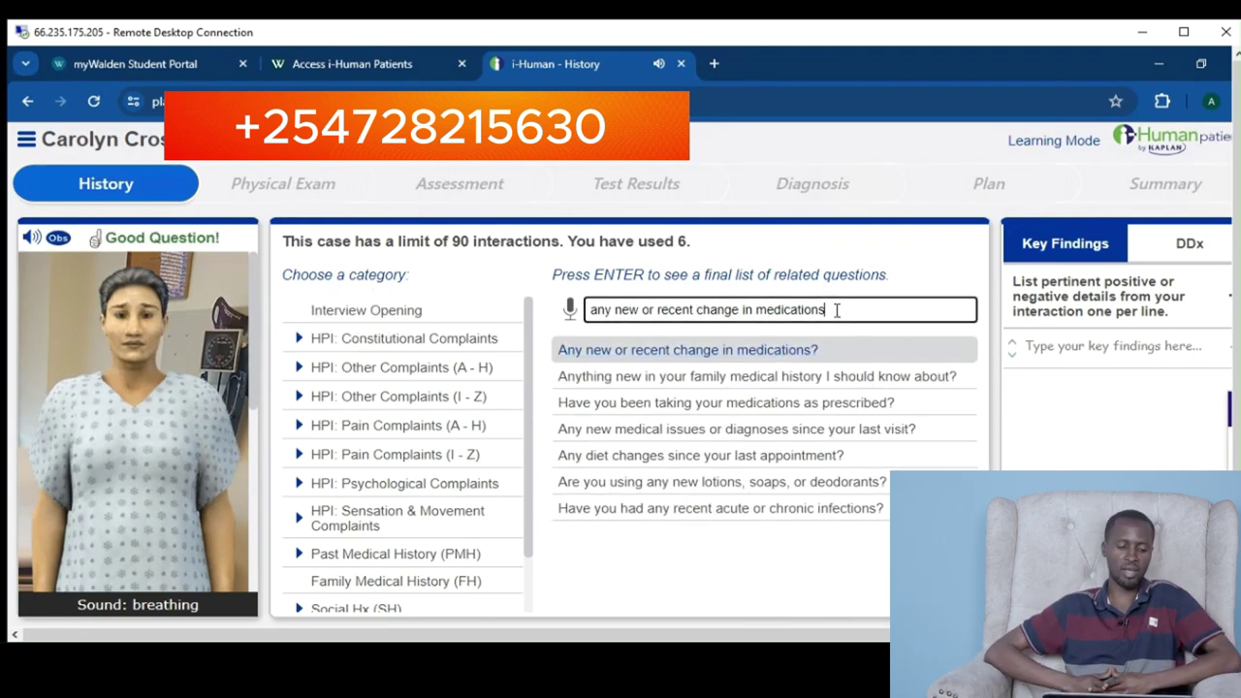
{"action": "key", "text": "ctrl+a"}
{"action": "type", "text": "recreational dr"}
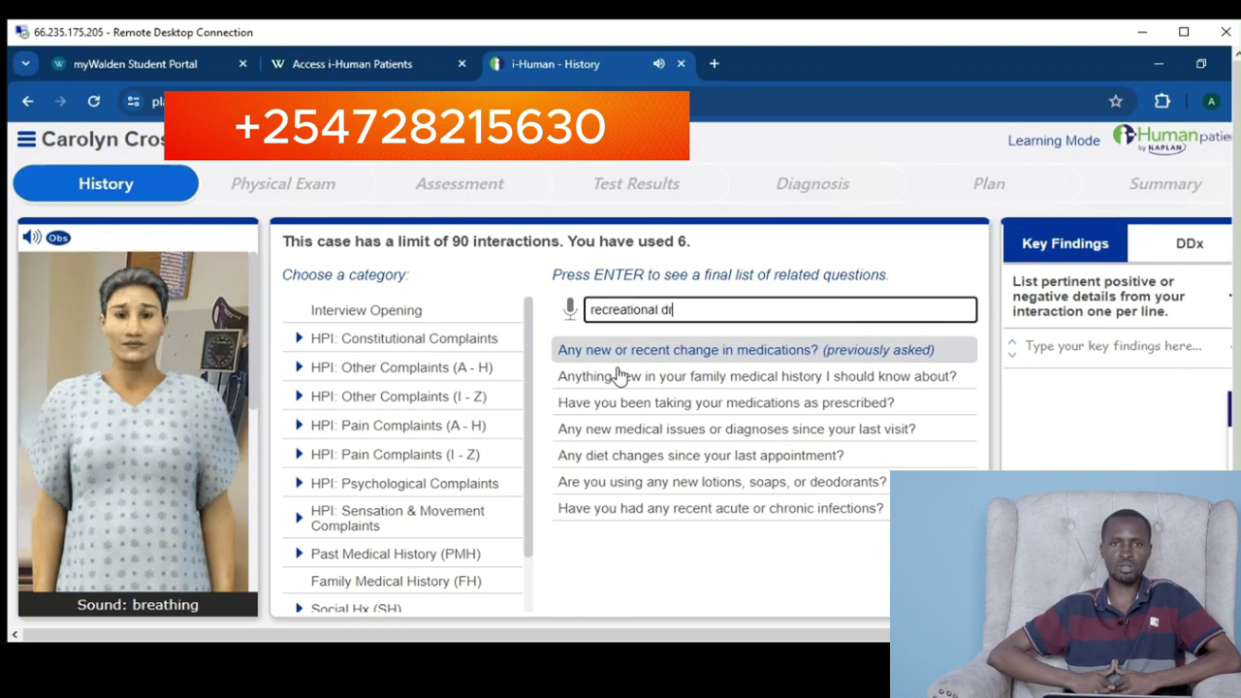
{"action": "type", "text": "ugs"}
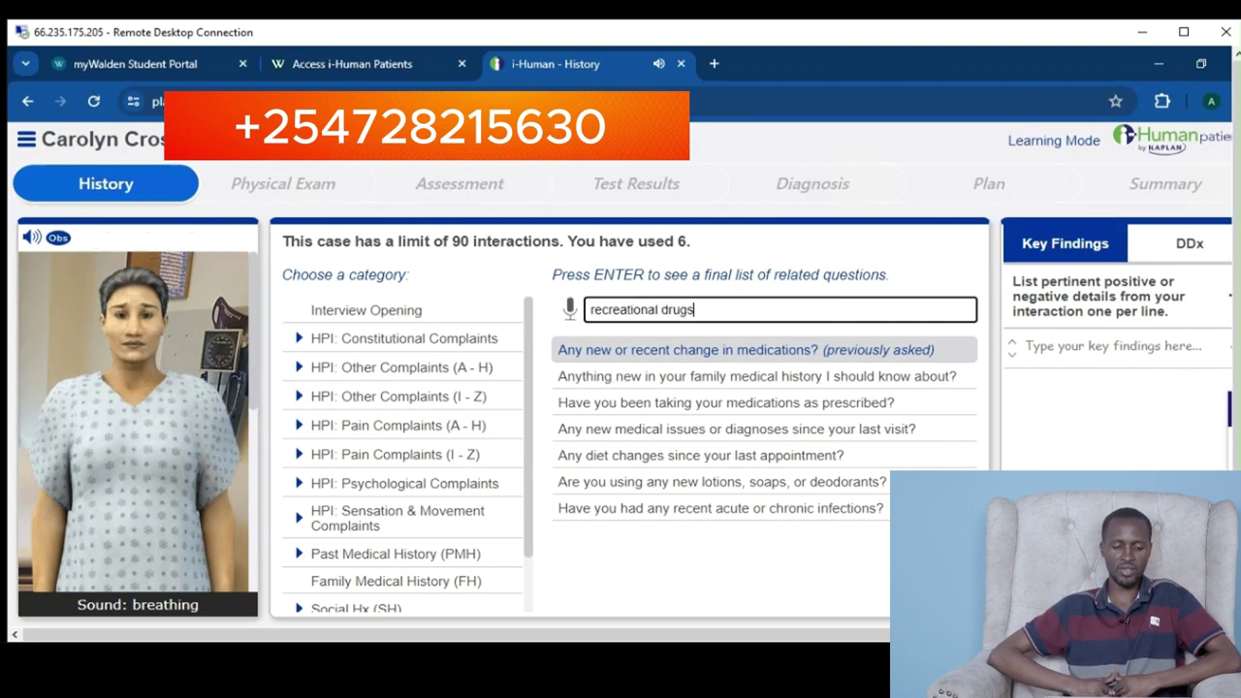
{"action": "left_click", "coordinate": [718, 352]}
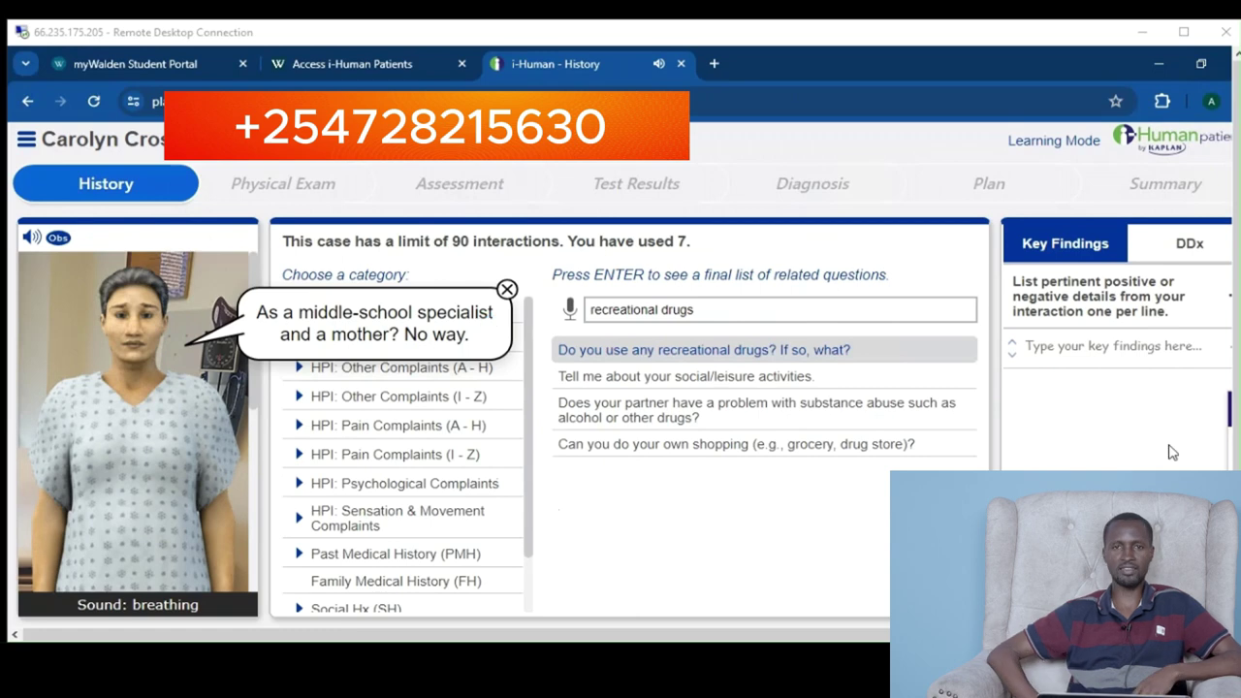
Search the questions for "breast" and ask the patient "Do you have any breast lump or discharge?"
{"action": "left_click_drag", "start_coordinate": [706, 320], "coordinate": [558, 380]}
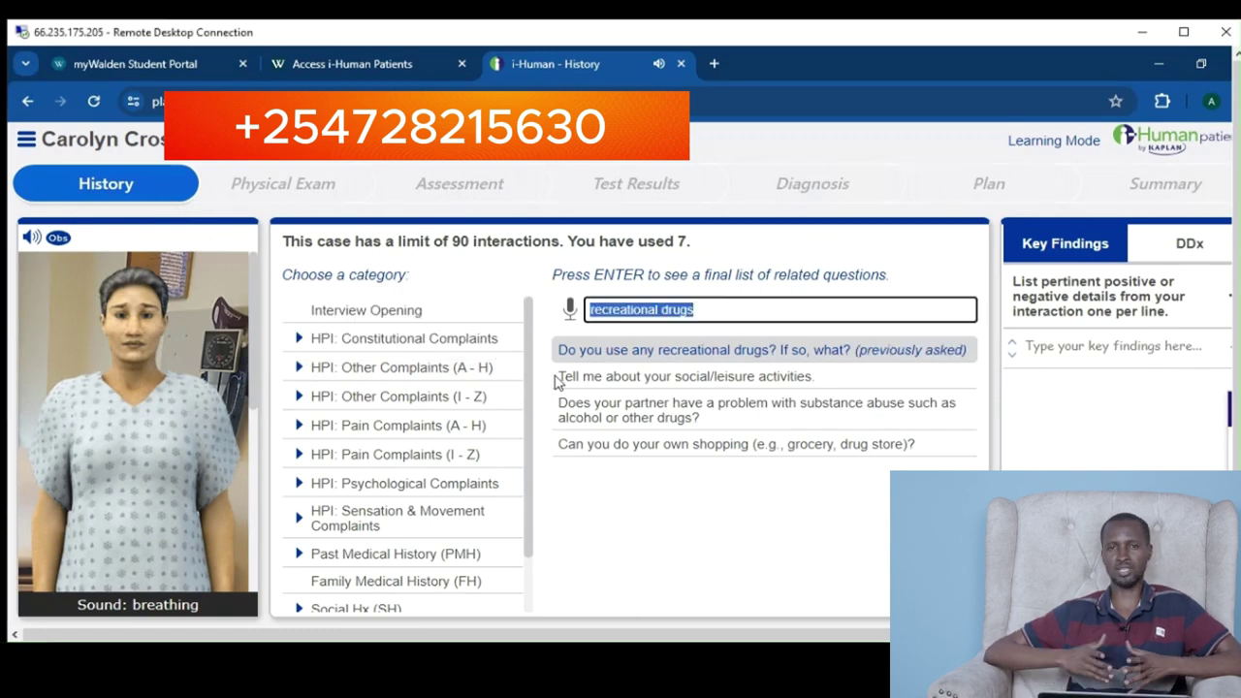
{"action": "type", "text": "breast"}
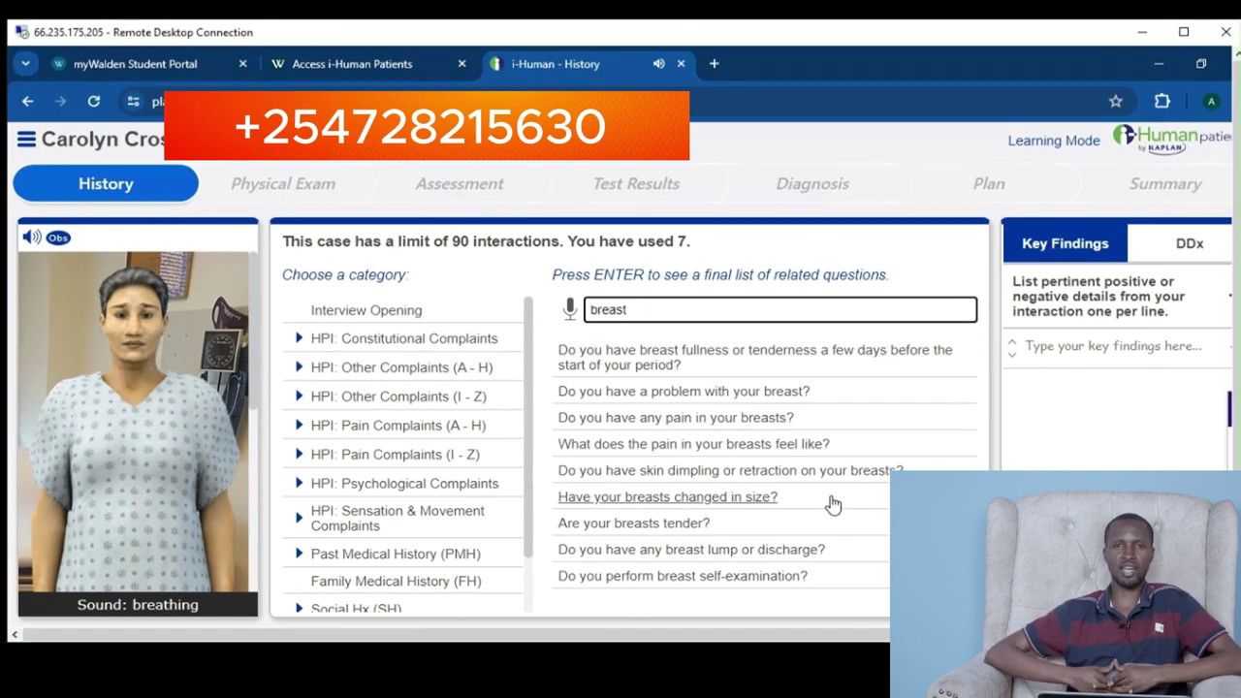
{"action": "left_click", "coordinate": [753, 548]}
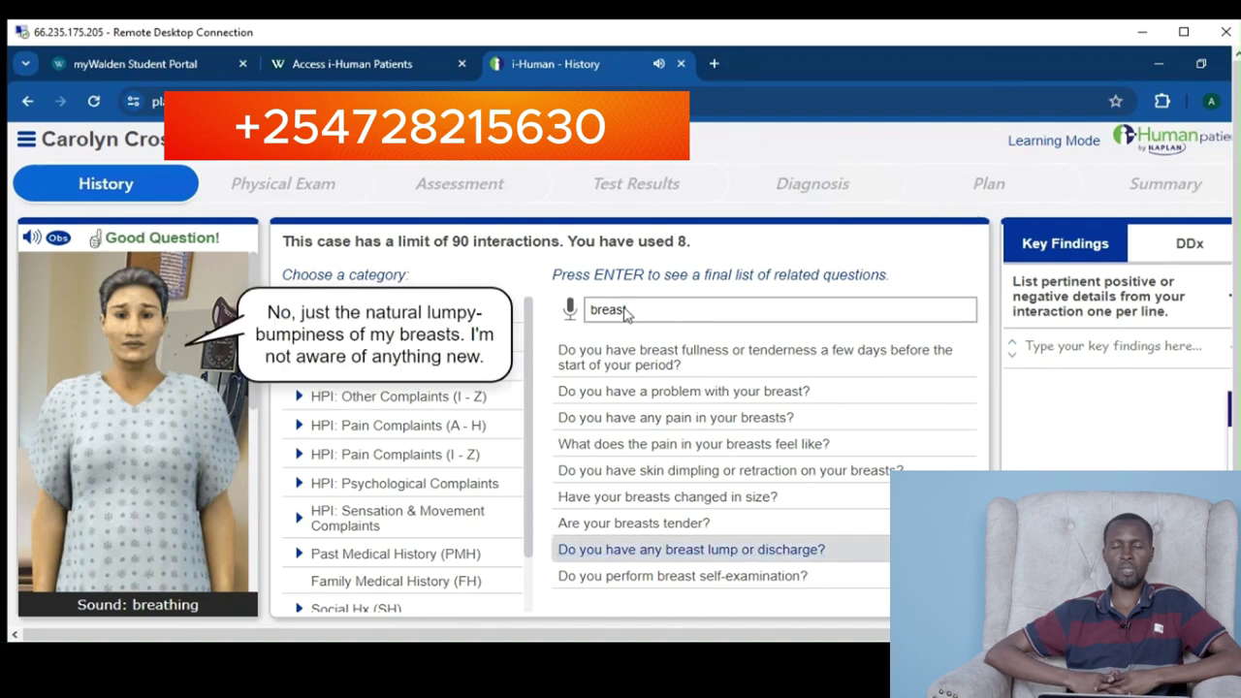
Search for "what has been happening since your last visit" and ask the patient that question
{"action": "double_click", "coordinate": [625, 313]}
{"action": "type", "text": "what has been "}
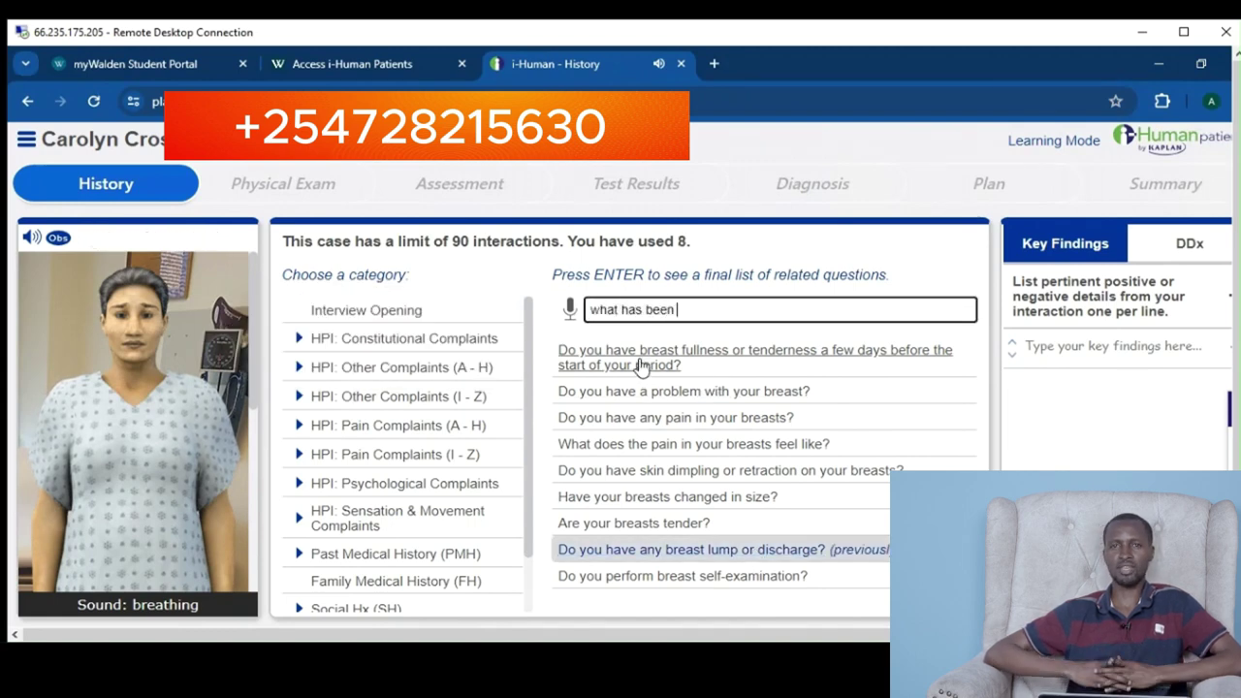
{"action": "type", "text": "happening since y"}
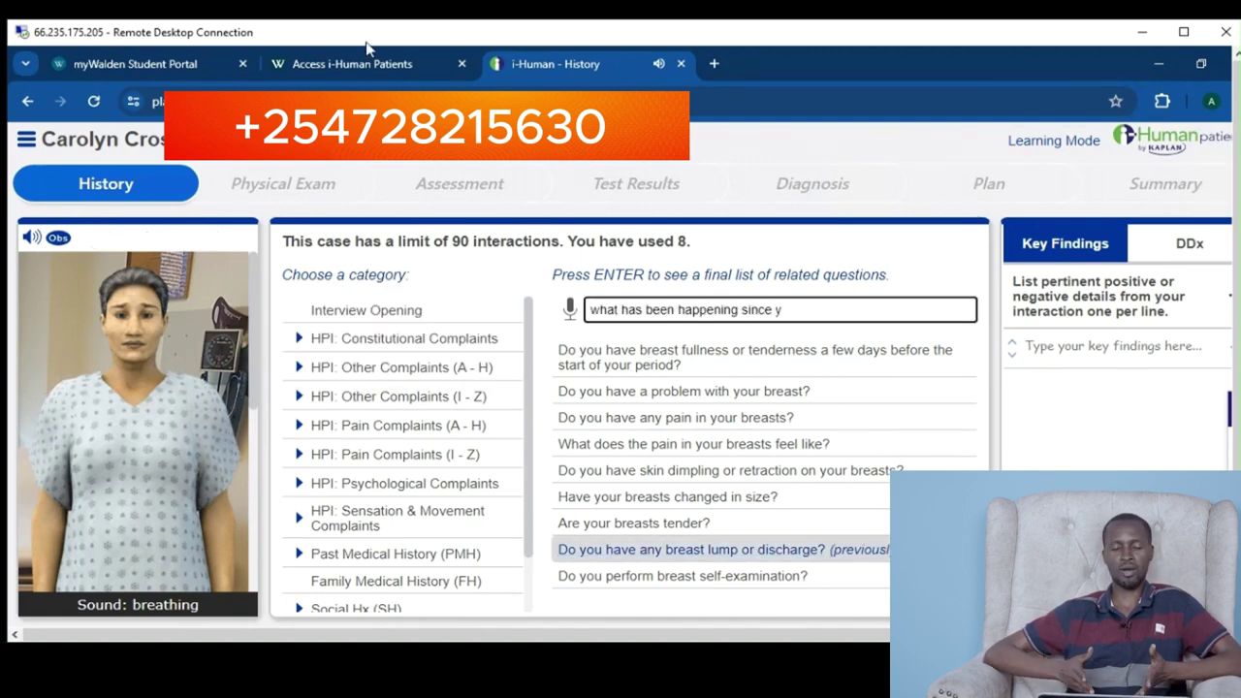
{"action": "type", "text": "our last visit"}
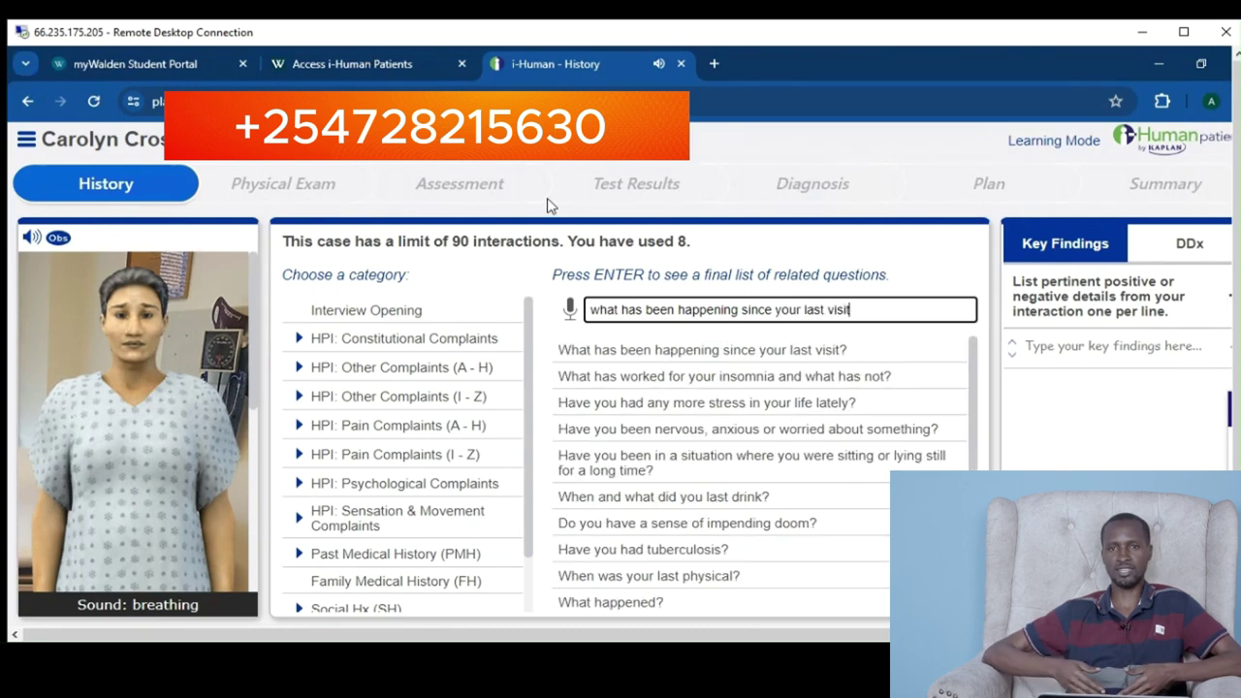
{"action": "left_click", "coordinate": [789, 351]}
Replace the search with "do you have problems with your breast", ask "Do you have a problem with your breast?" and dismiss the patient's reply
{"action": "left_click_drag", "start_coordinate": [858, 309], "coordinate": [678, 309]}
{"action": "left_click", "coordinate": [859, 309]}
{"action": "key", "text": "ctrl+a"}
{"action": "key", "text": "BackSpace"}
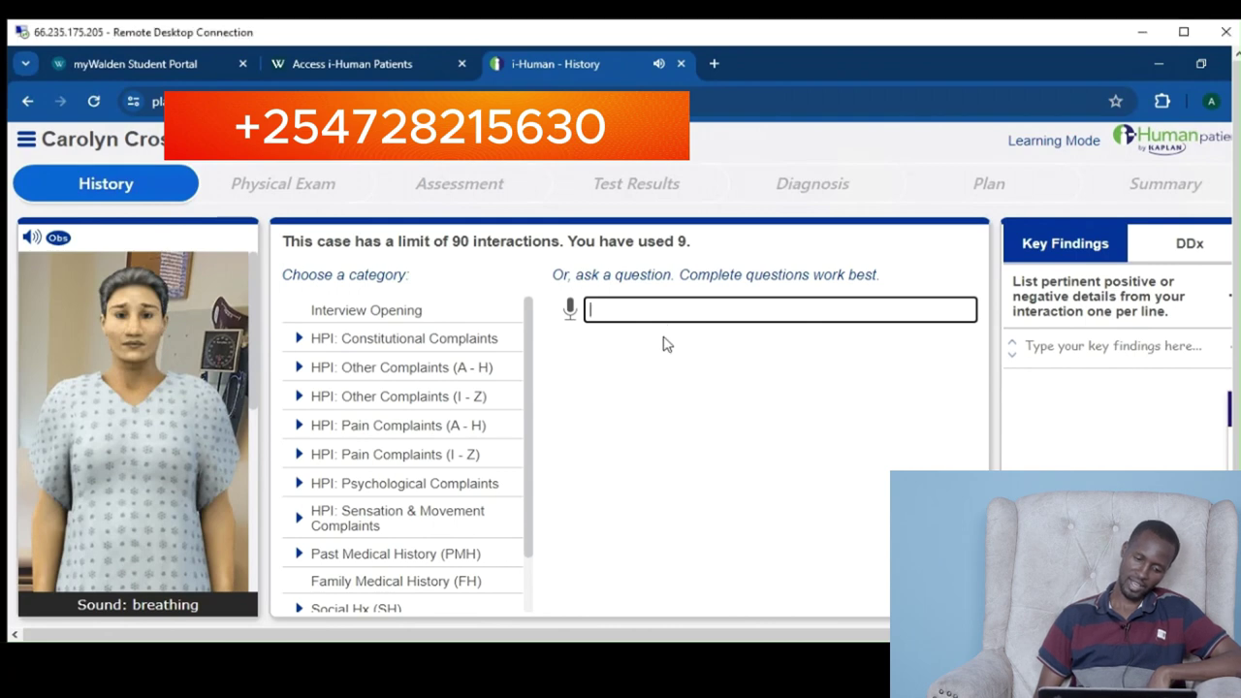
{"action": "left_click", "coordinate": [620, 309]}
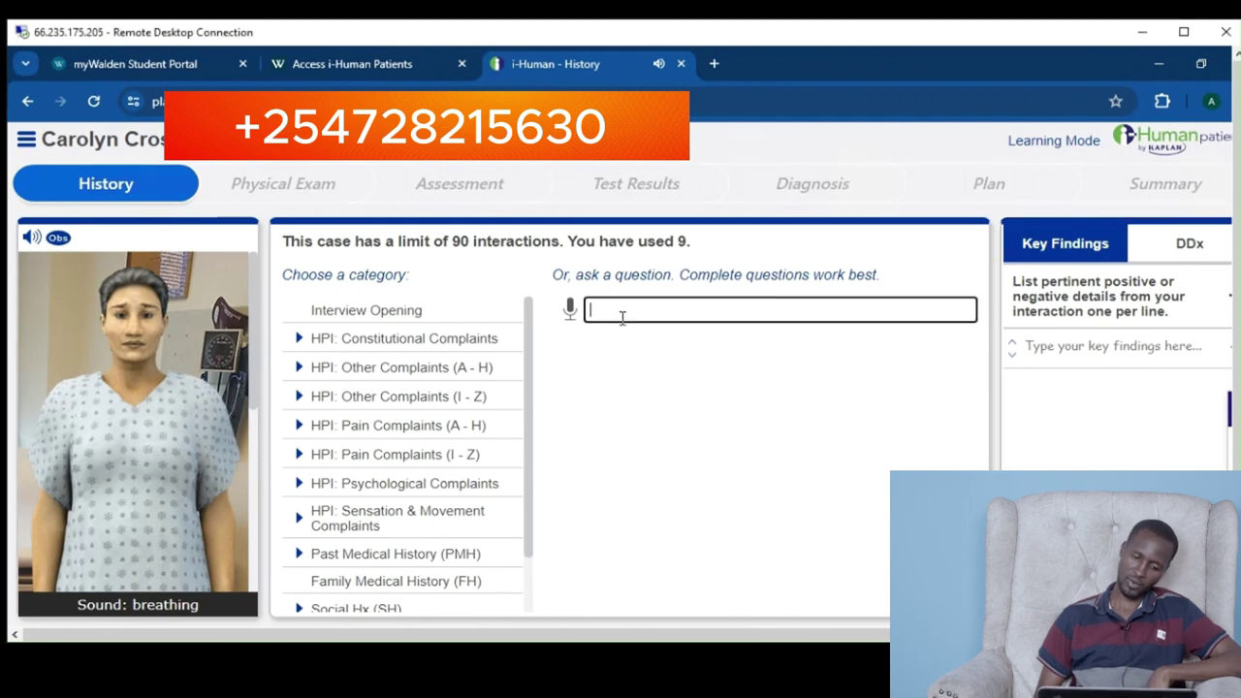
{"action": "type", "text": "do y"}
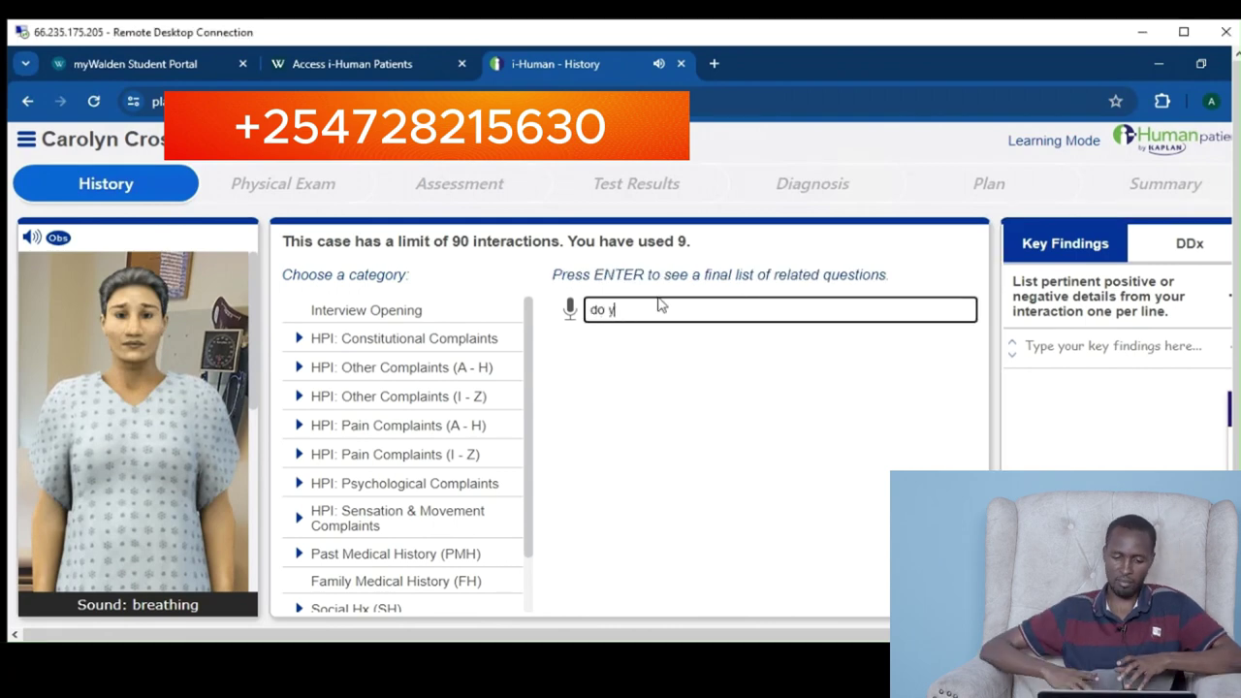
{"action": "type", "text": "ou have "}
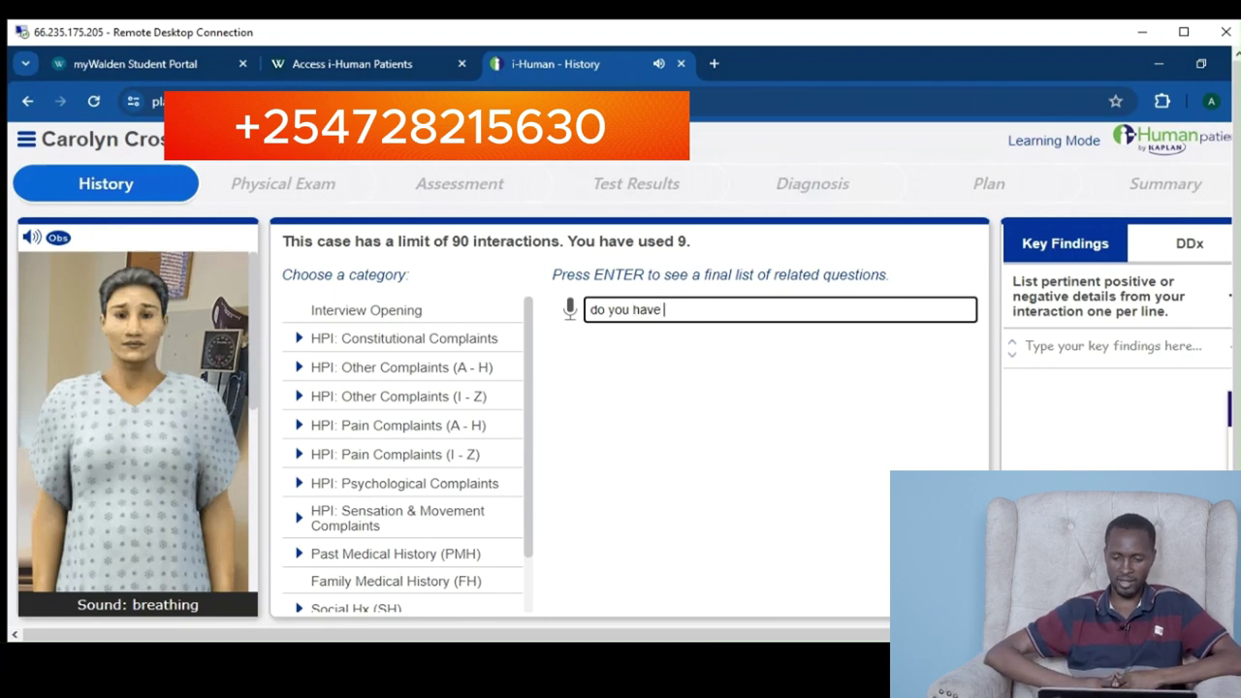
{"action": "type", "text": "problems with"}
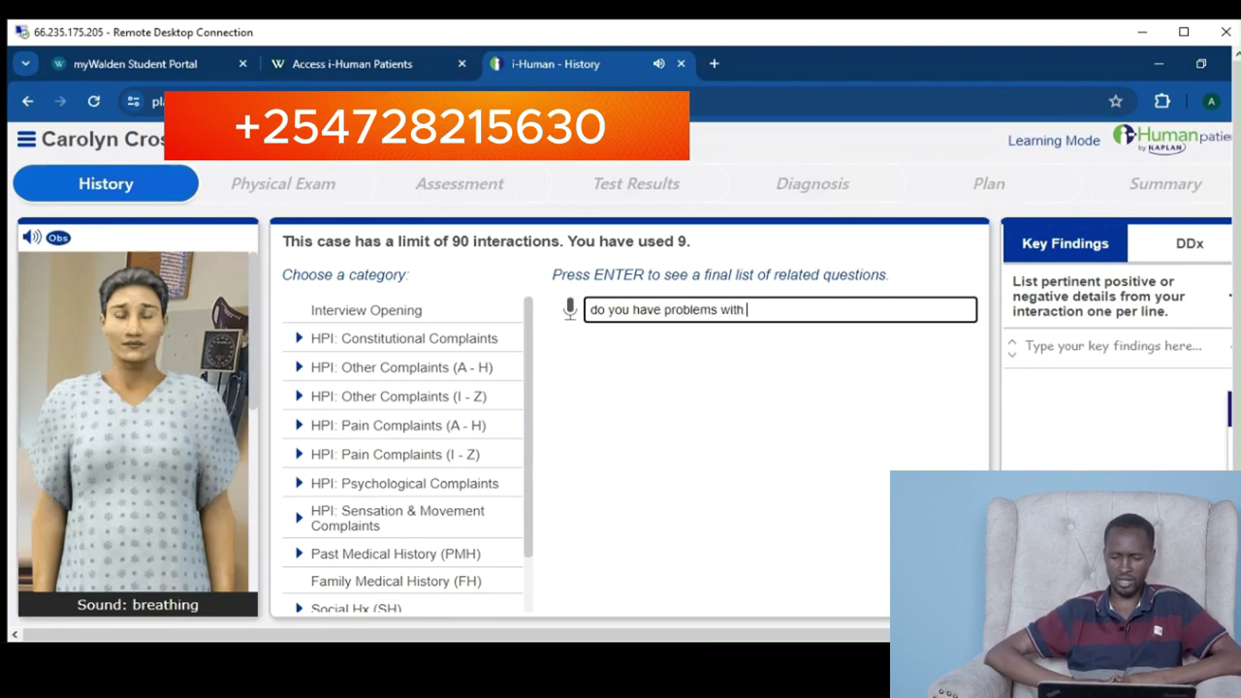
{"action": "type", "text": " your "}
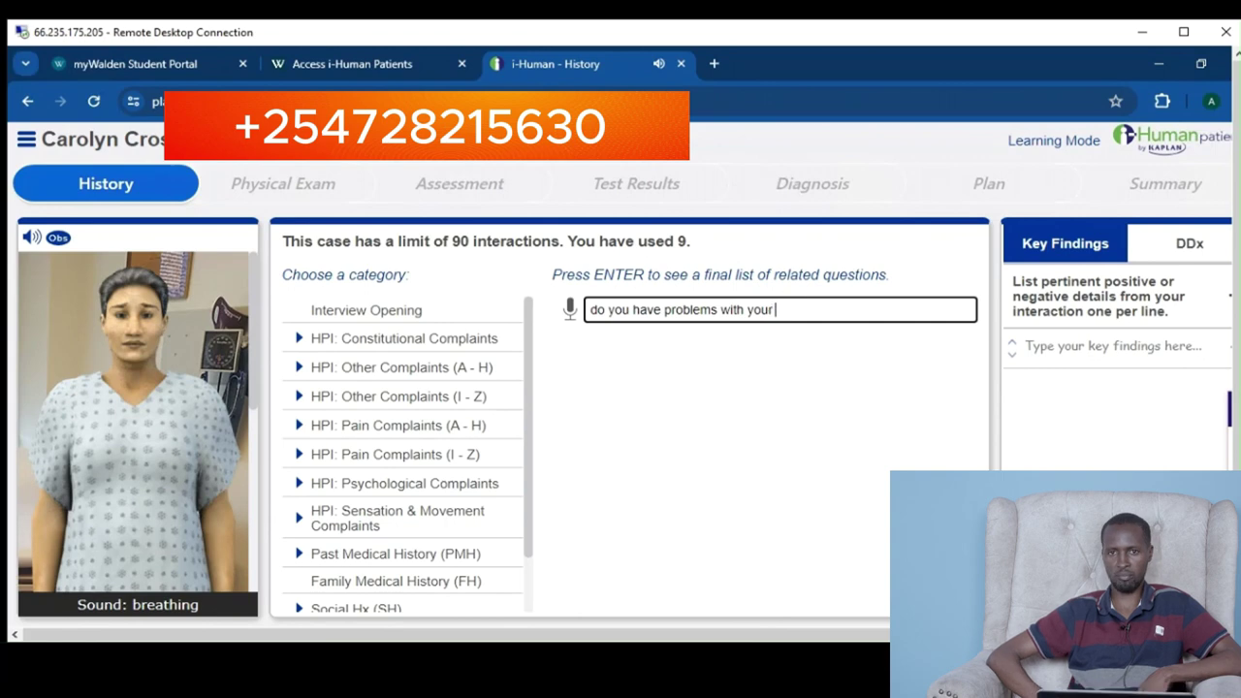
{"action": "type", "text": "breast"}
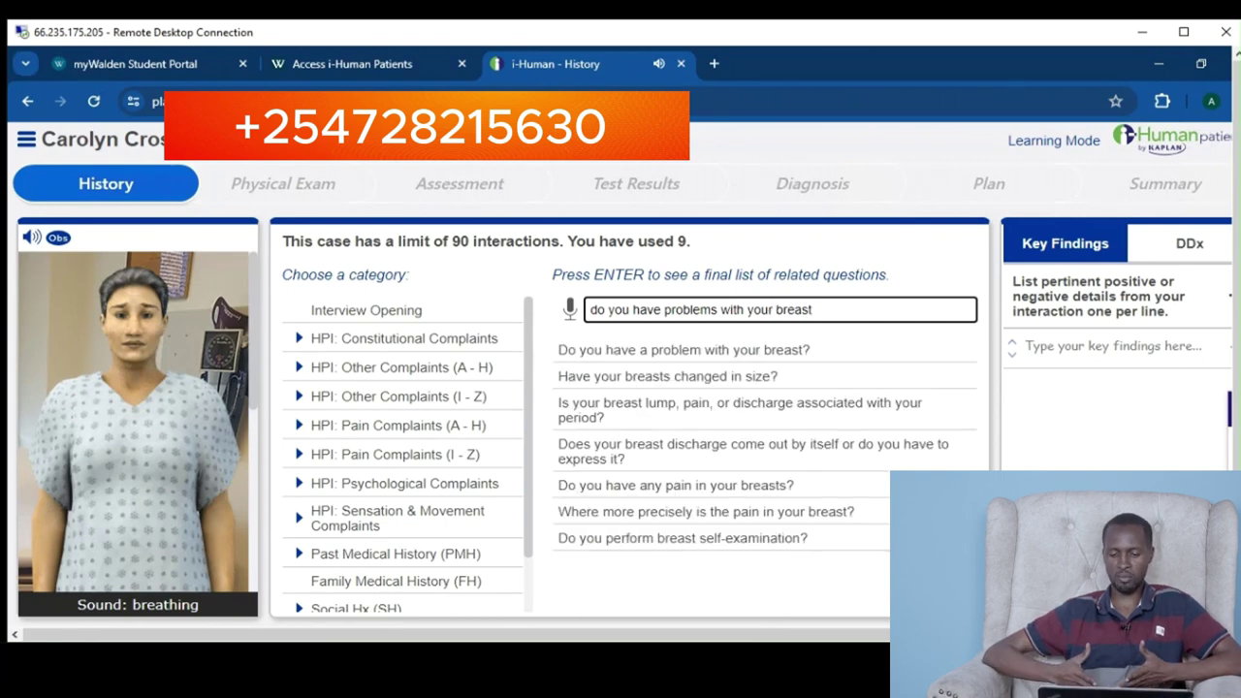
{"action": "left_click", "coordinate": [662, 357]}
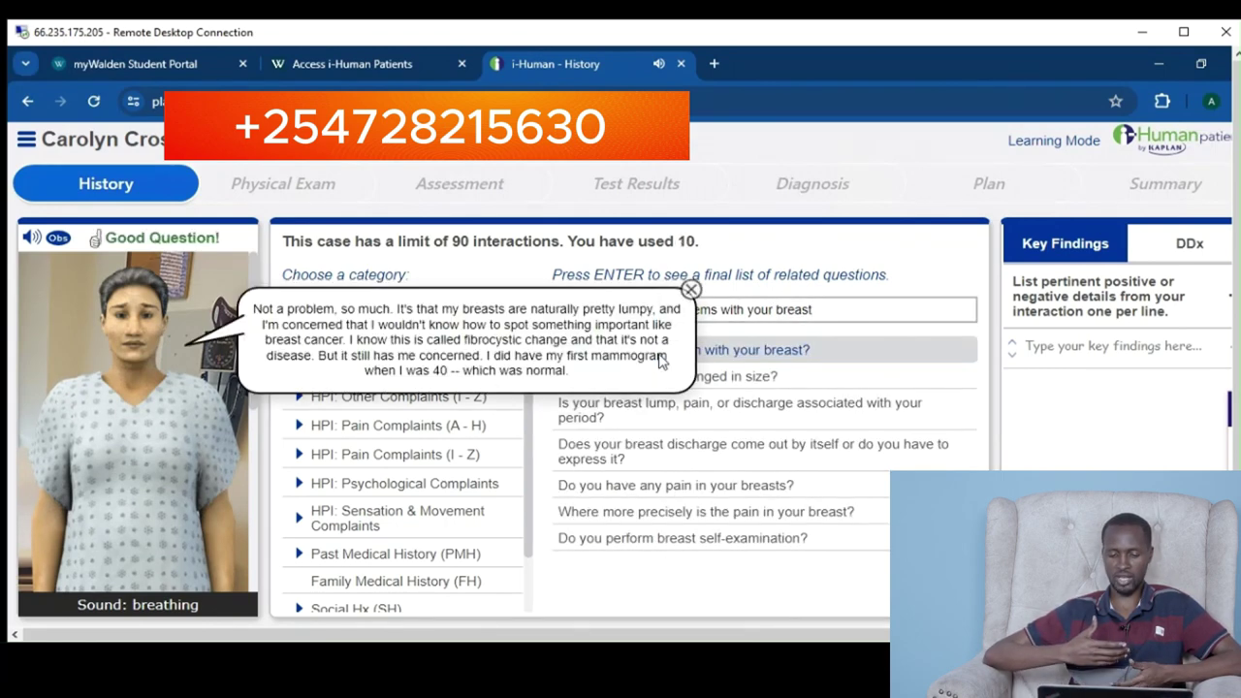
{"action": "left_click", "coordinate": [690, 289]}
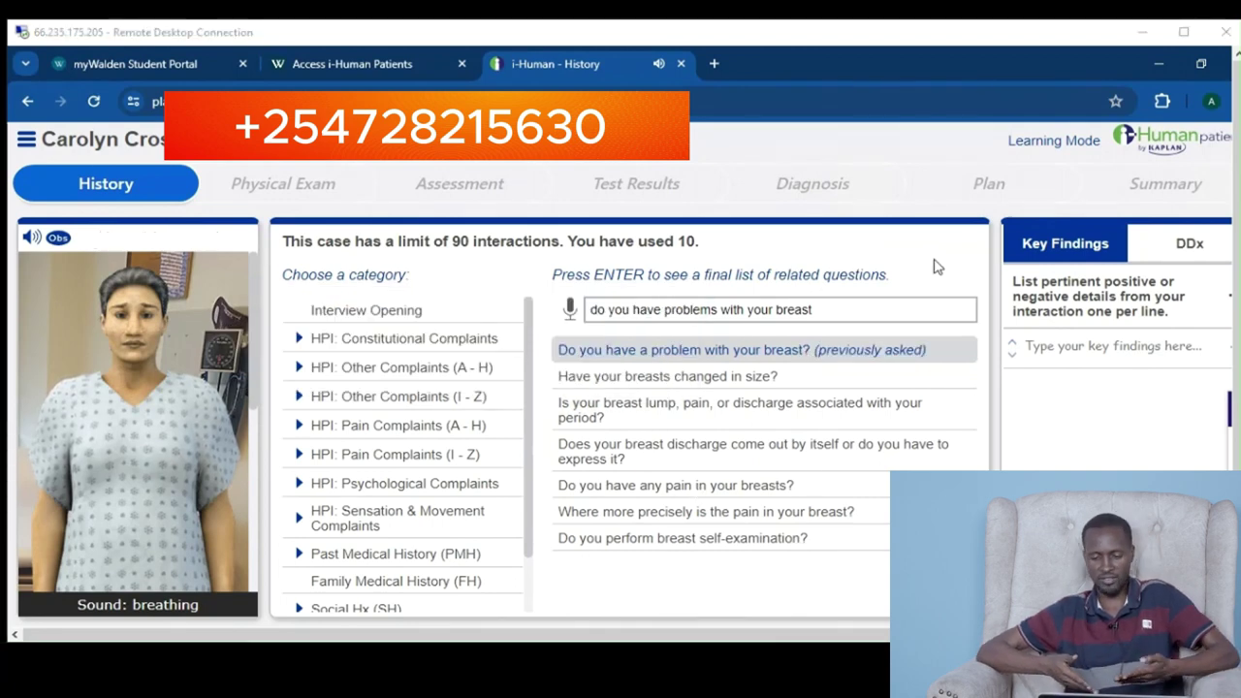
Search the questions for "skin dimpling" and ask the patient "Do you have skin dimpling or retraction on your breasts?"
{"action": "left_click", "coordinate": [822, 311]}
{"action": "key", "text": "ctrl+a"}
{"action": "type", "text": "skin dimpl"}
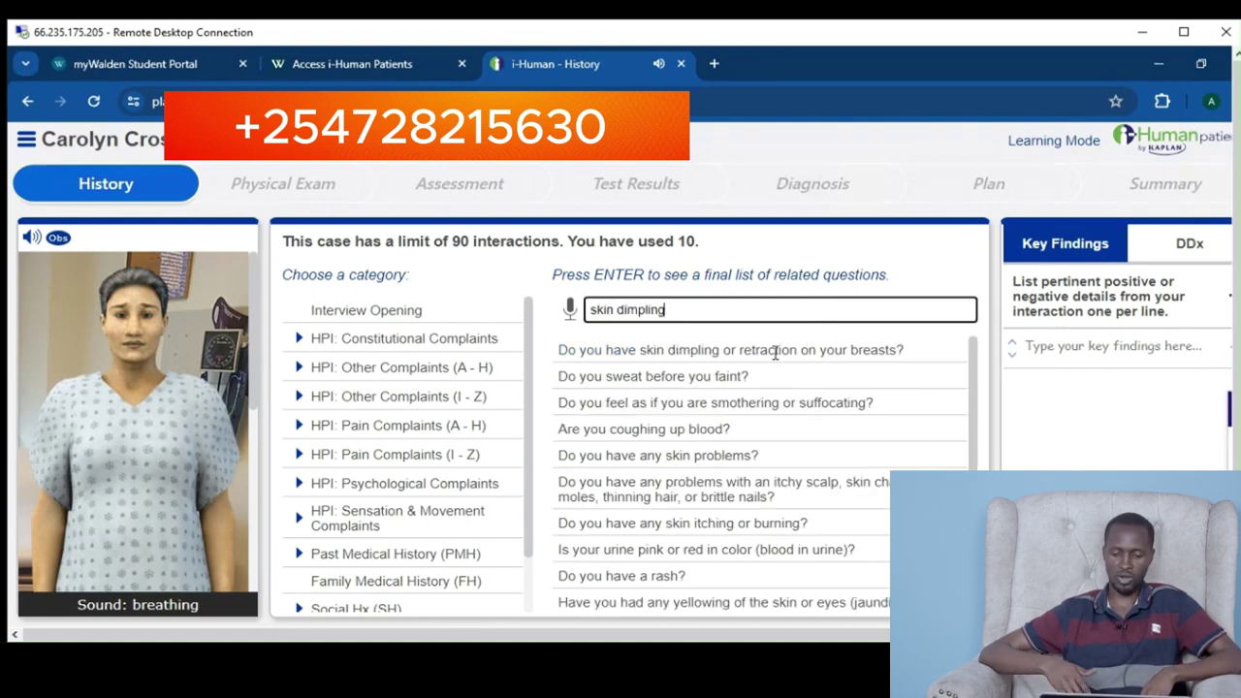
{"action": "left_click", "coordinate": [812, 354]}
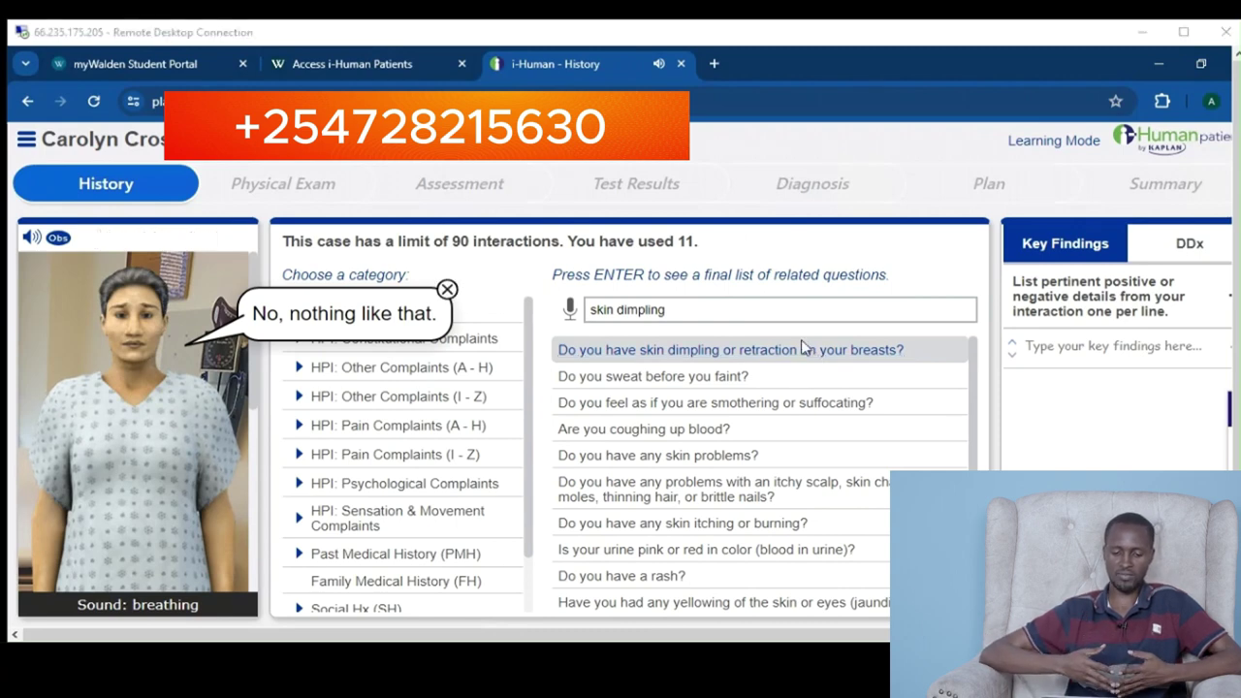
Replace the search with "mammogram" and ask the patient "When and what was the result of your last mammogram?"
{"action": "double_click", "coordinate": [650, 311]}
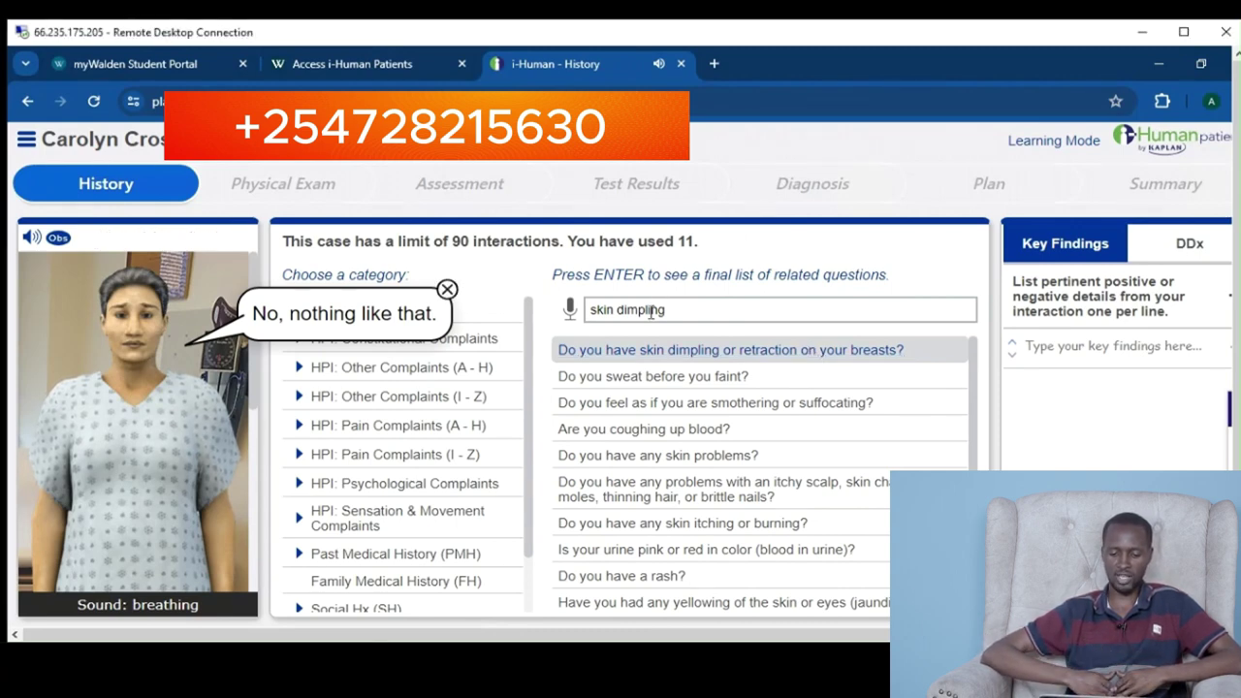
{"action": "key", "text": "BackSpace"}
{"action": "key", "text": "BackSpace"}
{"action": "key", "text": "BackSpace"}
{"action": "key", "text": "BackSpace"}
{"action": "key", "text": "BackSpace"}
{"action": "key", "text": "BackSpace"}
{"action": "type", "text": "mammogram"}
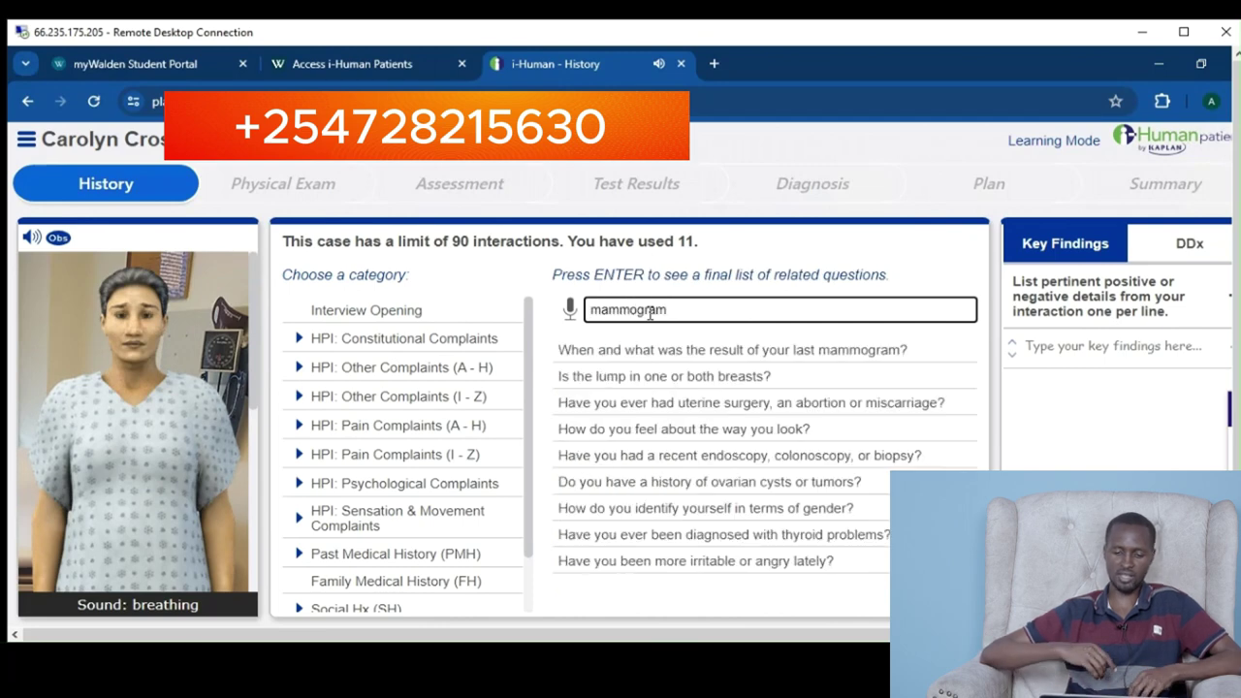
{"action": "left_click", "coordinate": [751, 351]}
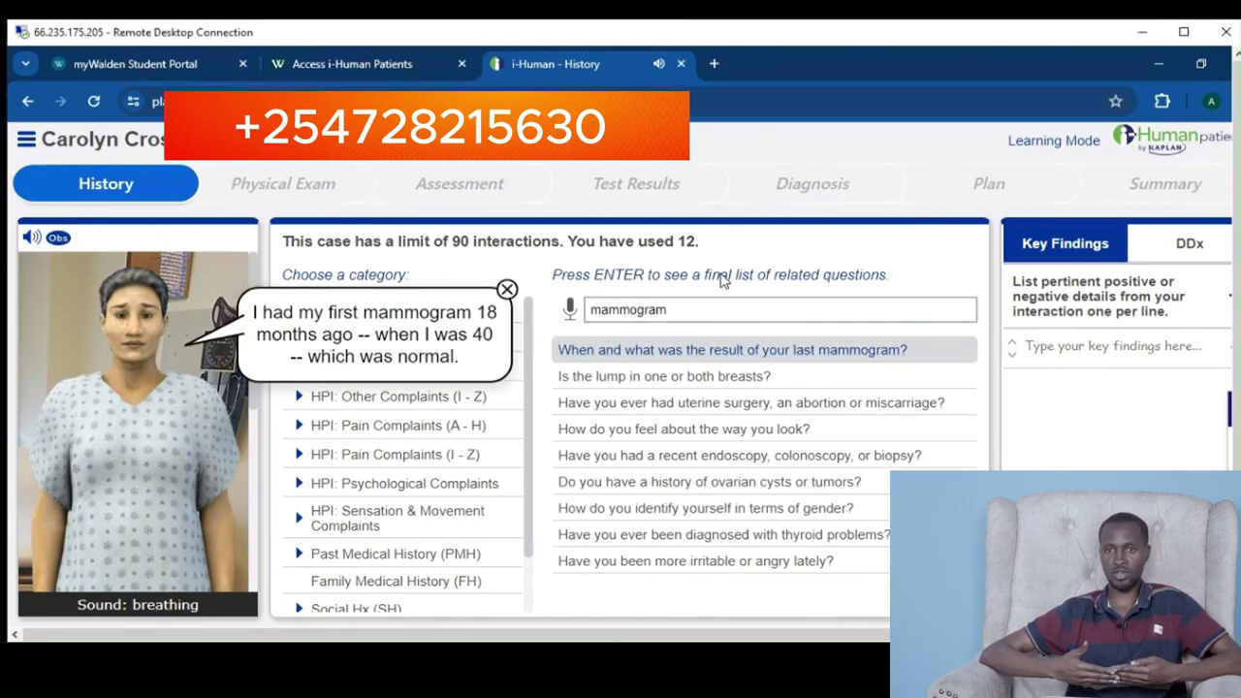
Search for "new medical issues or diagnoses" and ask the patient whether she has had any since her last visit
{"action": "double_click", "coordinate": [632, 308]}
{"action": "type", "text": "new medical"}
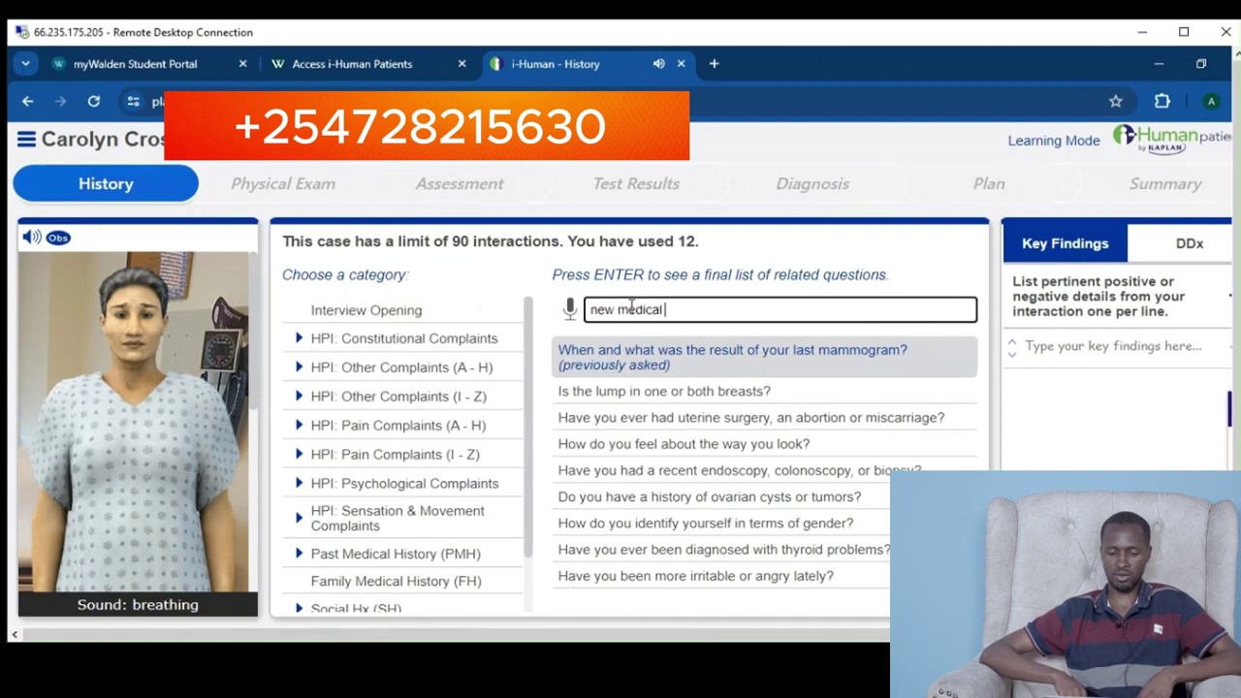
{"action": "type", "text": " issues or "}
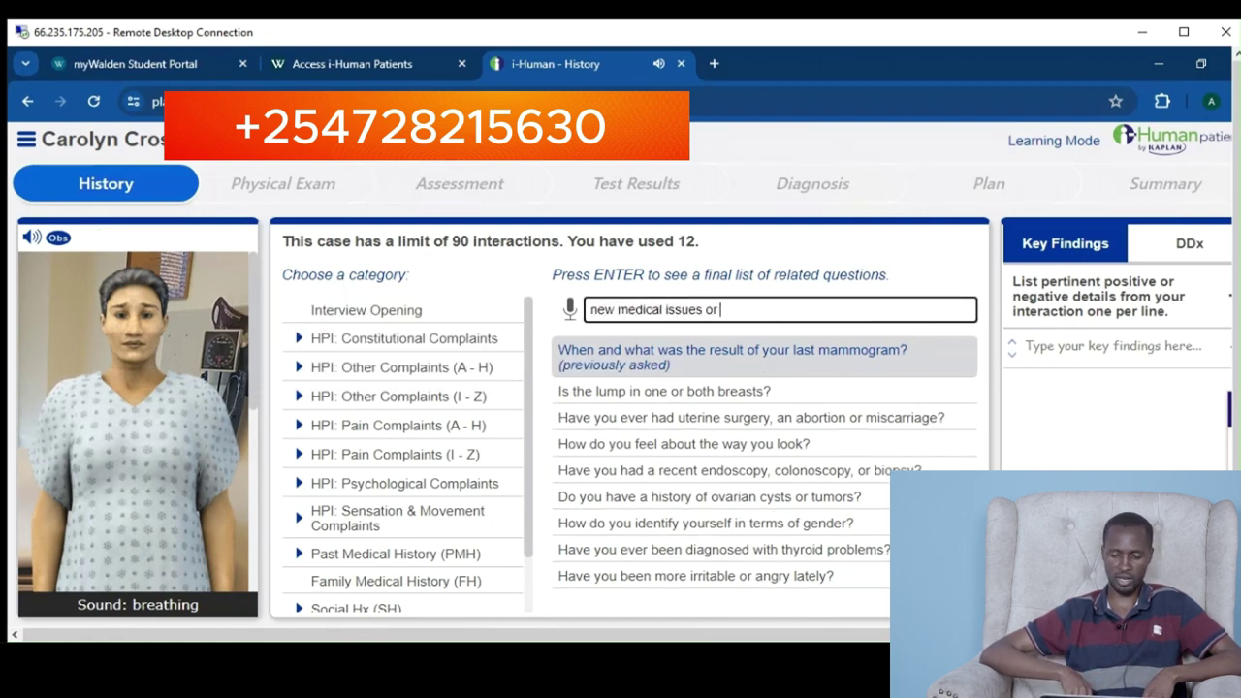
{"action": "type", "text": "diagnoses"}
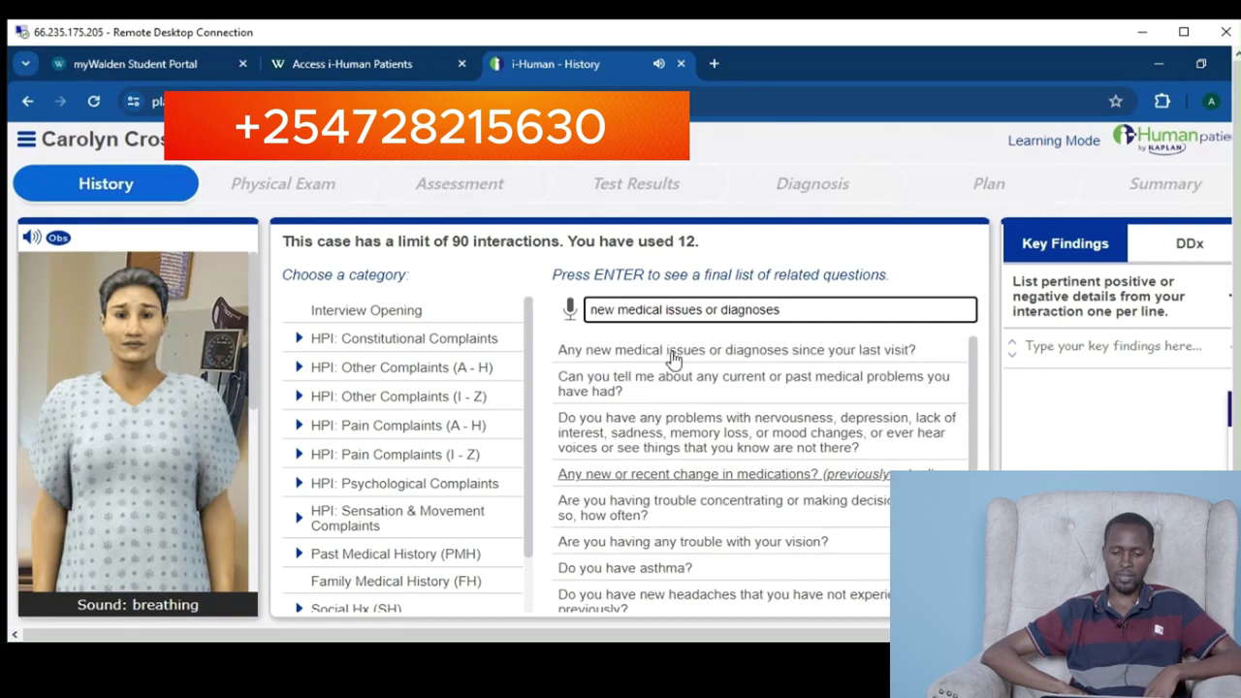
{"action": "left_click", "coordinate": [673, 355]}
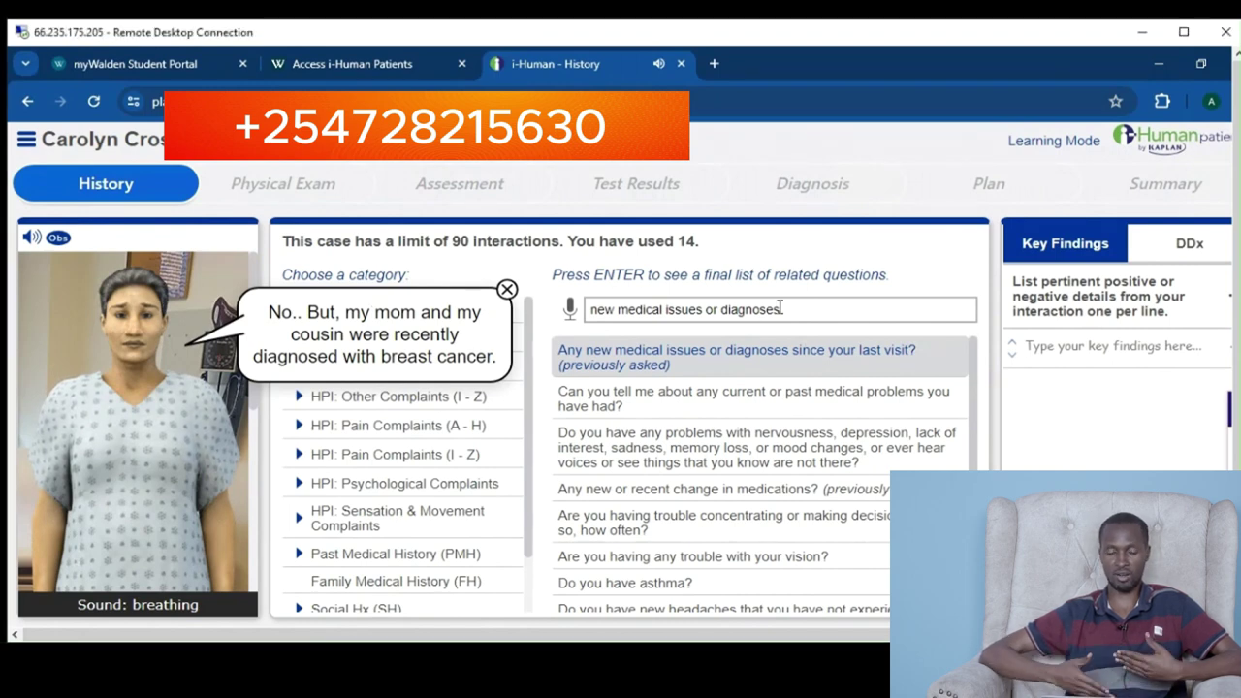
{"action": "left_click_drag", "start_coordinate": [782, 308], "coordinate": [588, 310]}
{"action": "type", "text": "diet"}
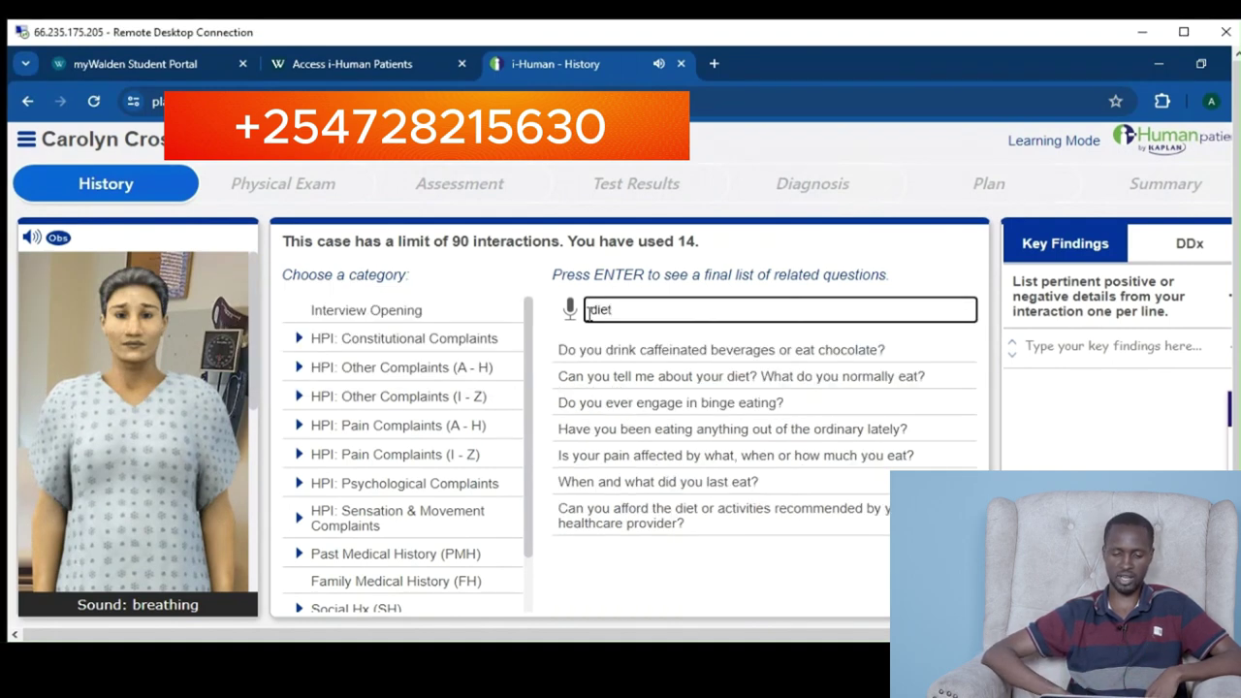
{"action": "key", "text": "BackSpace"}
{"action": "key", "text": "BackSpace"}
{"action": "key", "text": "BackSpace"}
{"action": "key", "text": "BackSpace"}
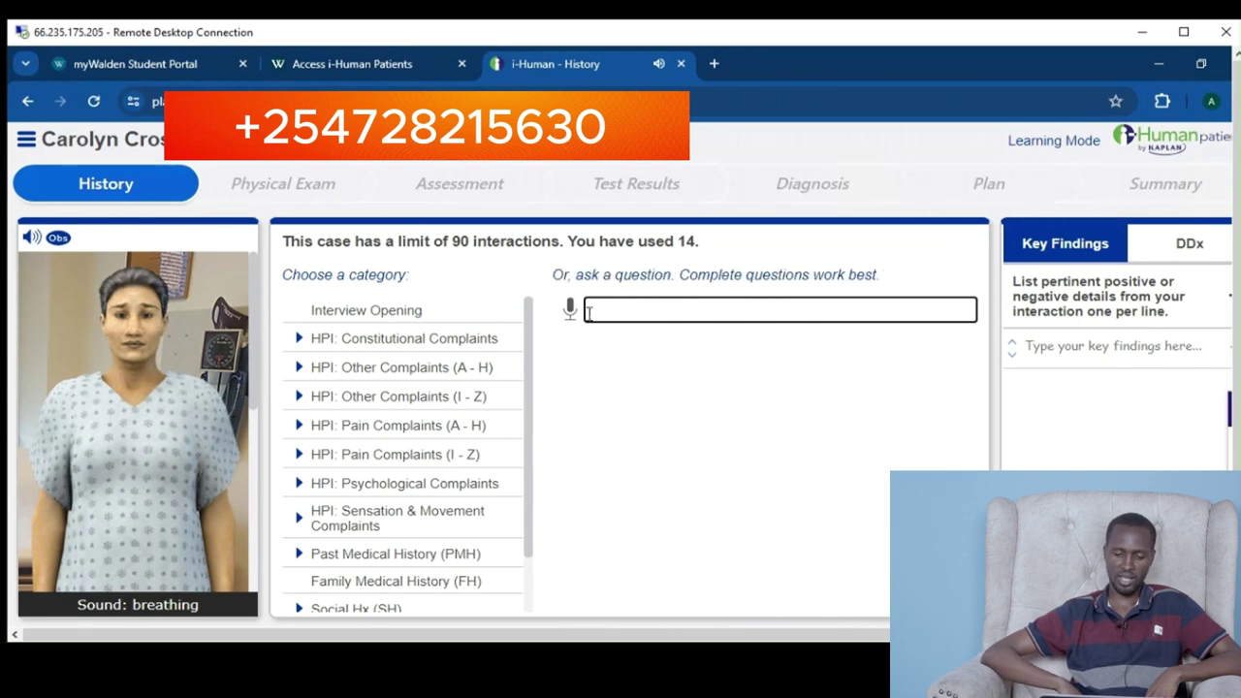
Search for "can you tell me about your diet" and ask the patient about her diet and what she normally eats
{"action": "type", "text": "can you"}
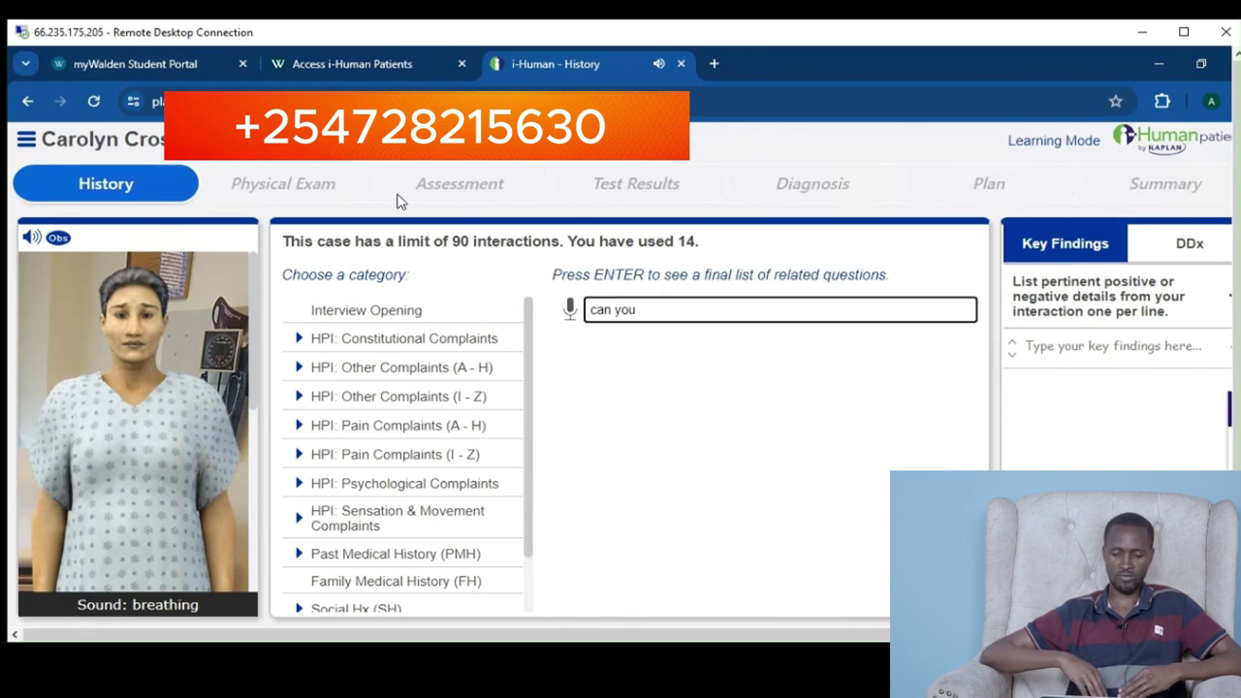
{"action": "type", "text": "  tell me"}
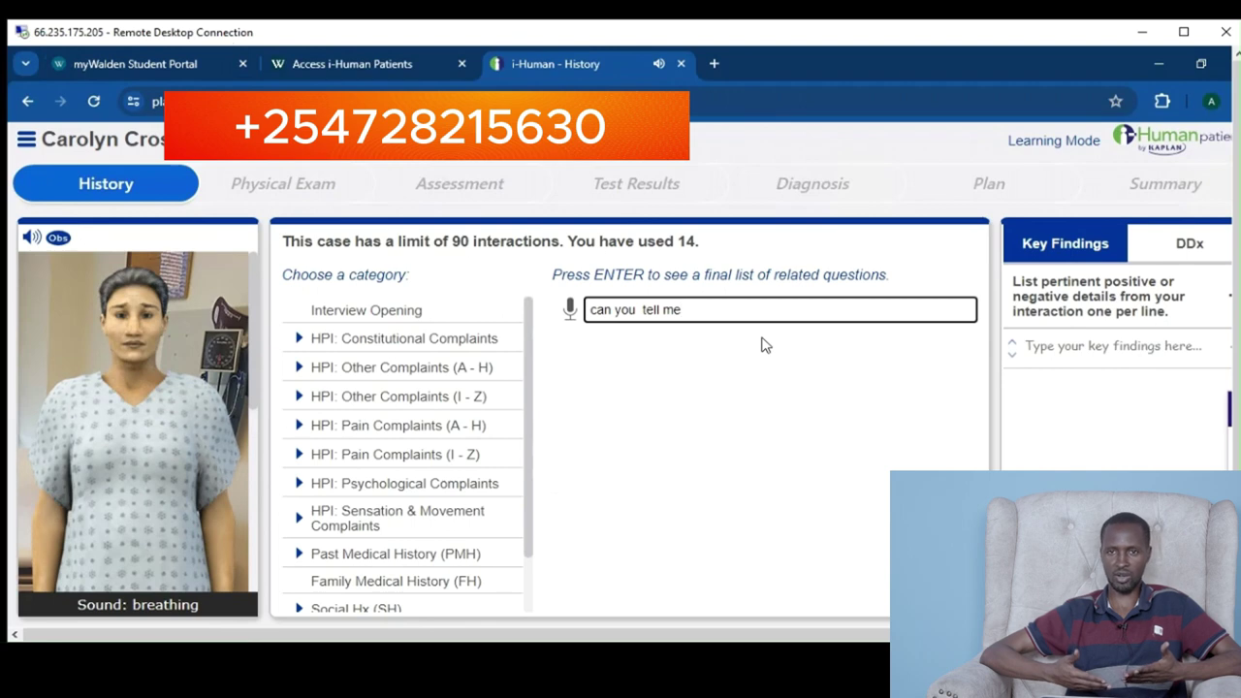
{"action": "type", "text": " about your diet"}
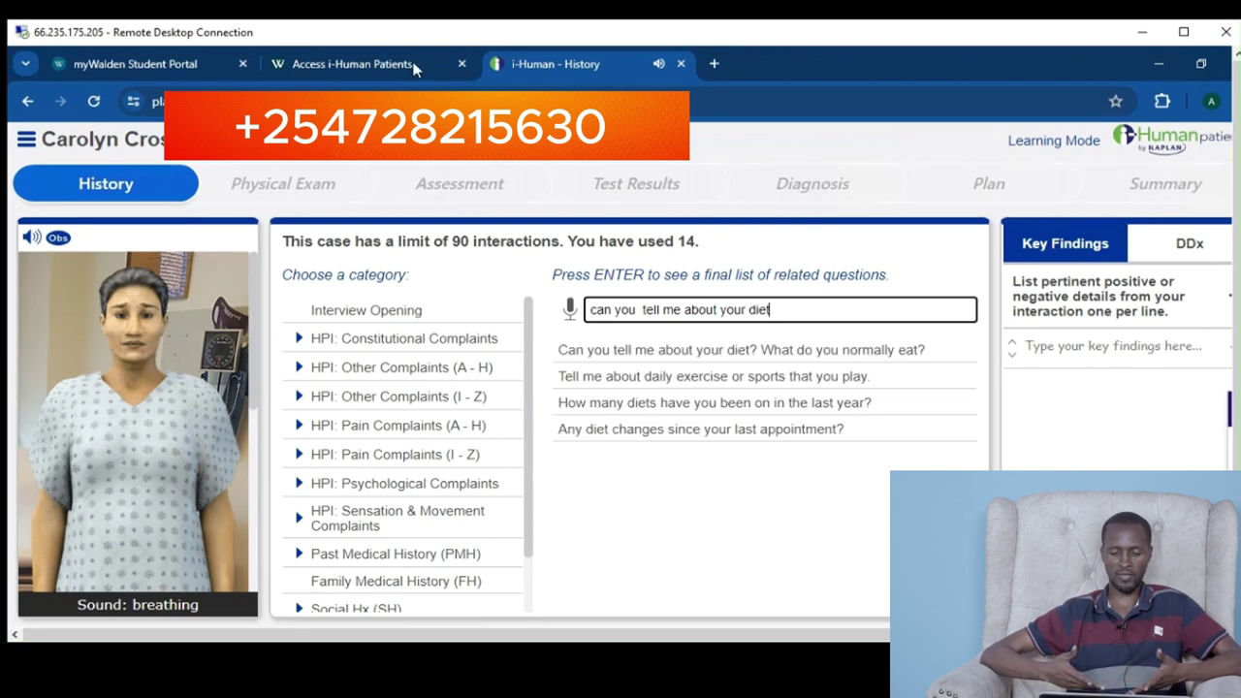
{"action": "left_click", "coordinate": [717, 351]}
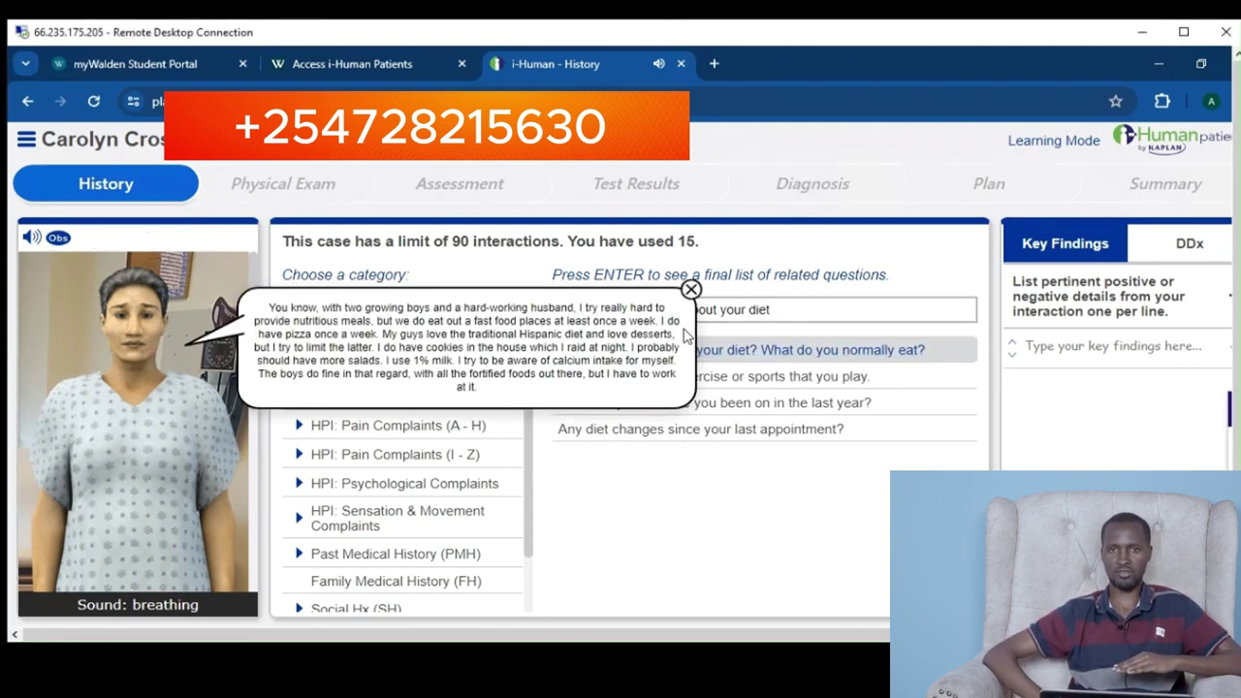
Search for "has anyone suggested that" and ask whether anyone has suggested that she should reduce the amount of alcohol she drinks
{"action": "left_click", "coordinate": [785, 310]}
{"action": "left_click_drag", "start_coordinate": [784, 310], "coordinate": [540, 298]}
{"action": "type", "text": "has an"}
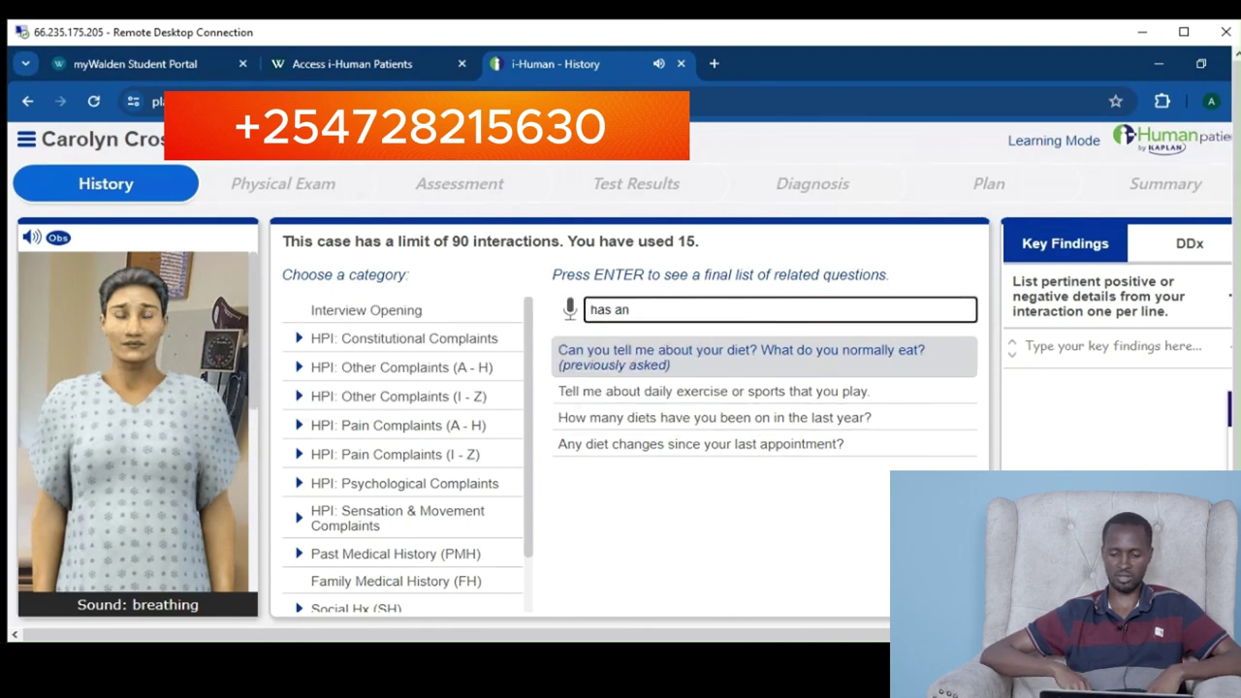
{"action": "type", "text": "yone sgges"}
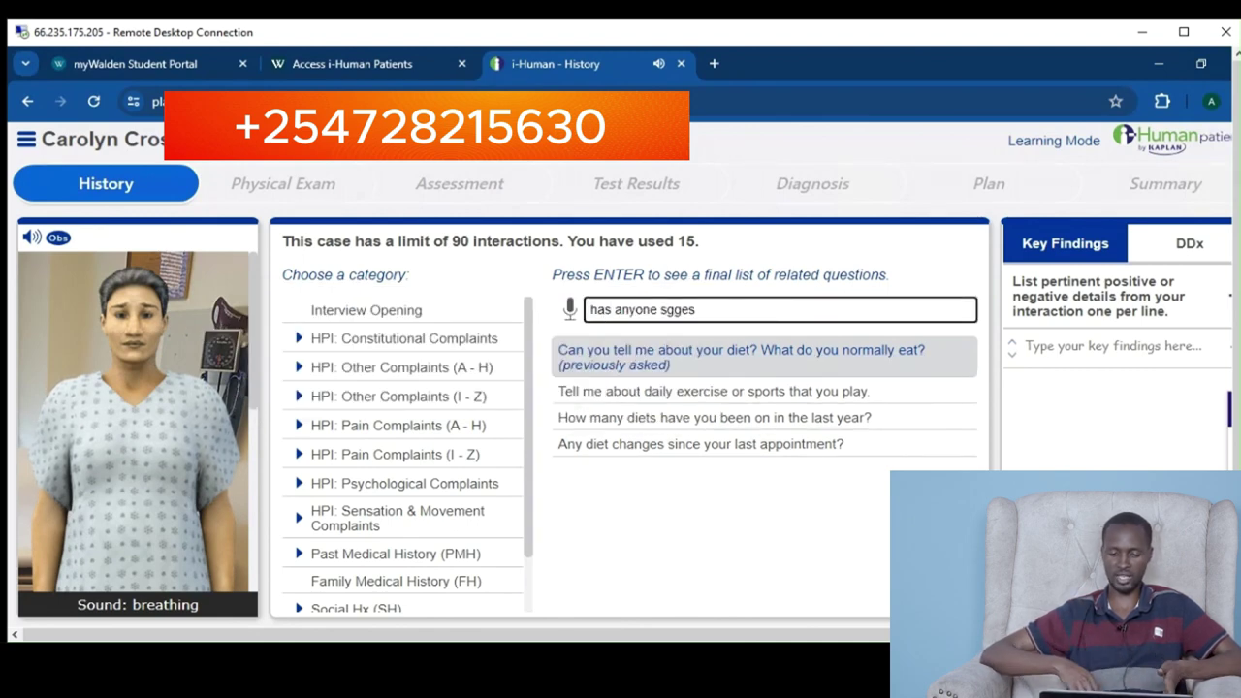
{"action": "key", "text": "Left"}
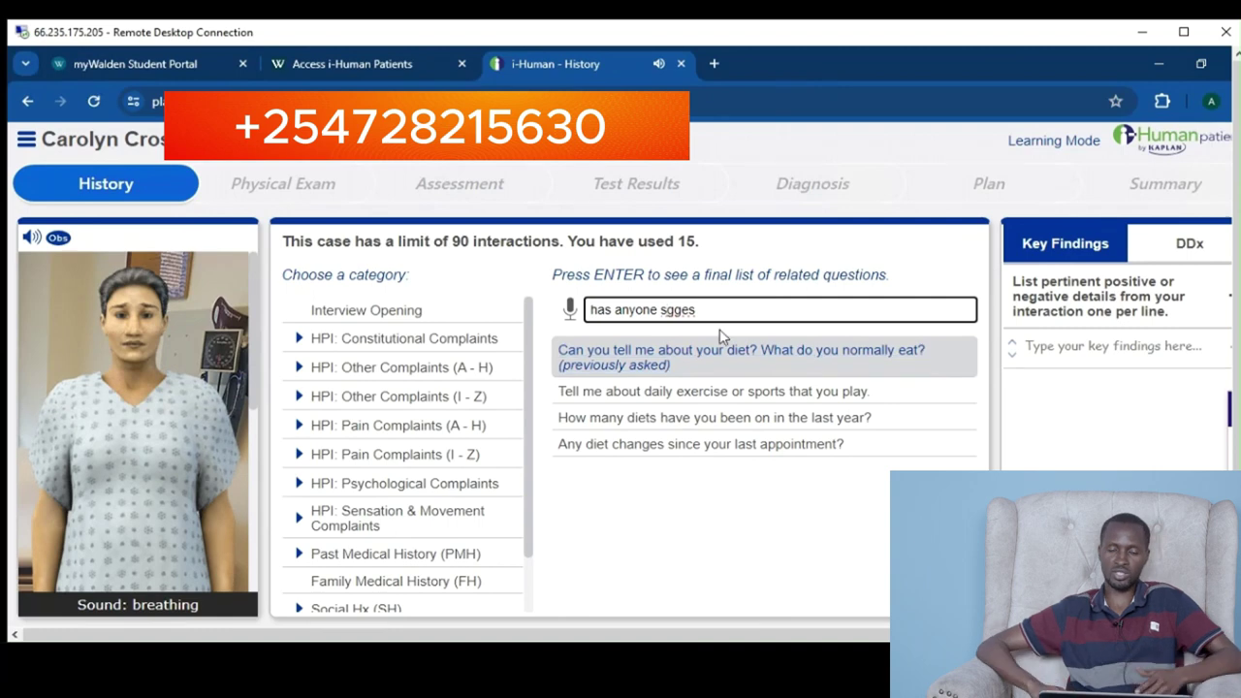
{"action": "type", "text": "ugges"}
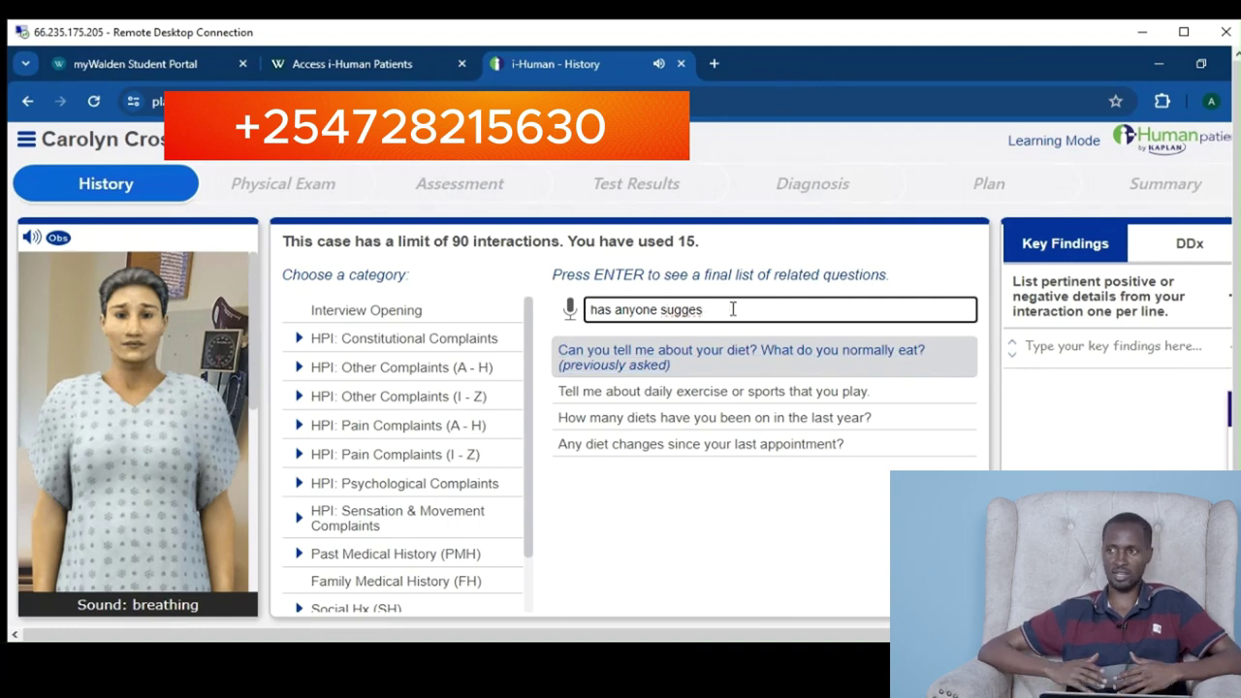
{"action": "type", "text": "ted that"}
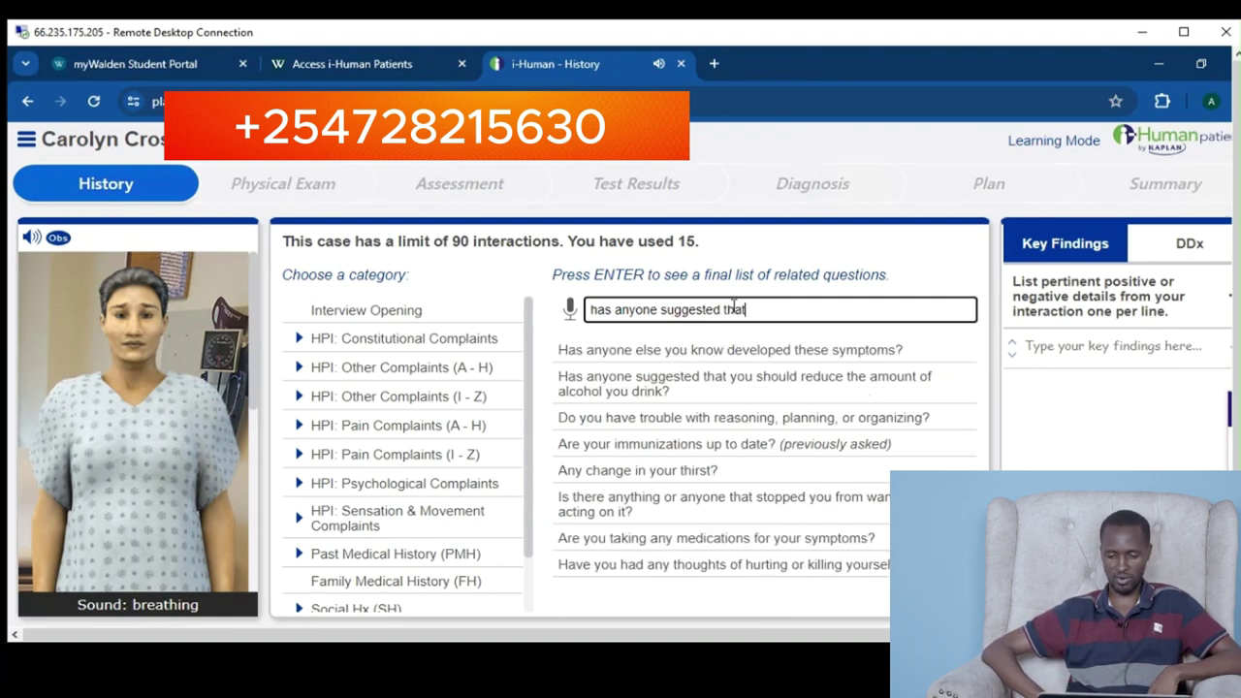
{"action": "left_click", "coordinate": [637, 388]}
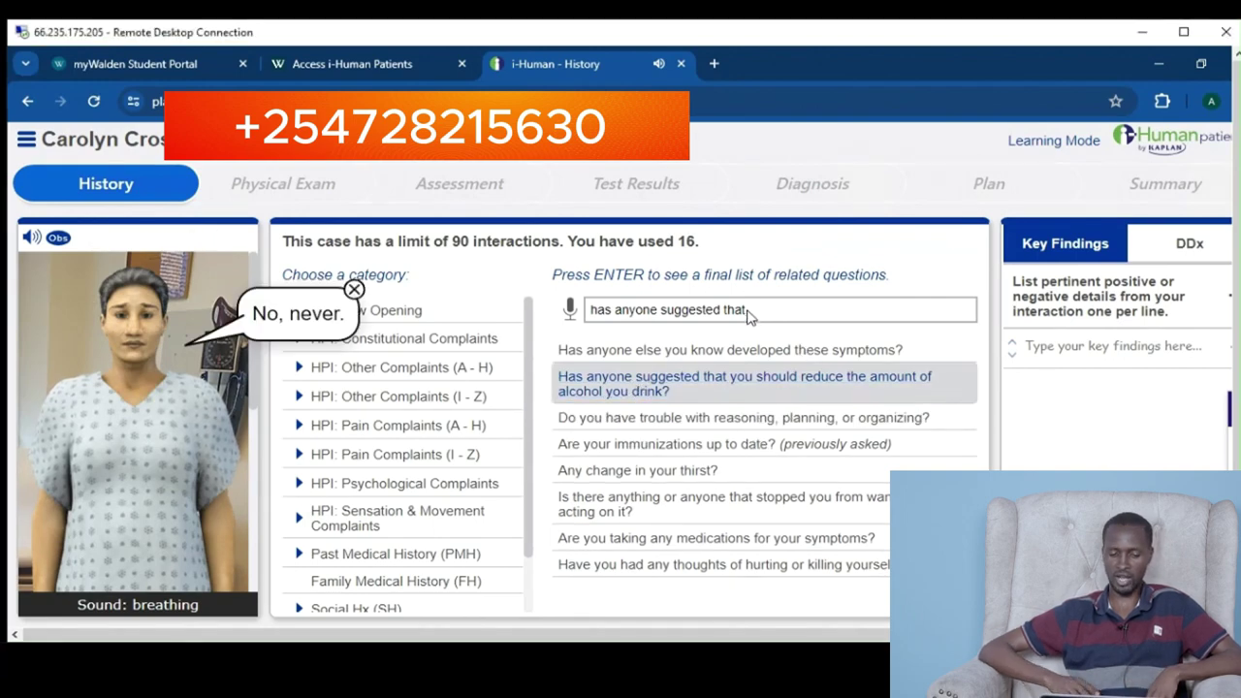
Search for "problems with fatigue" and ask about fatigue, difficulty sleeping, unintentional weight loss or gain, fevers, or night sweats
{"action": "triple_click", "coordinate": [701, 312]}
{"action": "type", "text": "p"}
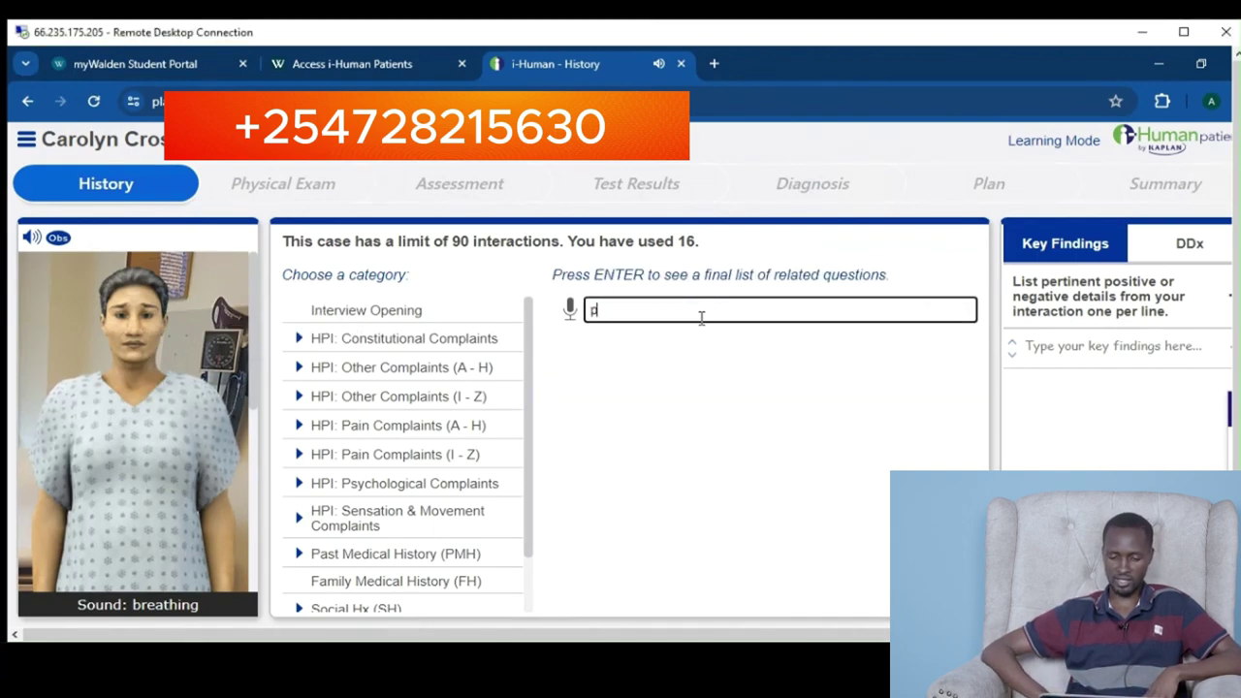
{"action": "type", "text": "roblems with fatigue"}
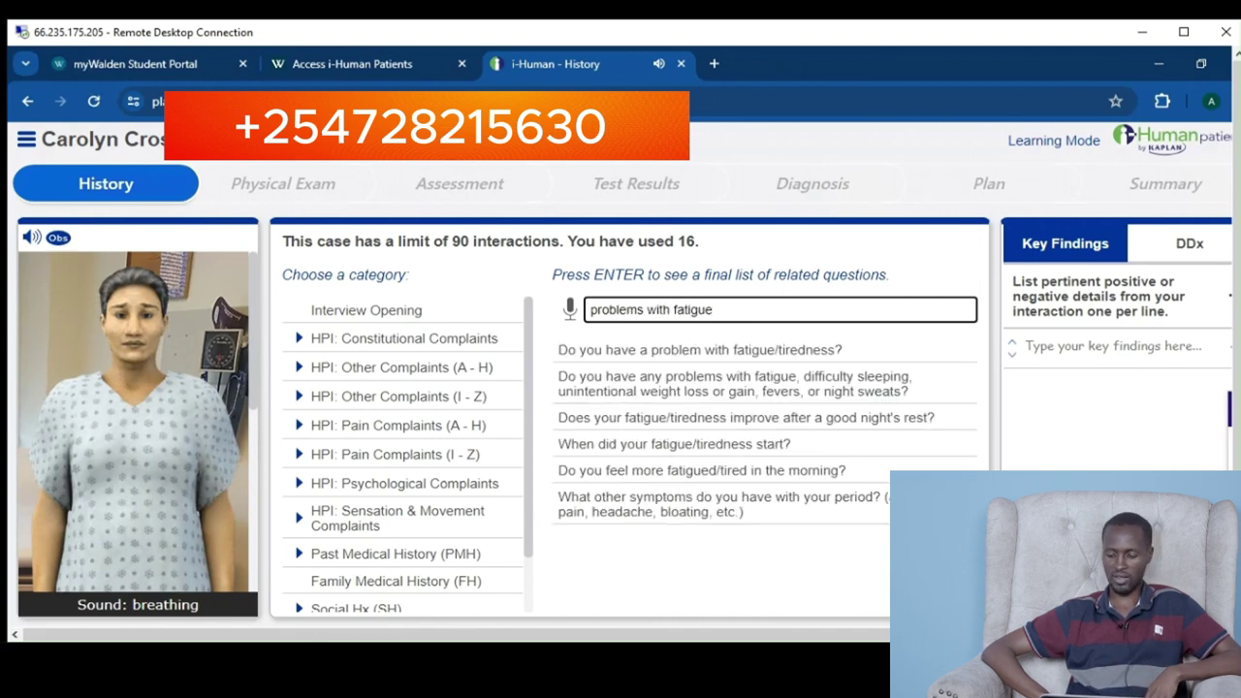
{"action": "left_click", "coordinate": [734, 391]}
Change the search to "problems with nausea" and ask the combined question on nausea, vomiting, constipation, diarrhea, bloody stools, early satiety, or bloating
{"action": "double_click", "coordinate": [693, 309]}
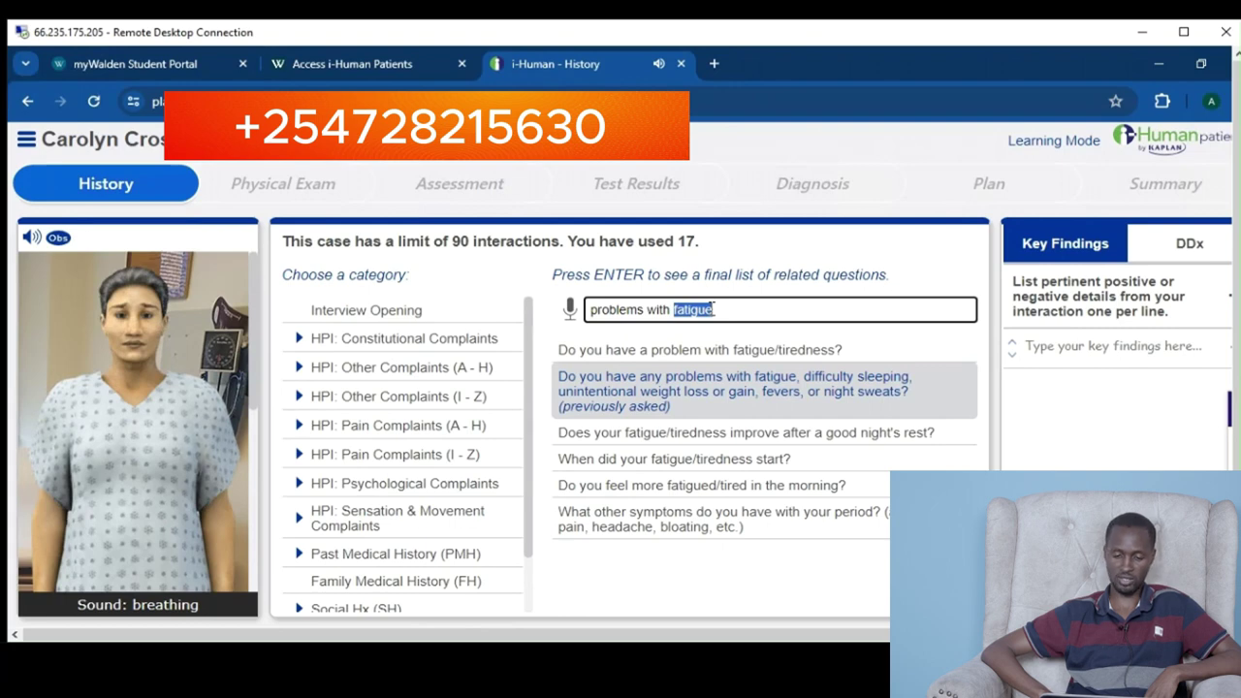
{"action": "key", "text": "BackSpace"}
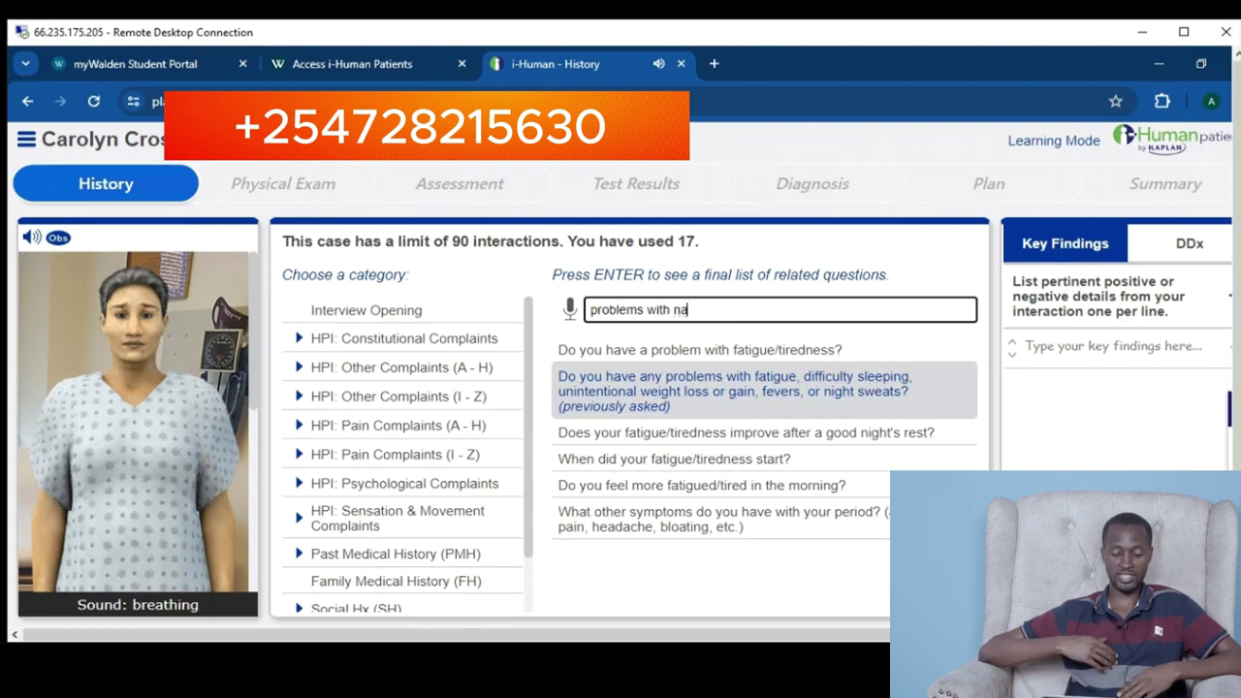
{"action": "type", "text": "ea"}
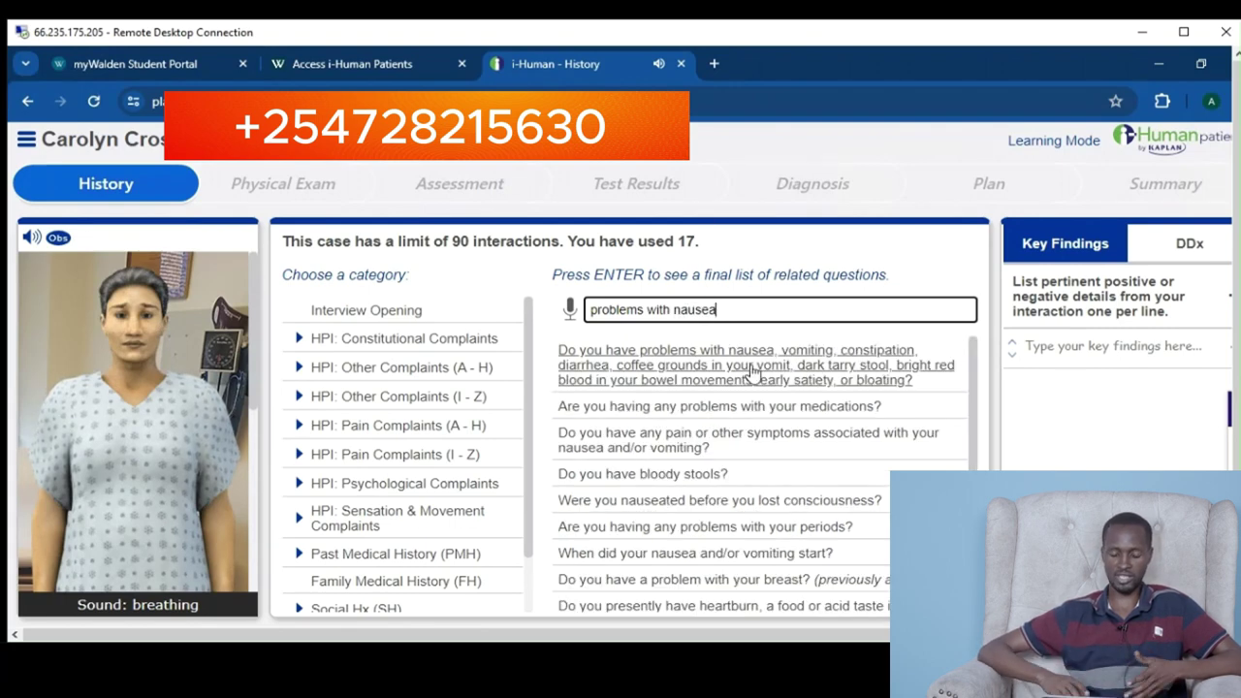
{"action": "left_click", "coordinate": [679, 373]}
Change the search to "problems with headaches that" and ask the combined question on headaches unrelieved by aspirin or Tylenol, vision, hearing, sinus and throat problems
{"action": "double_click", "coordinate": [694, 310]}
{"action": "type", "text": "head"}
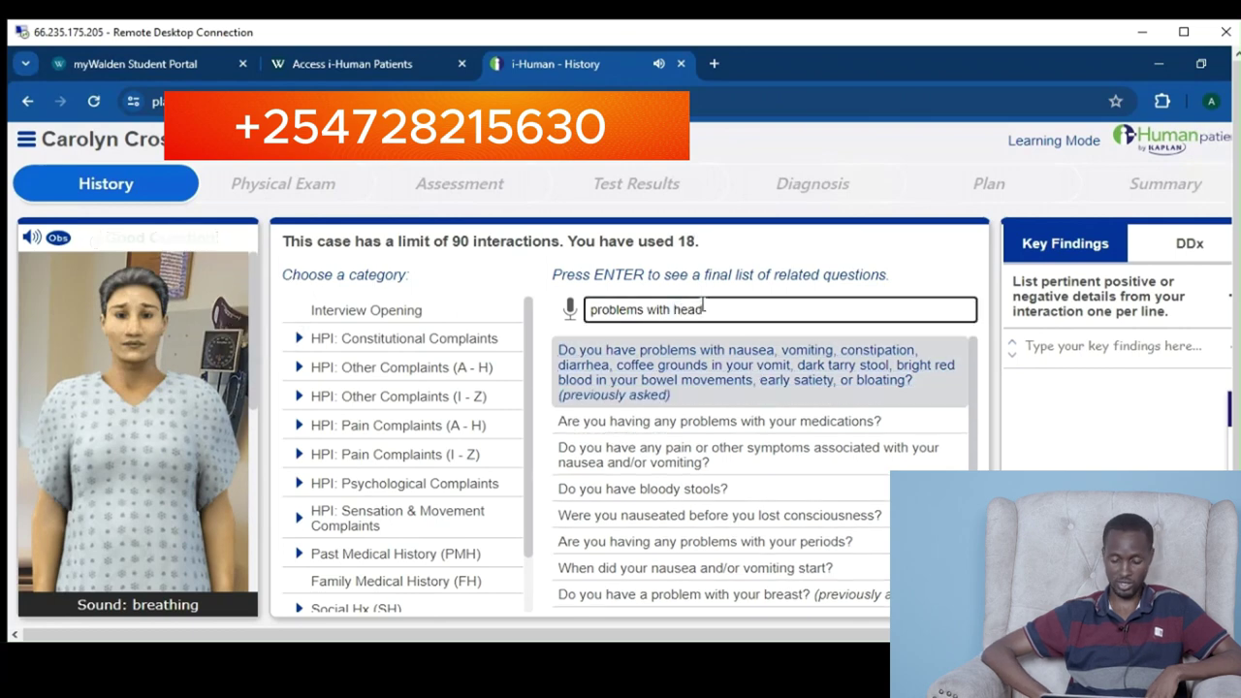
{"action": "type", "text": "aches that"}
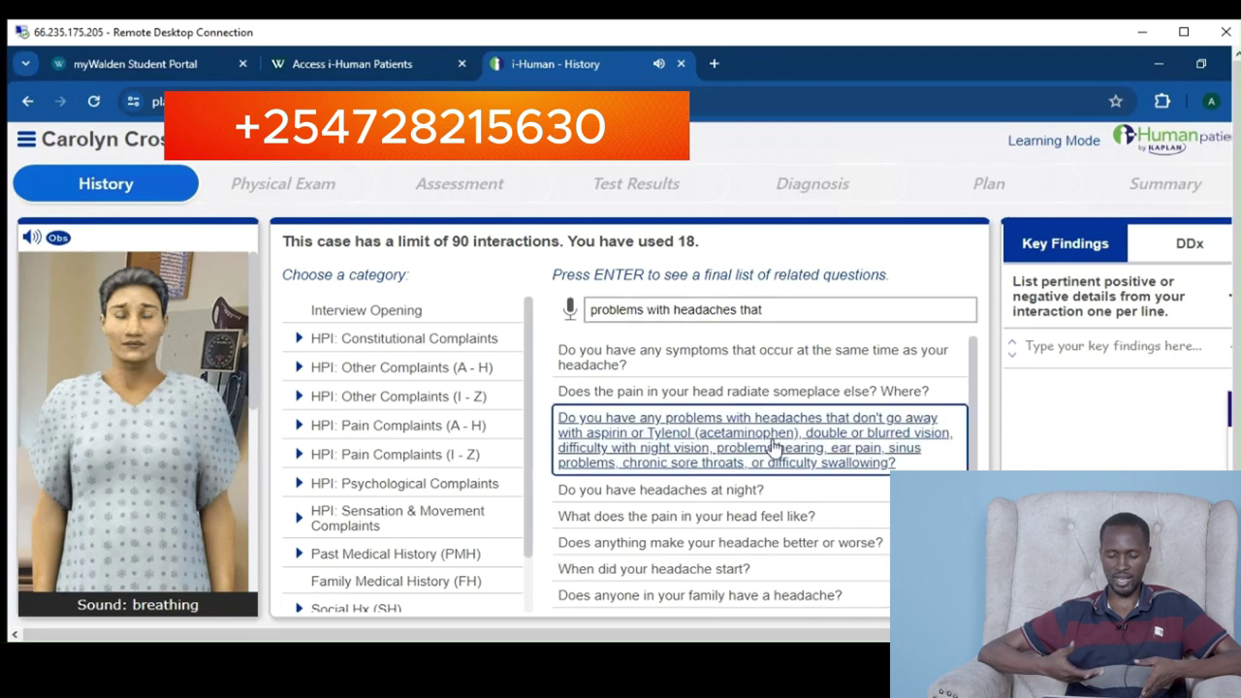
{"action": "left_click", "coordinate": [775, 448]}
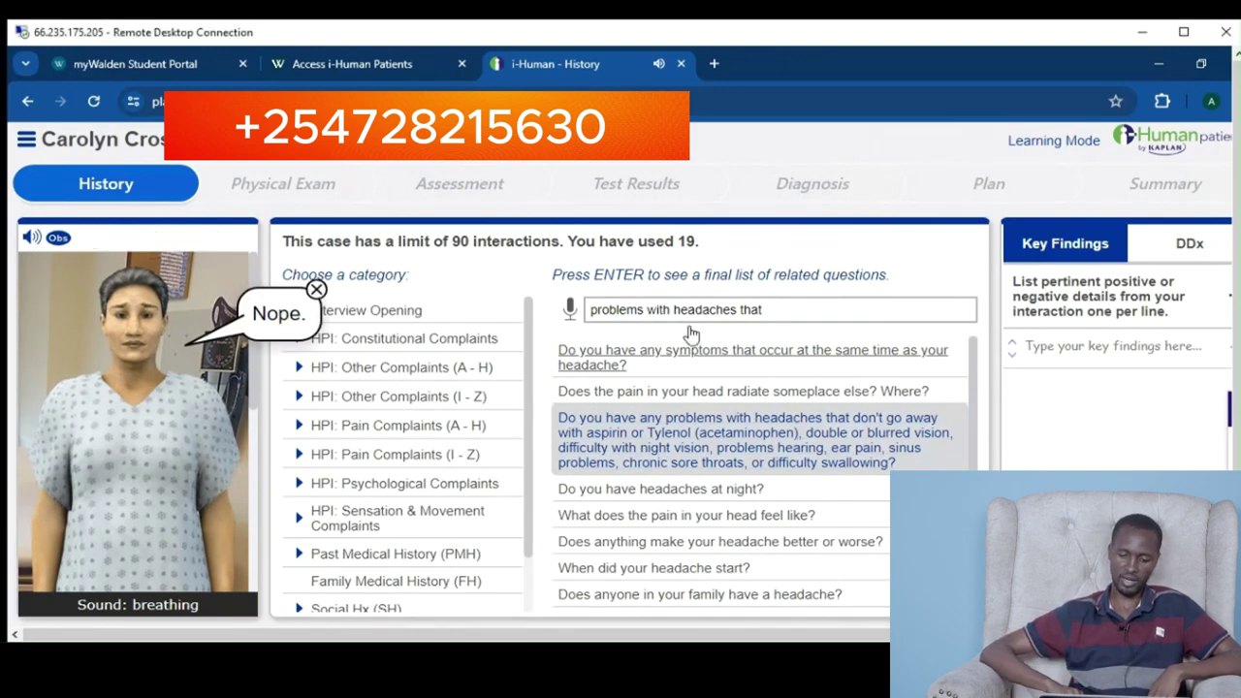
Search for "chest pain discomfort" and ask the combined question on chest pain or pressure, exertional dizziness, palpitations, exercise tolerance, and blue or cold fingers and toes
{"action": "left_click_drag", "start_coordinate": [763, 310], "coordinate": [588, 310]}
{"action": "key", "text": "BackSpace"}
{"action": "type", "text": "chest pain"}
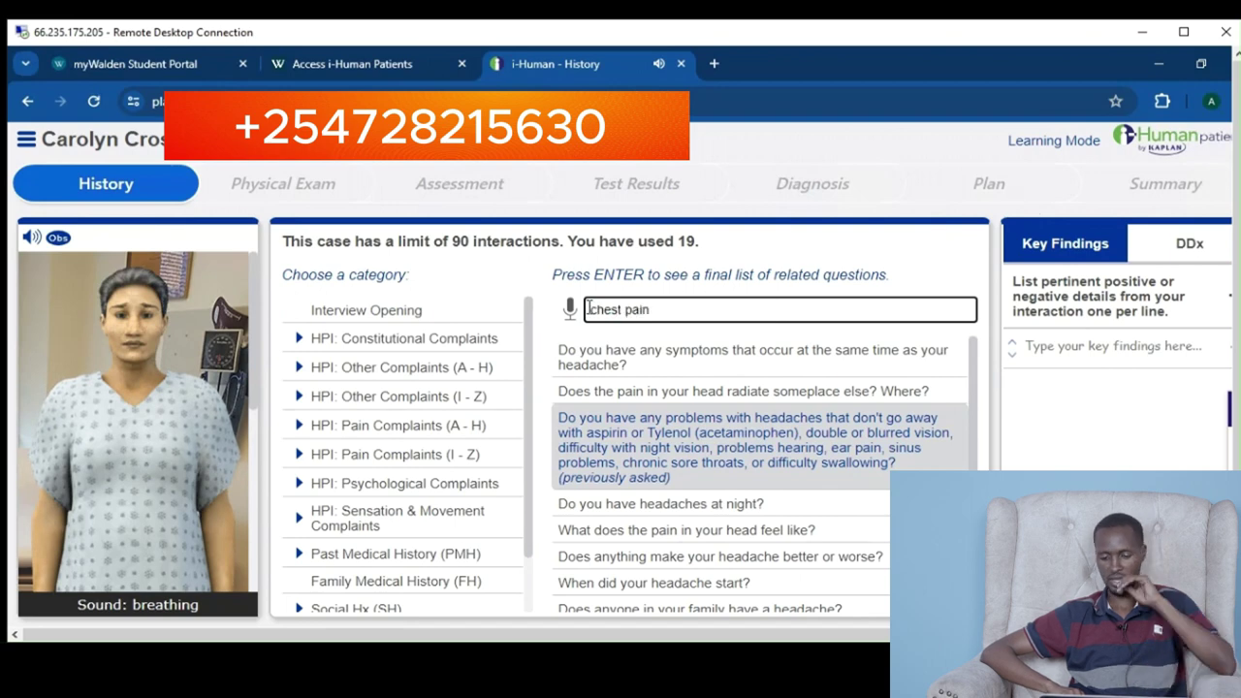
{"action": "type", "text": " discomfort"}
{"action": "left_click", "coordinate": [719, 428]}
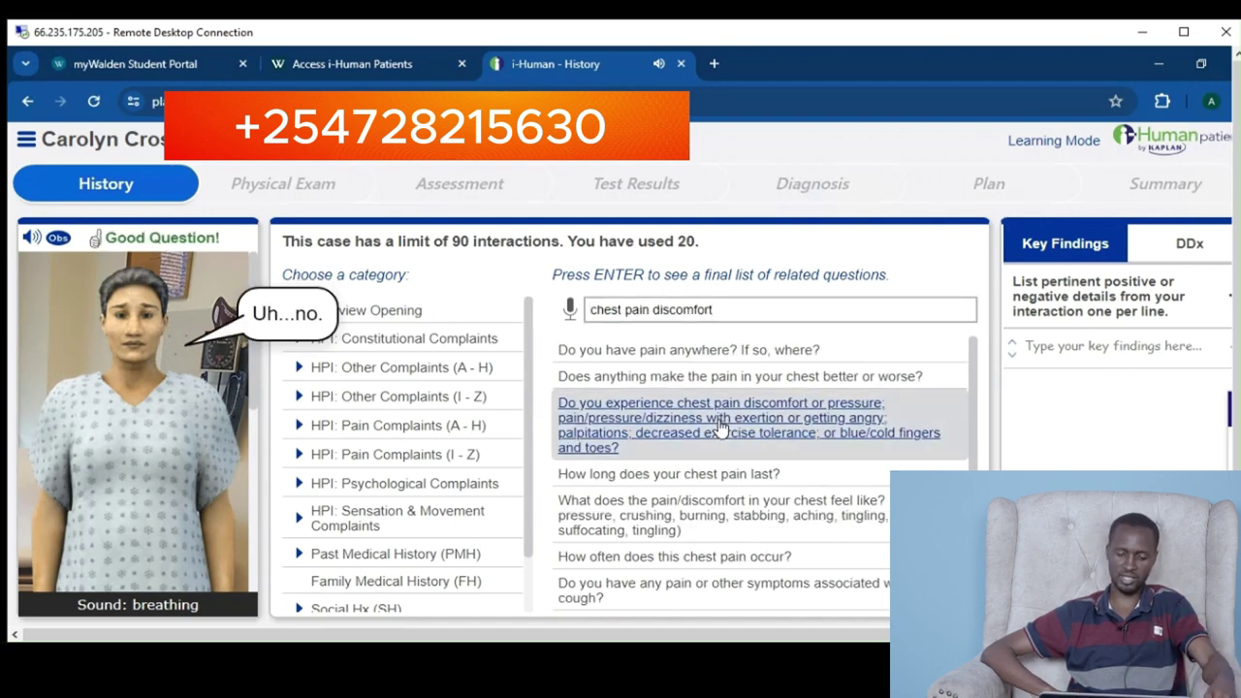
Search for "dizziness" and ask about problems with dizziness, fainting, spinning room, seizures, weakness, numbness, tingling, or tremor
{"action": "left_click_drag", "start_coordinate": [715, 309], "coordinate": [591, 309]}
{"action": "type", "text": "c"}
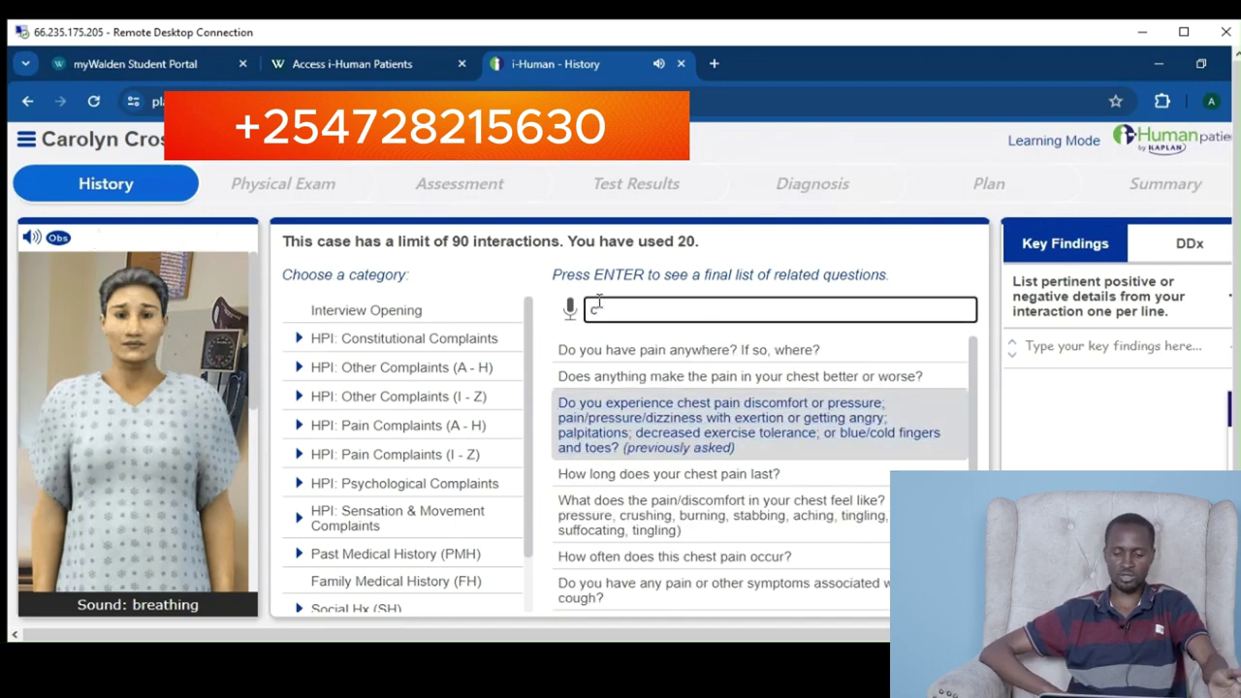
{"action": "type", "text": "izziness"}
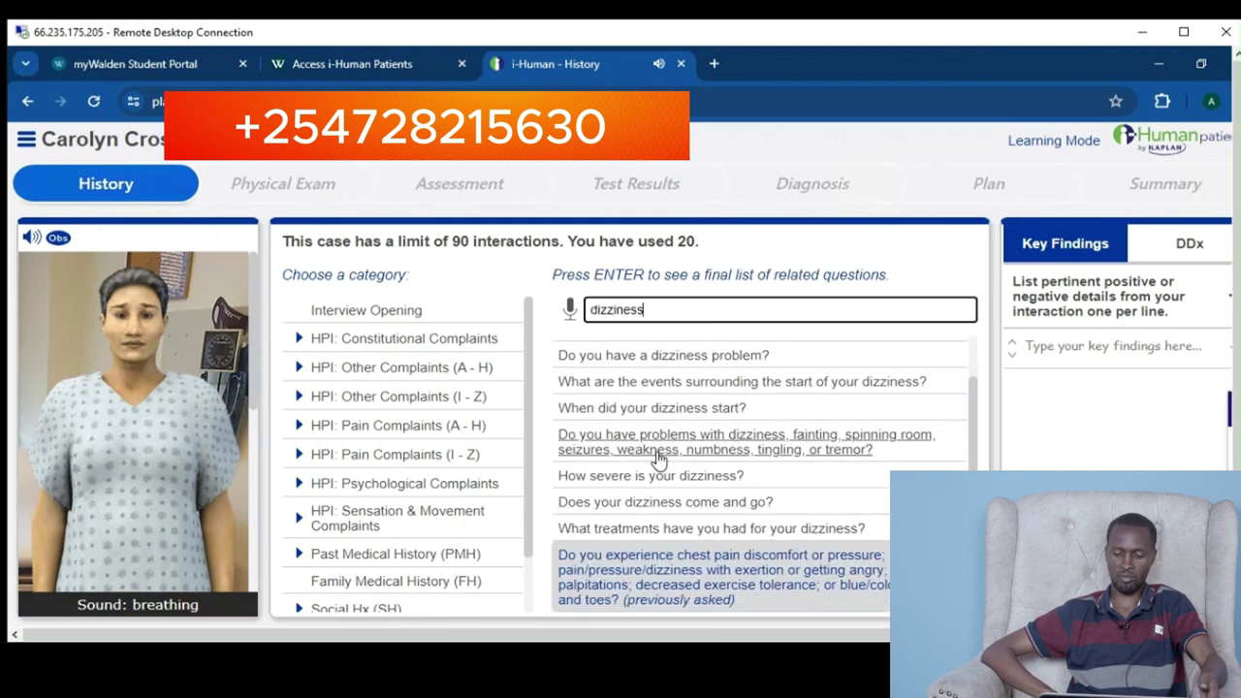
{"action": "left_click", "coordinate": [659, 458]}
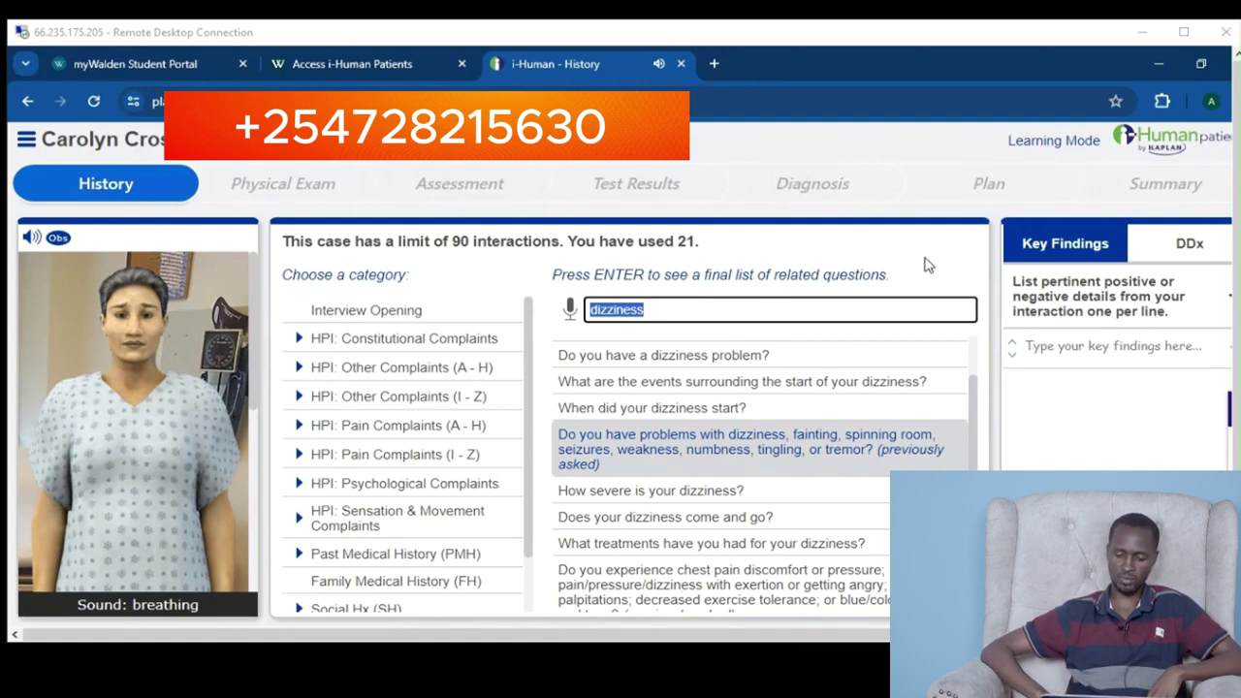
Search for "noticed any breast discharge" and ask the combined question on breast discharge, lumps, scaly nipples, pain, swelling, or redness
{"action": "type", "text": "noticed"}
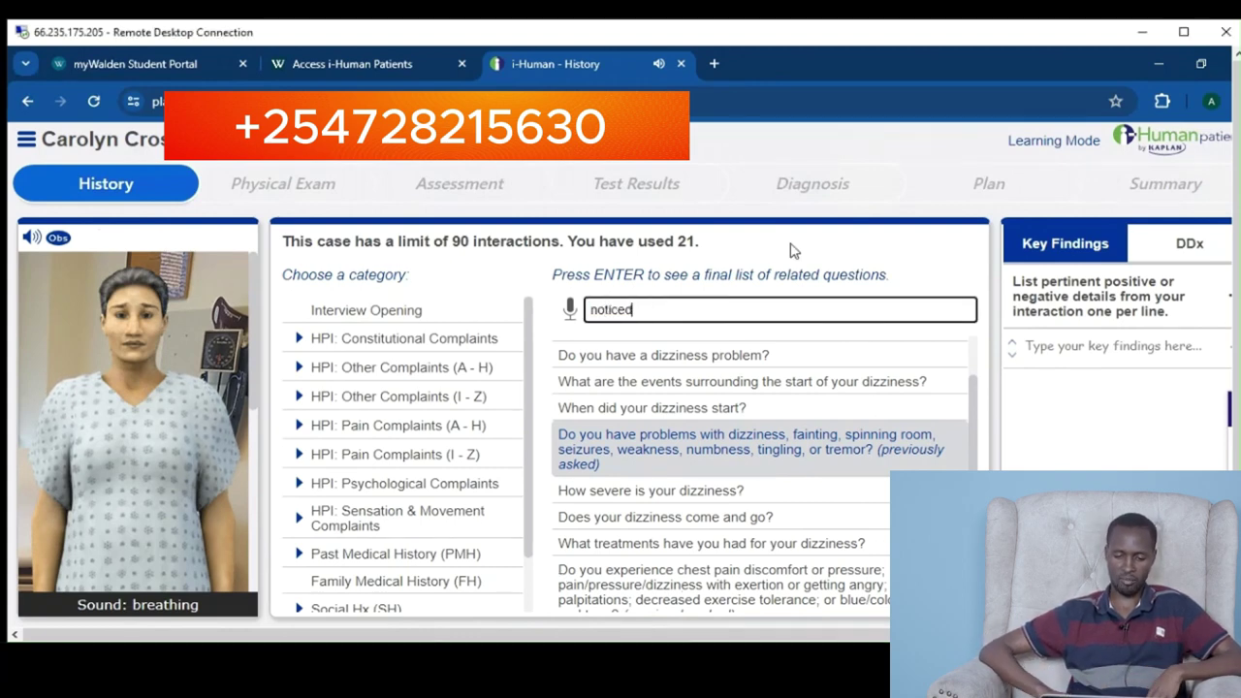
{"action": "type", "text": " any "}
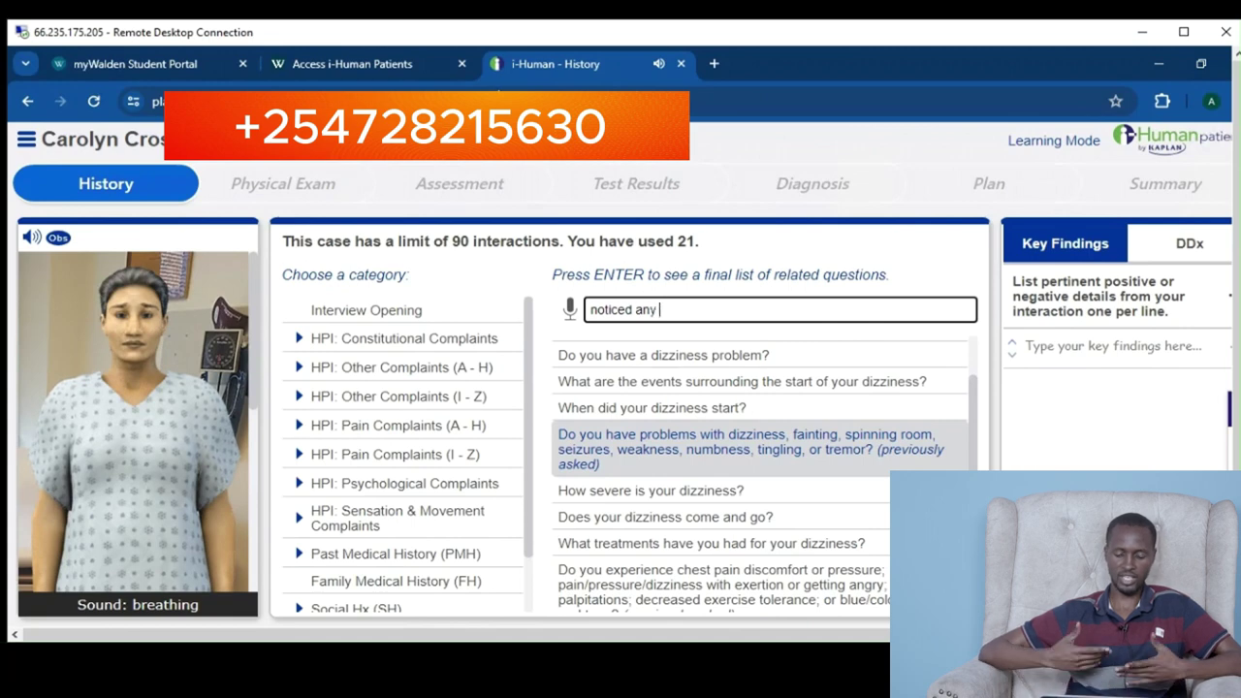
{"action": "type", "text": "breast discharge"}
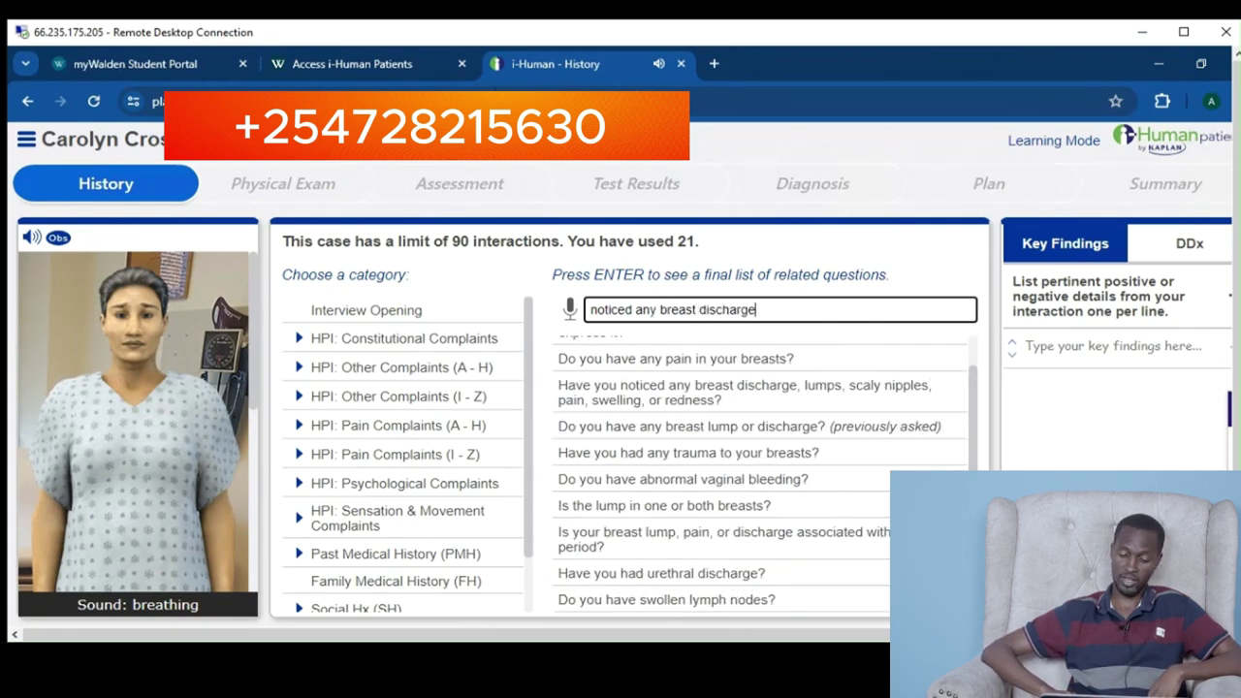
{"action": "left_click", "coordinate": [698, 392]}
Search for "when you urinate, have you noticed" and ask the combined question on pain, burning, difficulty starting or stopping, dribbling, incontinence, and frequency changes
{"action": "type", "text": "when "}
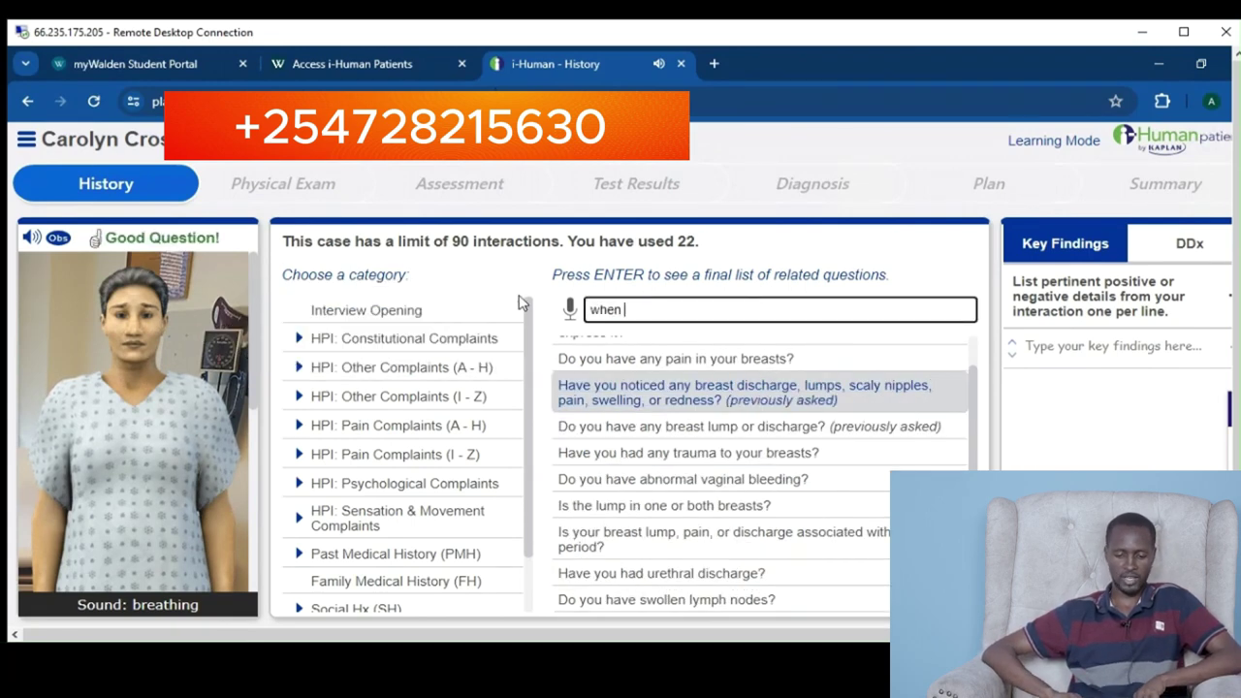
{"action": "type", "text": "you"}
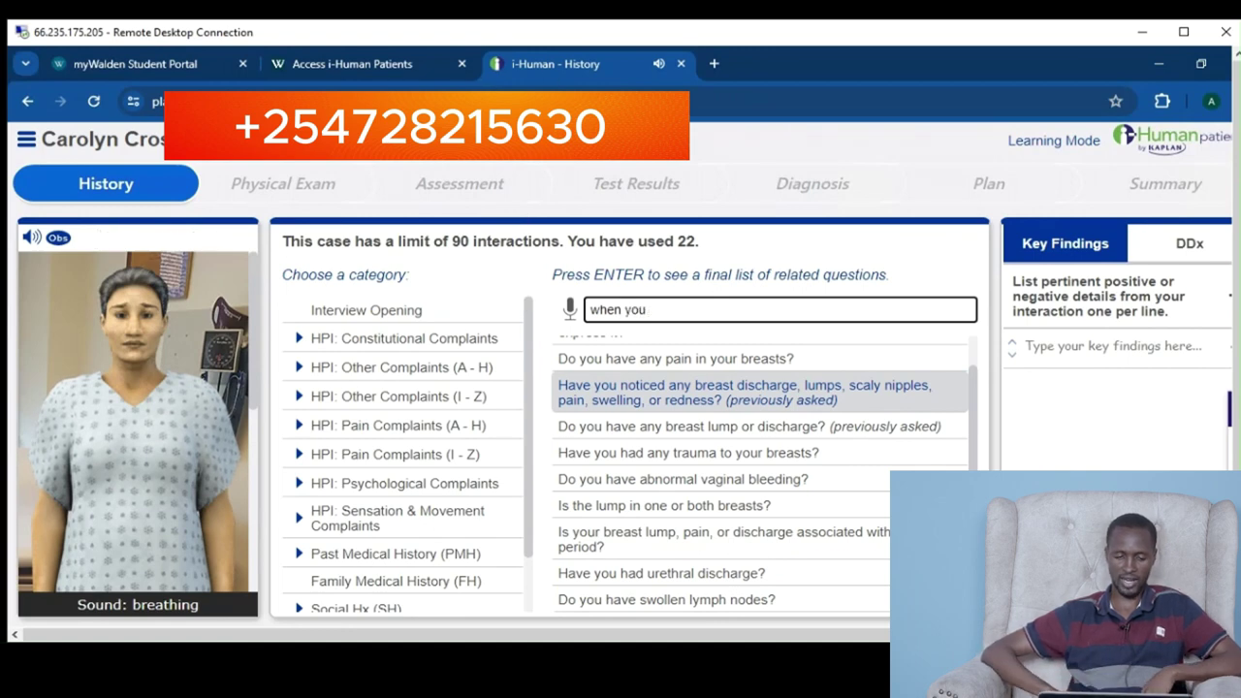
{"action": "type", "text": " urinate,"}
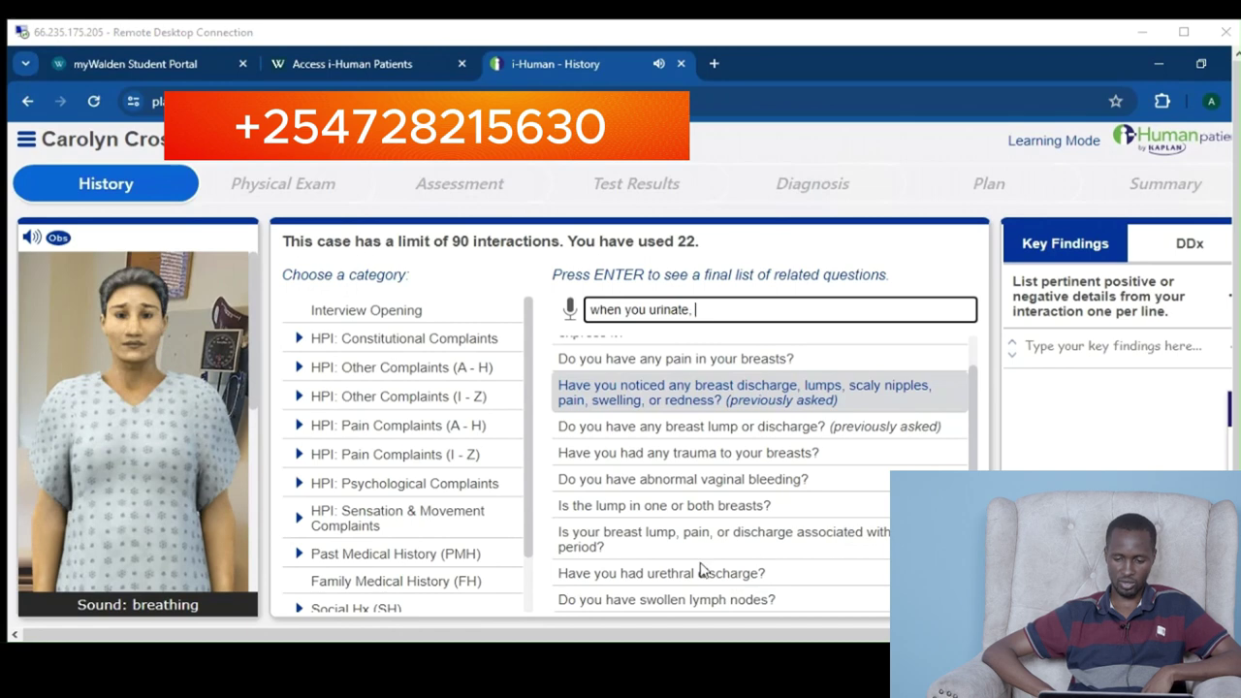
{"action": "left_click", "coordinate": [778, 335]}
{"action": "left_click", "coordinate": [723, 310]}
{"action": "type", "text": "e, have y"}
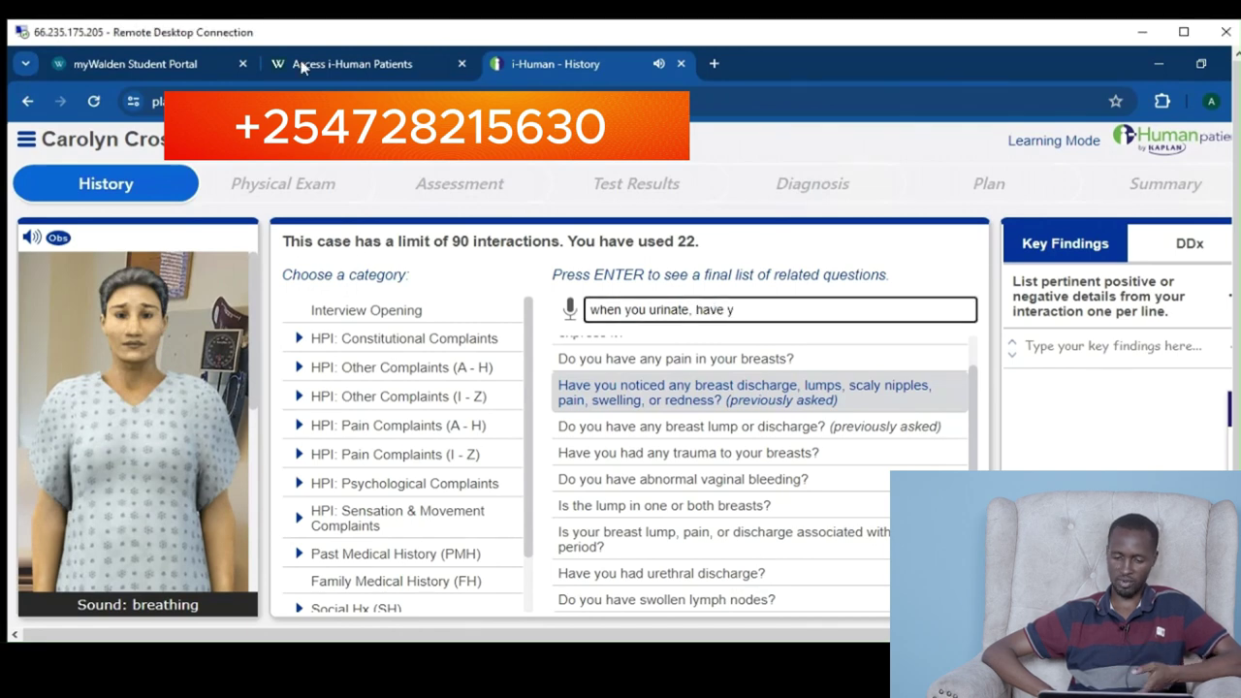
{"action": "type", "text": "ou noticed"}
{"action": "left_click", "coordinate": [685, 546]}
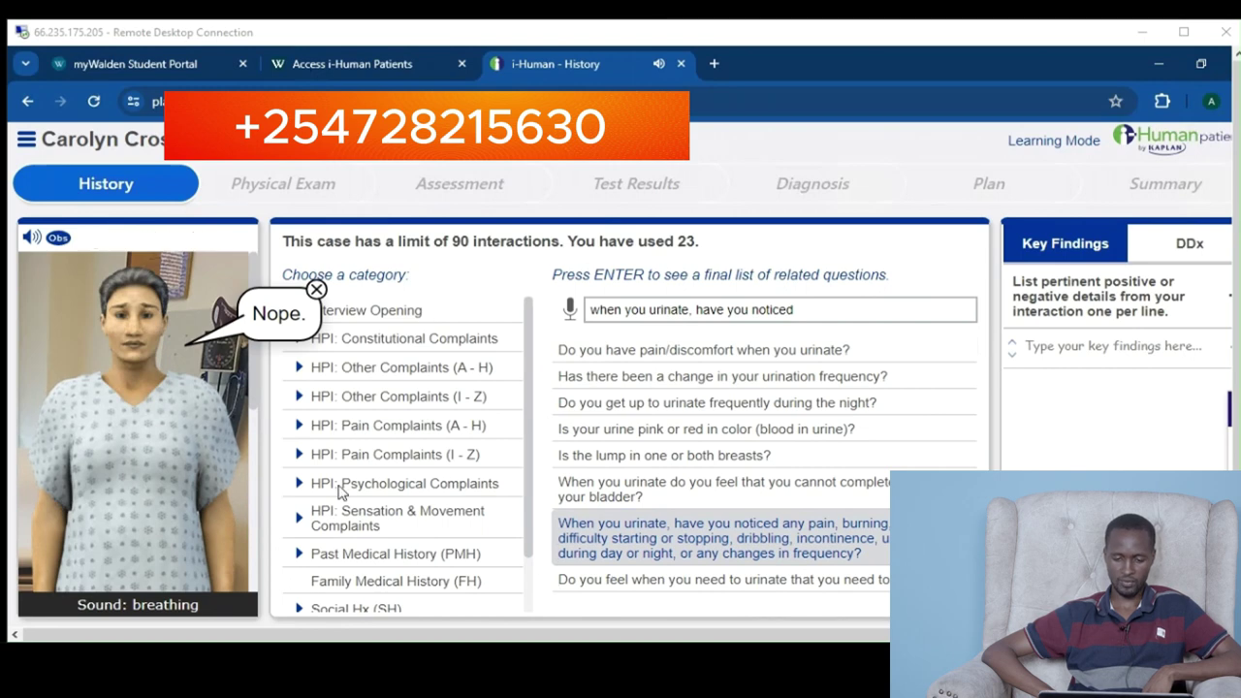
Change the search to "itchy scalp" and ask about problems with an itchy scalp, skin changes, moles, thinning hair, or brittle nails
{"action": "left_click", "coordinate": [594, 310]}
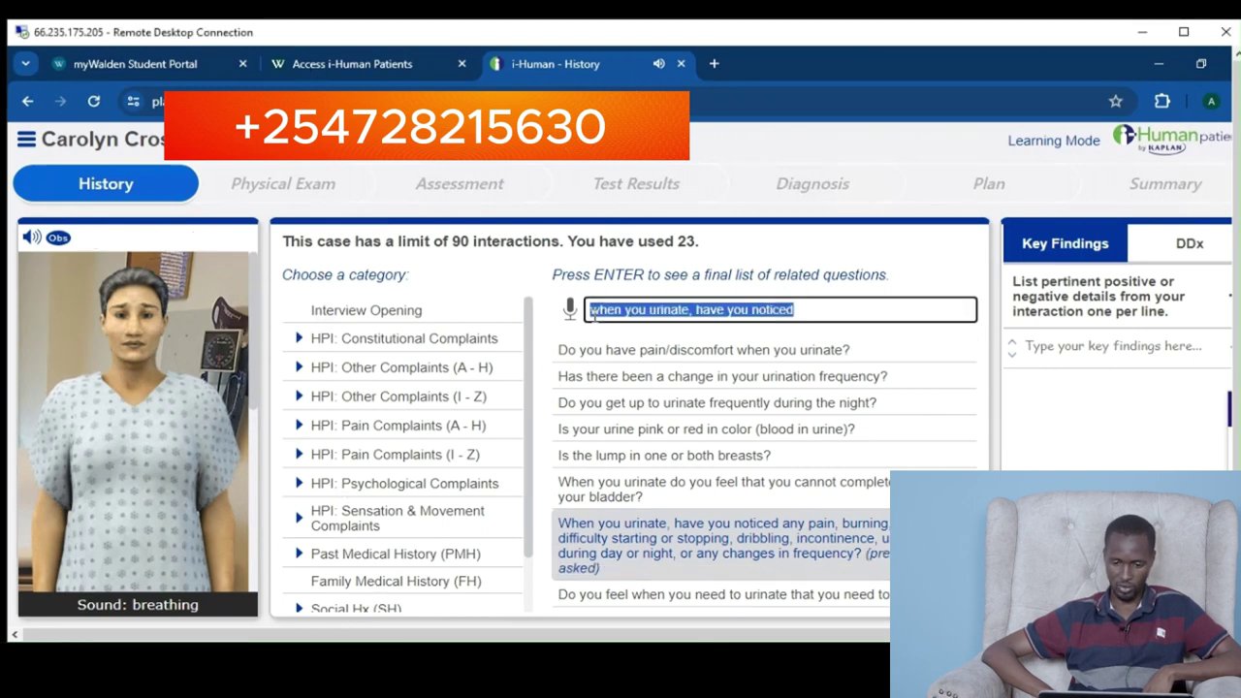
{"action": "key", "text": "BackSpace"}
{"action": "type", "text": "itchy scalp"}
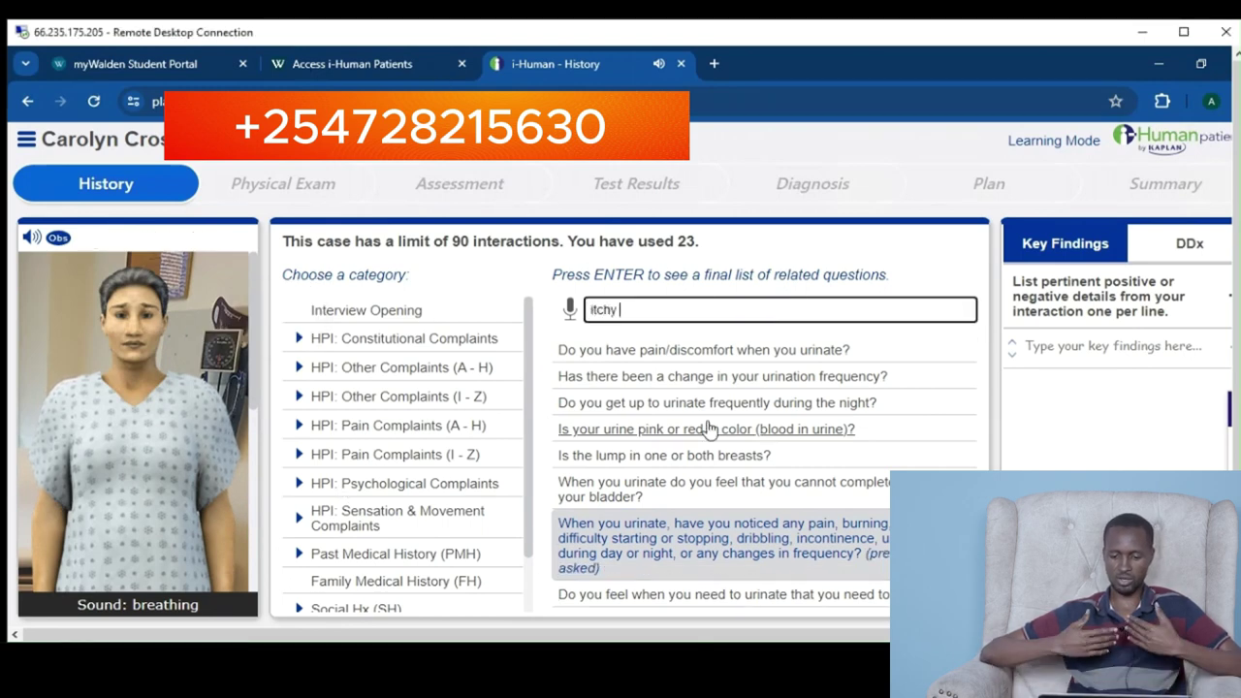
{"action": "left_click", "coordinate": [707, 384]}
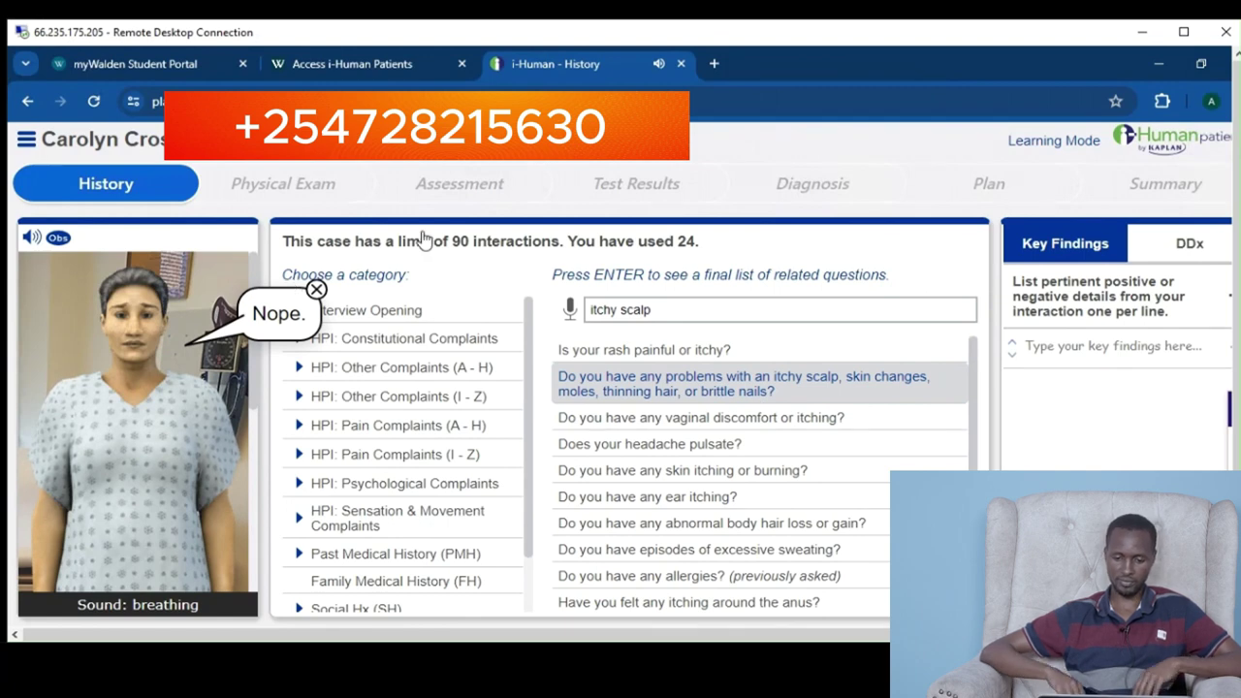
Search for "shortness of breath" and ask the combined question on shortness of breath, wheezing, difficulty catching breath, chronic cough, or sputum production
{"action": "left_click", "coordinate": [658, 306]}
{"action": "key", "text": "ctrl+a"}
{"action": "key", "text": "BackSpace"}
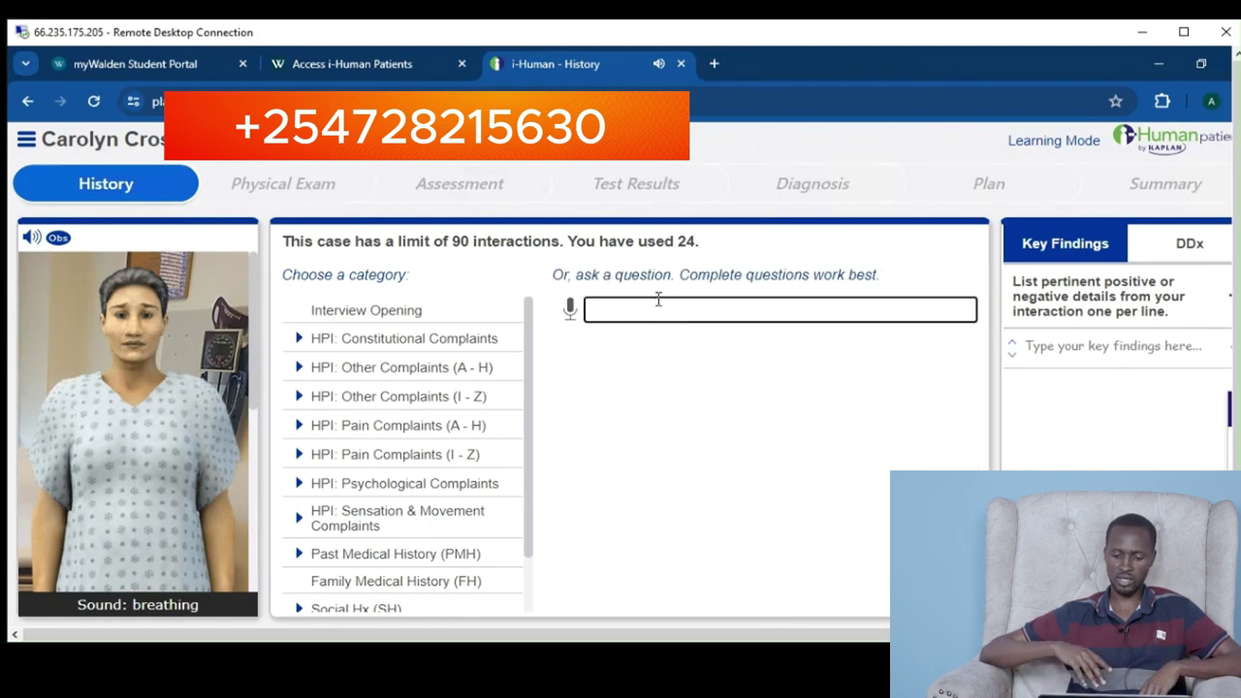
{"action": "type", "text": "shortness of breath"}
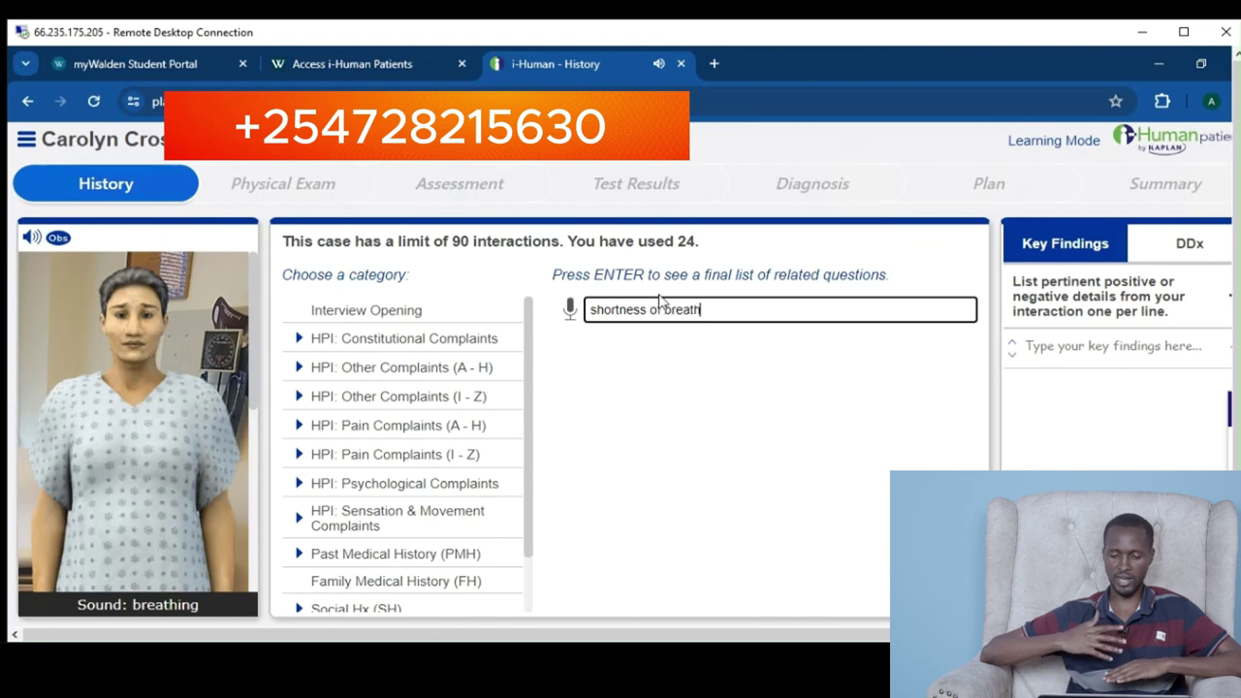
{"action": "left_click", "coordinate": [736, 374]}
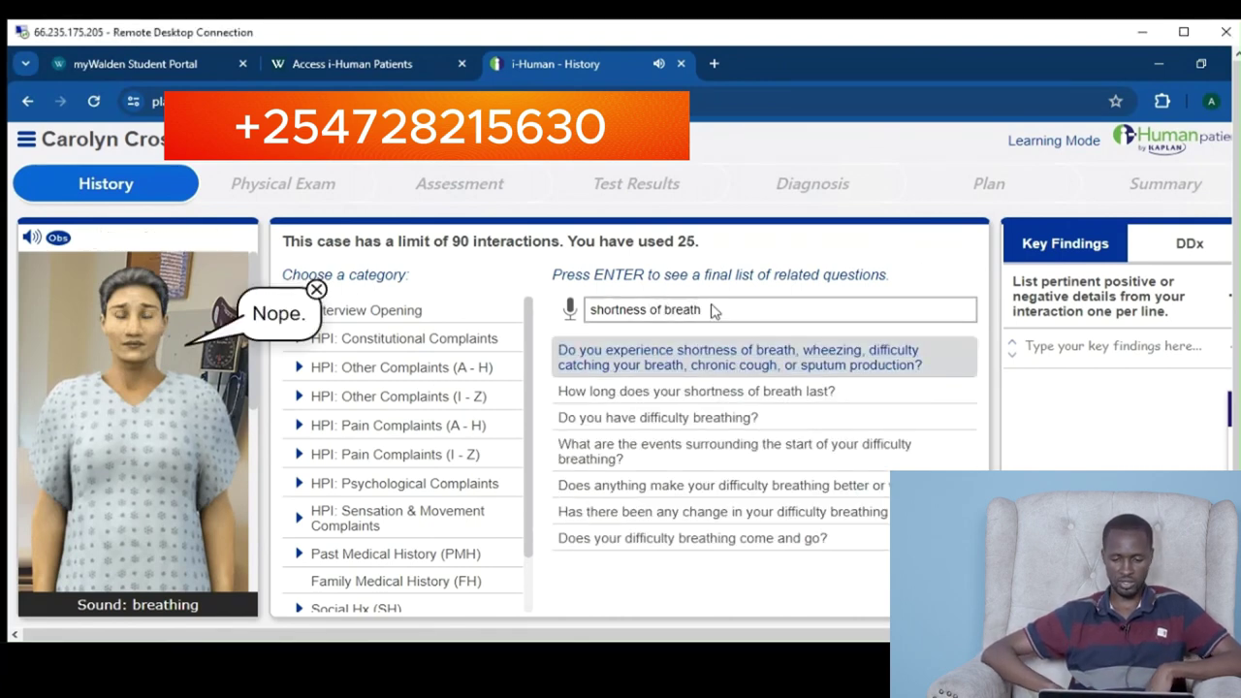
Search for "muscle or joint pain" and ask the combined question on muscle or joint pain, swelling, cramps, stiffness, and back, neck, shoulder, or hip pain
{"action": "left_click_drag", "start_coordinate": [713, 310], "coordinate": [572, 315]}
{"action": "type", "text": "muscle"}
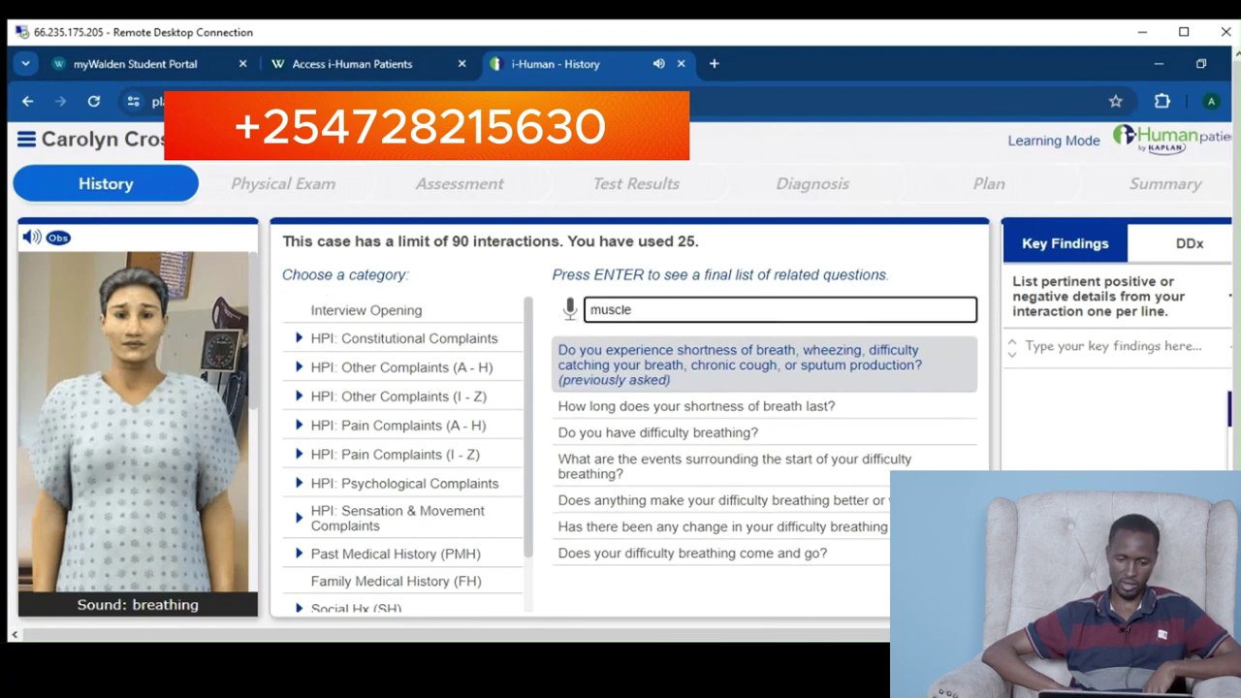
{"action": "type", "text": " or joint pain"}
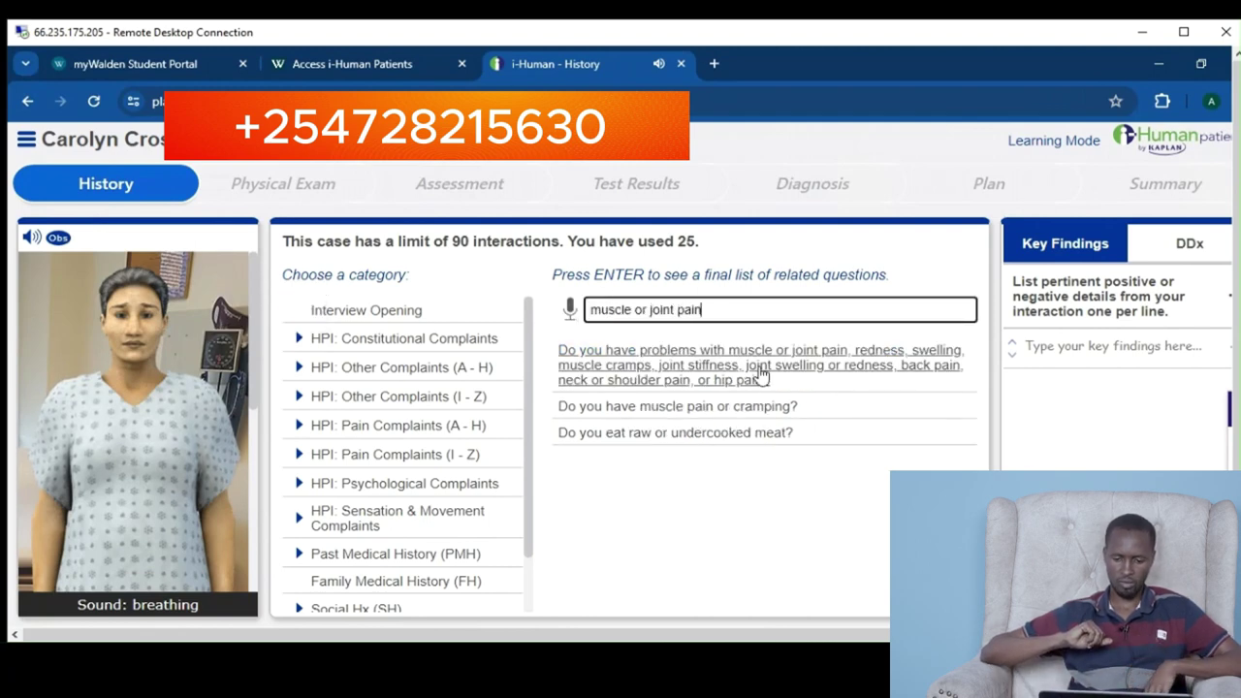
{"action": "left_click", "coordinate": [761, 374]}
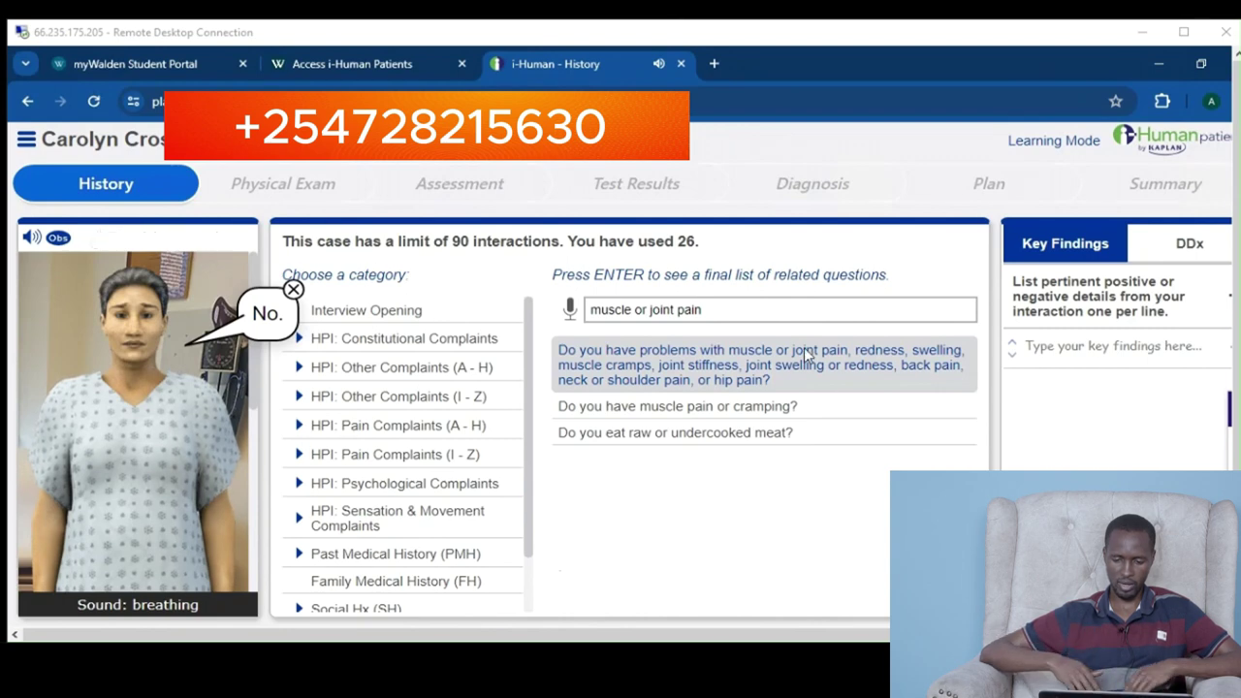
Search for "noticed any bruising" and ask the combined question on bruising, bleeding gums, nose bleeds, or other sites of increased bleeding
{"action": "triple_click", "coordinate": [586, 309]}
{"action": "type", "text": "noticed "}
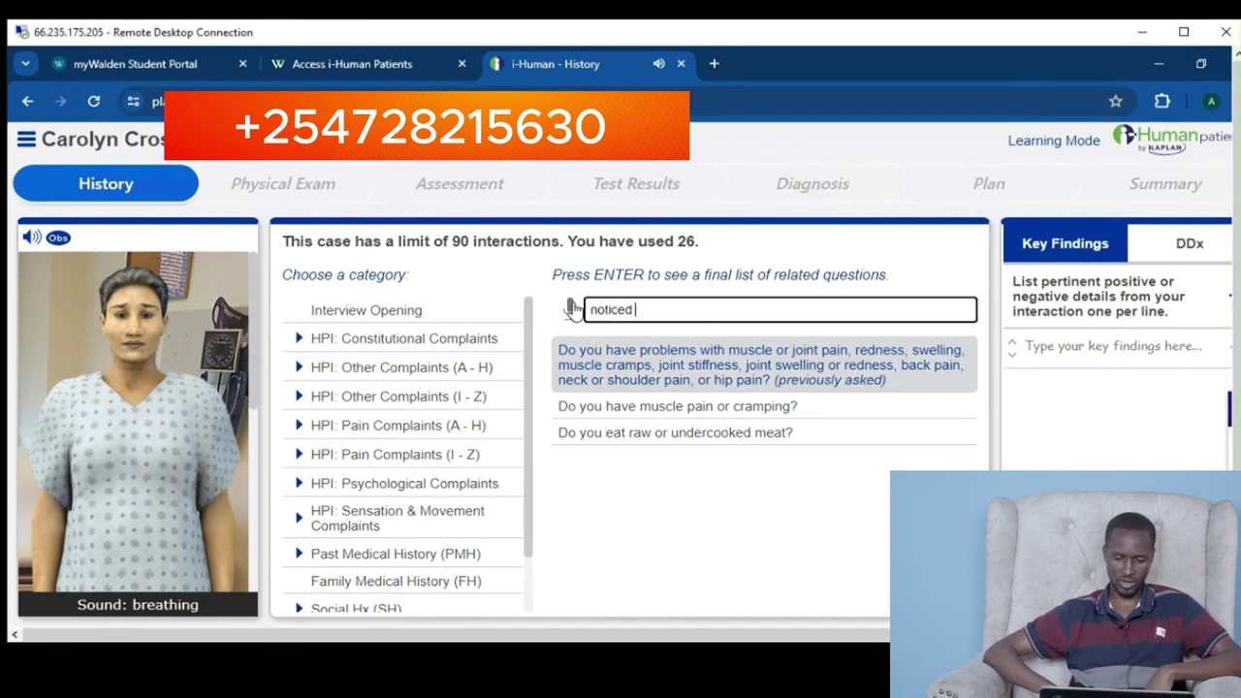
{"action": "type", "text": "any brui"}
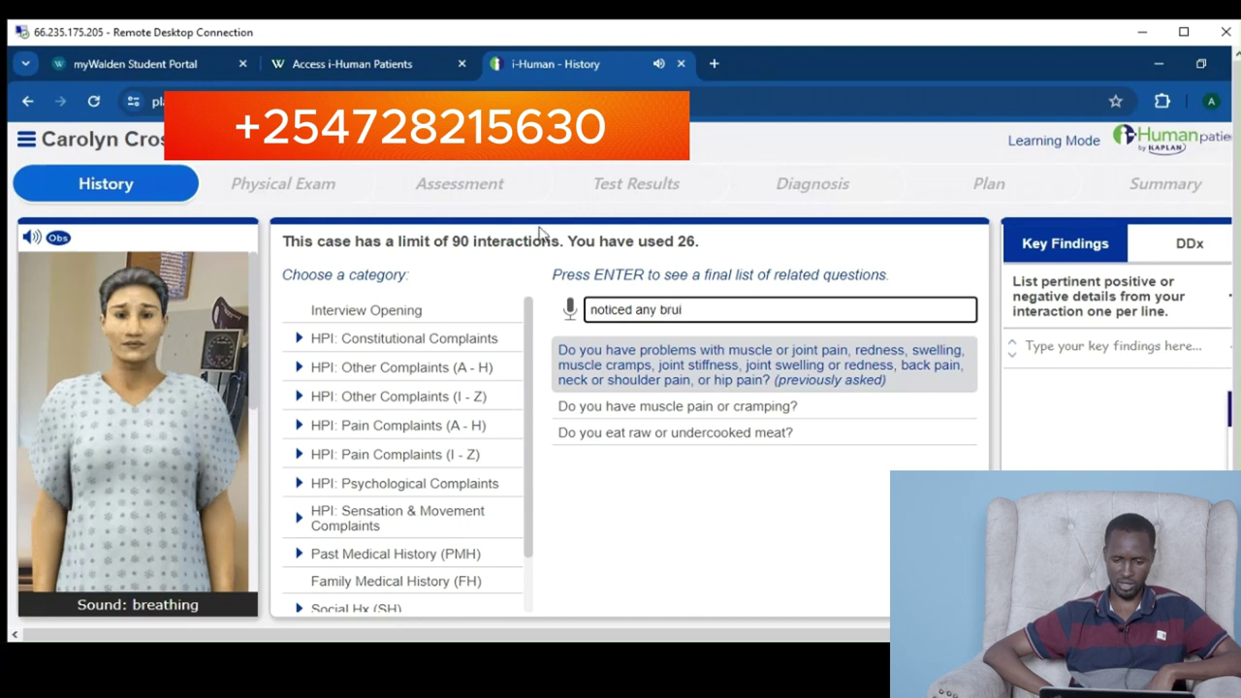
{"action": "type", "text": "sing"}
{"action": "left_click", "coordinate": [698, 383]}
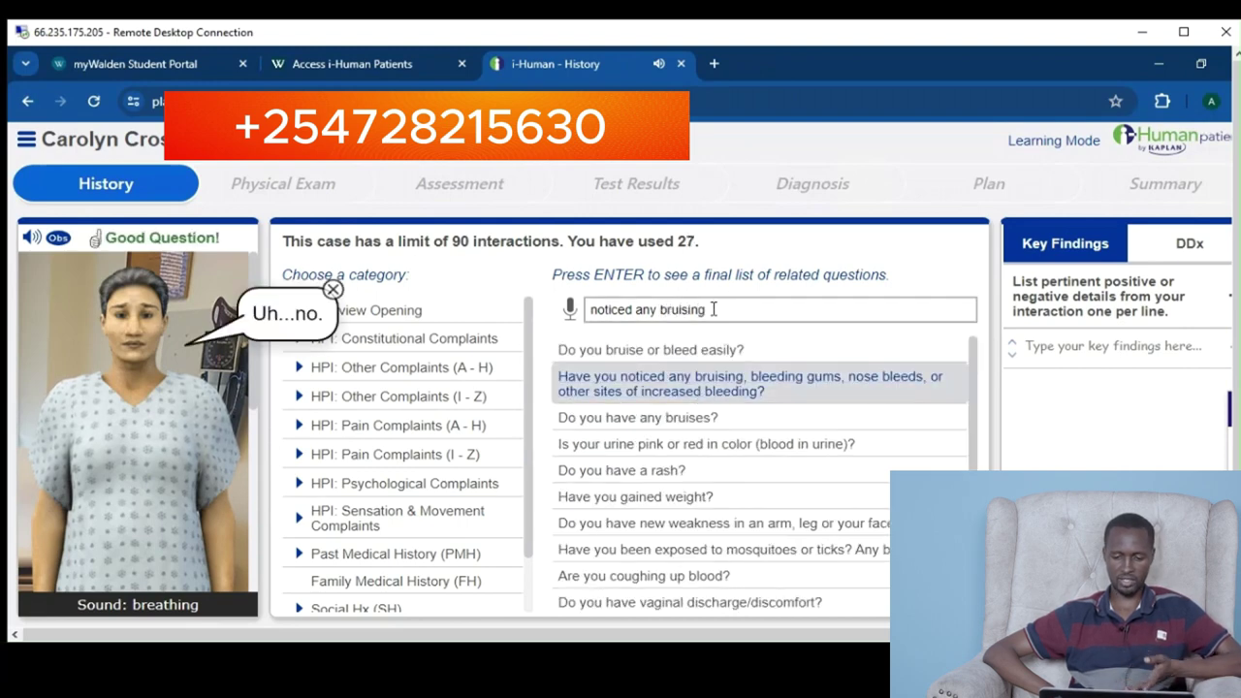
Change the search to "heat or cold" and ask about heat or cold intolerance, increased thirst, increased sweating, frequent urination, or change in appetite
{"action": "triple_click", "coordinate": [584, 310]}
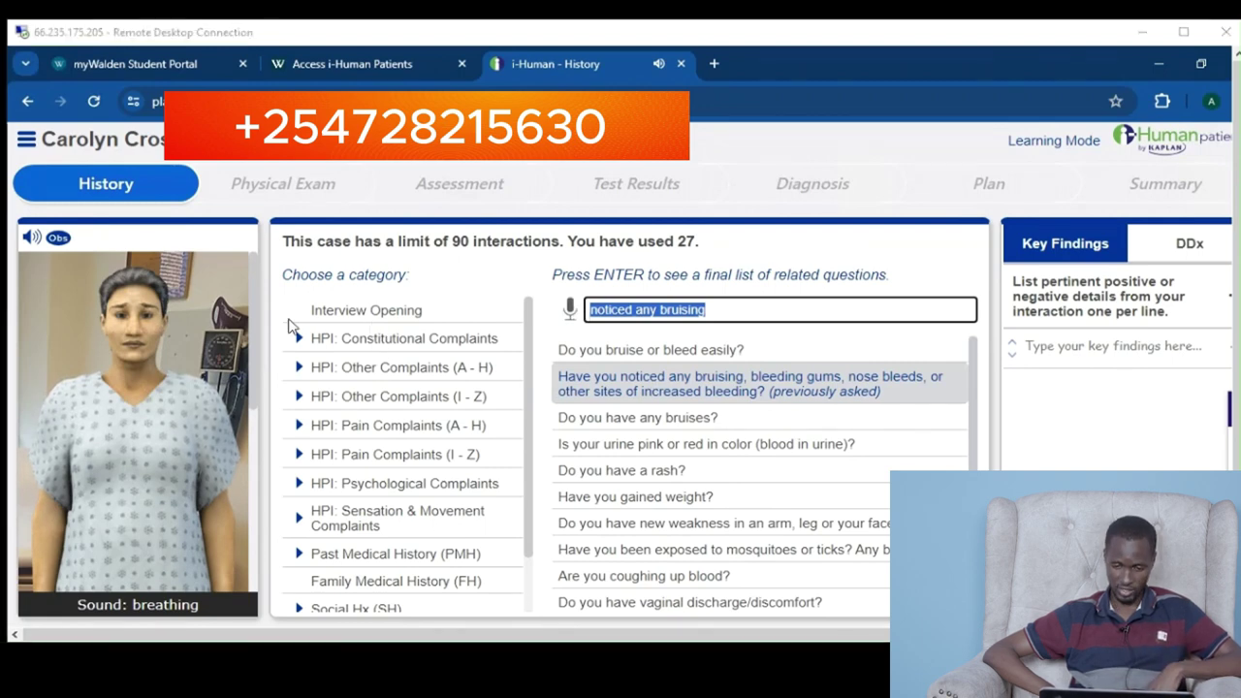
{"action": "left_click", "coordinate": [598, 308]}
{"action": "triple_click", "coordinate": [598, 309]}
{"action": "type", "text": "heat "}
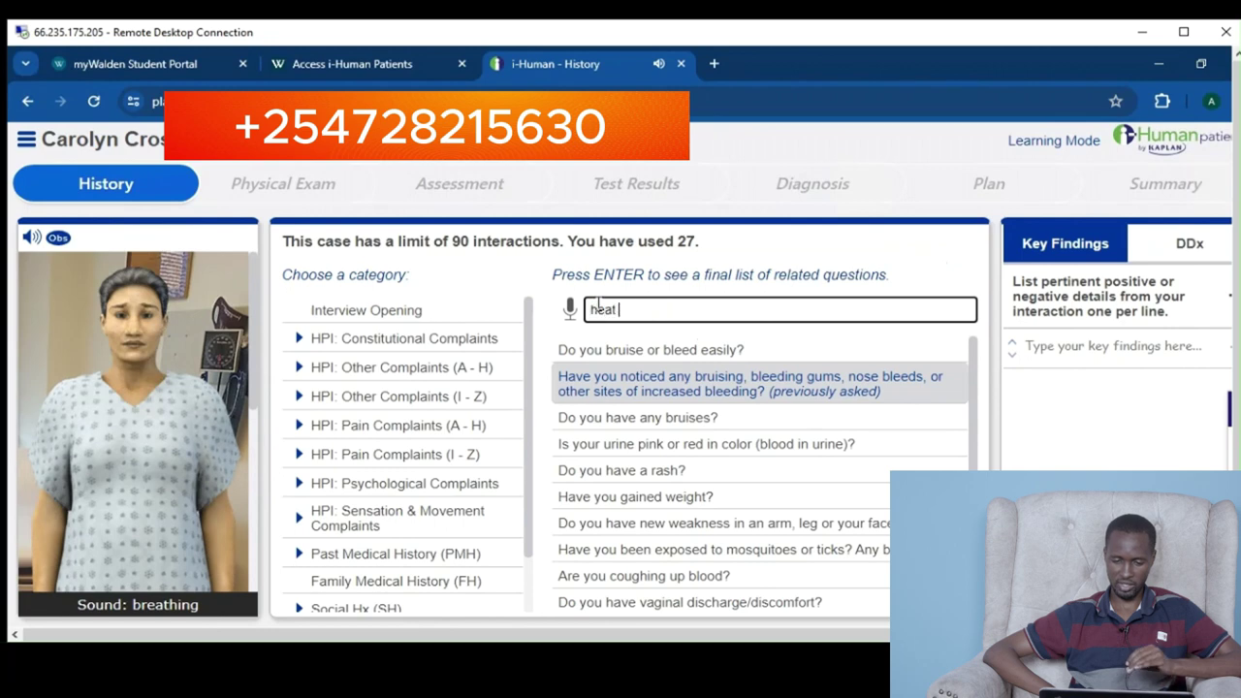
{"action": "type", "text": "or cold"}
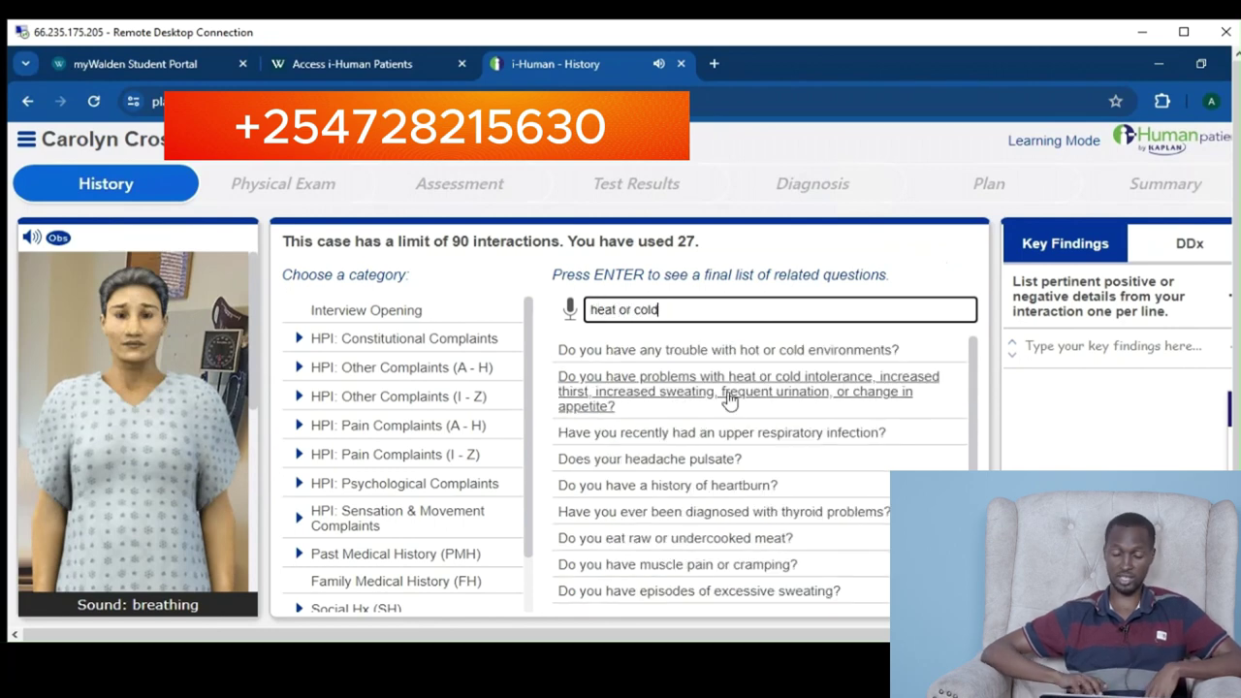
{"action": "left_click", "coordinate": [729, 401]}
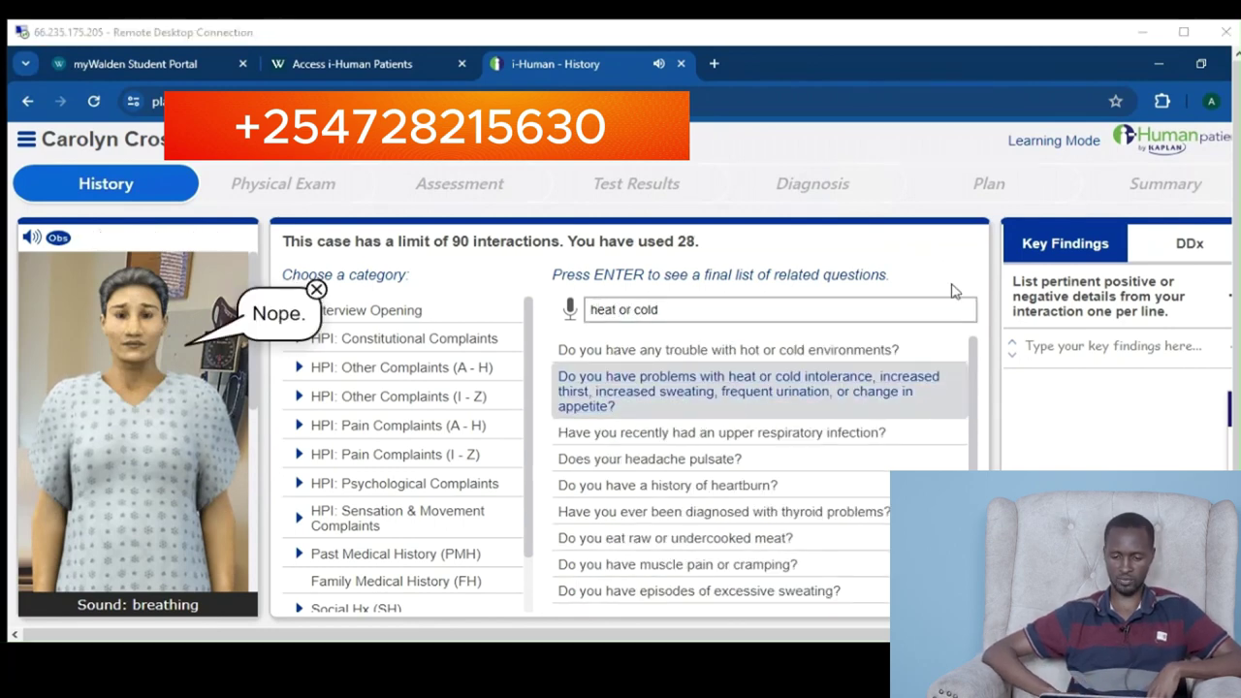
Search for "problems with nervousness" and ask the combined question on nervousness, depression, lack of interest, sadness, memory loss, mood changes, or hallucinations
{"action": "triple_click", "coordinate": [588, 308]}
{"action": "type", "text": "problems with"}
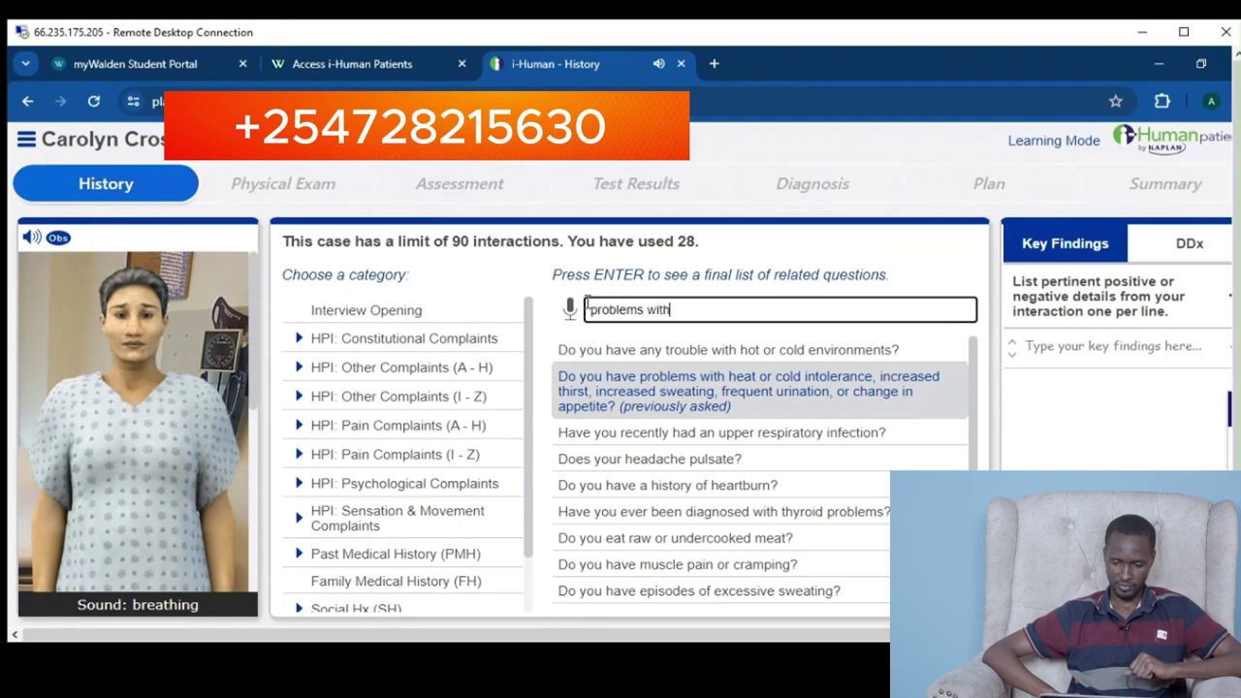
{"action": "type", "text": " nervousness"}
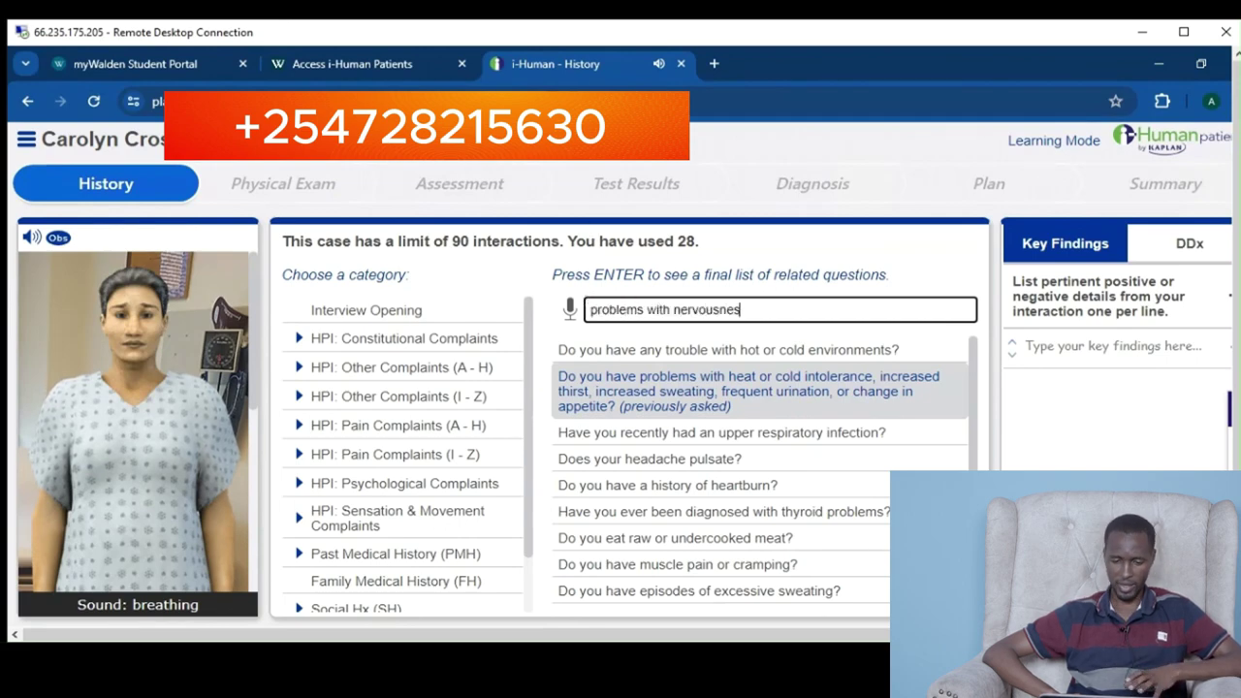
{"action": "left_click", "coordinate": [703, 396]}
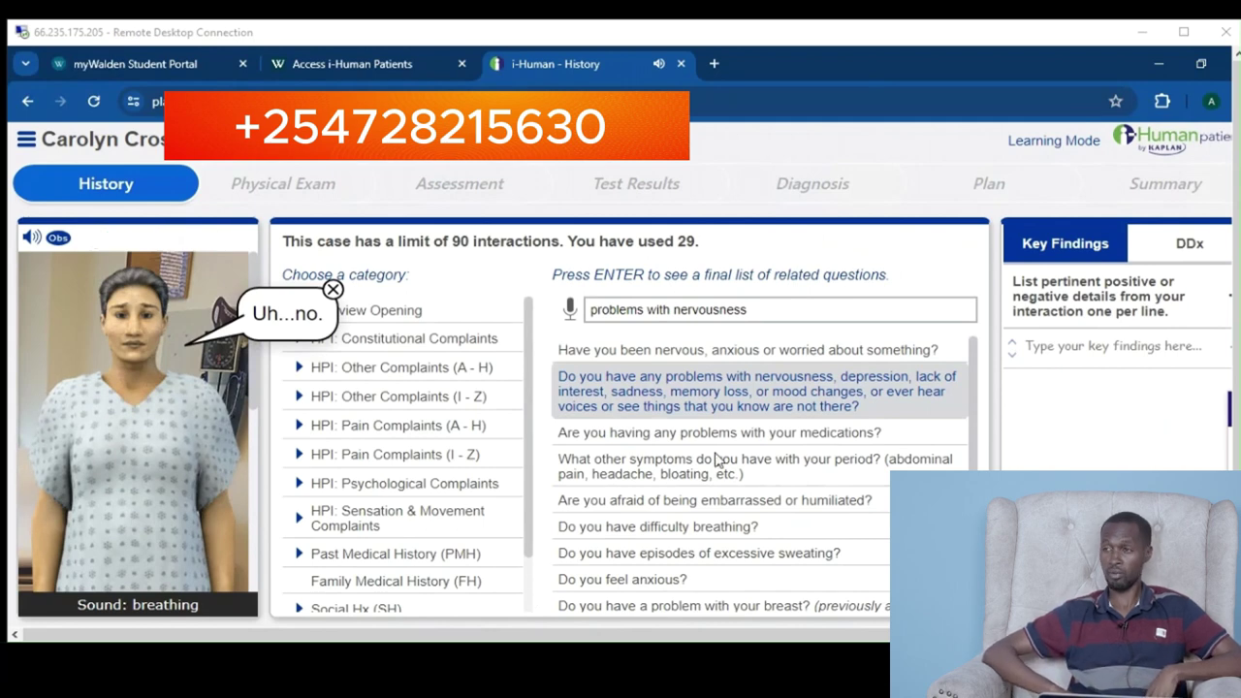
{"action": "scroll", "coordinate": [759, 478], "scroll_direction": "down", "scroll_amount": 1}
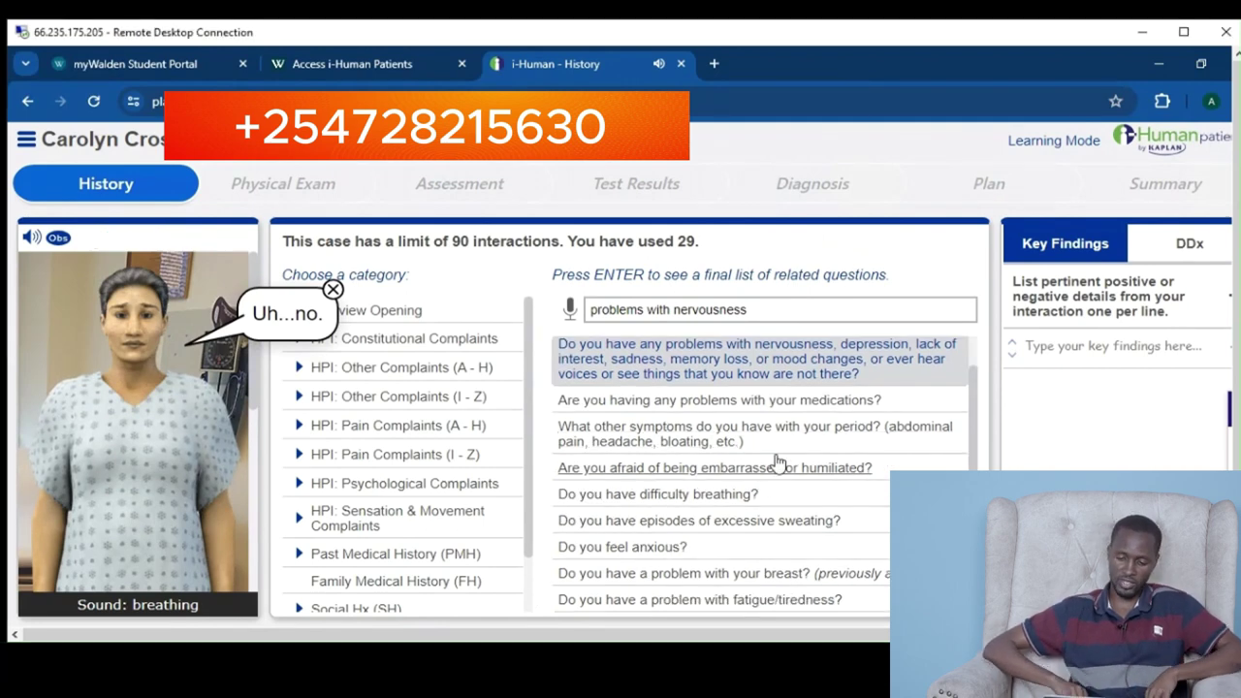
Add the key findings "Most significant active concern: risk of breast cancer" and "Cystic breast disease" as separate entries
{"action": "left_click", "coordinate": [1048, 347]}
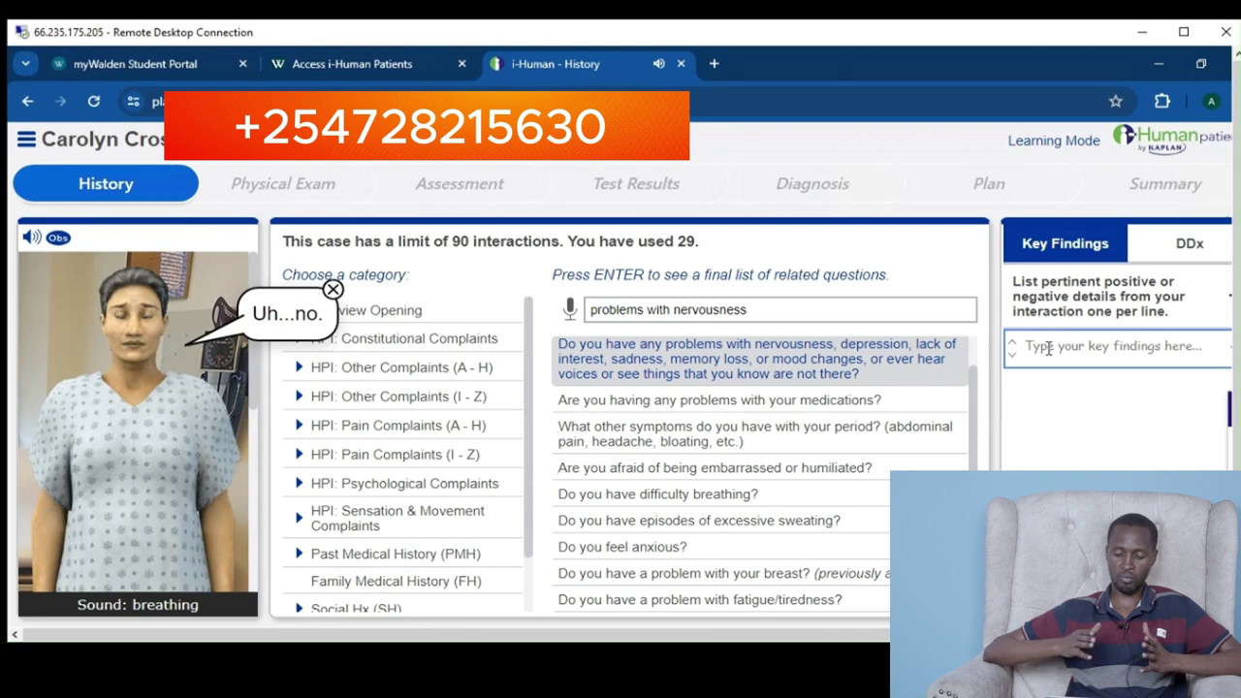
{"action": "type", "text": "Most significant"}
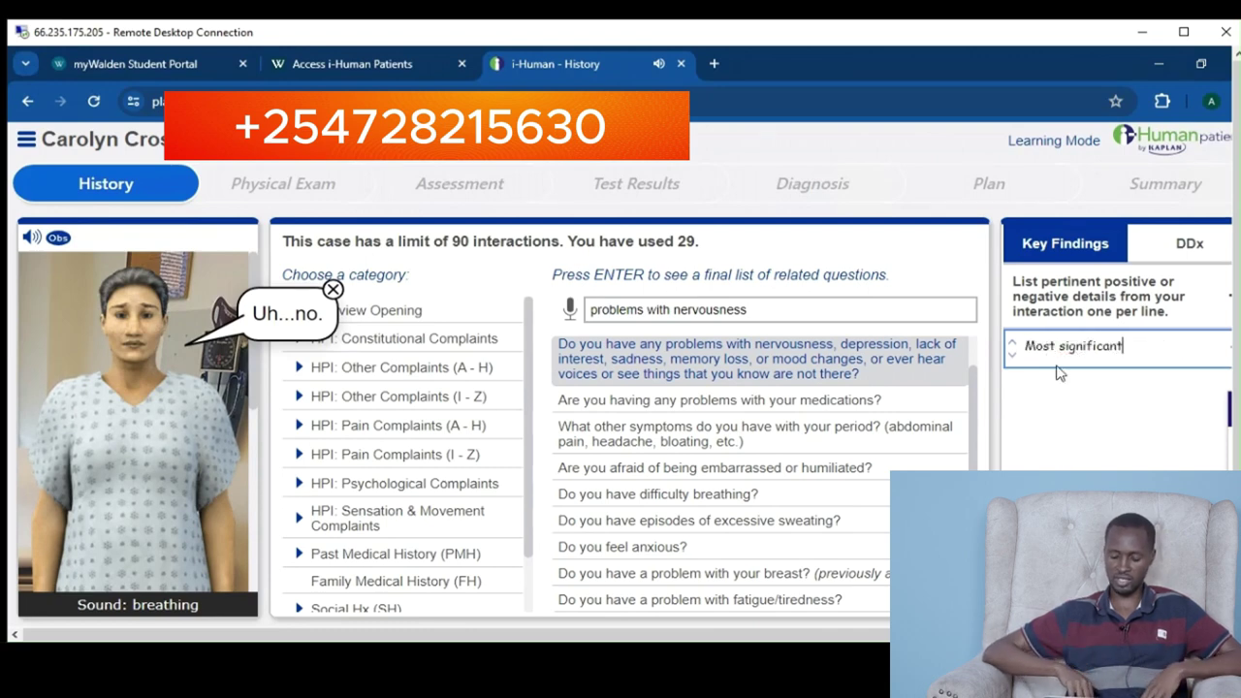
{"action": "type", "text": " active concern:"}
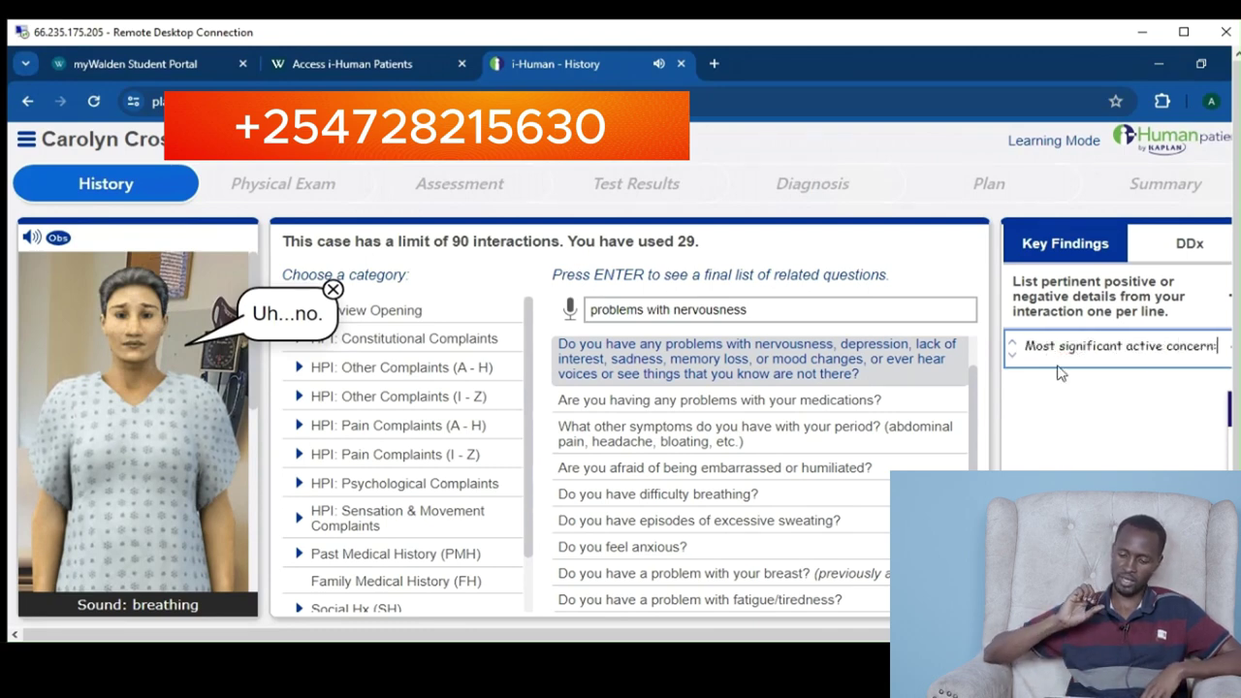
{"action": "type", "text": " risk of breast cancer"}
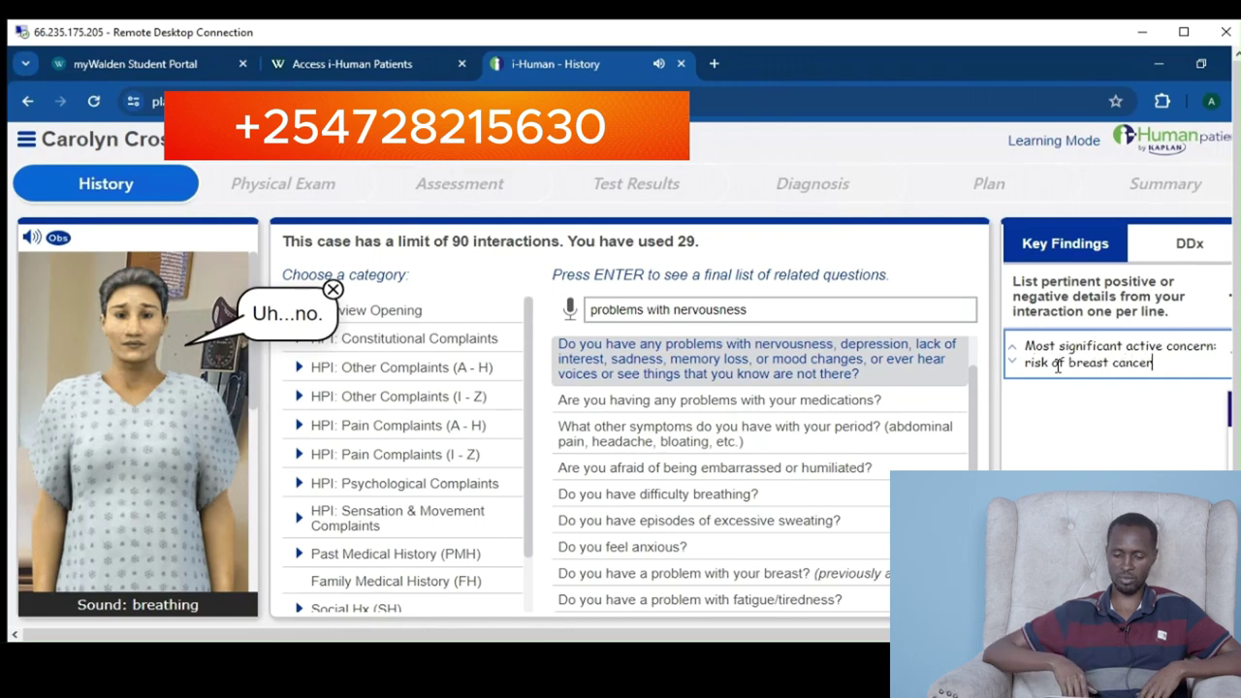
{"action": "key", "text": "Return"}
{"action": "type", "text": "C"}
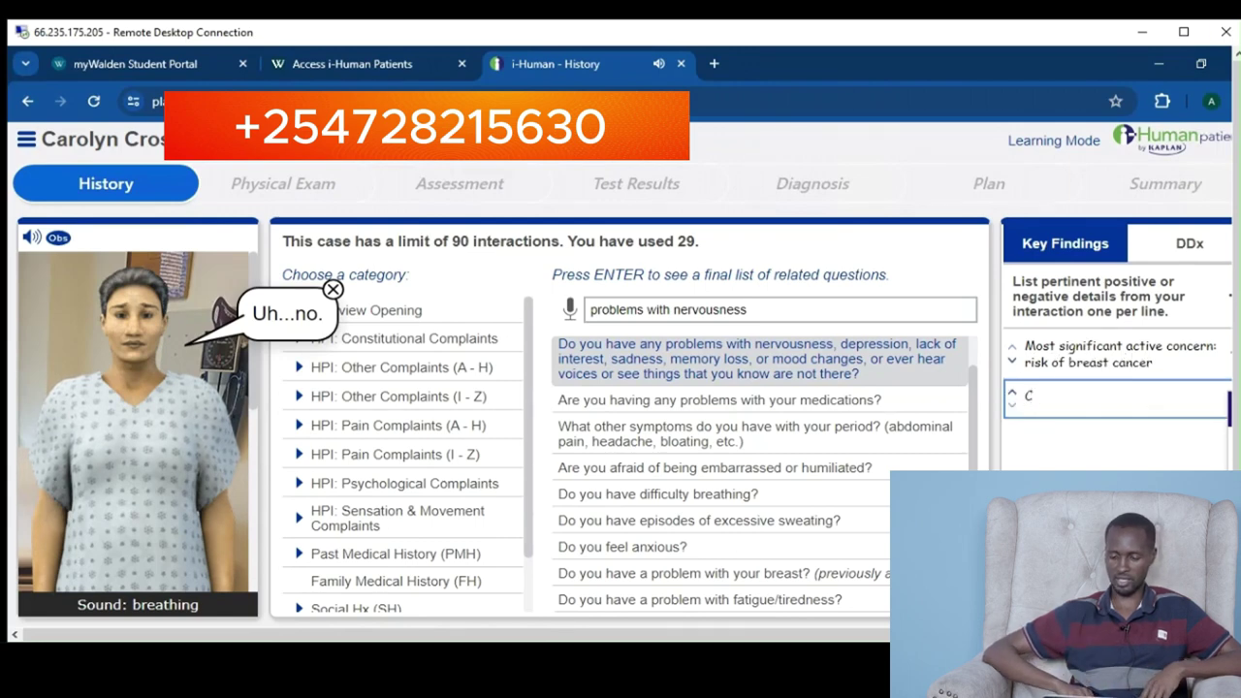
{"action": "type", "text": "ystic breast disease"}
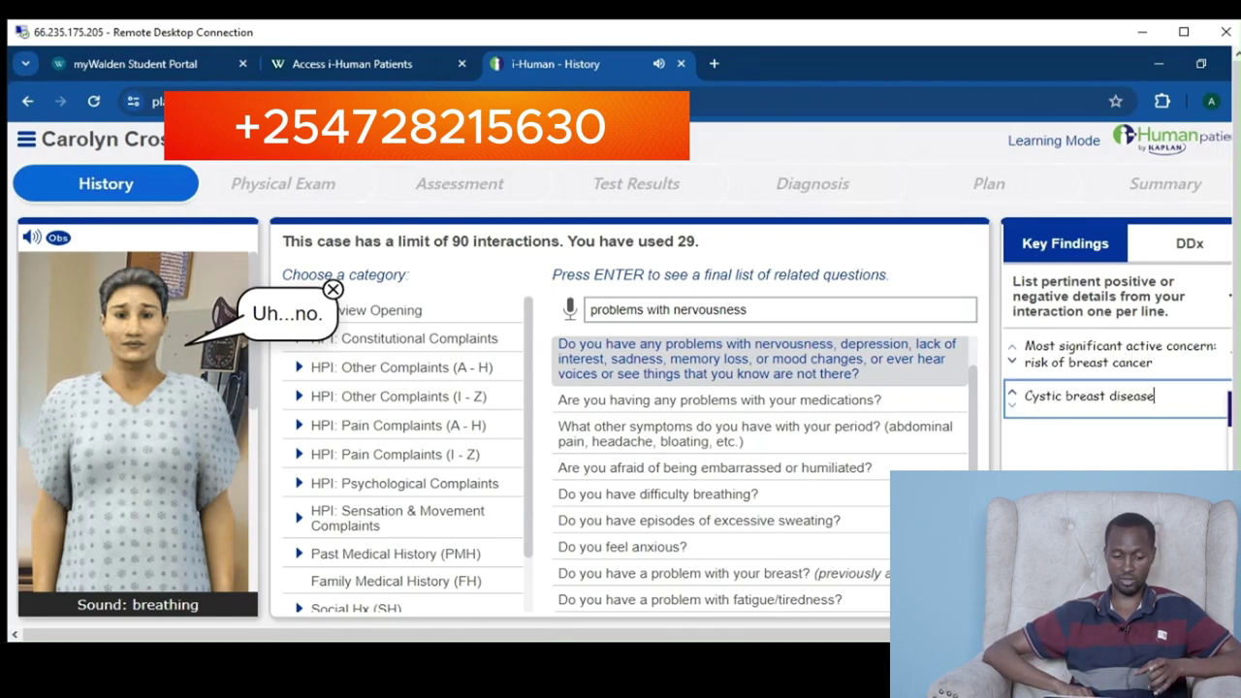
{"action": "key", "text": "Return"}
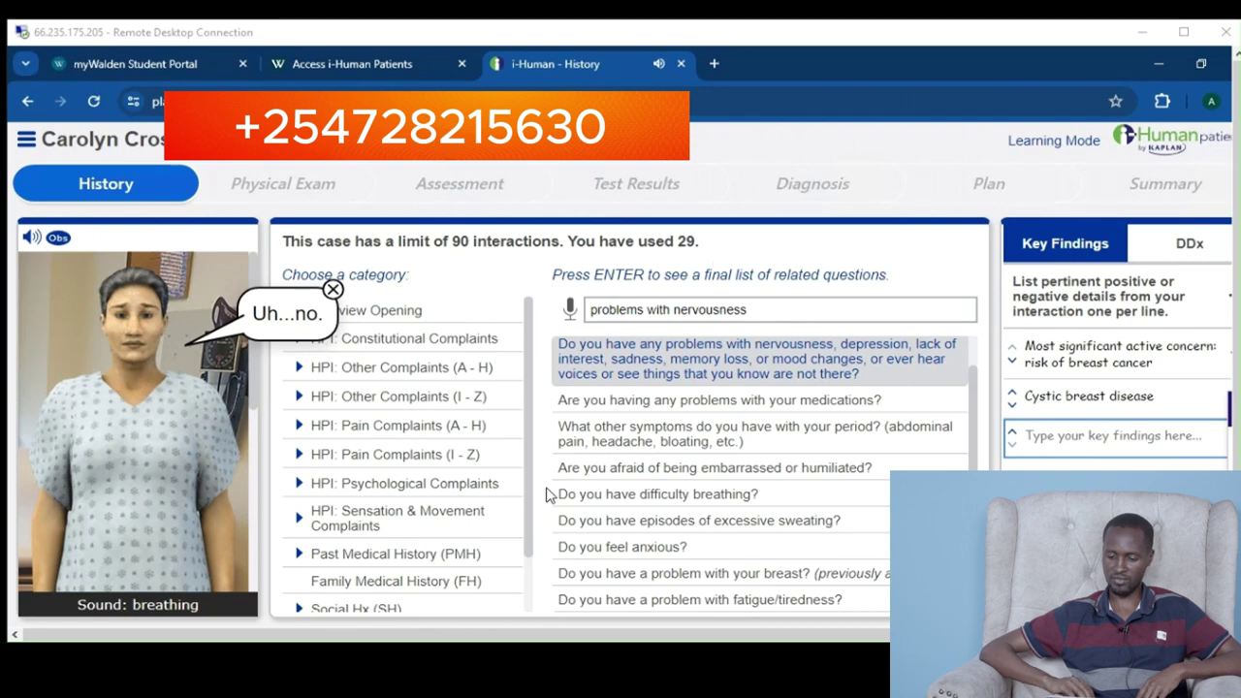
Add the key finding "Overweight (BMI = 27.5) with recent weight gain"
{"action": "left_click", "coordinate": [1051, 435]}
{"action": "type", "text": "0"}
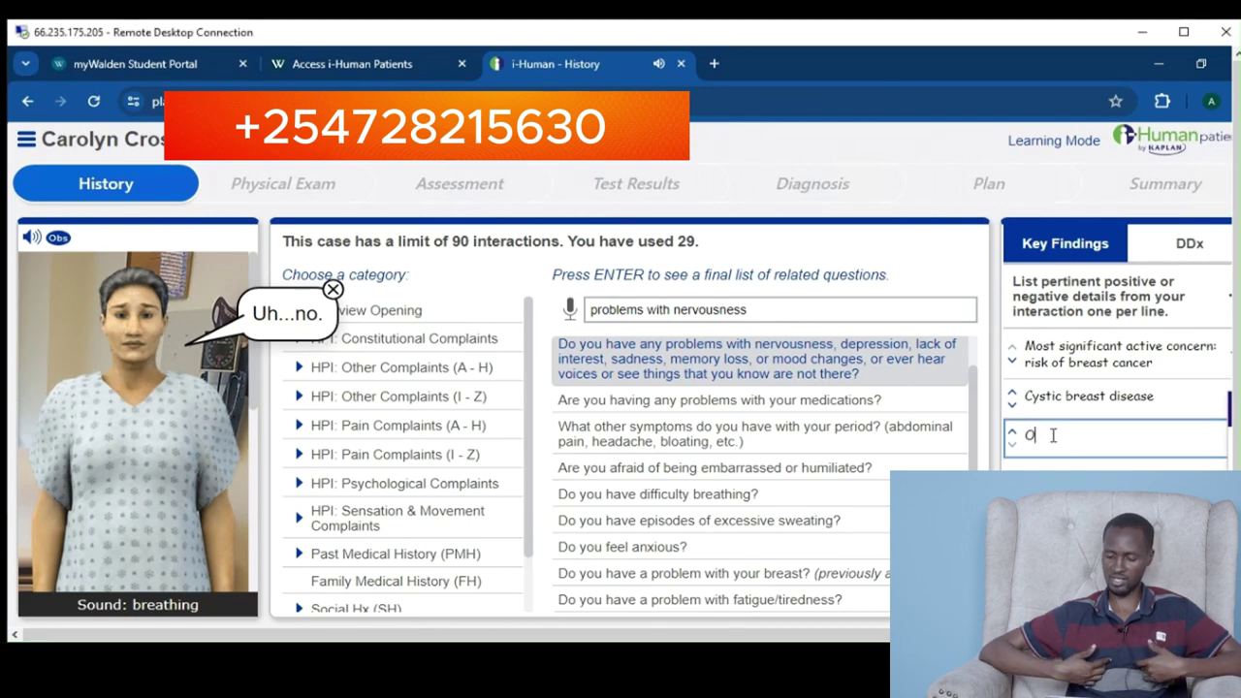
{"action": "type", "text": "verweight (BMI = 27.5"}
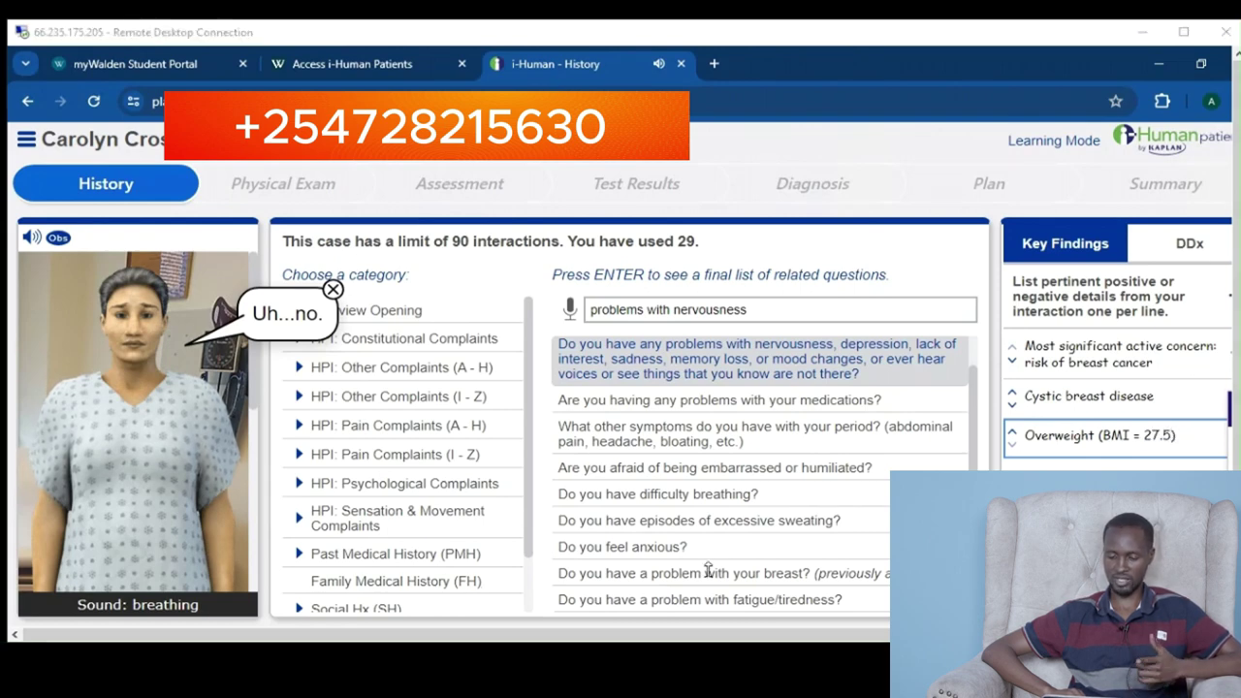
{"action": "type", "text": ") with"}
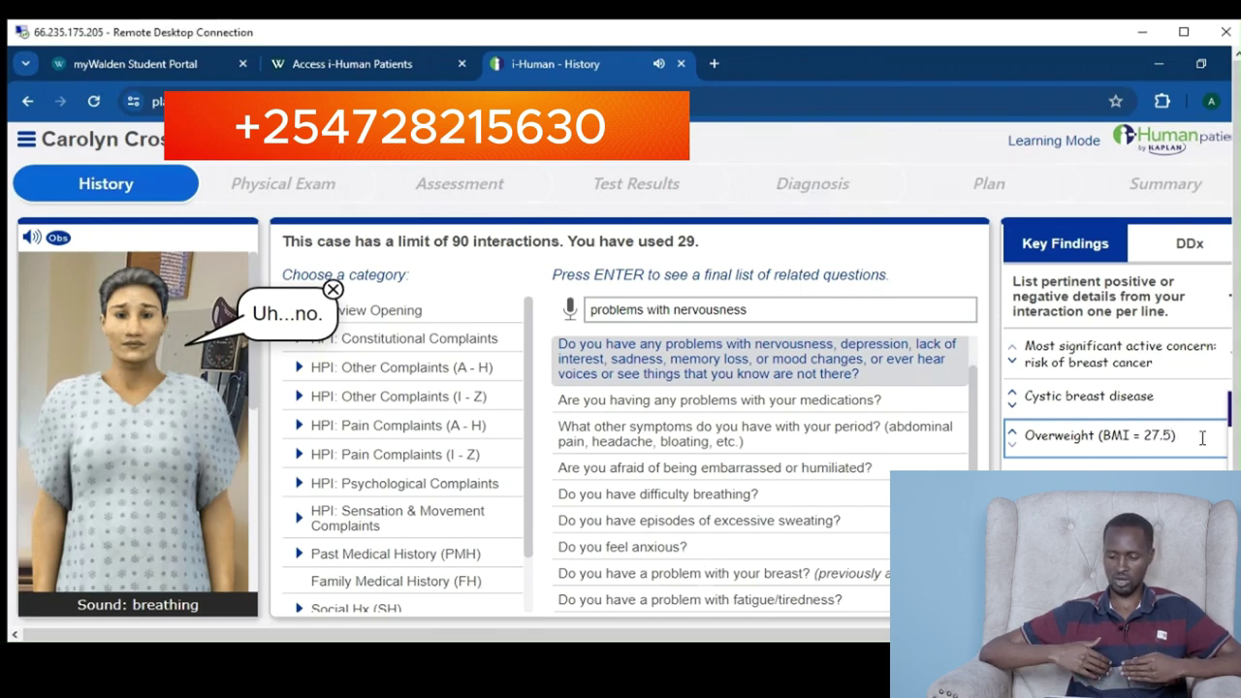
{"action": "type", "text": " recent weigh"}
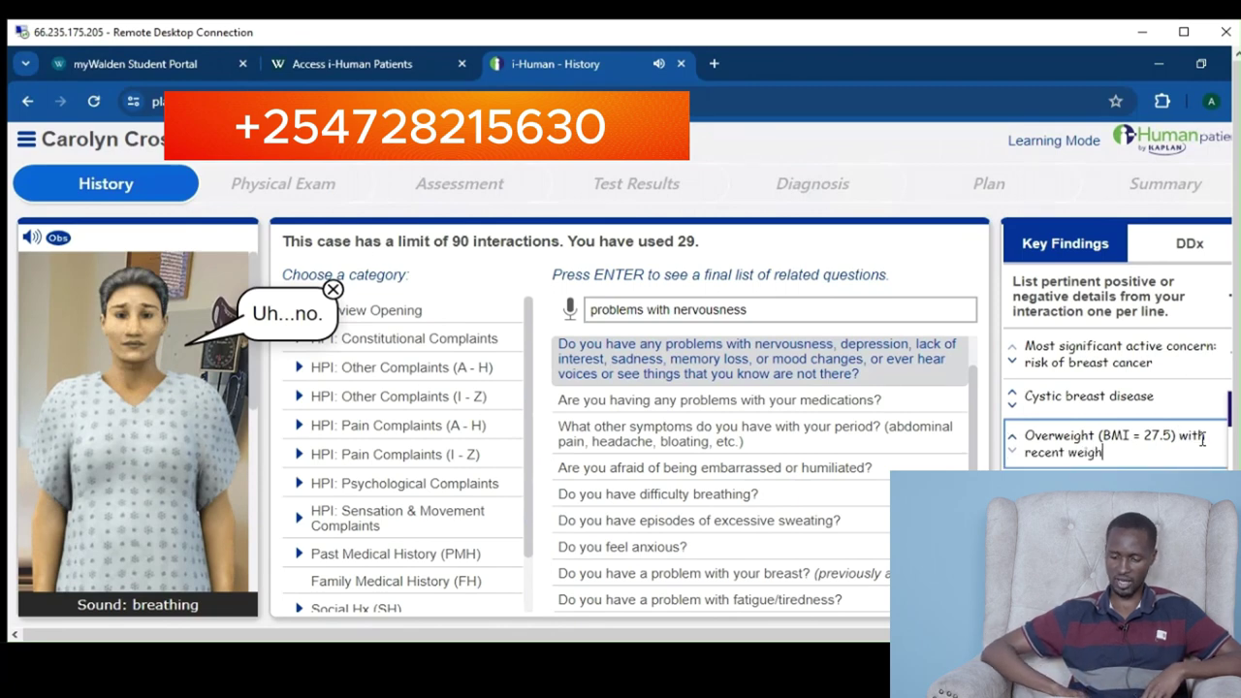
{"action": "type", "text": "t gain"}
{"action": "key", "text": "Return"}
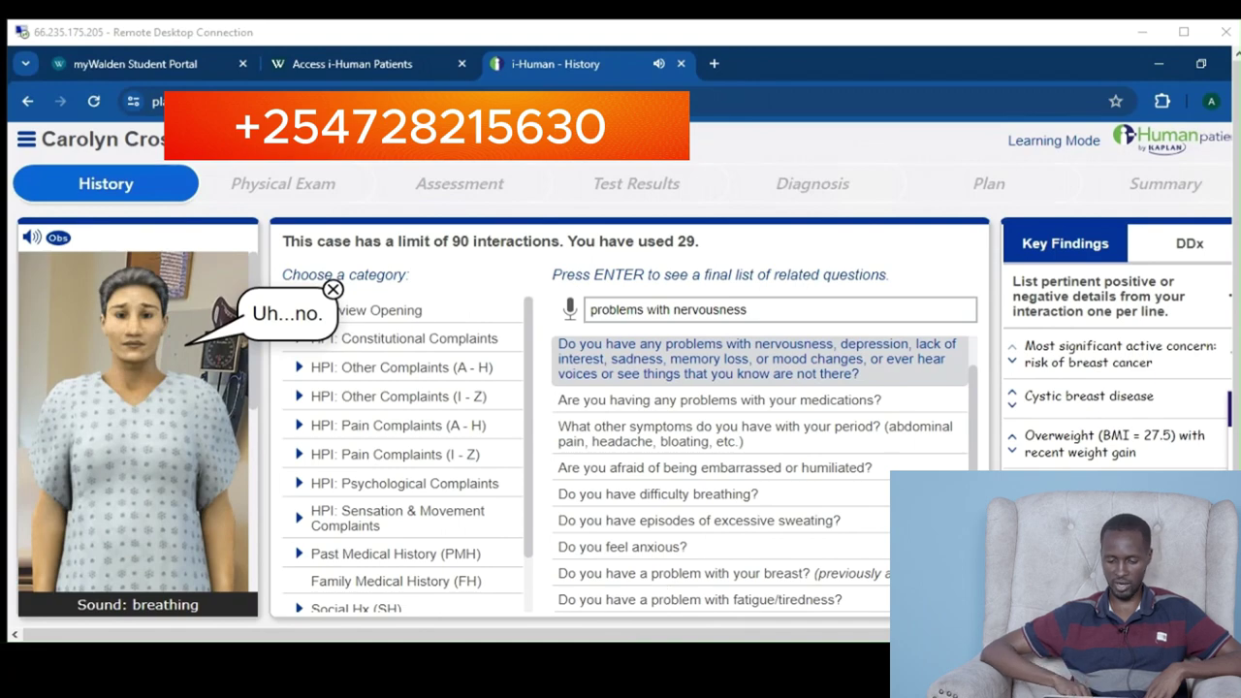
Add the key finding "FH breast cancer mother and maternal cousin" below the American fast food diet entry
{"action": "double_click", "coordinate": [877, 32]}
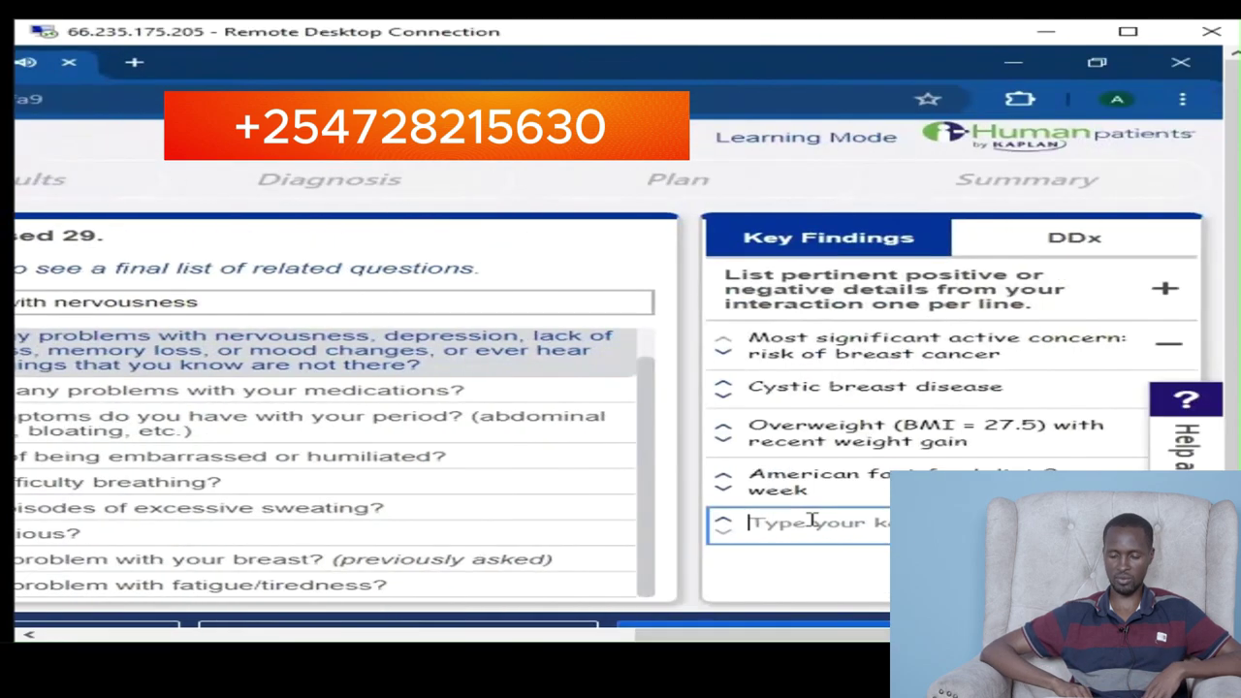
{"action": "type", "text": "FH"}
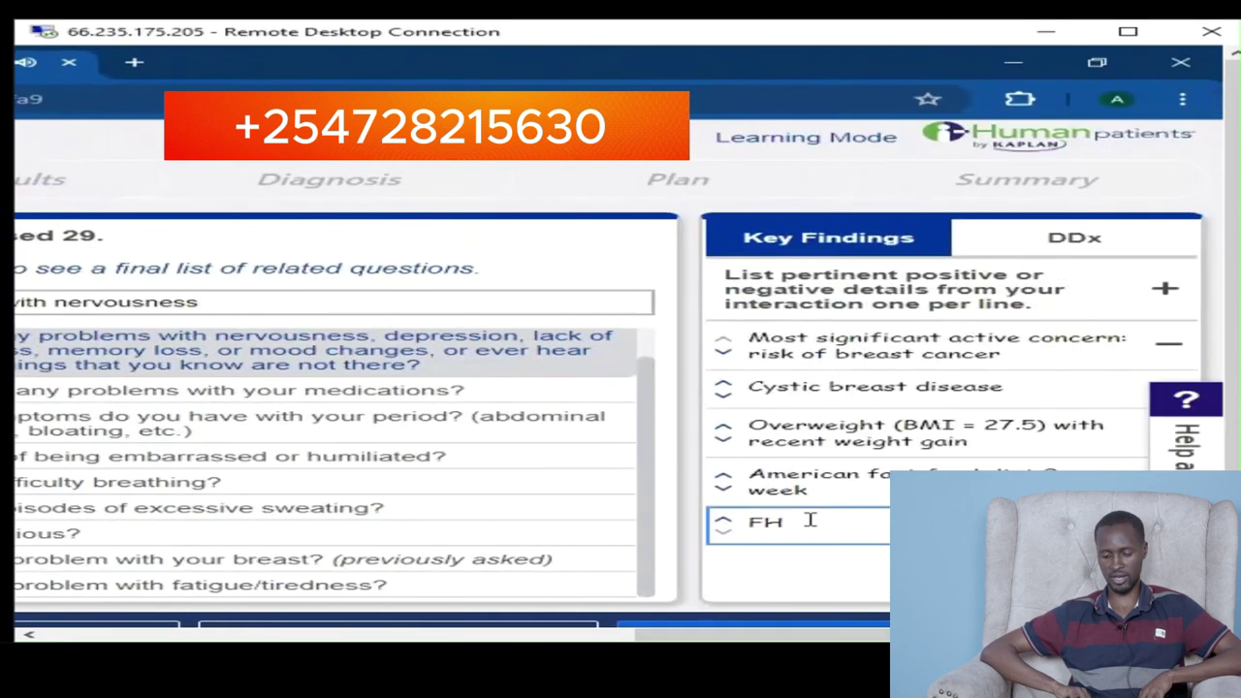
{"action": "type", "text": " breast c "}
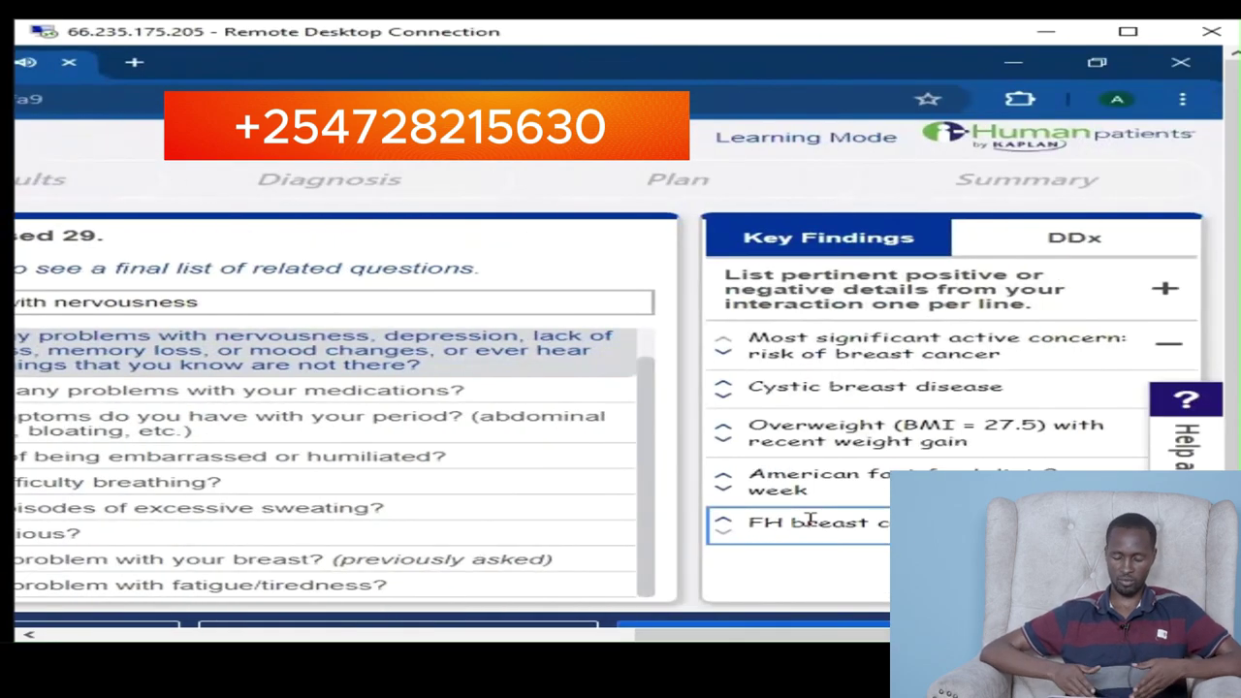
{"action": "type", "text": "maternal co"}
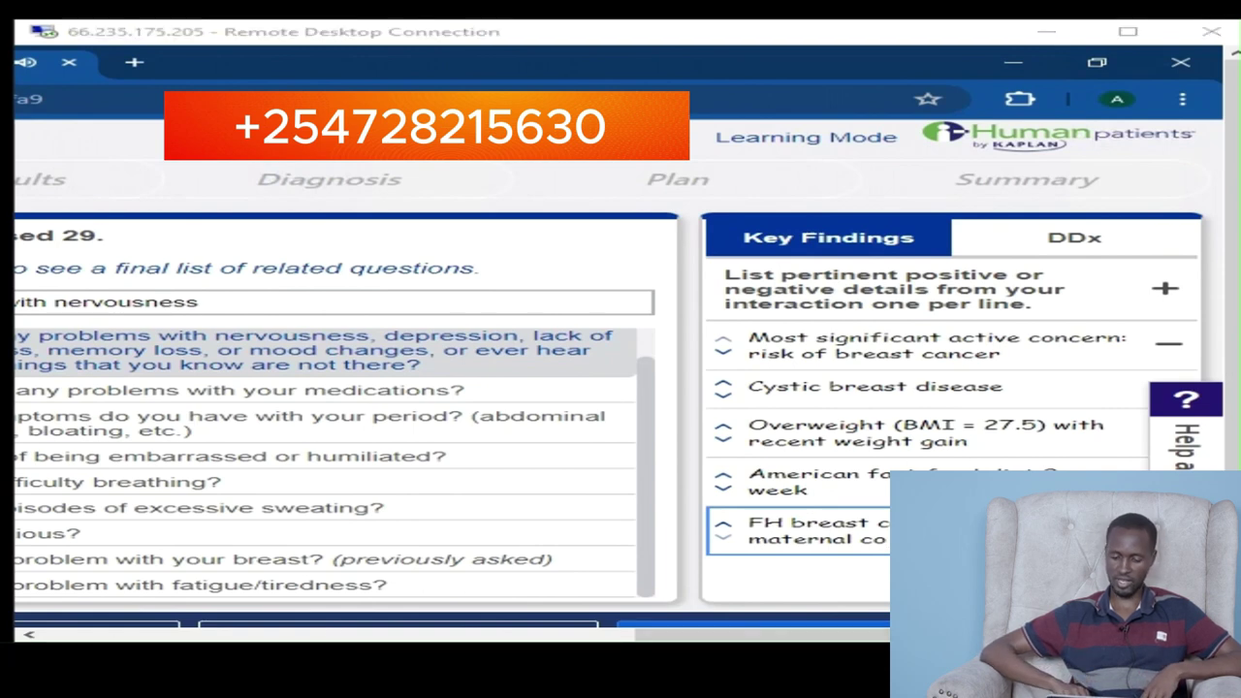
{"action": "key", "text": "alt+Tab"}
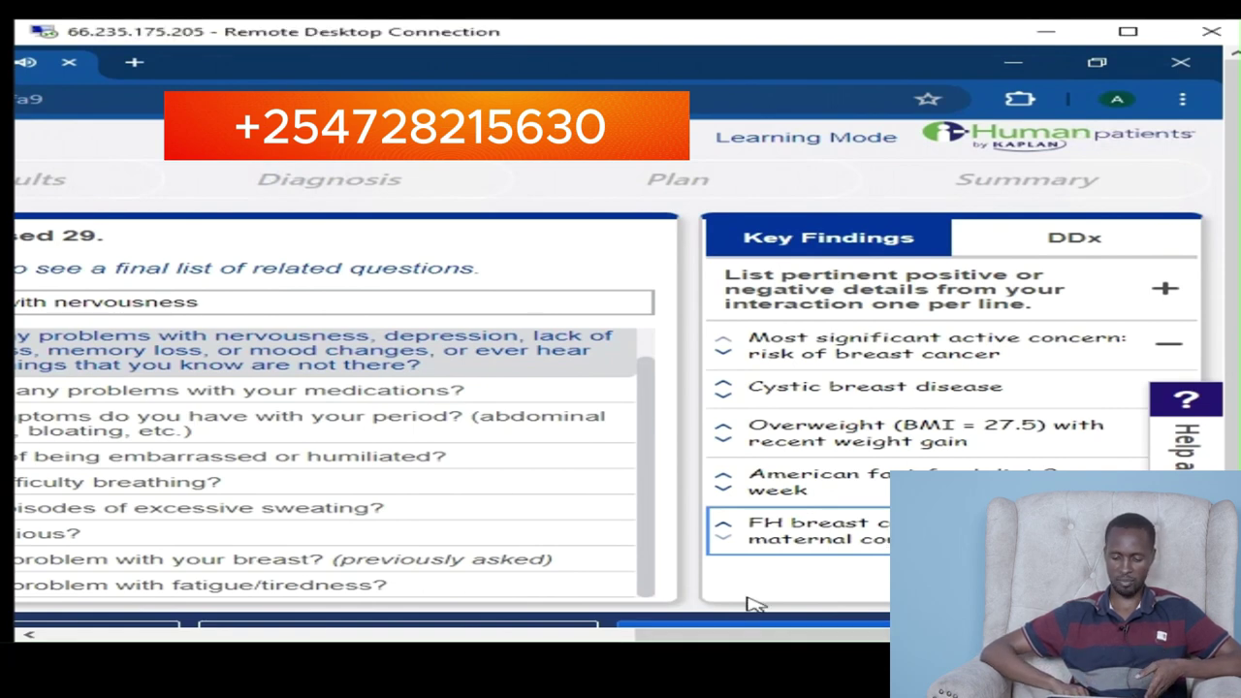
Add "FH of hyperlipidemia" and "FH of type 2 diabetes" as separate key findings
{"action": "key", "text": "Return"}
{"action": "type", "text": "FH of h"}
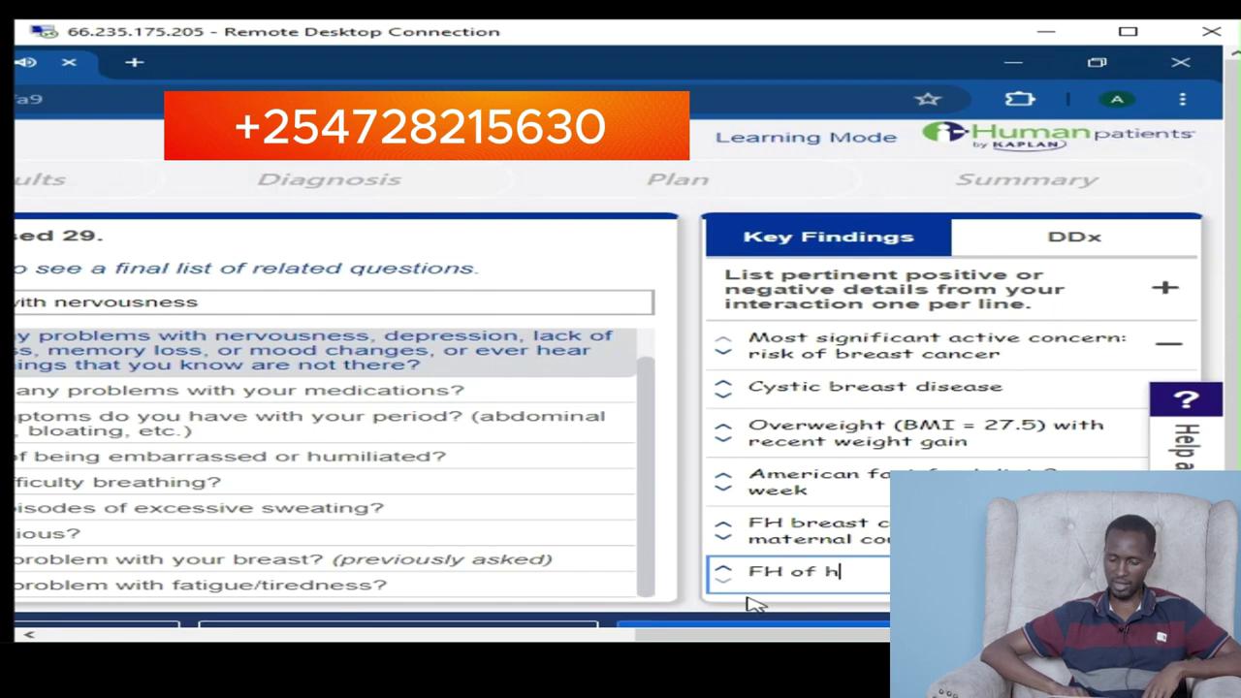
{"action": "type", "text": "yper"}
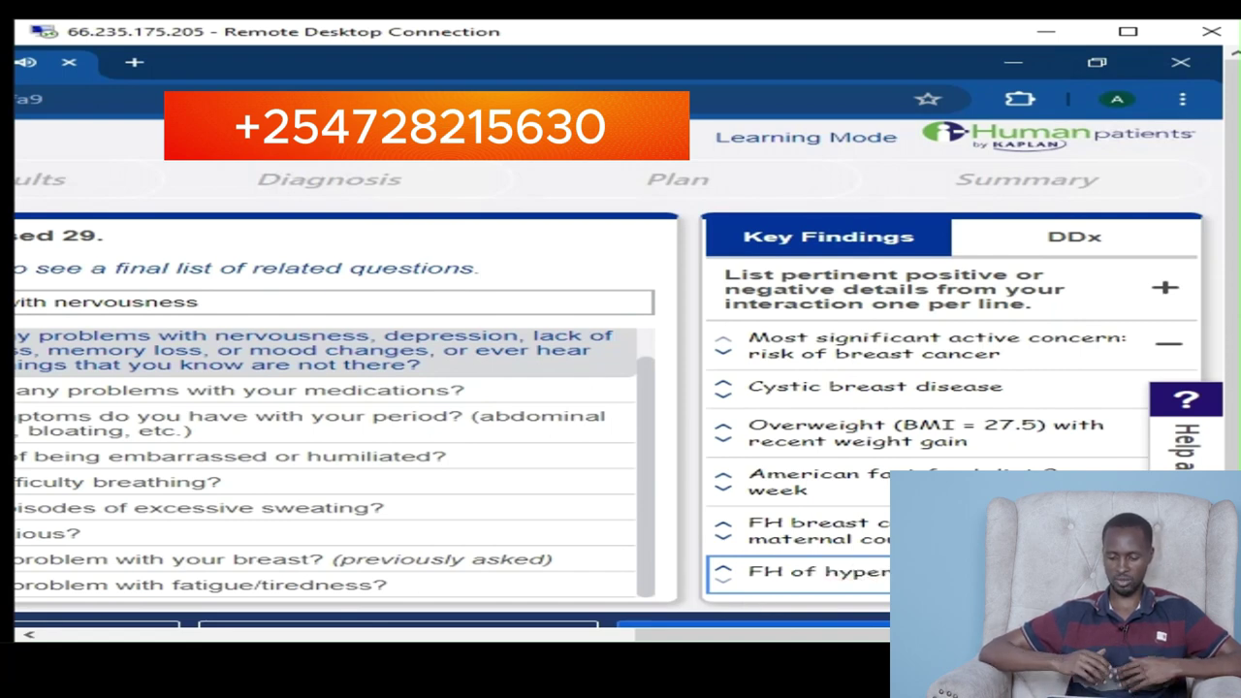
{"action": "key", "text": "Return"}
{"action": "type", "text": "FH of type 2"}
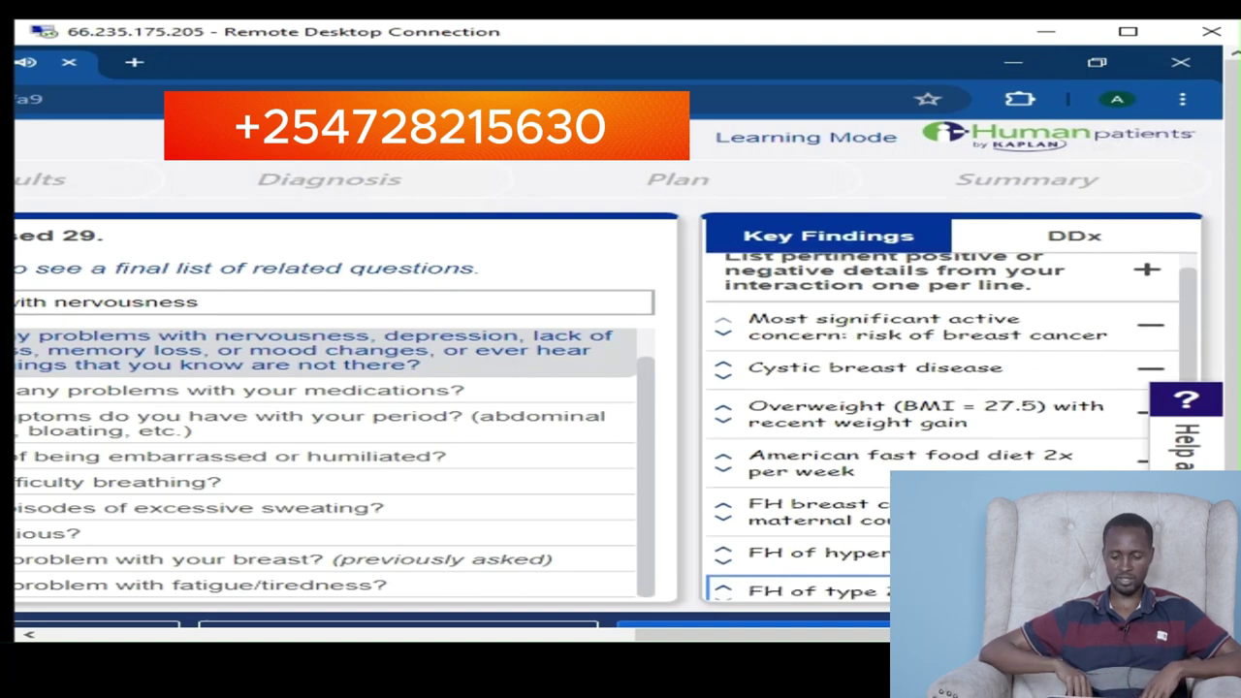
Add "Due for pap" and "Elevated BP" as separate key findings
{"action": "key", "text": "Return"}
{"action": "type", "text": "De"}
{"action": "key", "text": "BackSpace"}
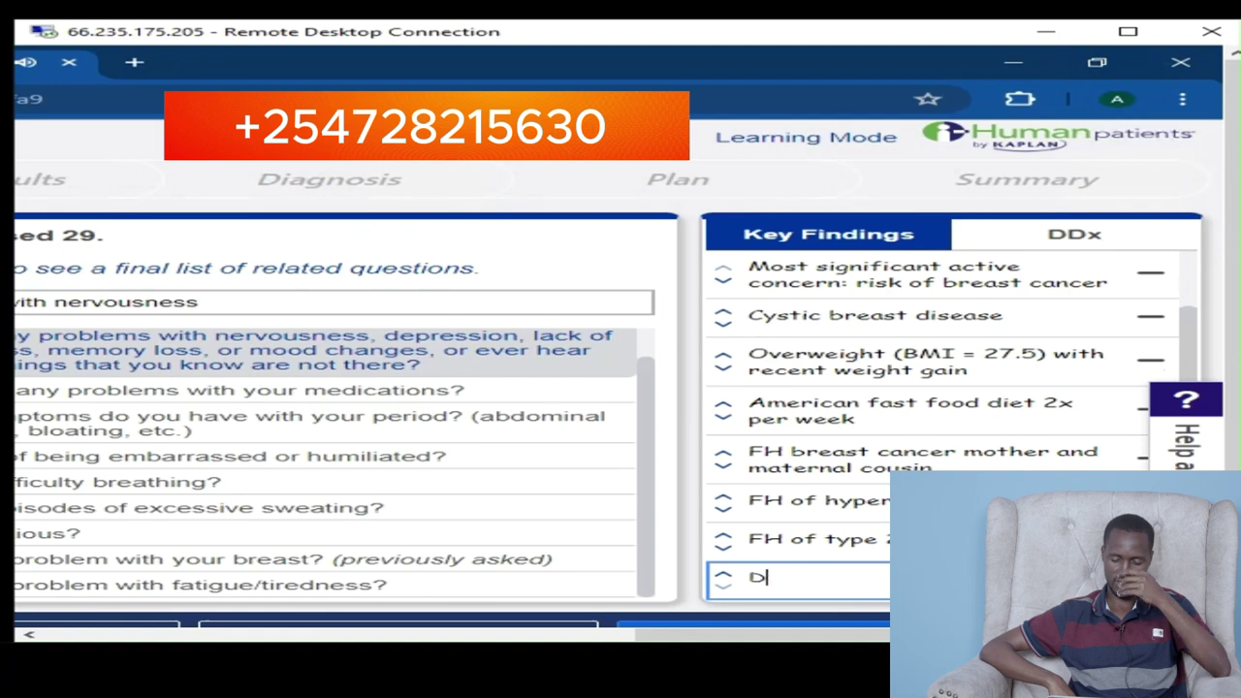
{"action": "type", "text": "ue for pap"}
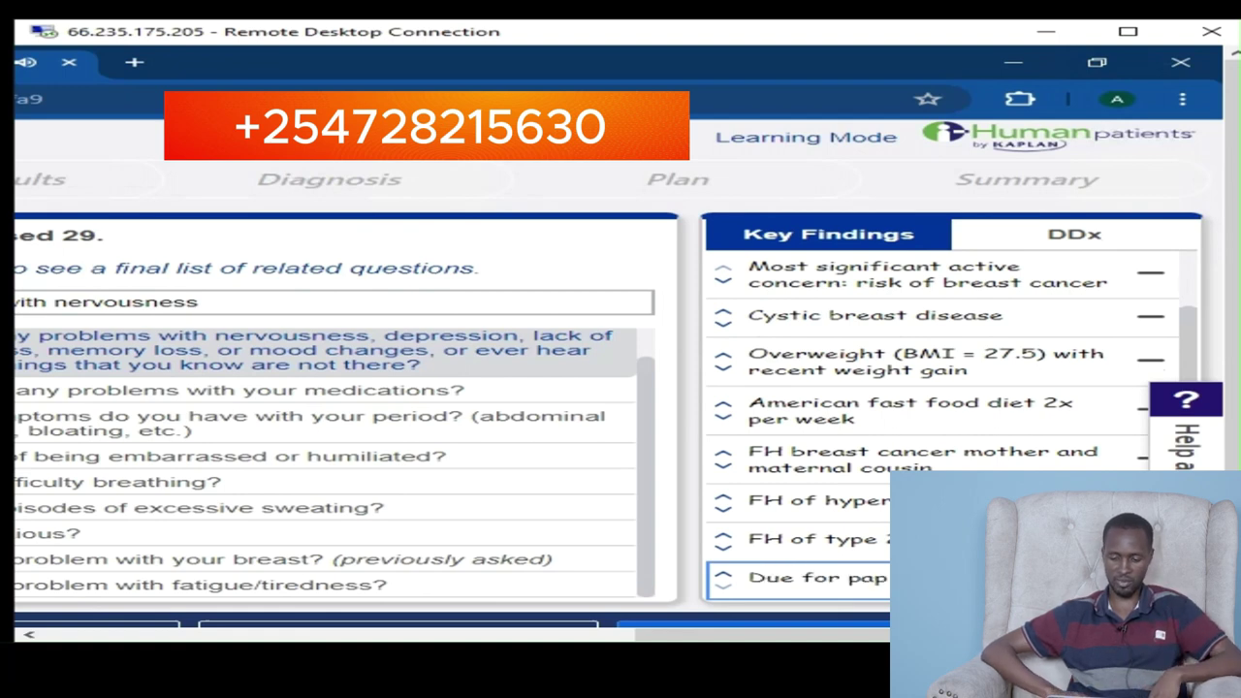
{"action": "key", "text": "Return"}
{"action": "type", "text": "Elevated BP"}
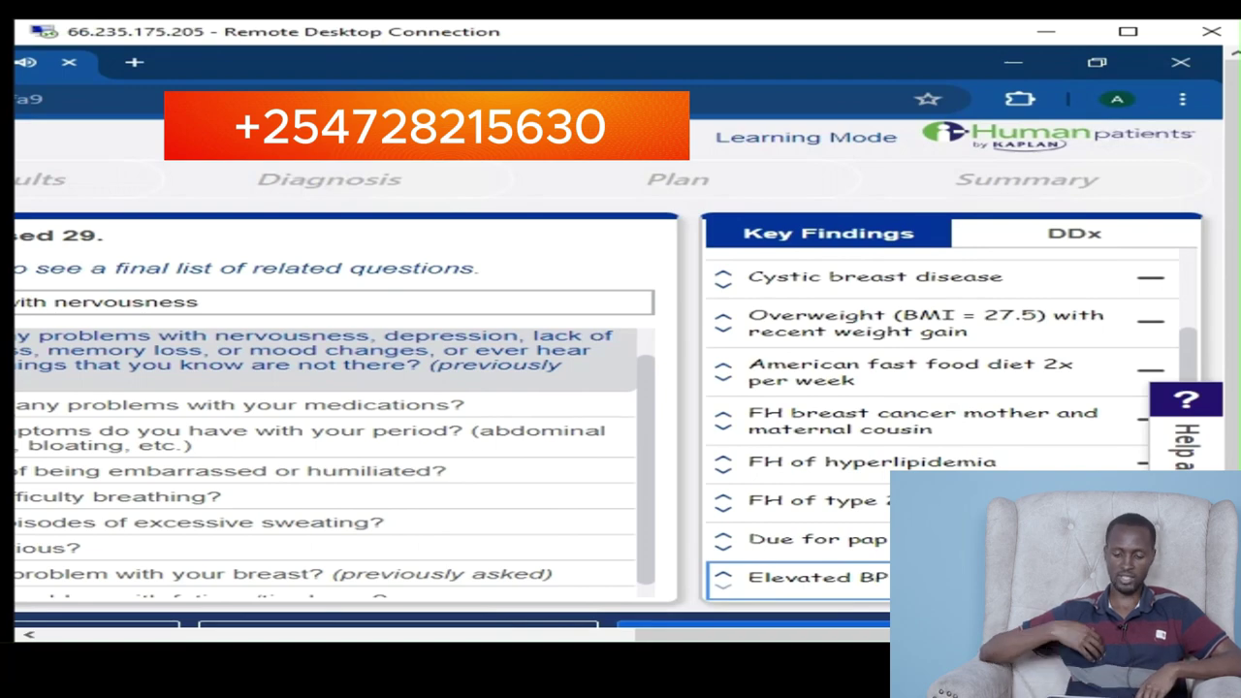
Enlarge the remote session and request a history hint to check whether all key questions were asked
{"action": "left_click", "coordinate": [1128, 31]}
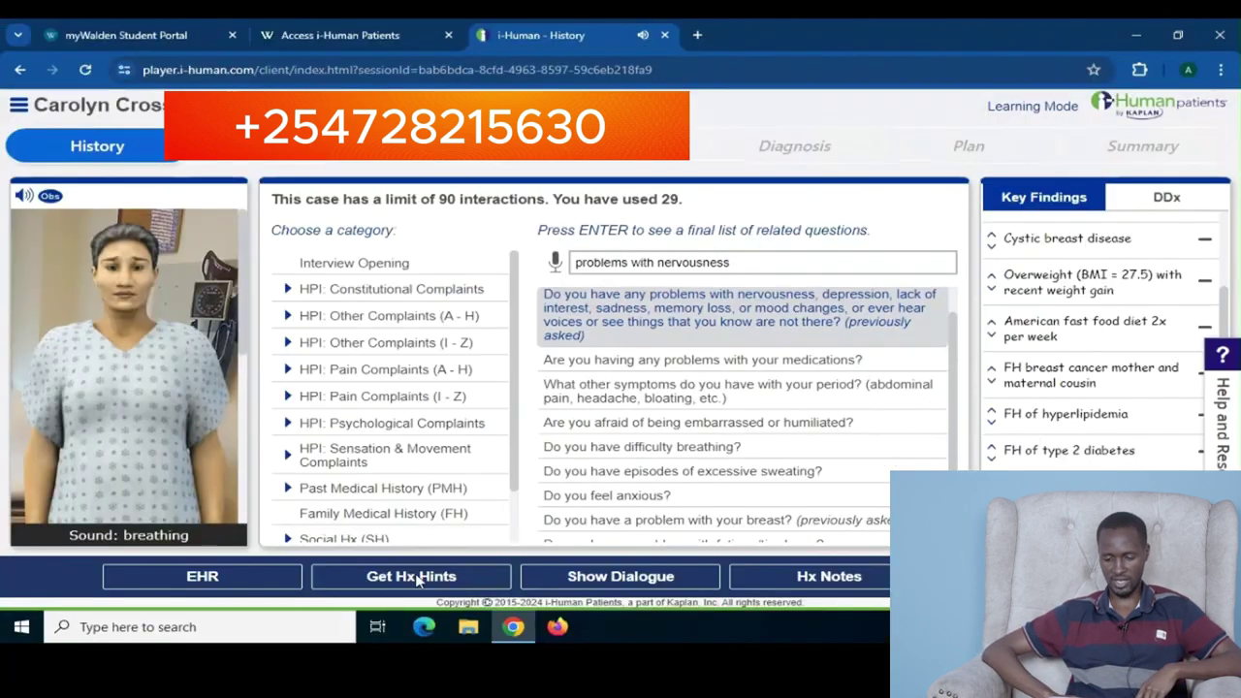
{"action": "left_click", "coordinate": [417, 579]}
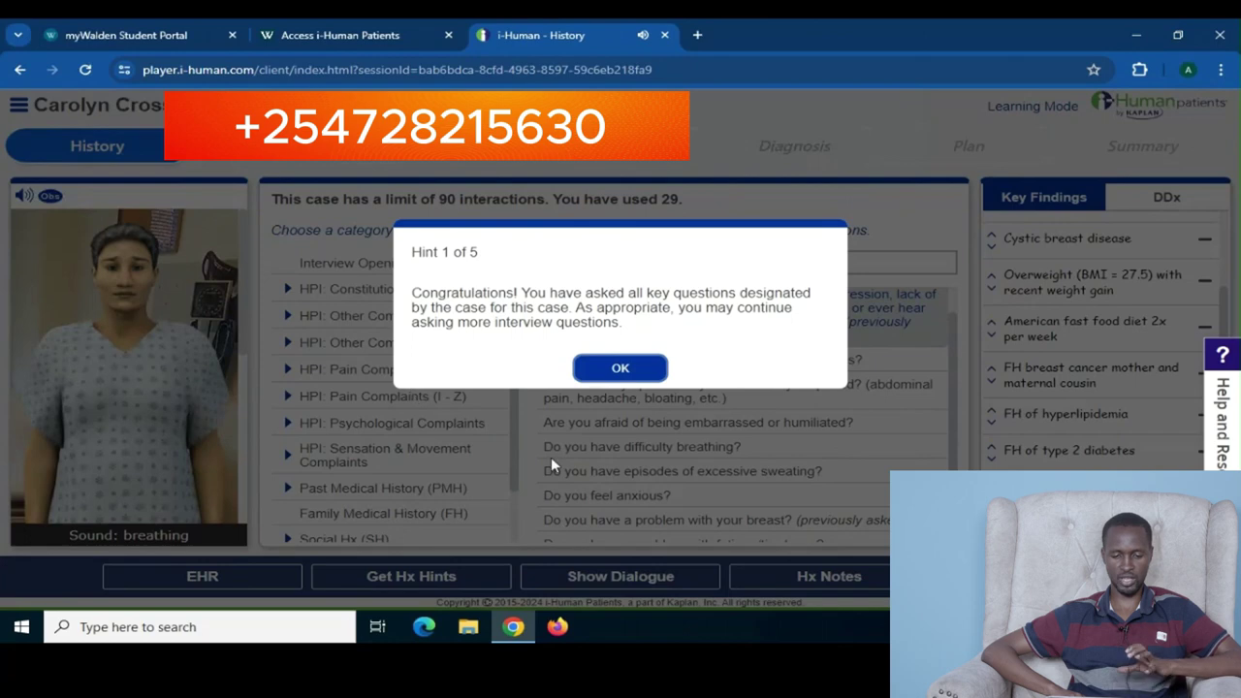
{"action": "left_click", "coordinate": [634, 368]}
Open the patient's electronic health record for the current visit
{"action": "left_click", "coordinate": [255, 576]}
{"action": "left_click", "coordinate": [432, 183]}
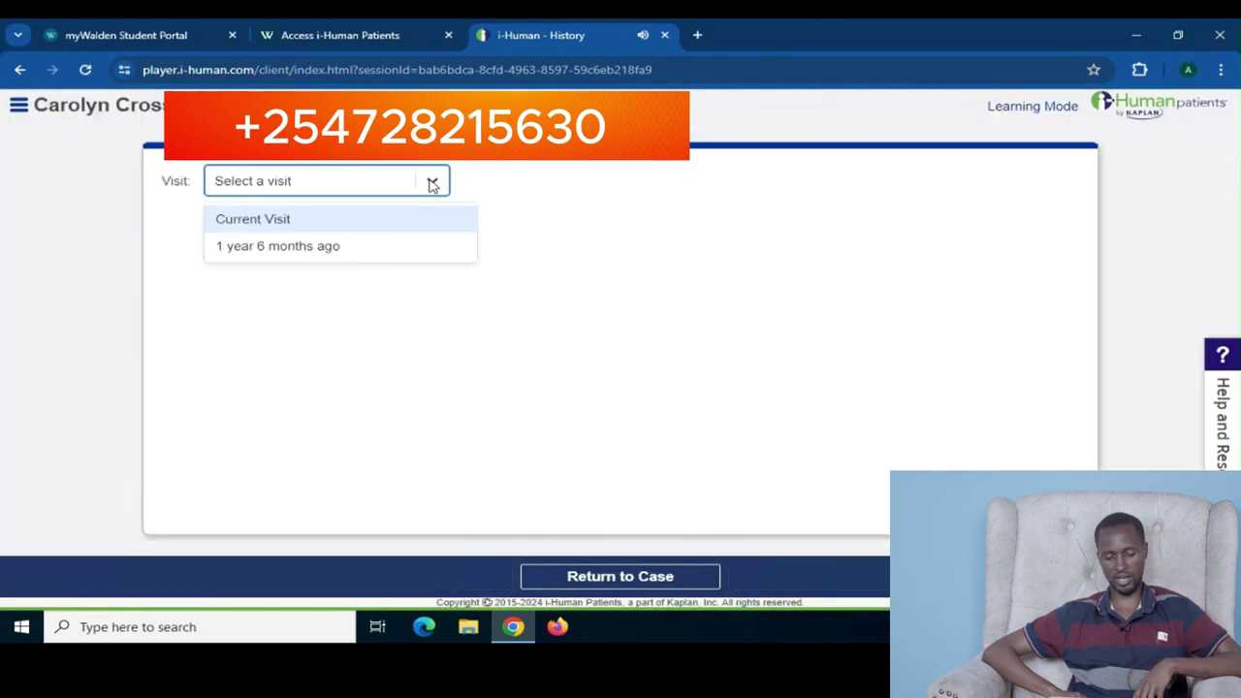
{"action": "left_click", "coordinate": [305, 223]}
{"action": "scroll", "coordinate": [894, 462], "scroll_direction": "down", "scroll_amount": 2}
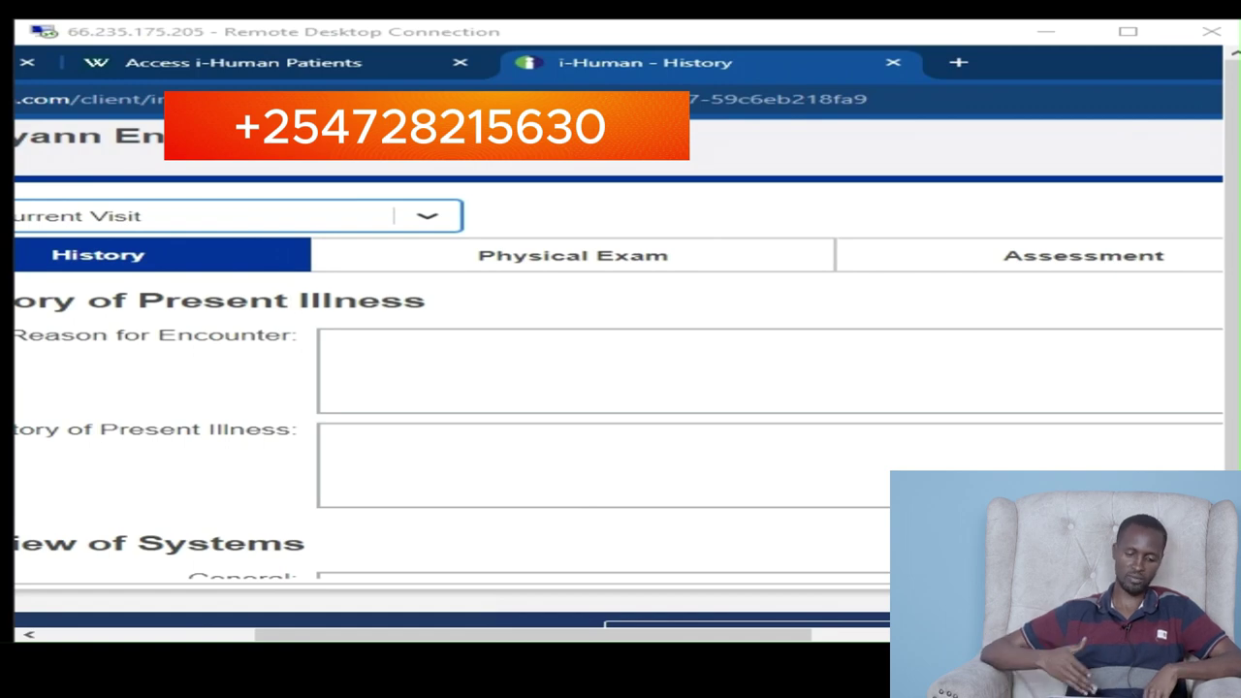
Enter the wellness visit and breast cancer risk concern as the reason for encounter, and the case summary narrative as the history of present illness
{"action": "left_click", "coordinate": [394, 352]}
{"action": "type", "text": "I am here today for a wellness visit. I'd like to discuss a few concerns. Especially my risk for breast cancer. Just recently both my mother, who's 63 and my cousin on my mother's side were diagnosed with breast cancer. I would like to know whether that increases my risk and if so how much?"}
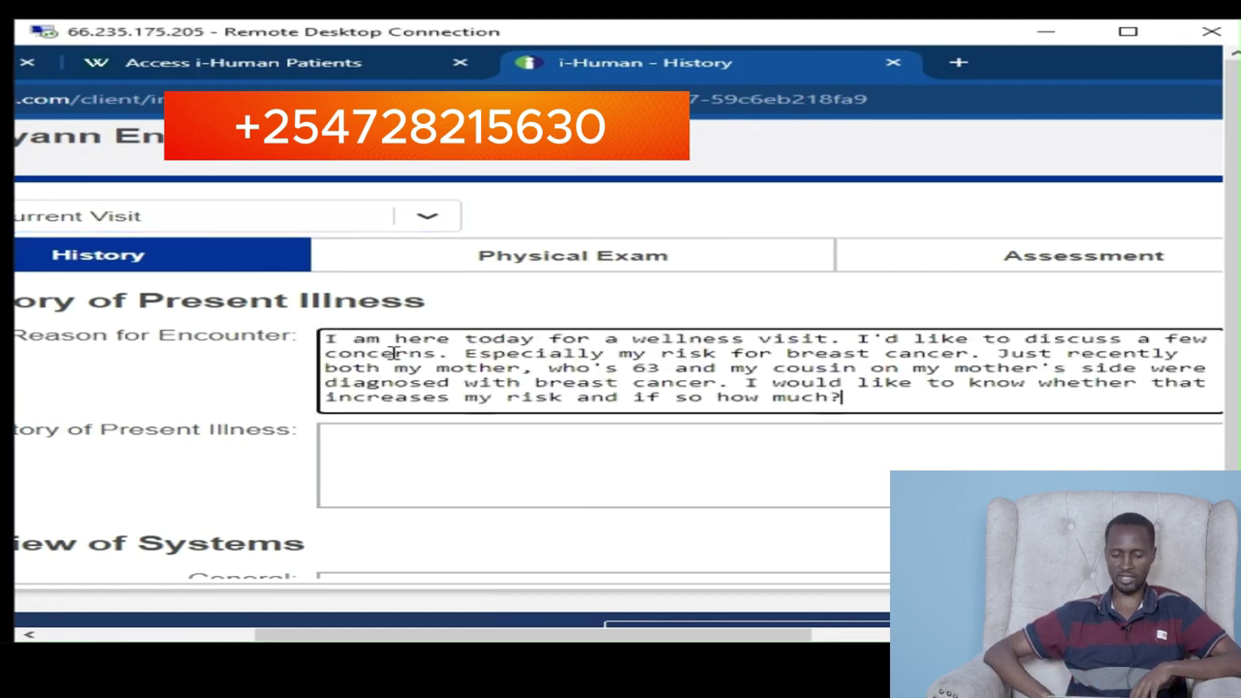
{"action": "left_click", "coordinate": [405, 437]}
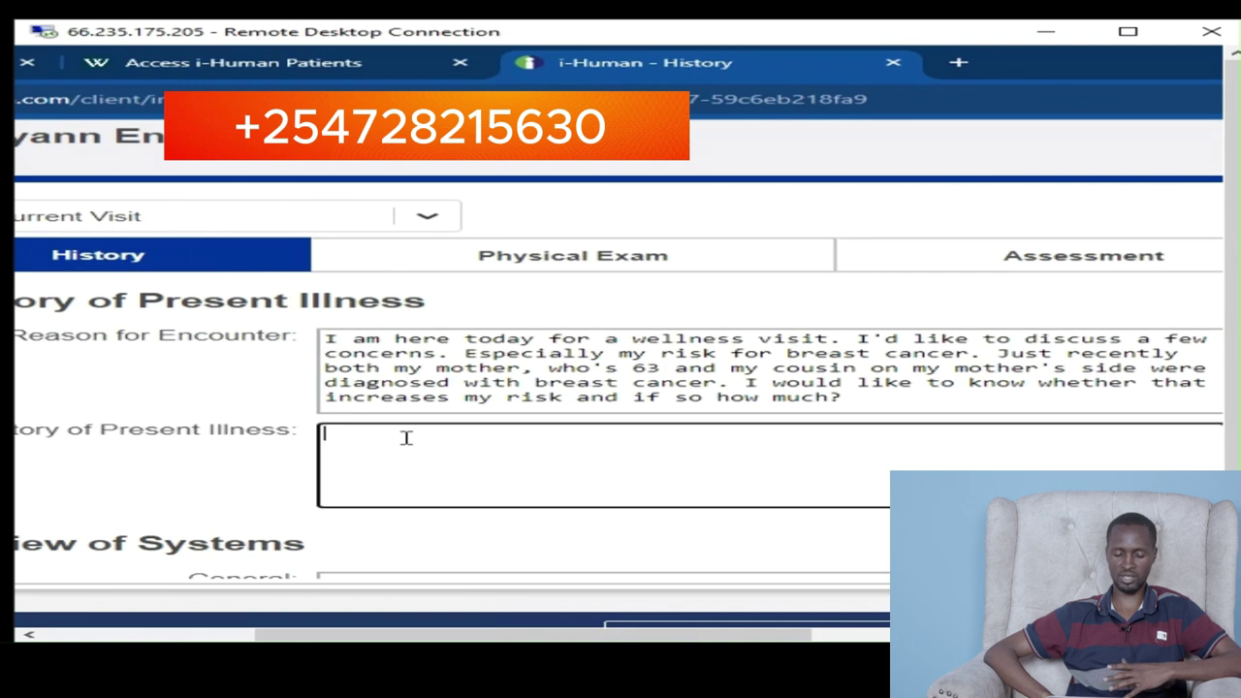
{"action": "key", "text": "ctrl+v"}
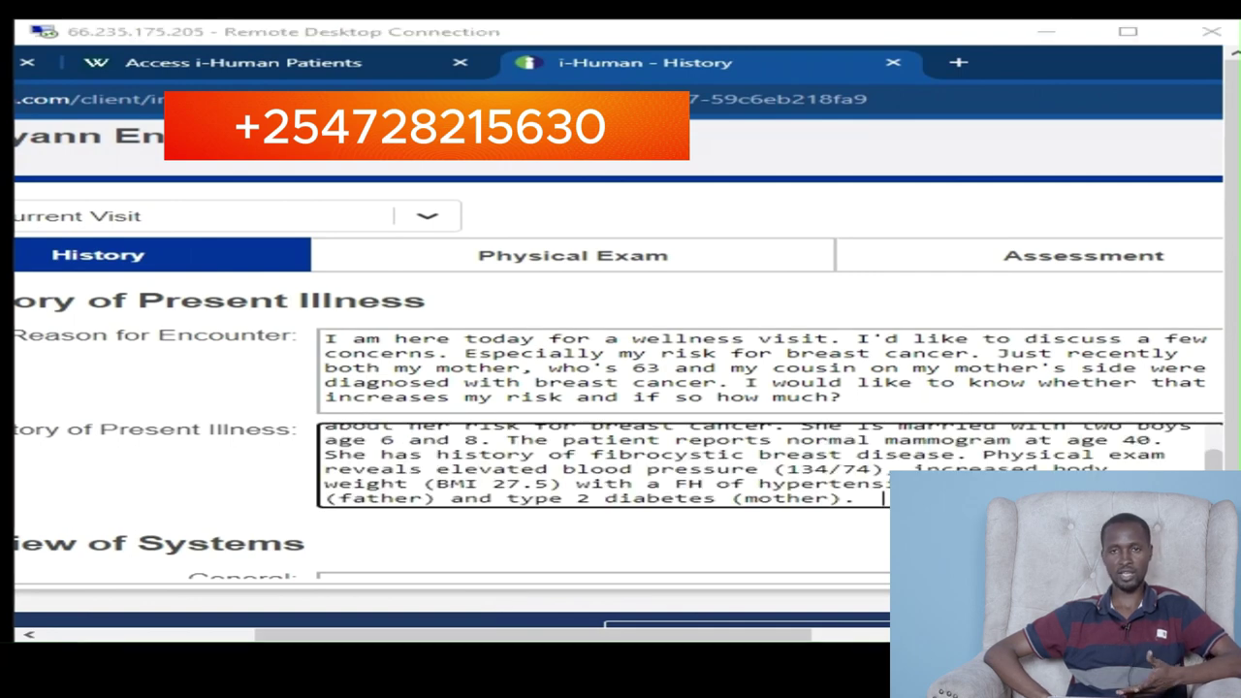
Enter "Normal energy level. No sleep concerns. Weight stable." as the General review of systems
{"action": "scroll", "coordinate": [443, 532], "scroll_direction": "down", "scroll_amount": 3}
{"action": "left_click", "coordinate": [407, 338]}
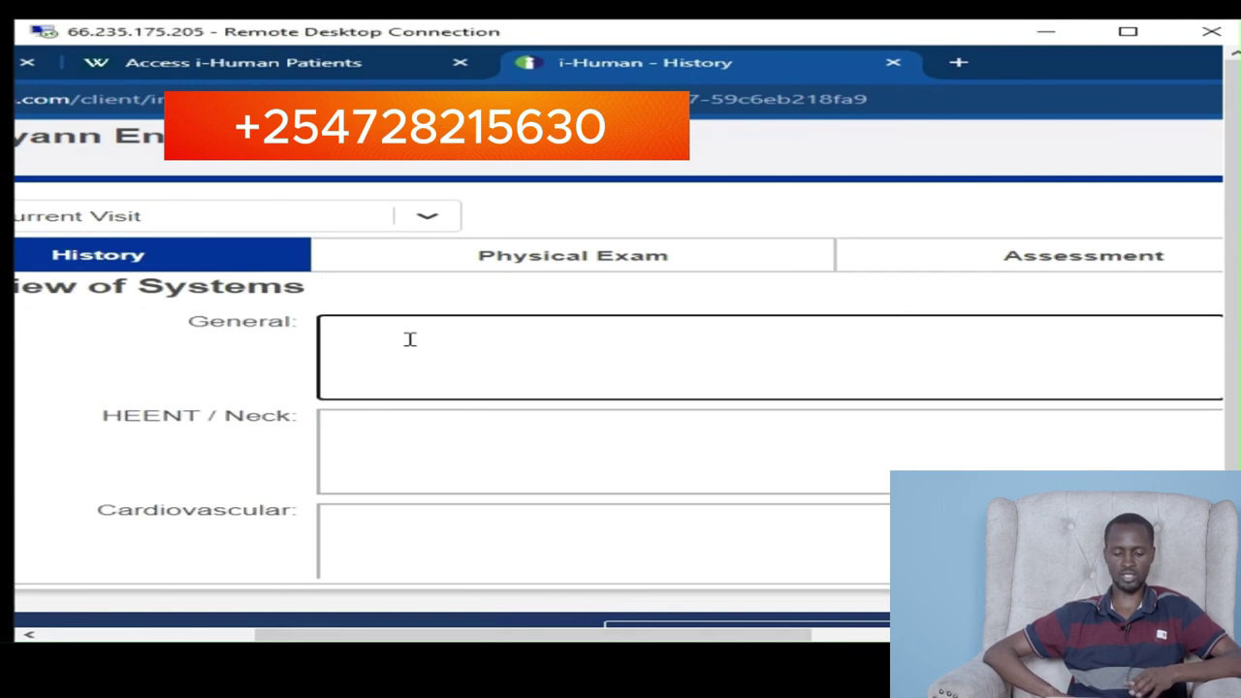
{"action": "type", "text": "Normal energy level. No sleep concerns. Weight stable."}
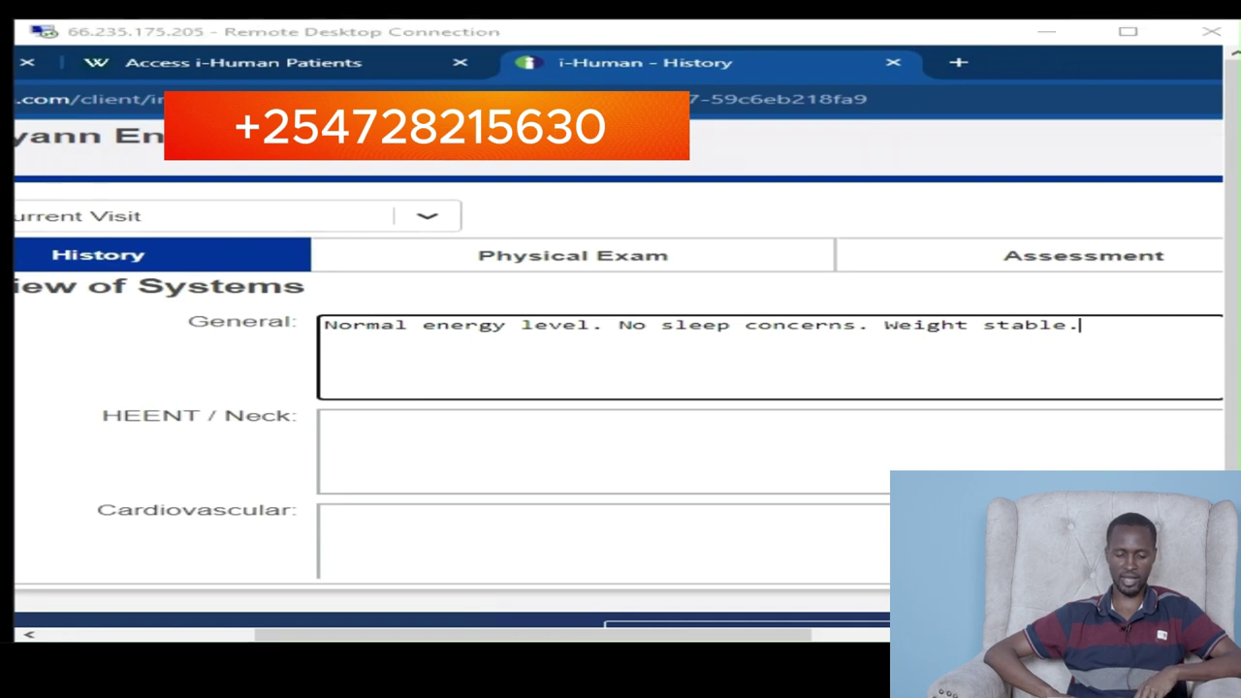
{"action": "left_click", "coordinate": [386, 455]}
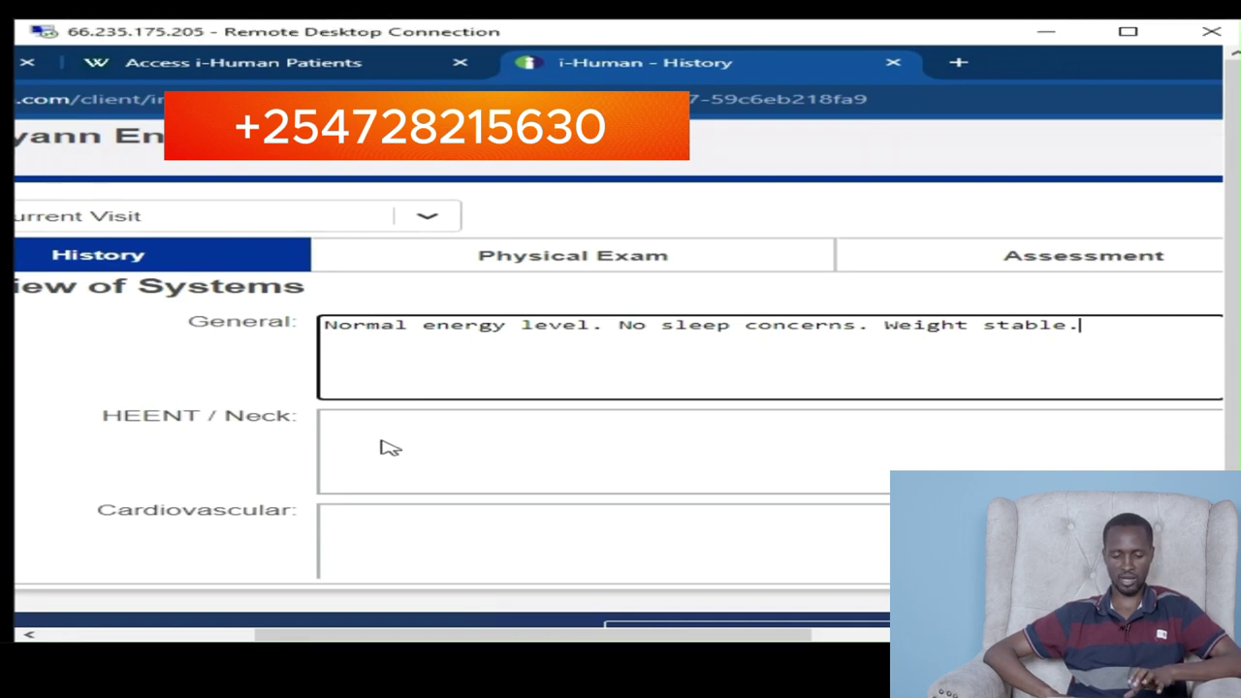
{"action": "type", "text": "Denies chest pain, palpitations, PND, or edema"}
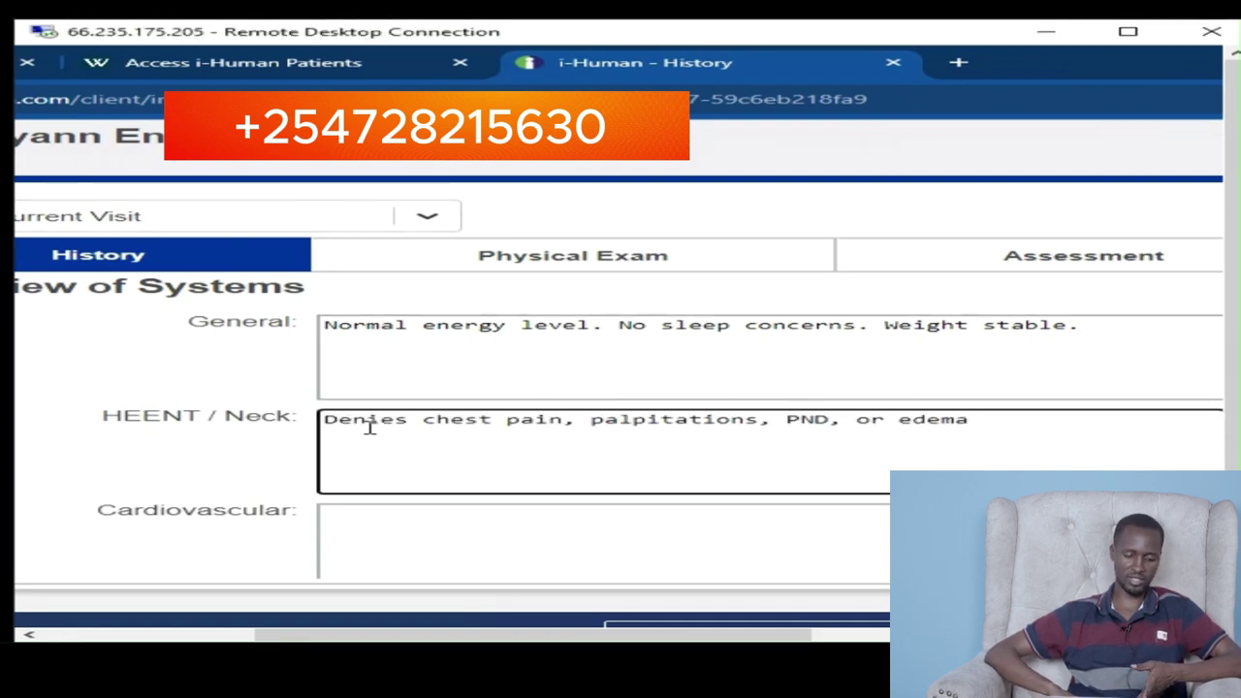
{"action": "key", "text": "ctrl+z"}
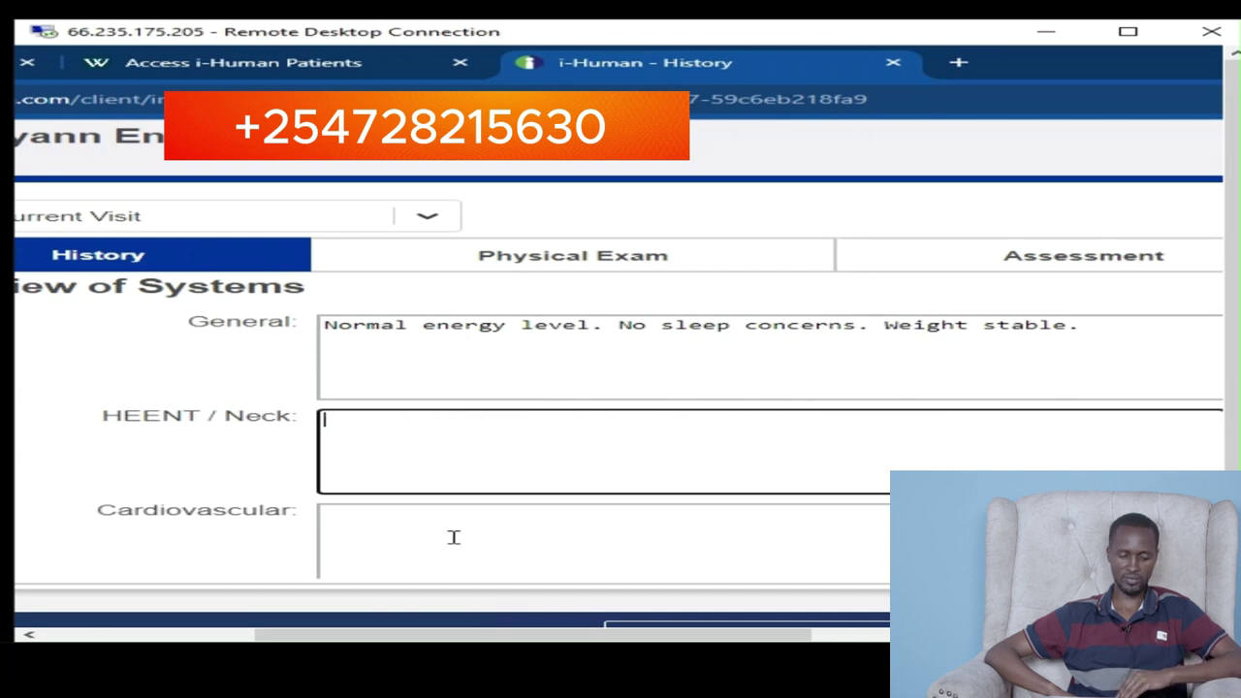
Record "Denies chest pain, palpitations, PND, or edema" for the Cardiovascular review and "None" for HEENT / Neck
{"action": "left_click", "coordinate": [411, 523]}
{"action": "type", "text": "Denies chest pain, palpitations, PND, or edema"}
{"action": "left_click", "coordinate": [488, 446]}
{"action": "type", "text": "None"}
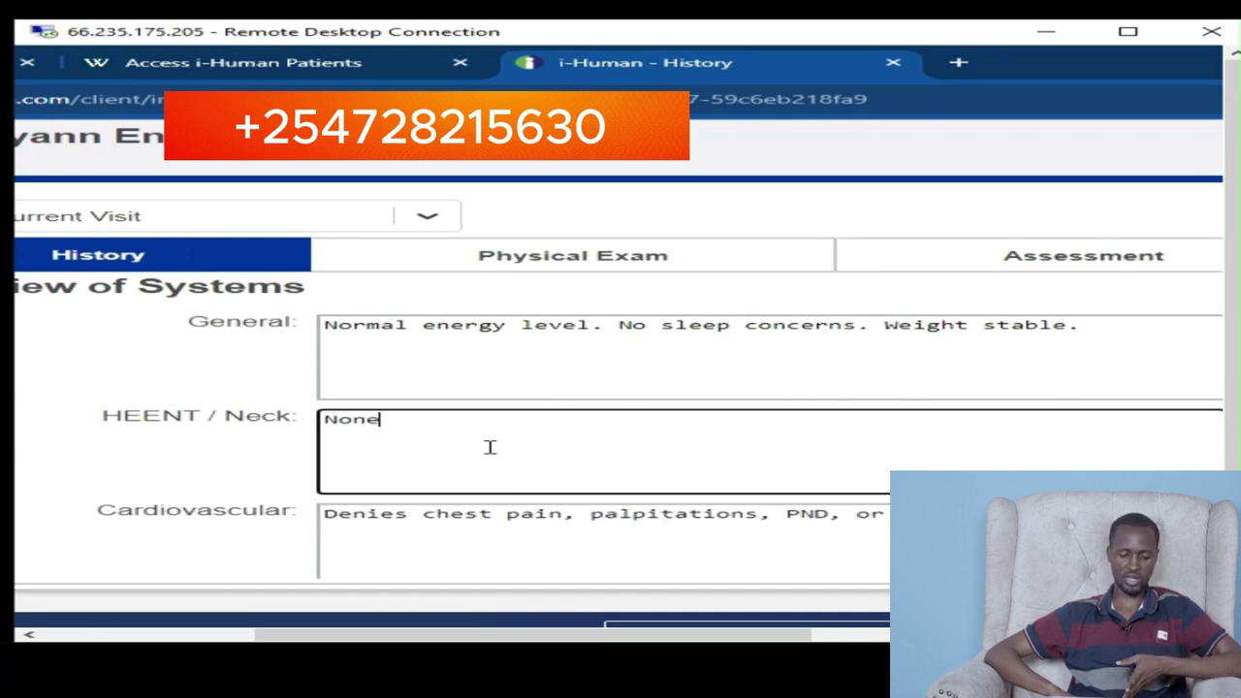
Record "Denies cough, wheezing, hemoptysis, dyspnea, pneumonia hx, TB" for the Respiratory review
{"action": "scroll", "coordinate": [656, 388], "scroll_direction": "down", "scroll_amount": 3}
{"action": "scroll", "coordinate": [656, 387], "scroll_direction": "up", "scroll_amount": 2}
{"action": "scroll", "coordinate": [504, 403], "scroll_direction": "down", "scroll_amount": 1}
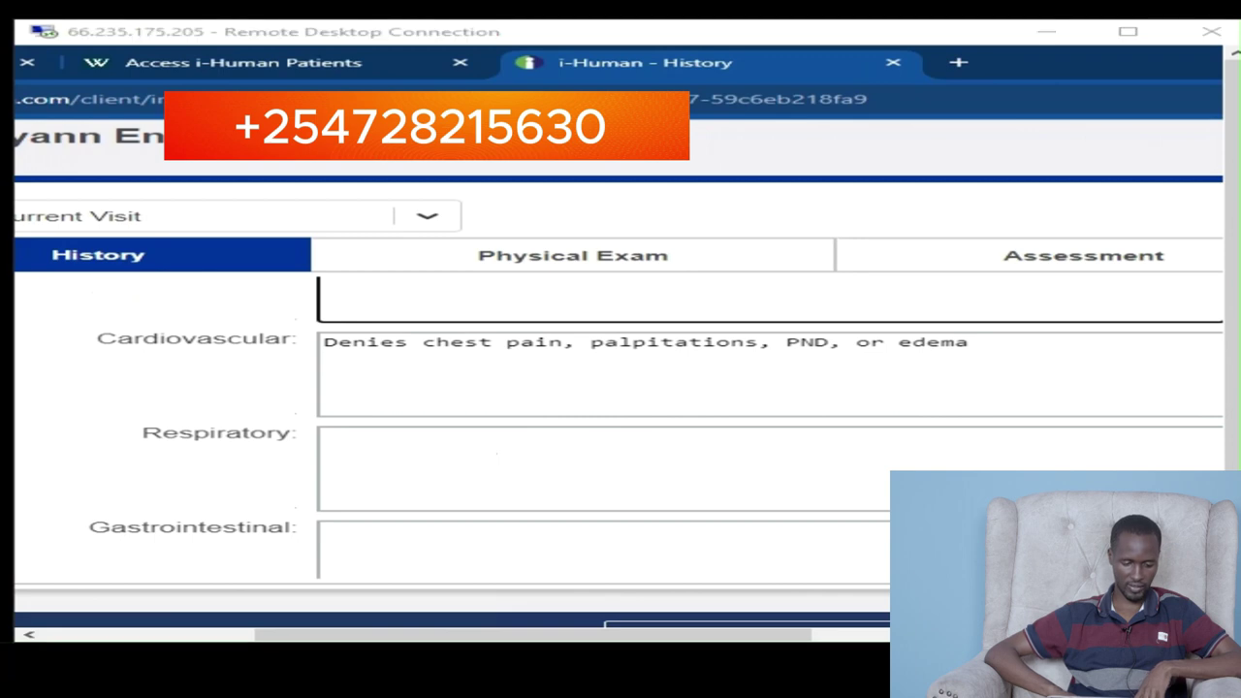
{"action": "left_click", "coordinate": [388, 446]}
{"action": "type", "text": "Denies cough, wheezing, hemoptysis, dyspnea, pneumonia hx, TB"}
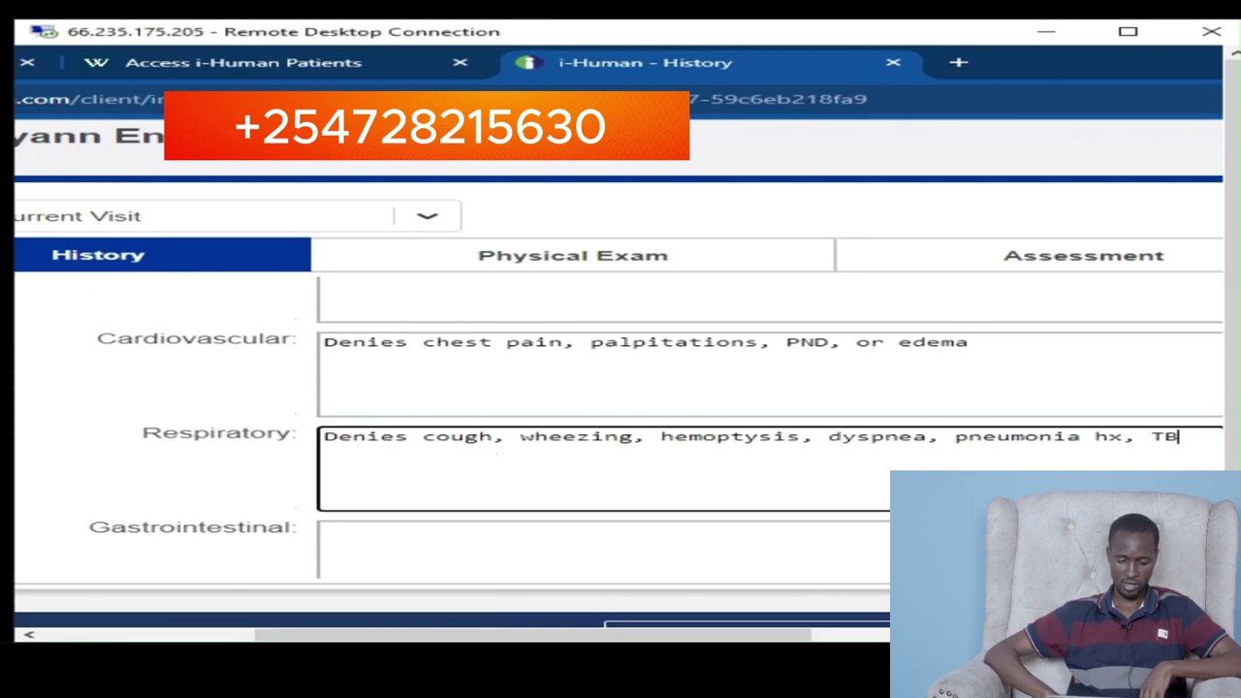
Record "Denies abdominal pain, N/V/D, constipation, hepatitis, hemorrhoids, eating disorders, ulcers, black tarry stool." for the Gastrointestinal review
{"action": "left_click", "coordinate": [410, 551]}
{"action": "type", "text": "Denies abdominal pain, N/V/D, constipation, hepatitis, hemorrhoids, eating disorders, ulcers, black tarry stool."}
Fill in the Genitourinary review with the denied urinary symptoms and STDs, tubal ligation, monogamous relationship, and normal mammogram at age 40
{"action": "scroll", "coordinate": [829, 468], "scroll_direction": "down", "scroll_amount": 2}
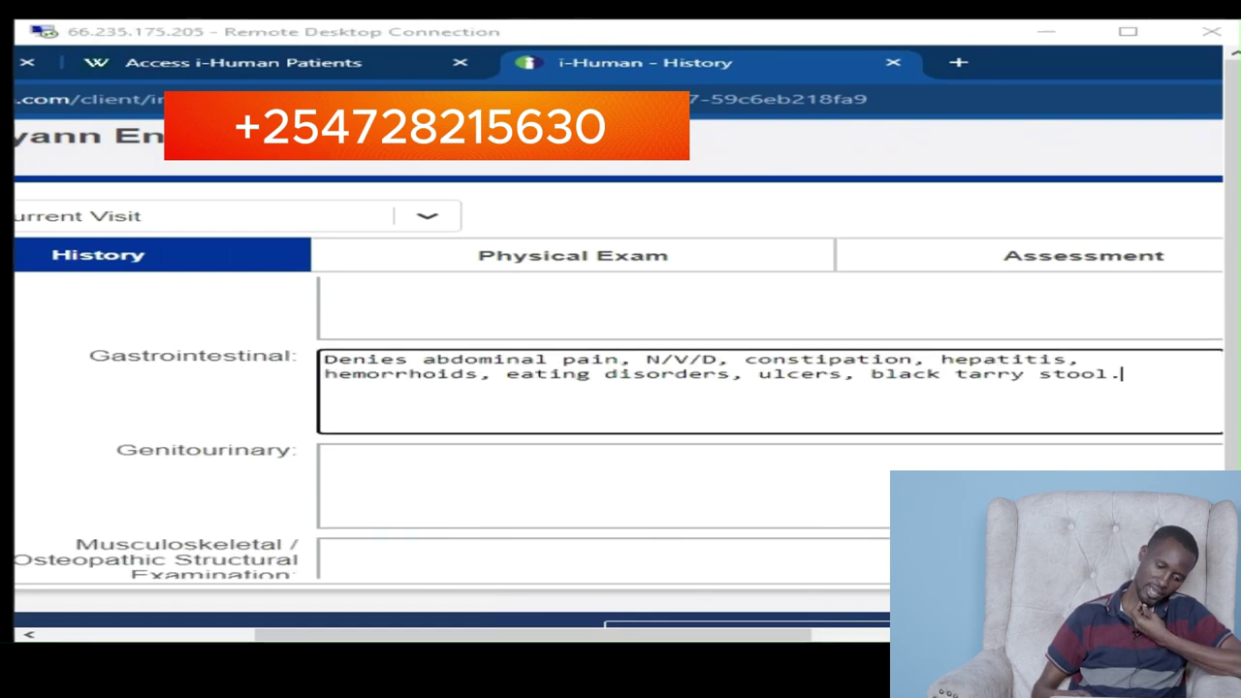
{"action": "left_click", "coordinate": [343, 493]}
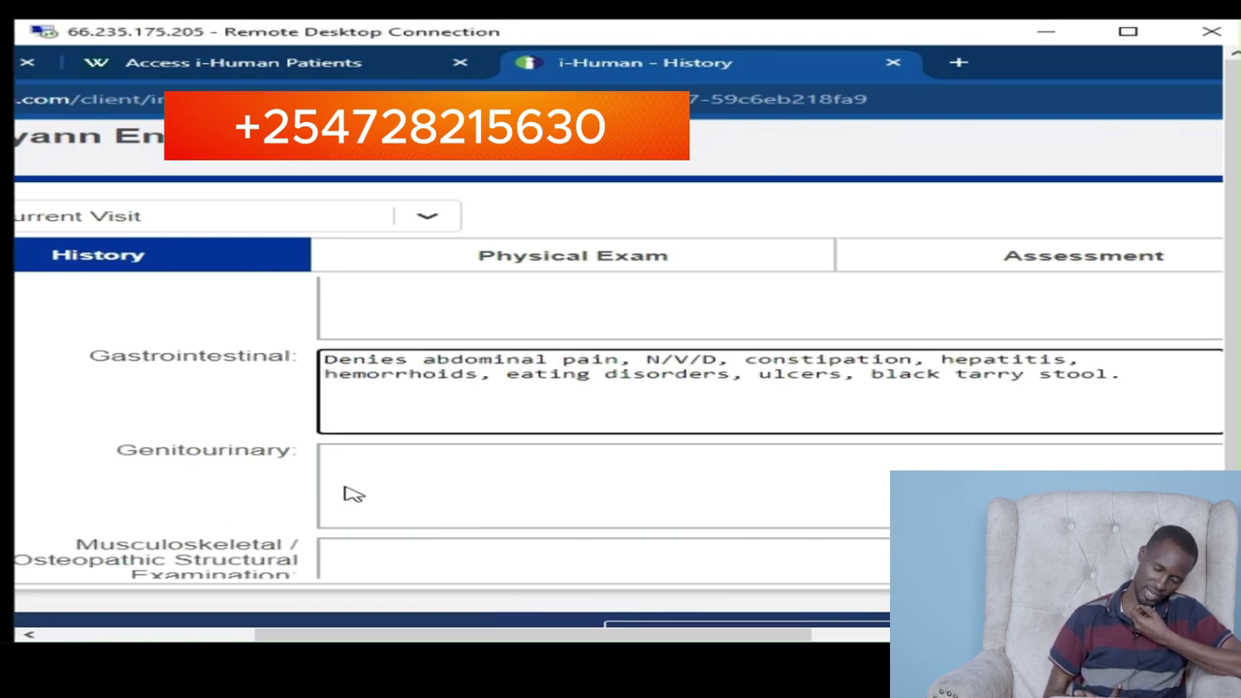
{"action": "key", "text": "ctrl+v"}
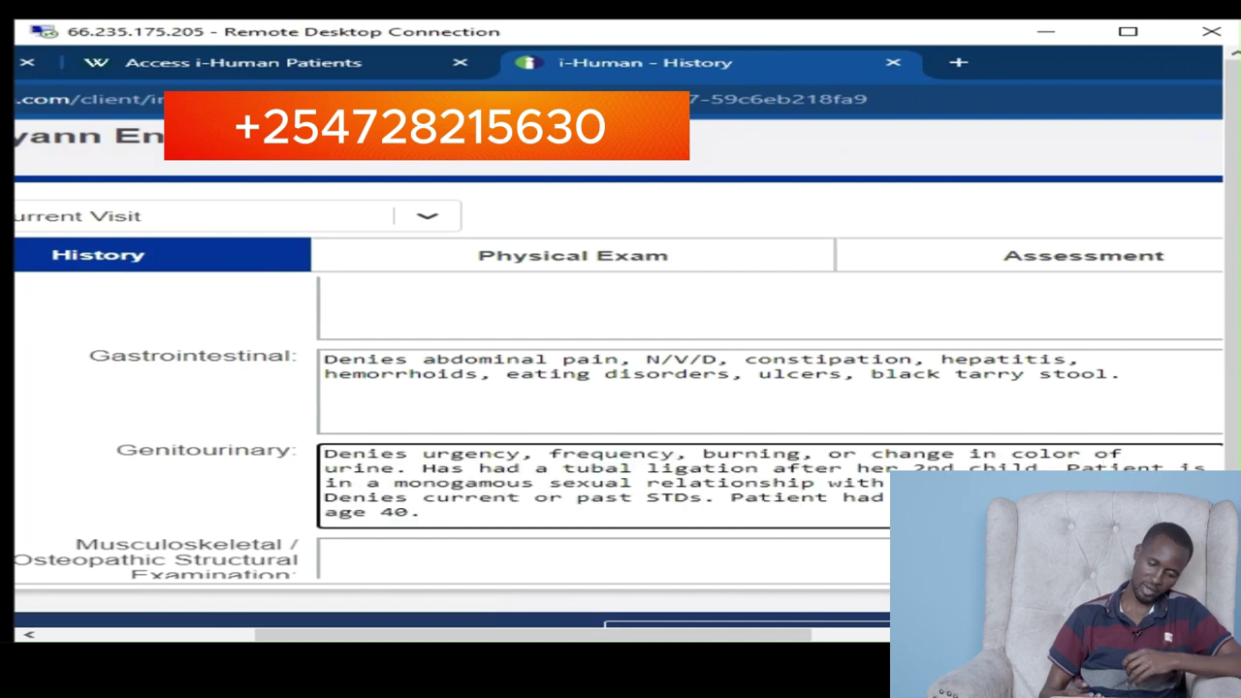
{"action": "scroll", "coordinate": [621, 426], "scroll_direction": "down", "scroll_amount": 2}
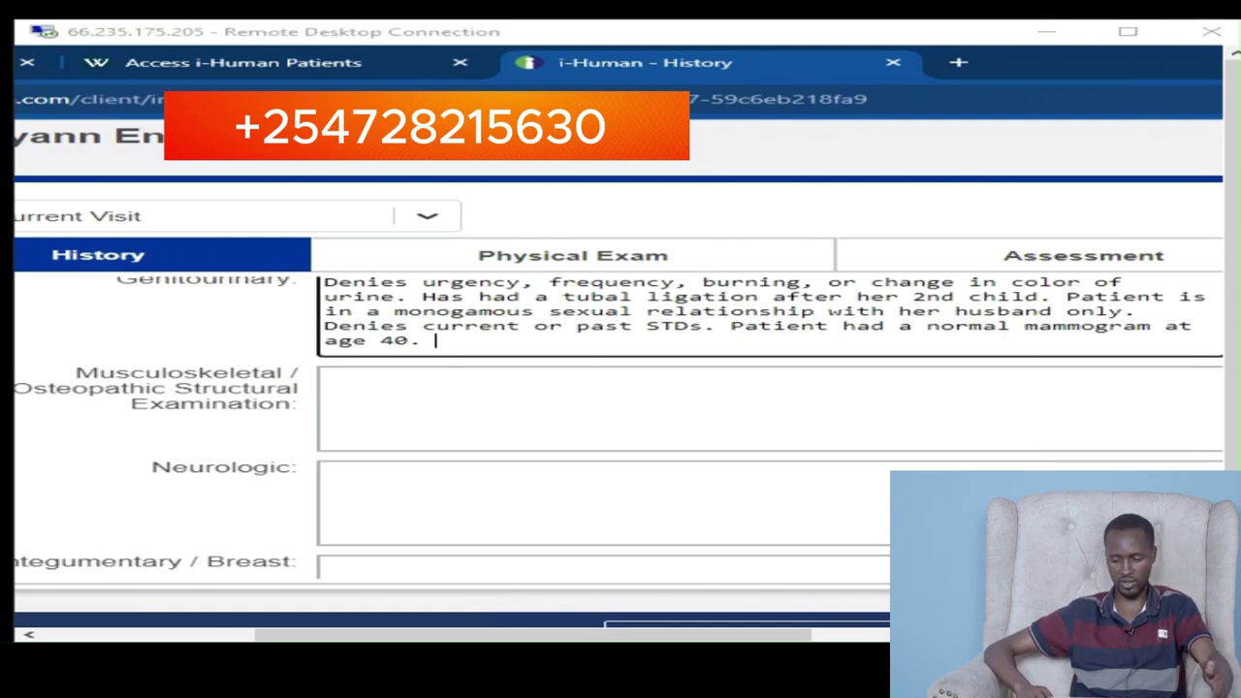
Record "Denies back pain, joint swelling, stiffness or pain, fracture hx, osteoporosis." for the Musculoskeletal review and "None" for Neurologic
{"action": "left_click", "coordinate": [330, 412]}
{"action": "type", "text": "Denies back pain, joint swelling, stiffness or pain, fracture hx, osteoporosis."}
{"action": "left_click", "coordinate": [424, 504]}
{"action": "type", "text": "N"}
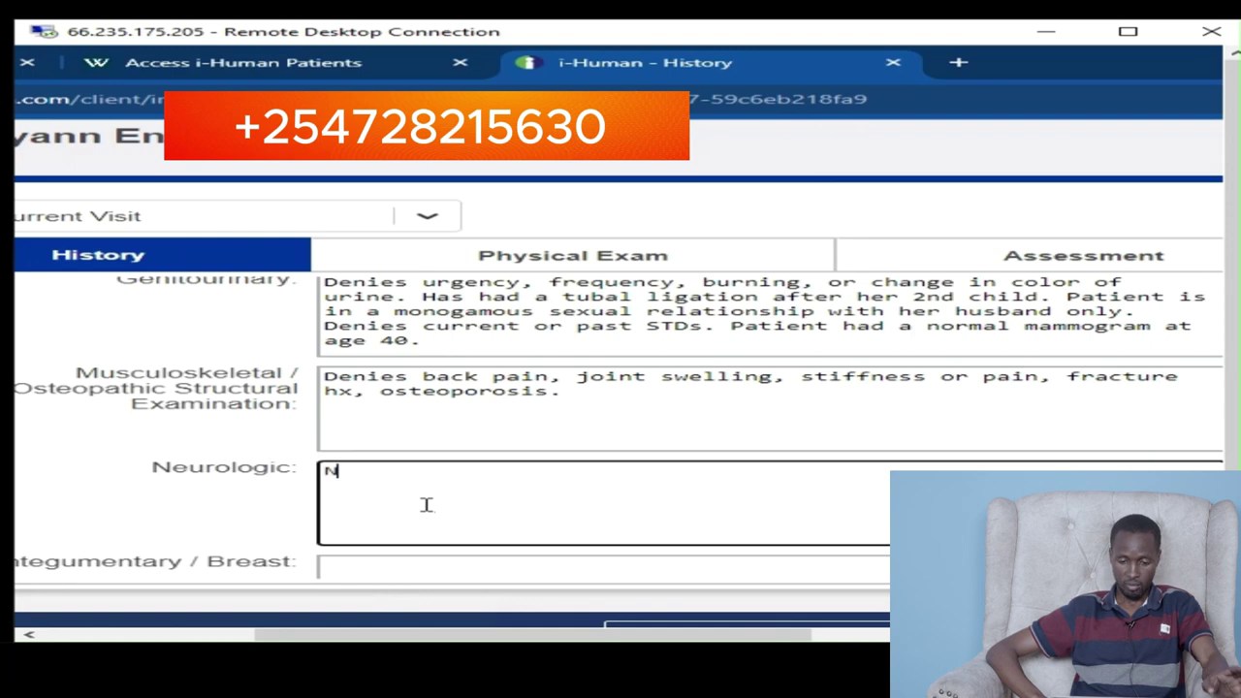
{"action": "type", "text": "one"}
Fill in Integumentary / Breast with "Lumpy breasts. Denies other breast problems.", "No pallor, jaundice, ecchymosis, or rash" and "No normal, symmetrical breast contour"
{"action": "scroll", "coordinate": [430, 487], "scroll_direction": "down", "scroll_amount": 2}
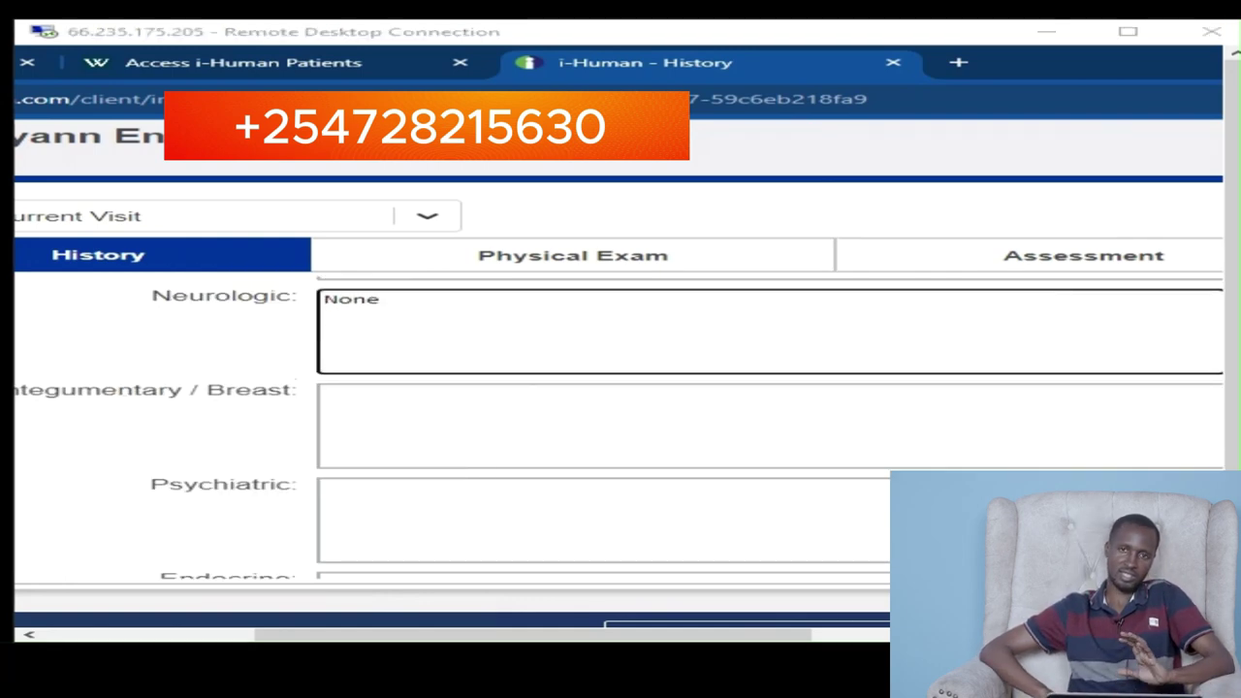
{"action": "left_click", "coordinate": [391, 423]}
{"action": "type", "text": "Patient has lumpy breasts. Denies other breast problems. No pallor, jaundice, ecchymosis, or rash No normal, symmetrical breast contour"}
{"action": "left_click_drag", "start_coordinate": [480, 392], "coordinate": [327, 388]}
{"action": "key", "text": "BackSpace"}
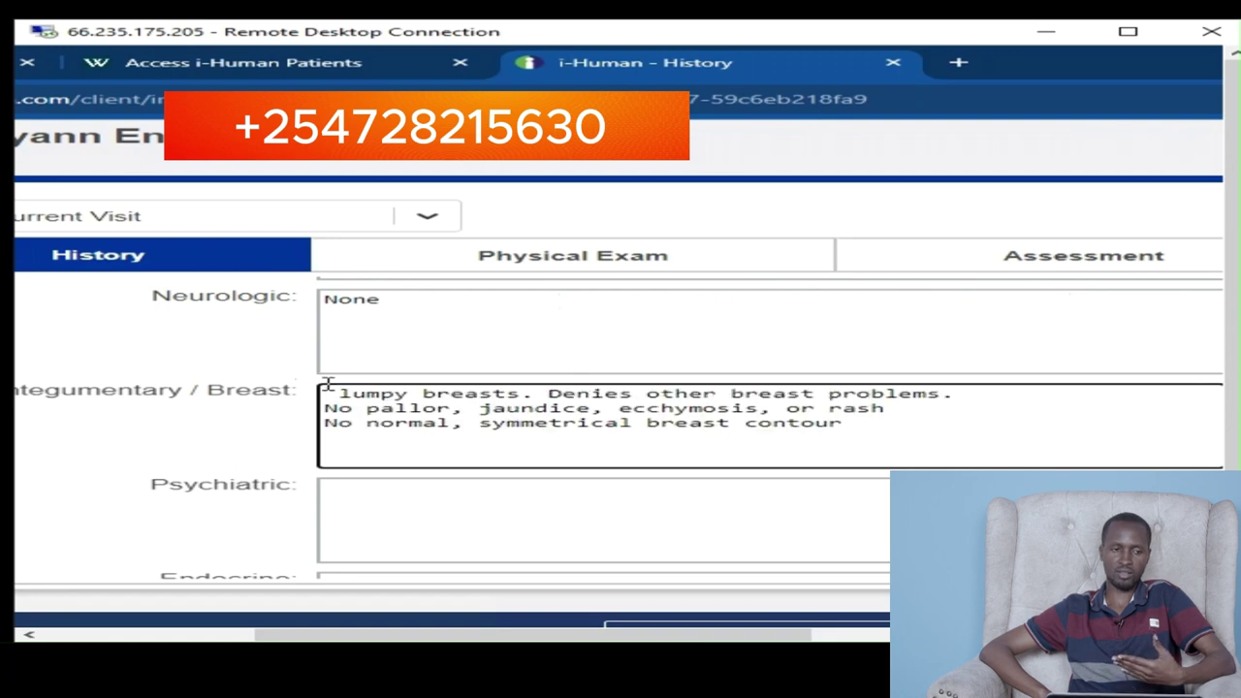
{"action": "key", "text": "Delete"}
{"action": "key", "text": "Delete"}
{"action": "type", "text": "L"}
Record "None" for both the Psychiatric and Endocrine reviews
{"action": "key", "text": "Tab"}
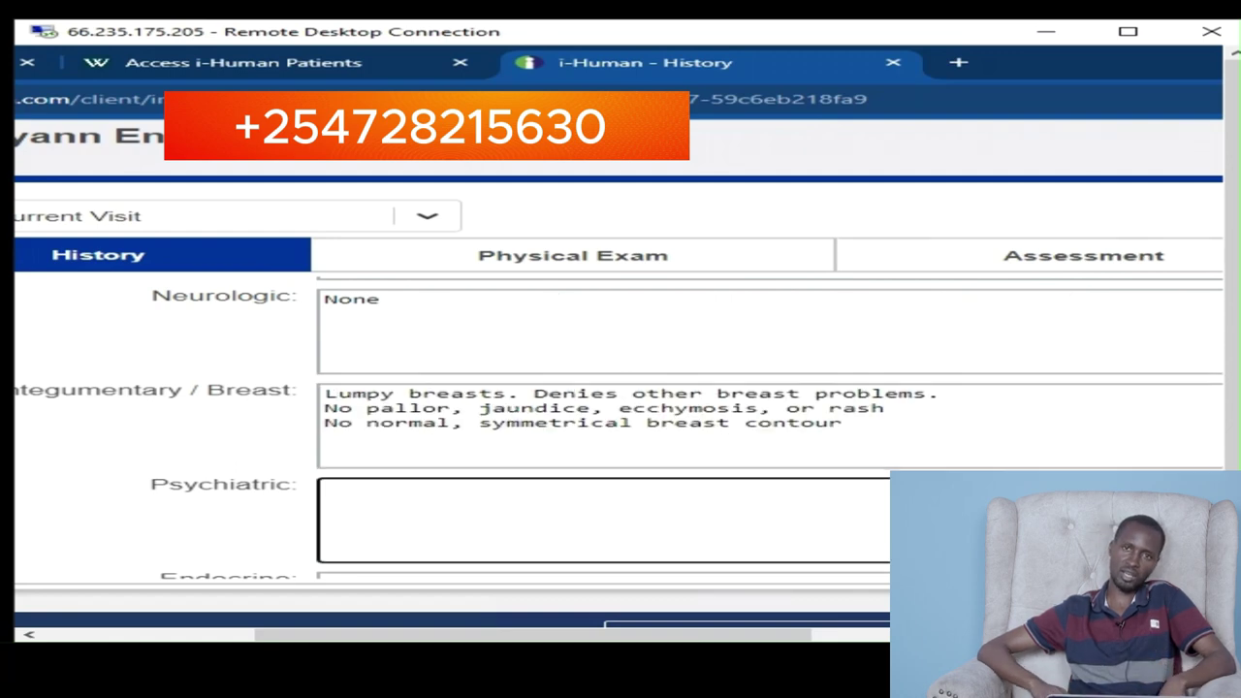
{"action": "type", "text": "None"}
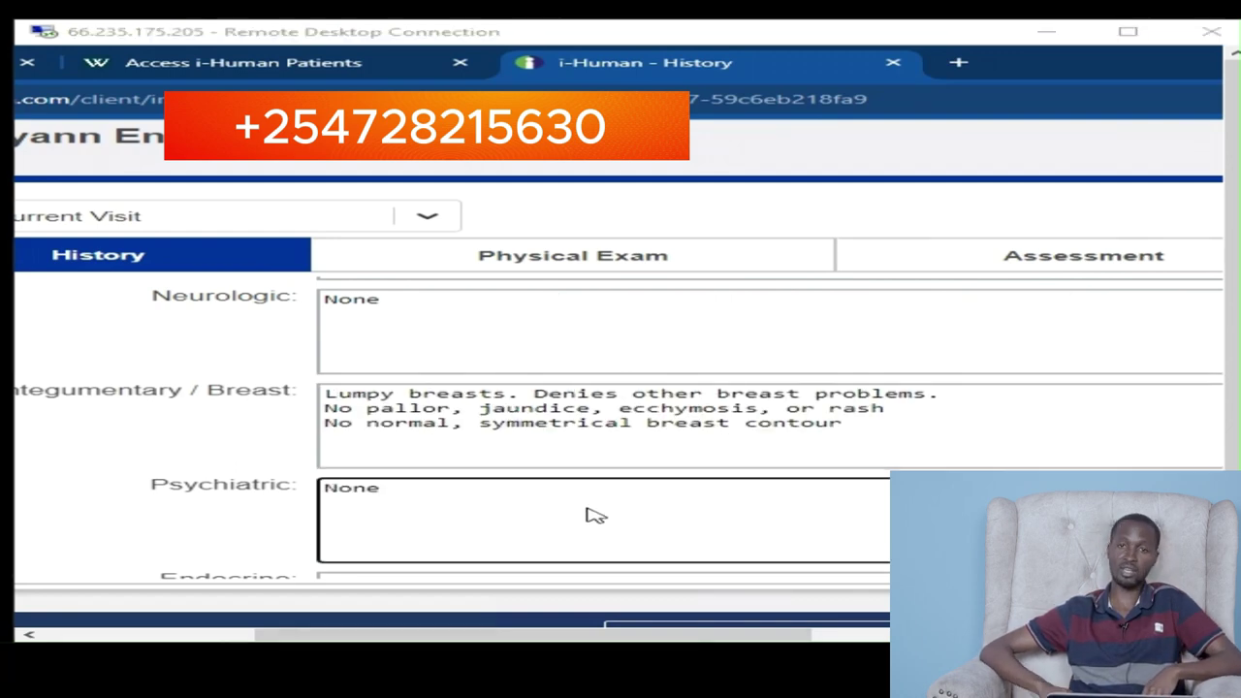
{"action": "scroll", "coordinate": [585, 509], "scroll_direction": "down", "scroll_amount": 3}
{"action": "scroll", "coordinate": [586, 503], "scroll_direction": "up", "scroll_amount": 1}
{"action": "left_click", "coordinate": [413, 427]}
{"action": "type", "text": "None"}
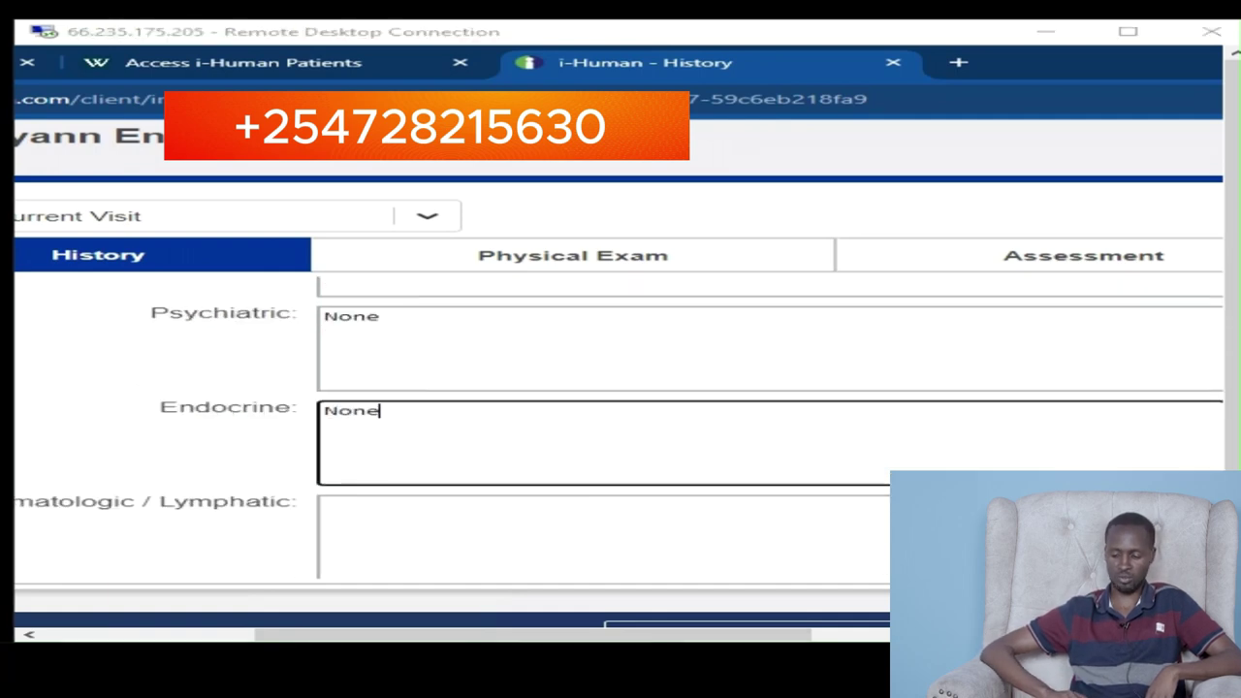
Record "None" for both the Hematologic / Lymphatic and Allergic / Immunologic reviews
{"action": "left_click", "coordinate": [424, 527]}
{"action": "scroll", "coordinate": [465, 329], "scroll_direction": "down", "scroll_amount": 3}
{"action": "scroll", "coordinate": [352, 460], "scroll_direction": "up", "scroll_amount": 2}
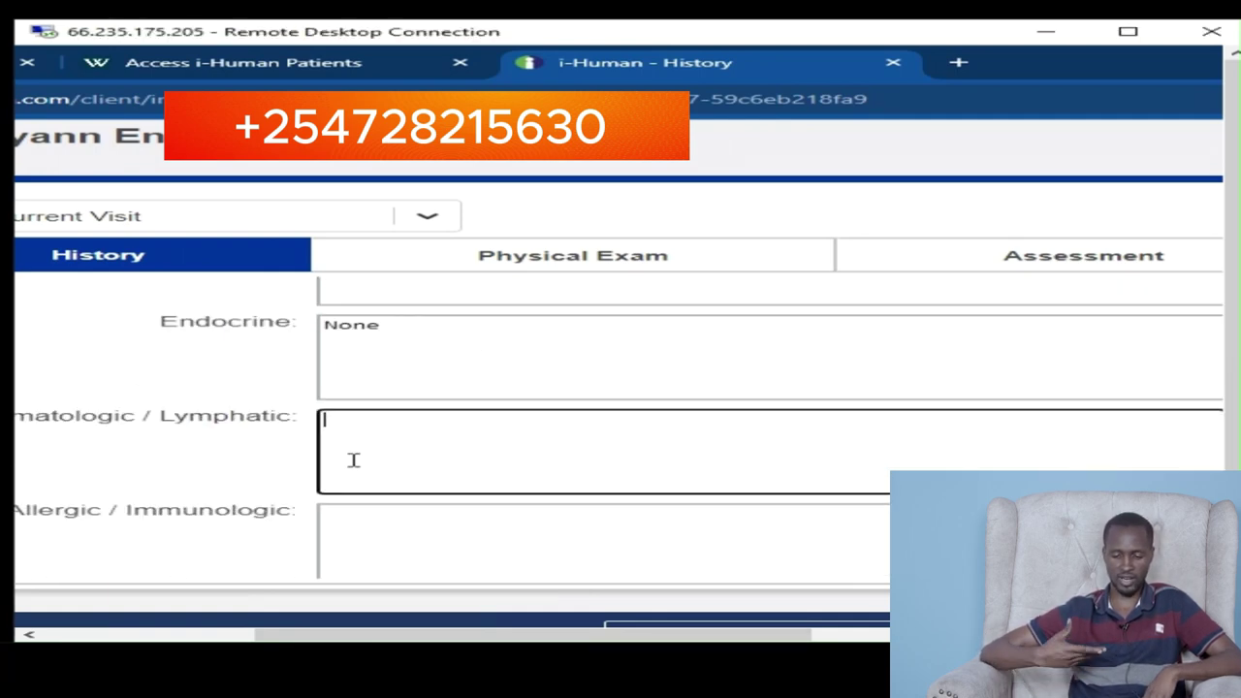
{"action": "type", "text": "None"}
{"action": "left_click", "coordinate": [417, 529]}
{"action": "type", "text": "None"}
Fill in Past Medical History with denied past medical problems, chicken pox, mumps, measles, rheumatic fever, and recent blood work or tests
{"action": "scroll", "coordinate": [582, 446], "scroll_direction": "down", "scroll_amount": 3}
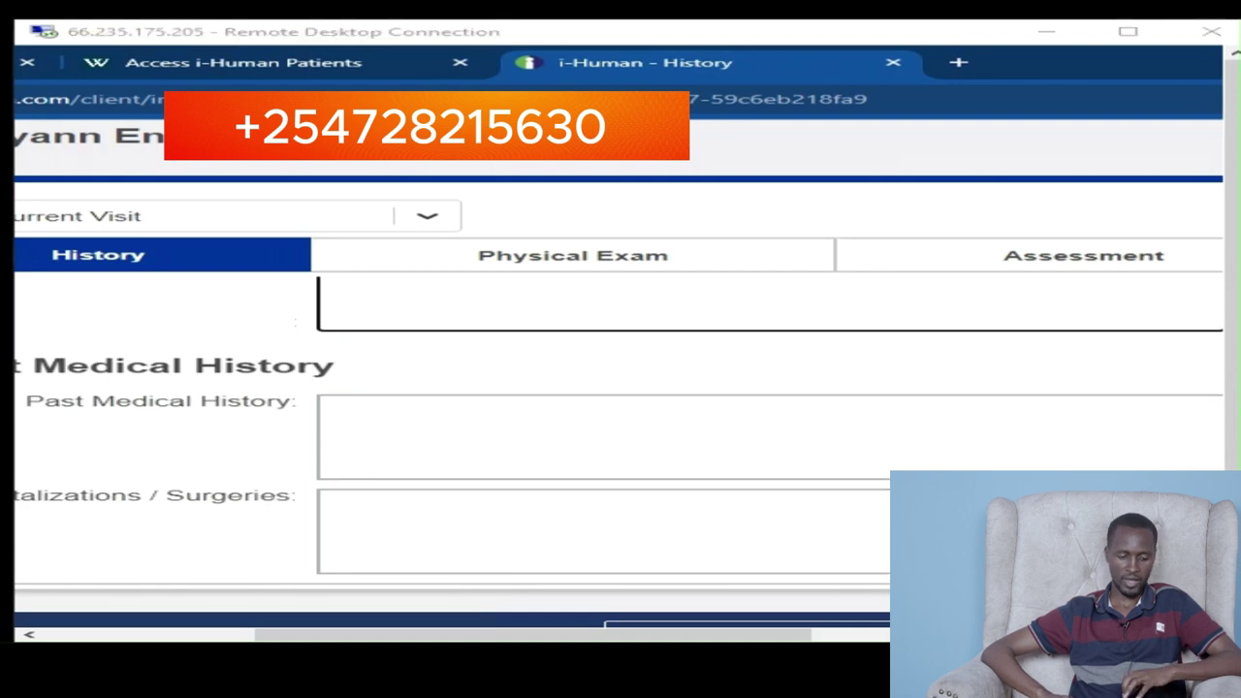
{"action": "left_click", "coordinate": [391, 437]}
{"action": "type", "text": "Denies past medical problems. Denies chicken pox, mumps, measles, or rheumatic fever. Denies recent blood work or test completed."}
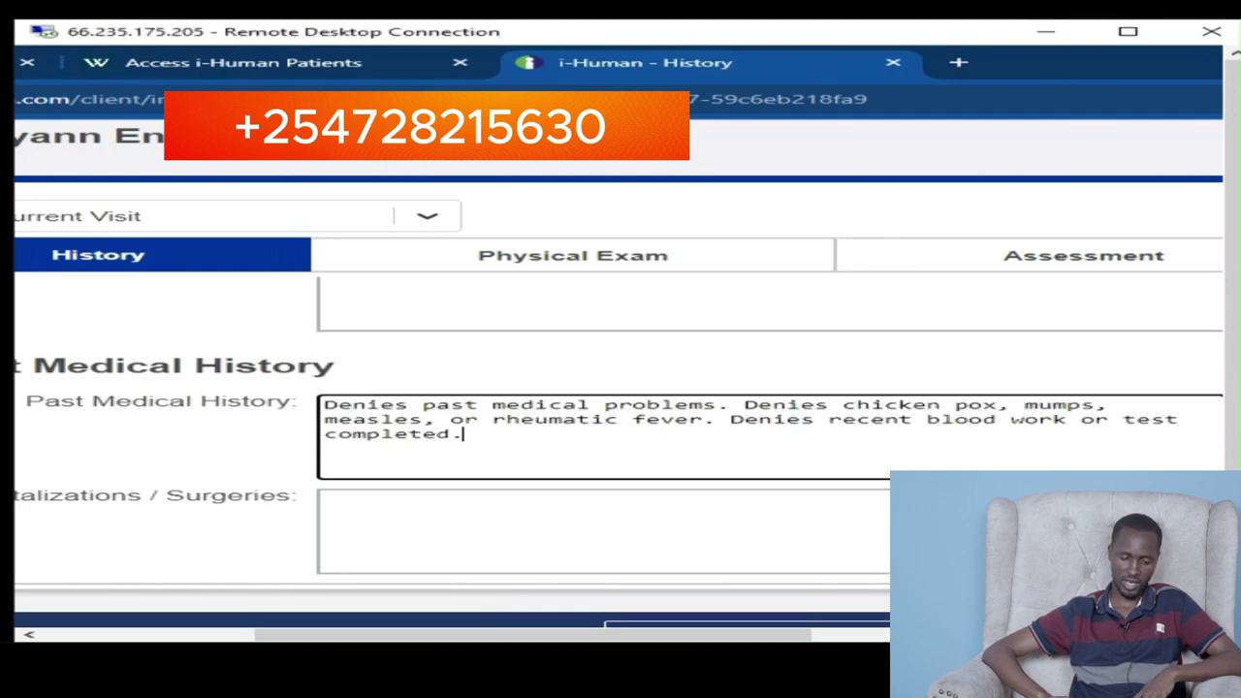
Fill in Hospitalizations / Surgeries with two normal deliveries, tubal ligation at 35, few dental procedures, and routine dental cleanings every 6 months
{"action": "left_click", "coordinate": [452, 512]}
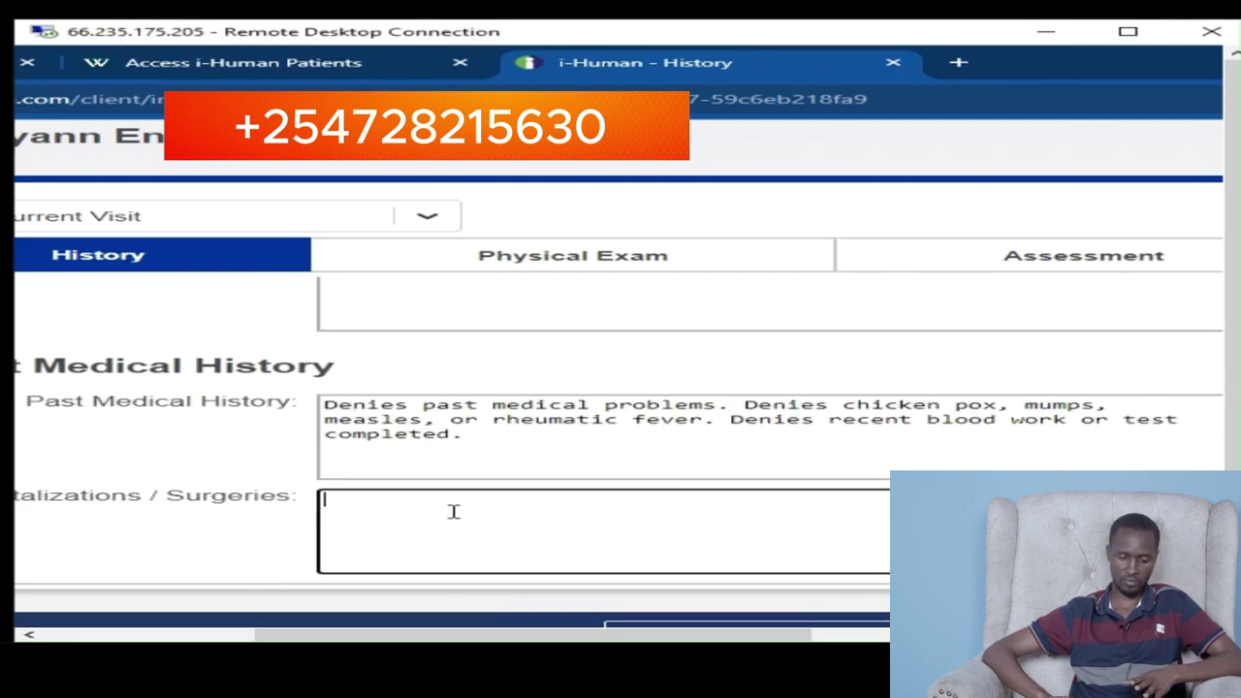
{"action": "key", "text": "ctrl+v"}
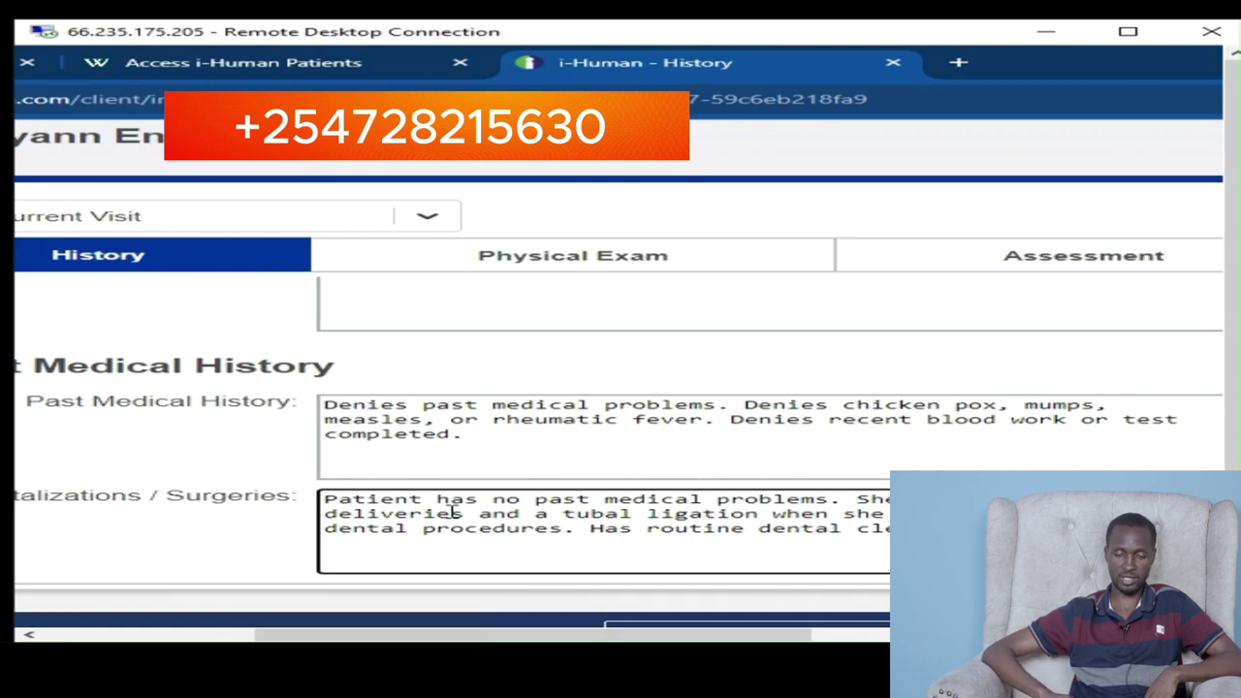
{"action": "left_click", "coordinate": [773, 381]}
Record negative past Pap smears, a well-balanced diet, walking to and from the train 5 days a week, and weekend gardening under Preventive Health
{"action": "scroll", "coordinate": [774, 378], "scroll_direction": "down", "scroll_amount": 3}
{"action": "scroll", "coordinate": [774, 378], "scroll_direction": "up", "scroll_amount": 1}
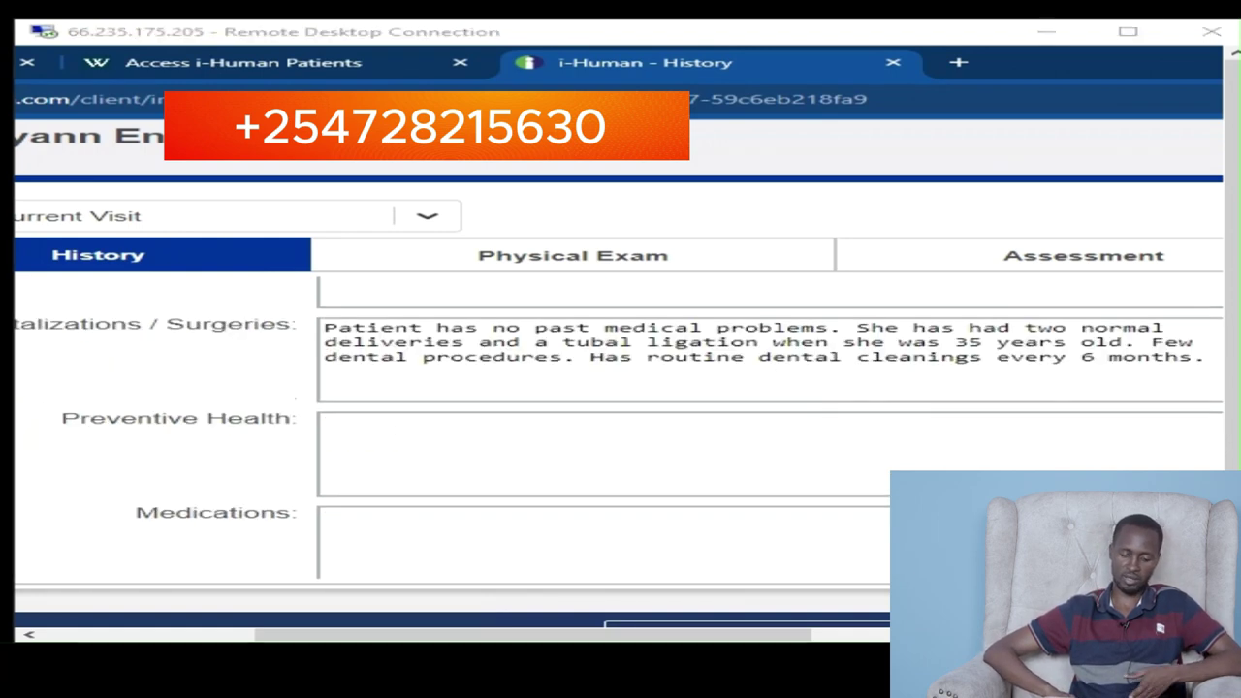
{"action": "left_click", "coordinate": [355, 432]}
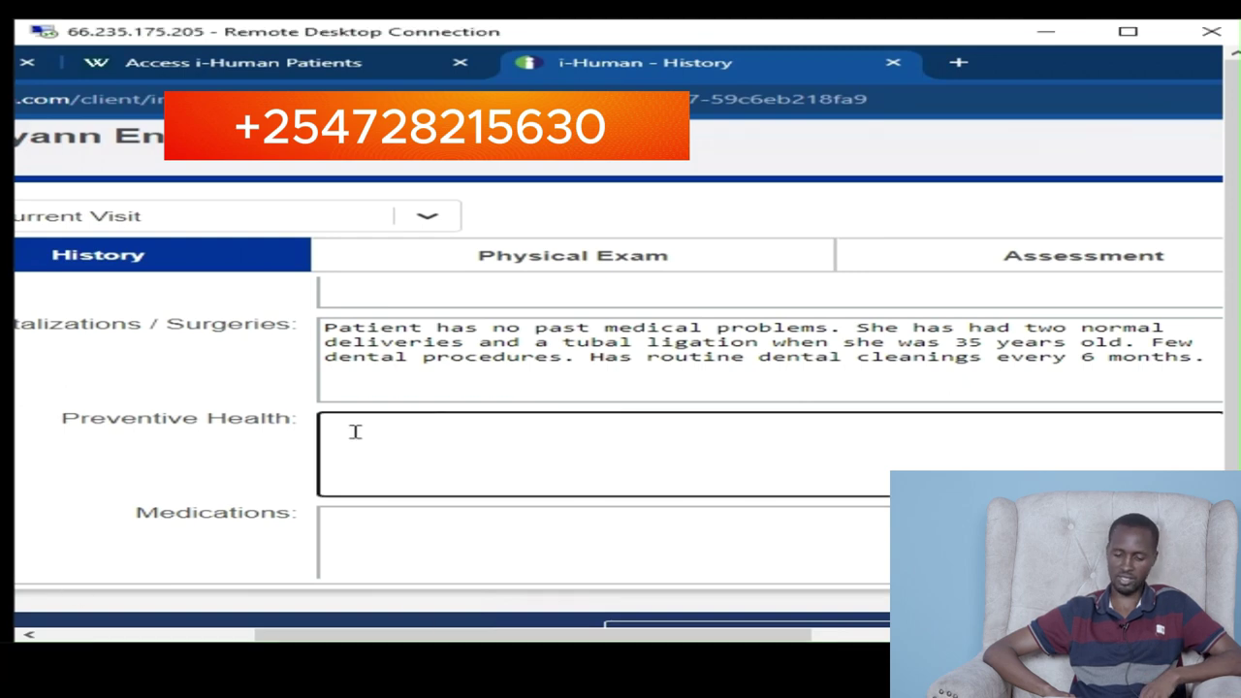
{"action": "type", "text": "Pap smears in the past are negative. Diet: Tries to eat a well-balanced diet. Exercise: Walks to and from the train 5 days a week and goes gardening during the weekends."}
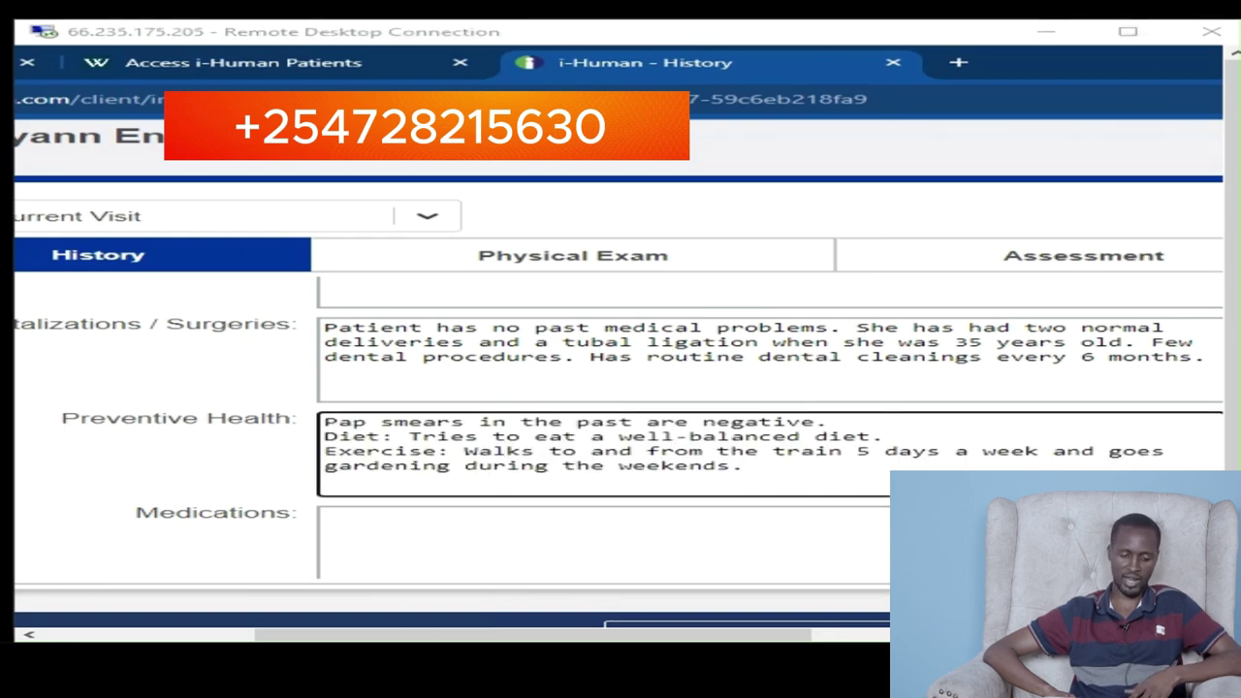
Record "Vitamin E 1,000IU 1 po QD for fibrocystic breast disease." under Medications and "No known allergies." under Allergies
{"action": "left_click", "coordinate": [527, 533]}
{"action": "type", "text": "Patient takes Vitamin E 1,000IU 1 po QD for fibrocystic breast disease."}
{"action": "scroll", "coordinate": [640, 510], "scroll_direction": "down", "scroll_amount": 2}
{"action": "left_click_drag", "start_coordinate": [505, 346], "coordinate": [260, 351]}
{"action": "key", "text": "BackSpace"}
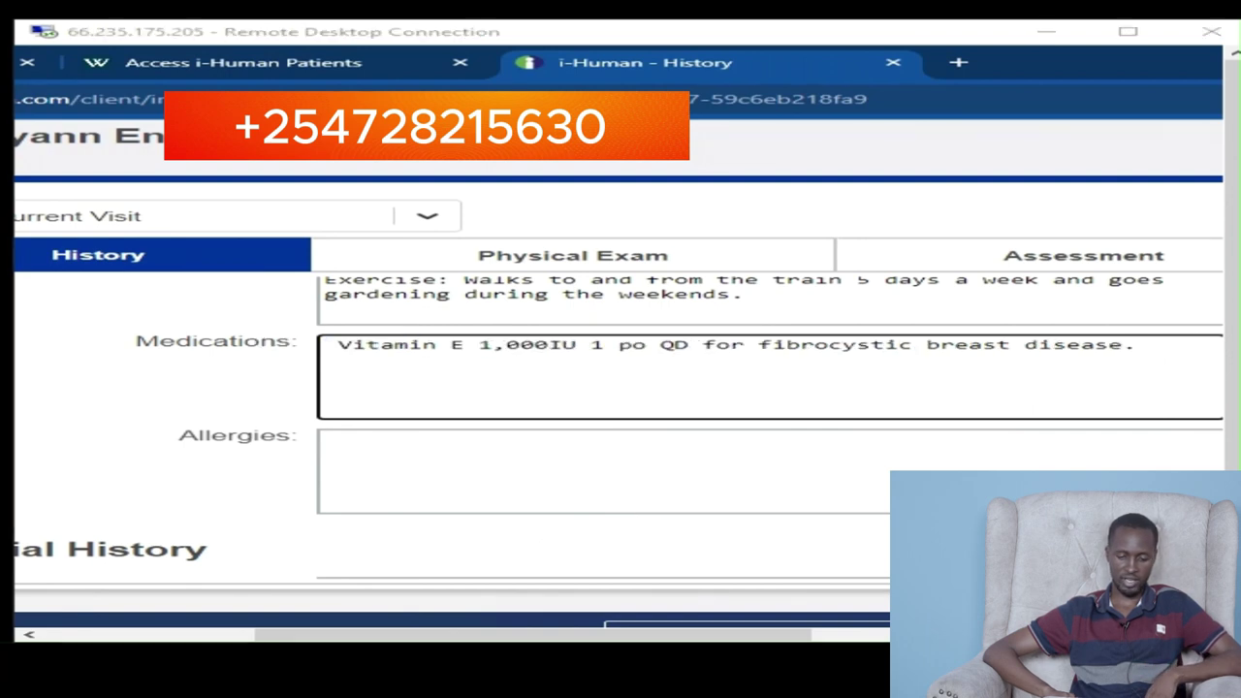
{"action": "left_click", "coordinate": [474, 465]}
{"action": "type", "text": "No known allergies."}
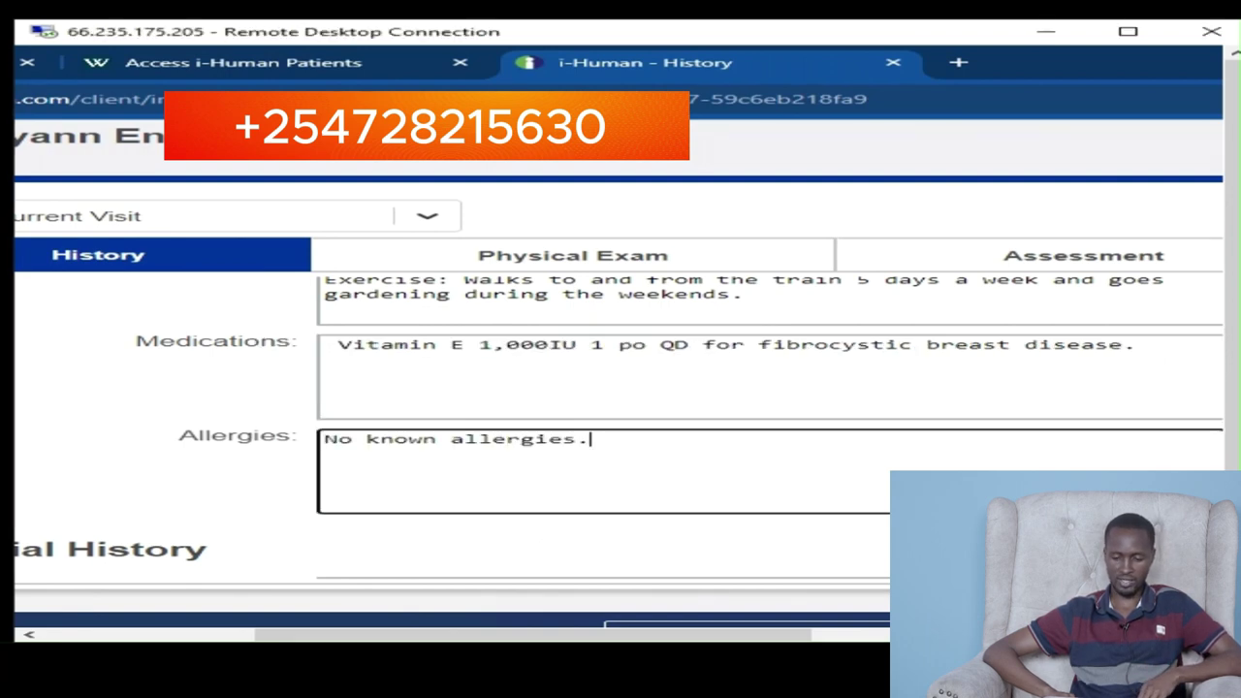
Fill in Social History: middle school learning specialist, married, two children, wine with dinner, never smoked, secondhand smoke exposure, denies substance use, safety concerns or abuse
{"action": "key", "text": "alt+Tab"}
{"action": "key", "text": "alt+Tab"}
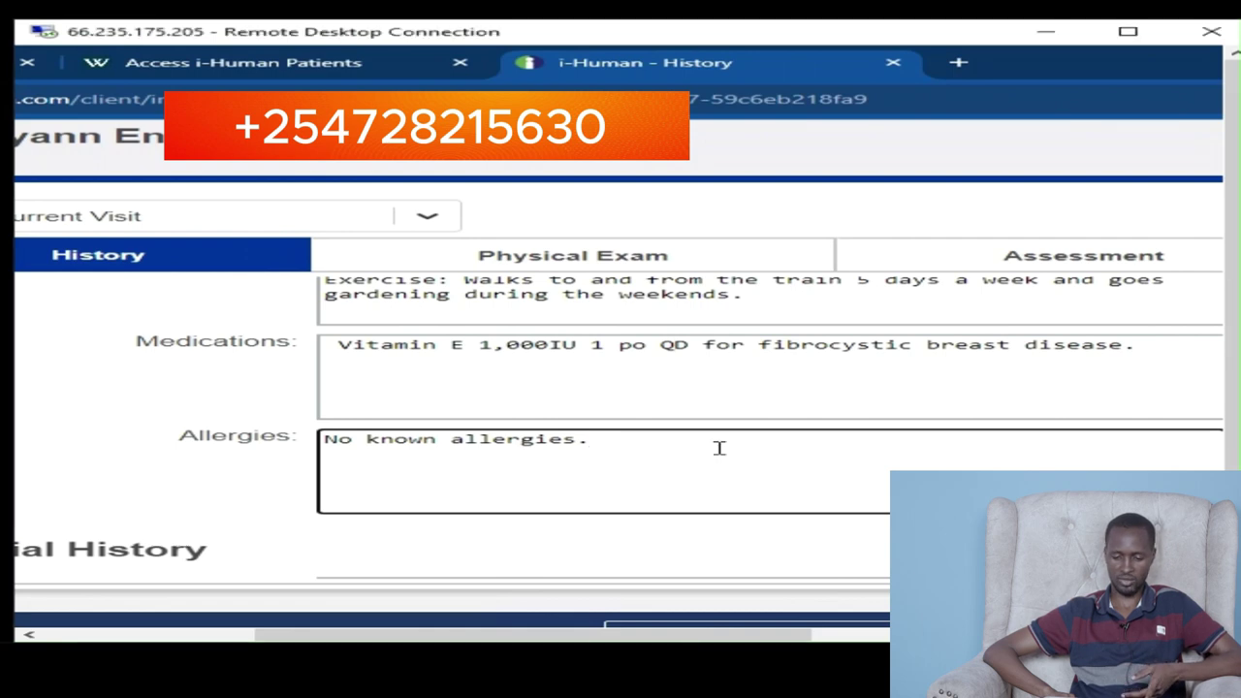
{"action": "scroll", "coordinate": [718, 446], "scroll_direction": "down", "scroll_amount": 3}
{"action": "left_click", "coordinate": [360, 358]}
{"action": "type", "text": "Patient is a middle school learning specialist. She is married with two children. Wine with dinner. Denies substance use/abuse. Never smoked but was exposed to secondhand smoke growing up. Denies any safety concerns or abuse."}
Fill in Family History with sons without health problems, hypertension and hyperlipidemia in the family, and breast cancer at 63
{"action": "key", "text": "alt+Tab"}
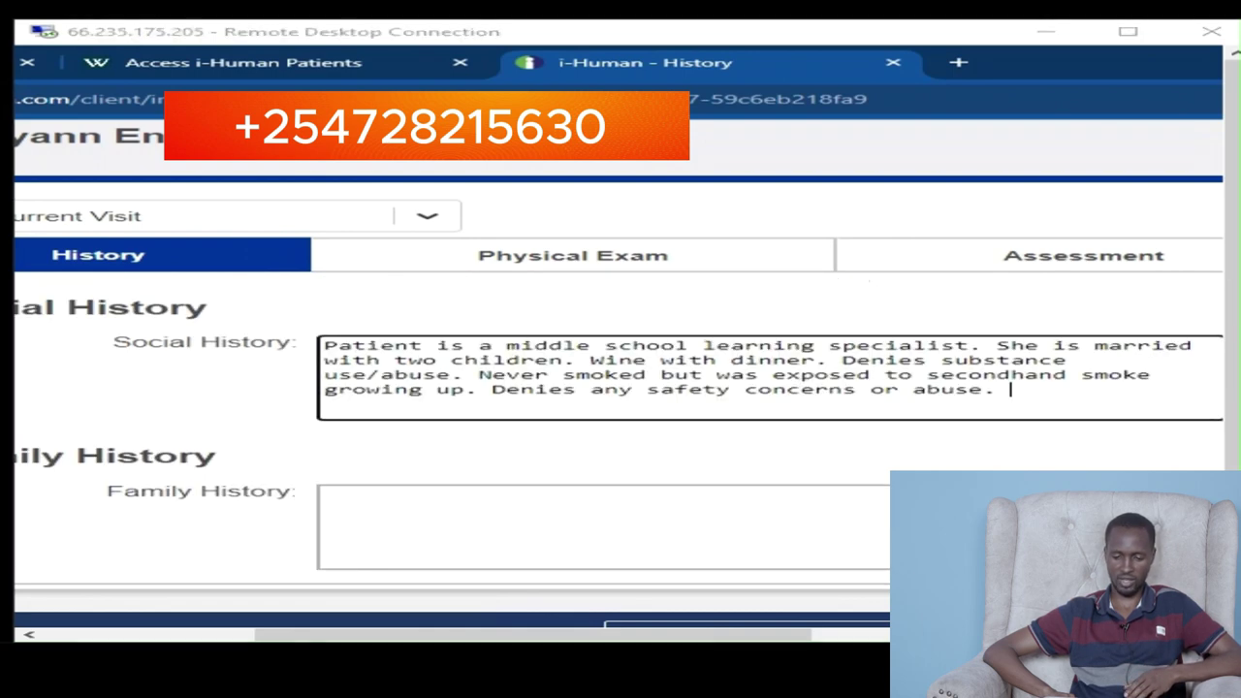
{"action": "left_click", "coordinate": [420, 513]}
{"action": "key", "text": "ctrl+v"}
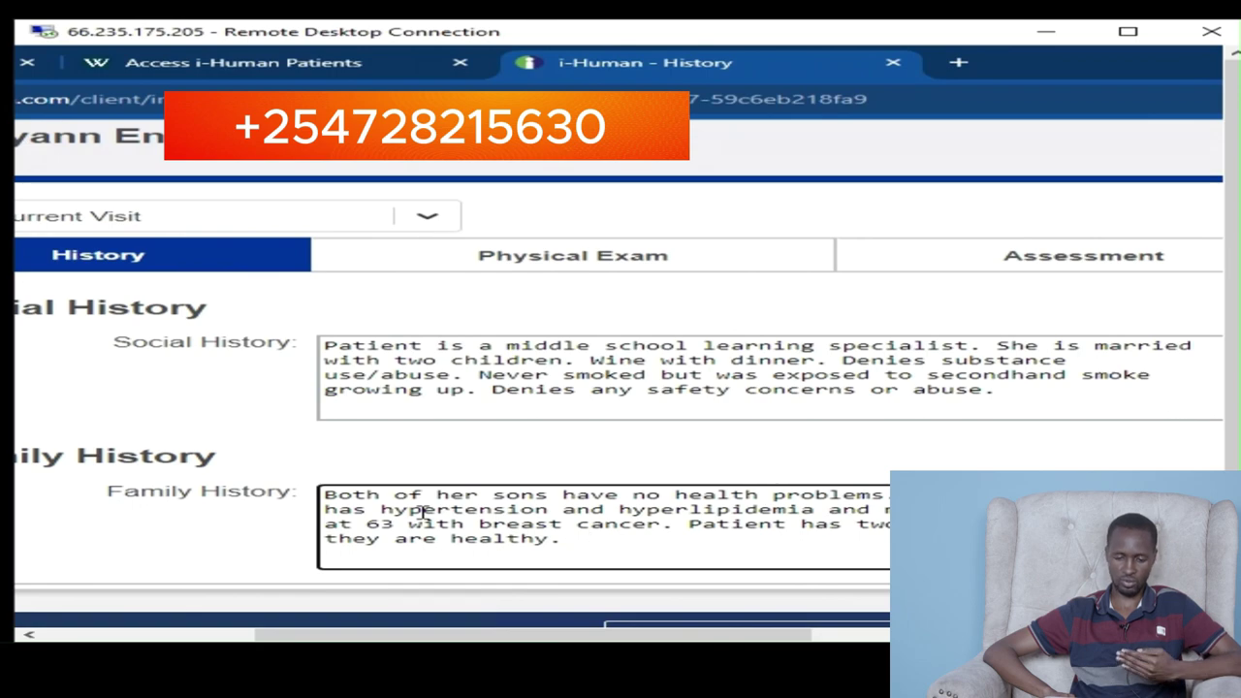
Finalize the History section of the case and look through the feedback on asked and required questions
{"action": "key", "text": "alt+Tab"}
{"action": "left_click", "coordinate": [643, 576]}
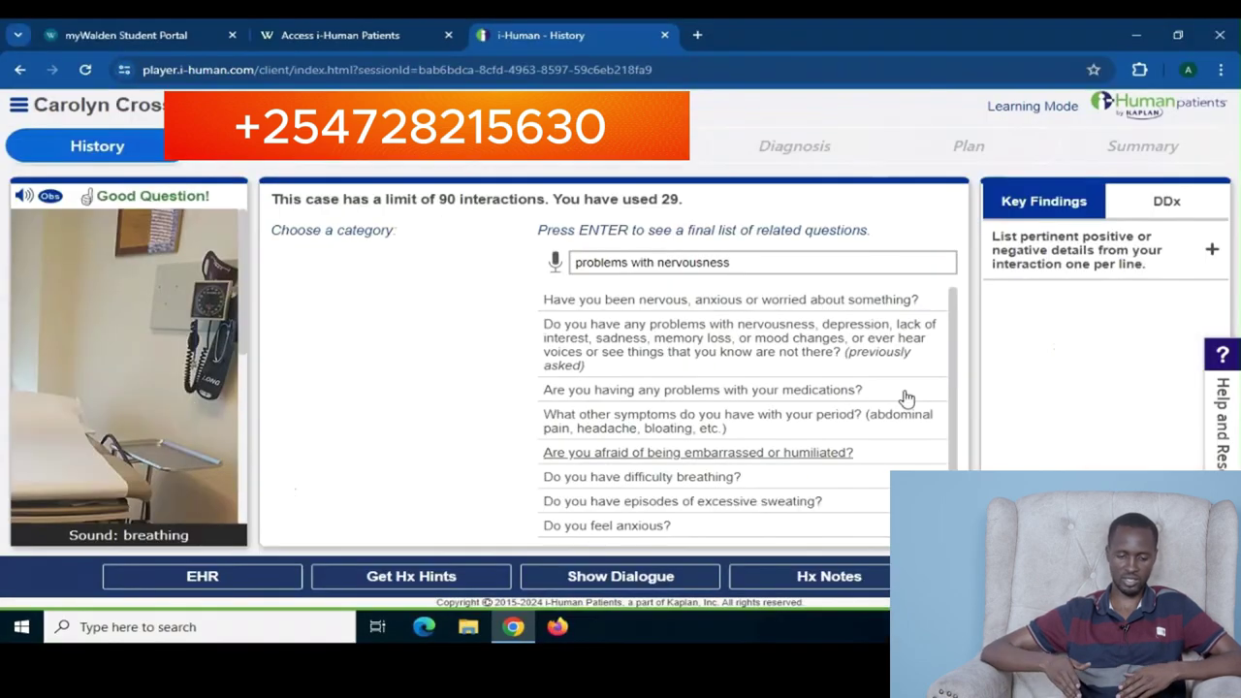
{"action": "scroll", "coordinate": [907, 398], "scroll_direction": "down", "scroll_amount": 1}
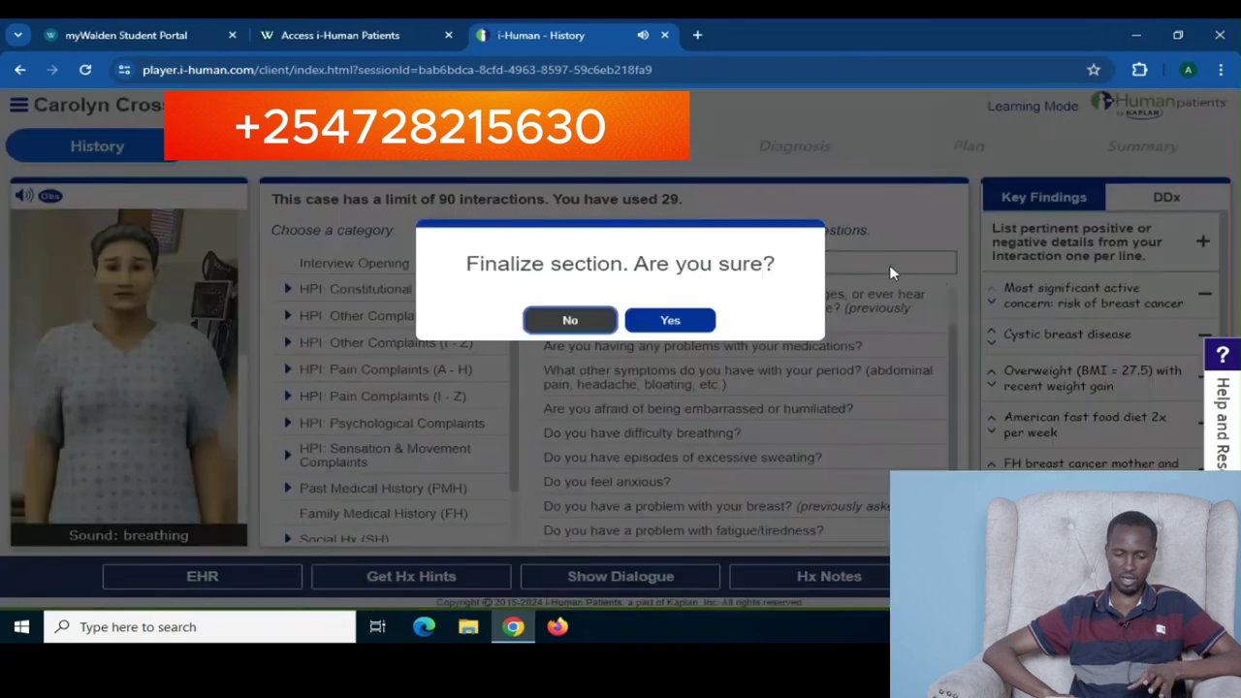
{"action": "left_click", "coordinate": [668, 321]}
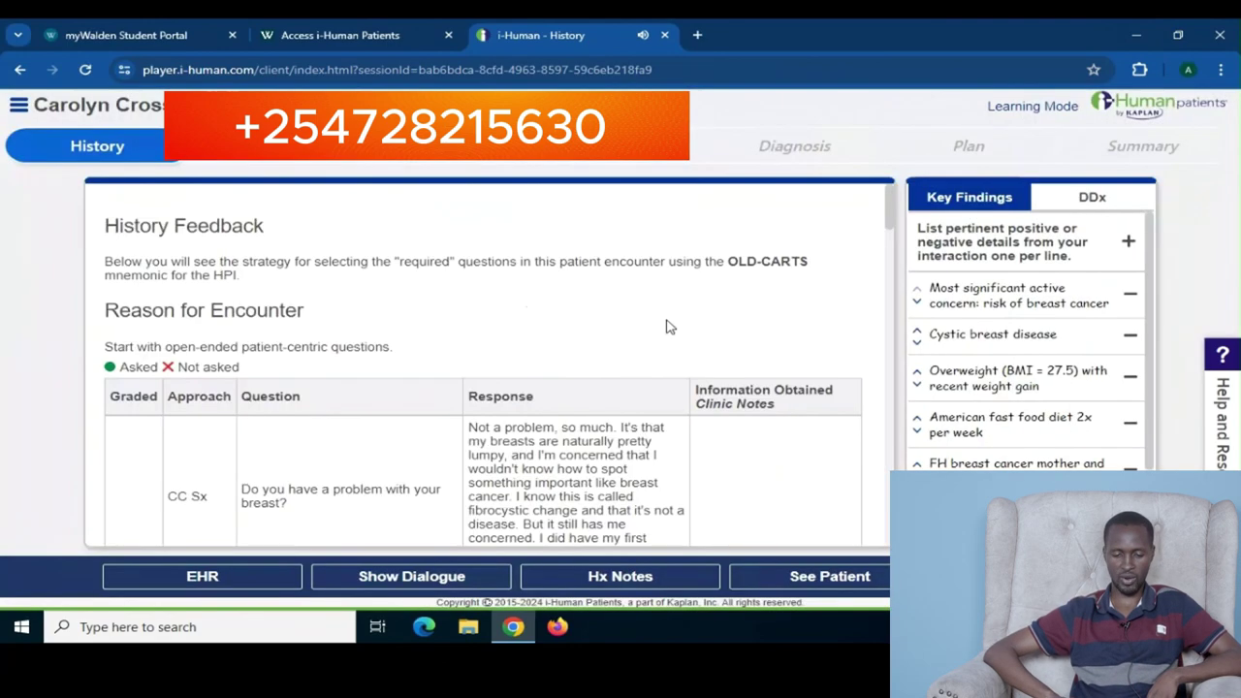
{"action": "scroll", "coordinate": [668, 327], "scroll_direction": "down", "scroll_amount": 10}
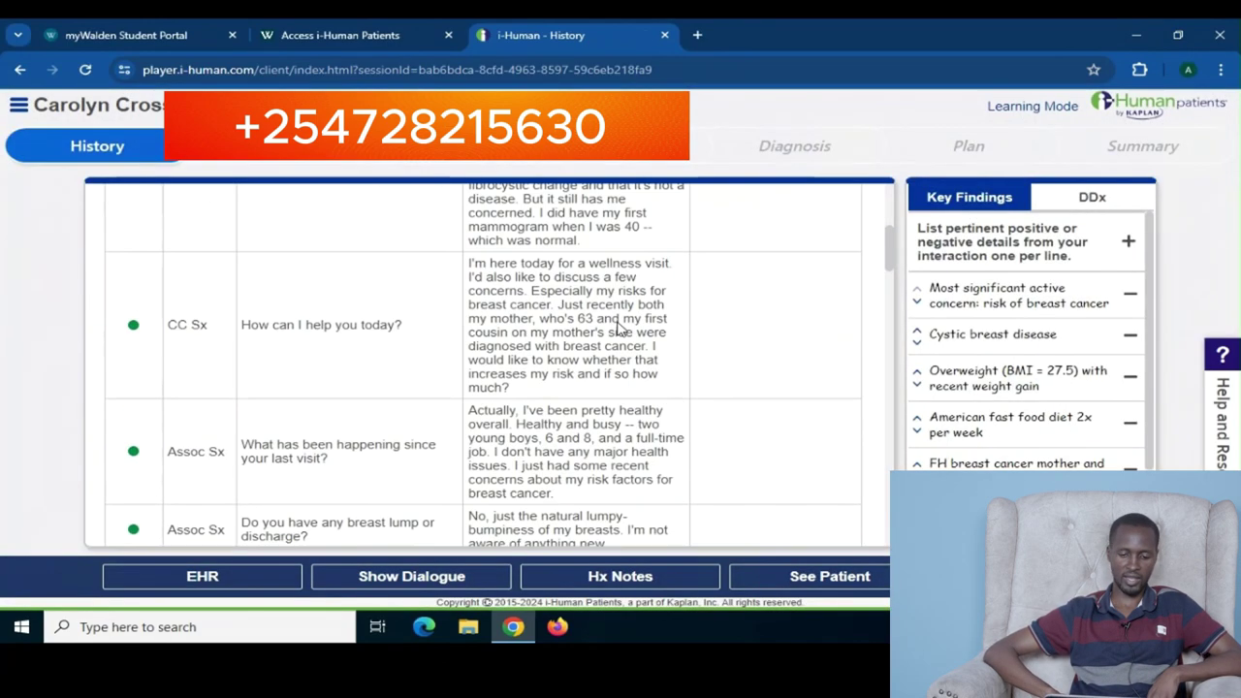
{"action": "scroll", "coordinate": [619, 330], "scroll_direction": "down", "scroll_amount": 10}
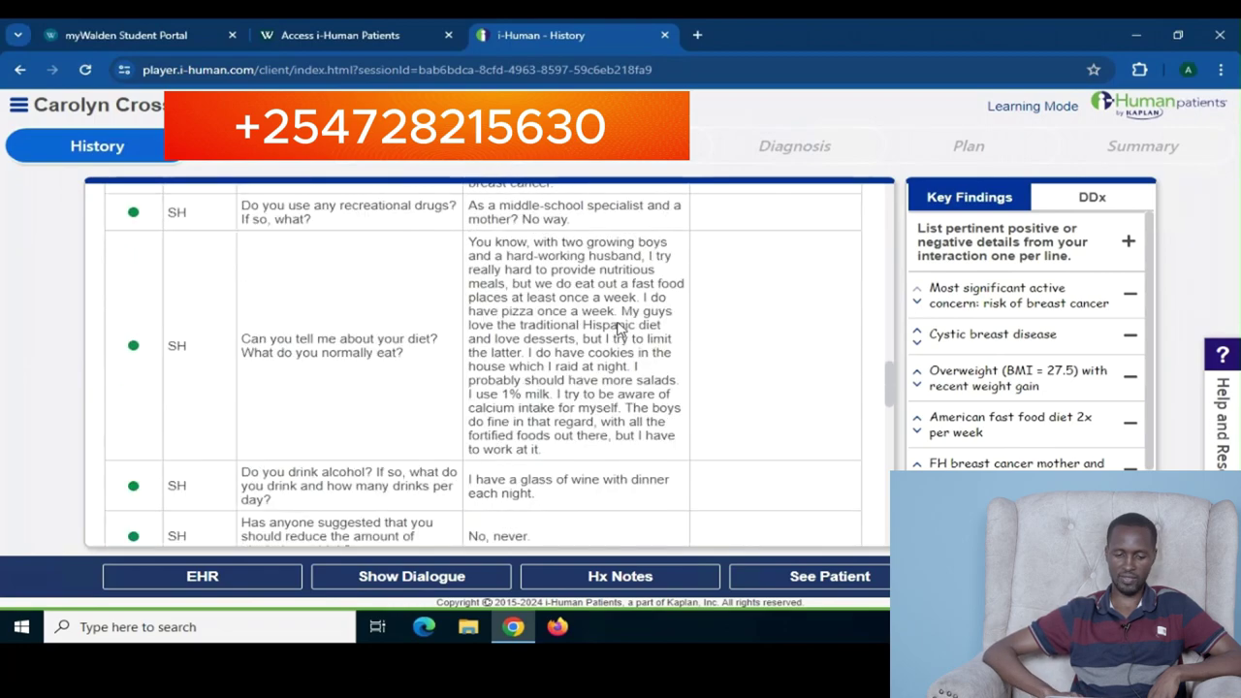
{"action": "scroll", "coordinate": [620, 330], "scroll_direction": "down", "scroll_amount": 1}
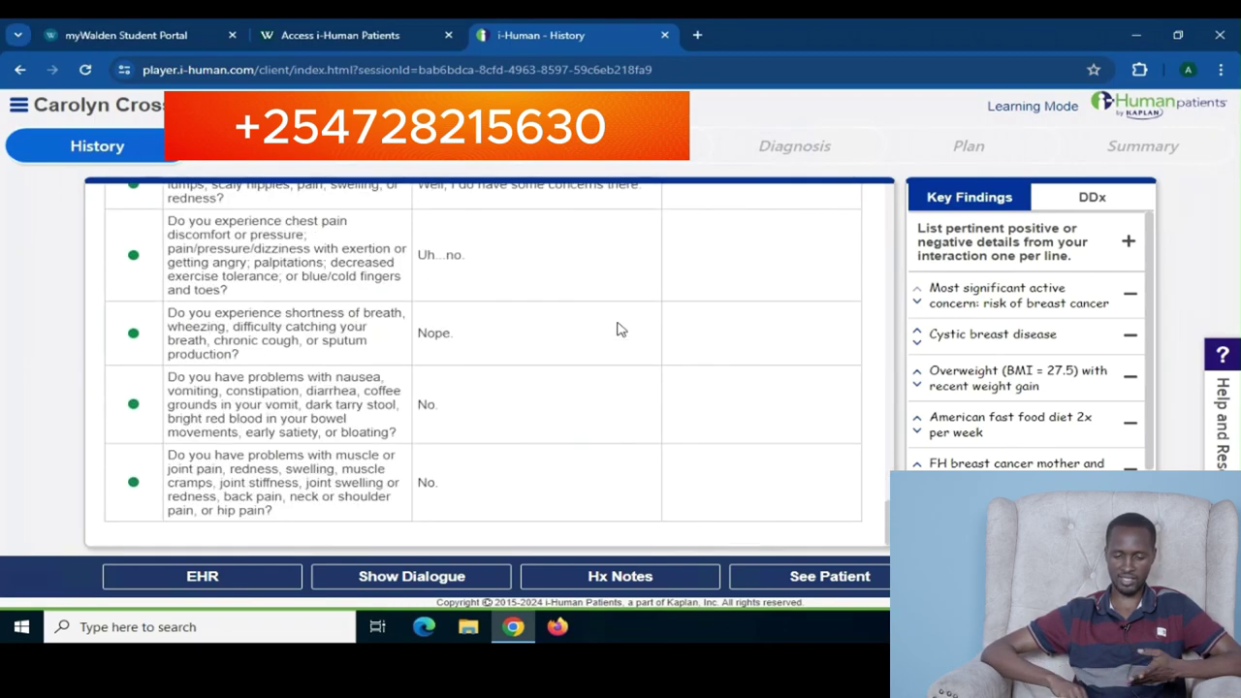
Answer the benign breast process exercise with multiple fluctuating tender lumps and bilateral distribution of similar tender lumps, and proceed to the physical exam
{"action": "left_click", "coordinate": [375, 332]}
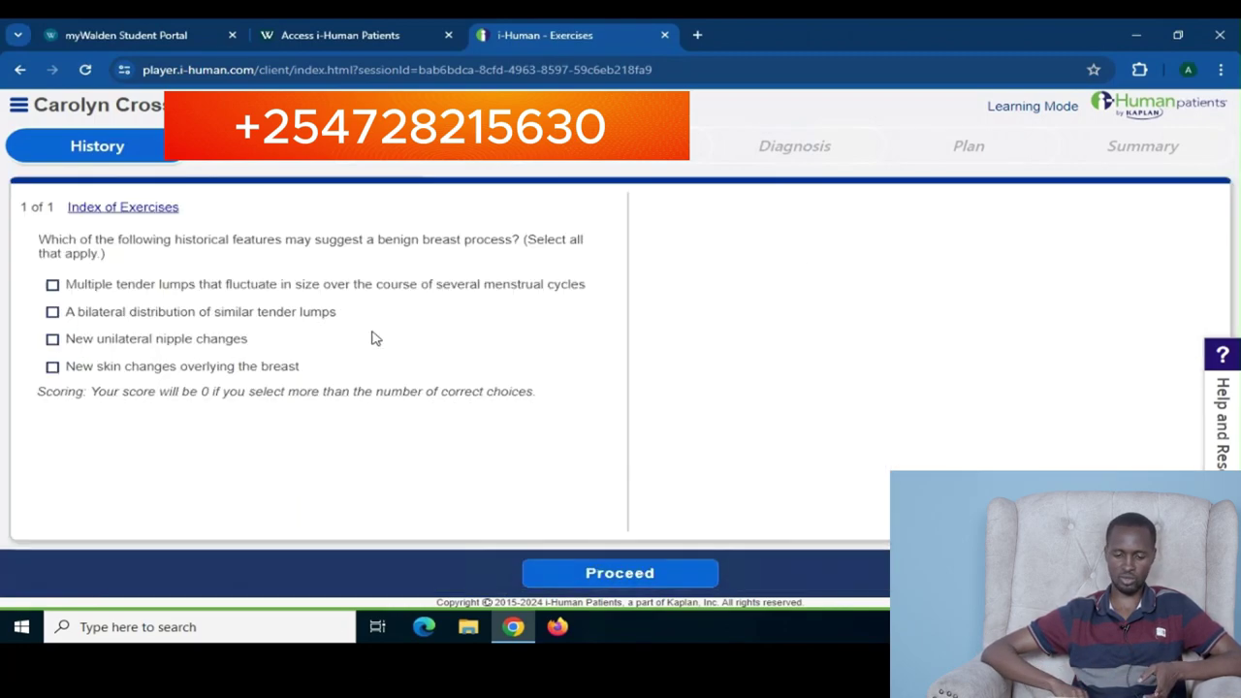
{"action": "left_click", "coordinate": [53, 284]}
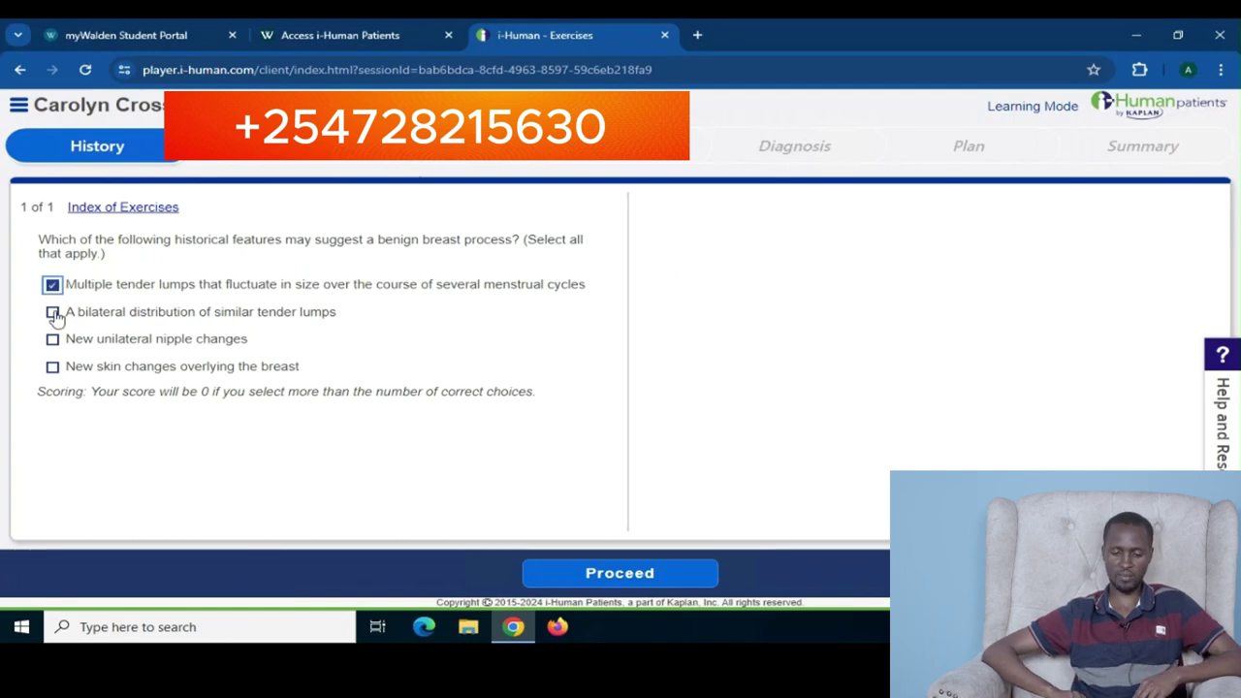
{"action": "left_click", "coordinate": [53, 311]}
{"action": "left_click", "coordinate": [621, 573]}
{"action": "left_click", "coordinate": [605, 573]}
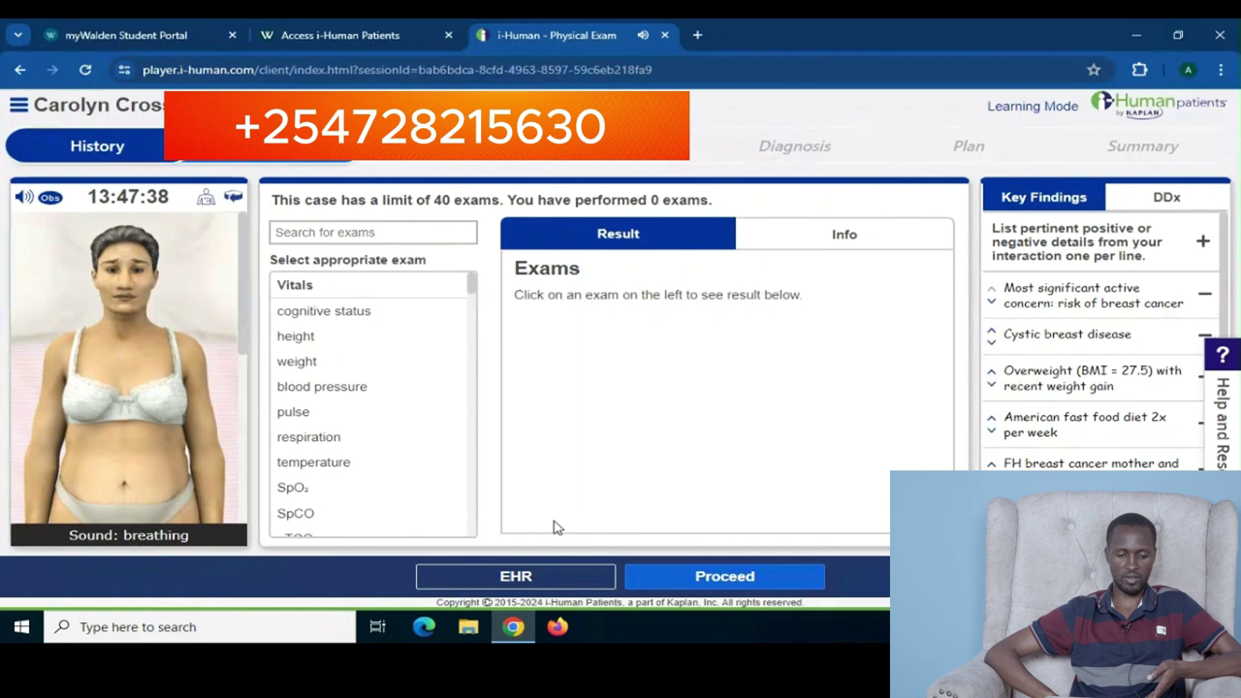
Start the blood pressure exam with the patient in the Standing (Orthostatic) position and the cuff on the Left Arm
{"action": "left_click", "coordinate": [324, 387]}
{"action": "left_click_drag", "start_coordinate": [242, 349], "coordinate": [250, 488]}
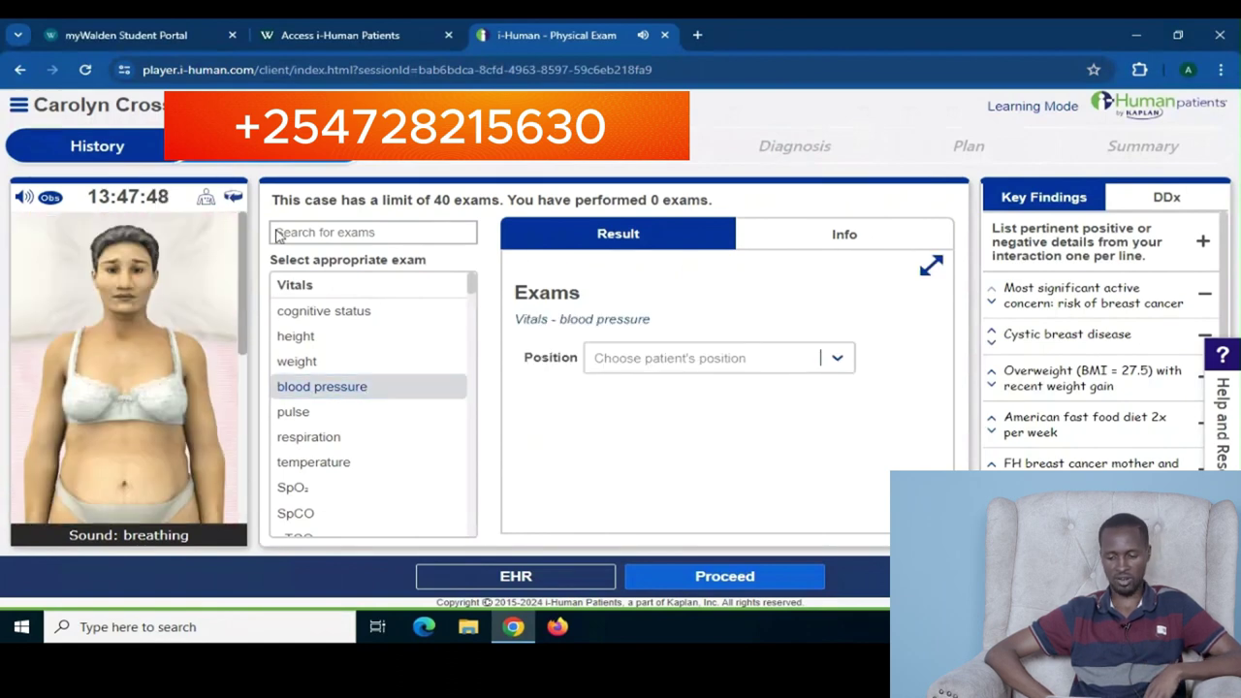
{"action": "left_click", "coordinate": [840, 358]}
{"action": "left_click", "coordinate": [669, 424]}
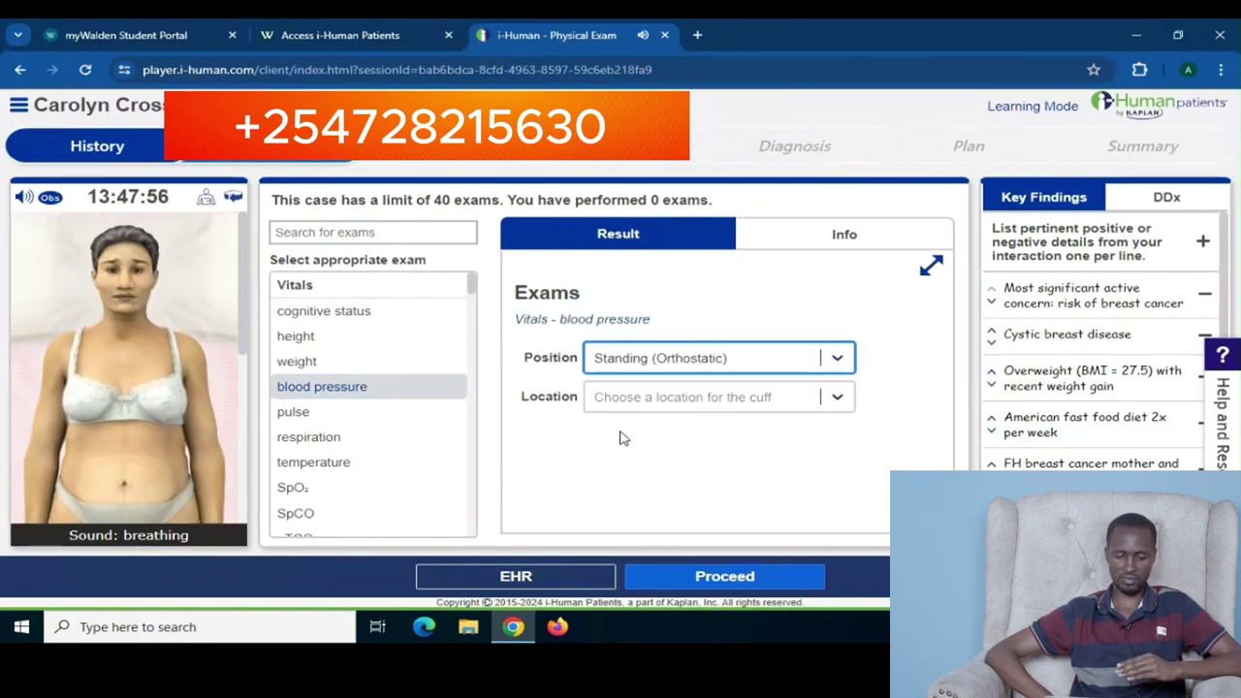
{"action": "left_click", "coordinate": [822, 398]}
{"action": "left_click", "coordinate": [652, 445]}
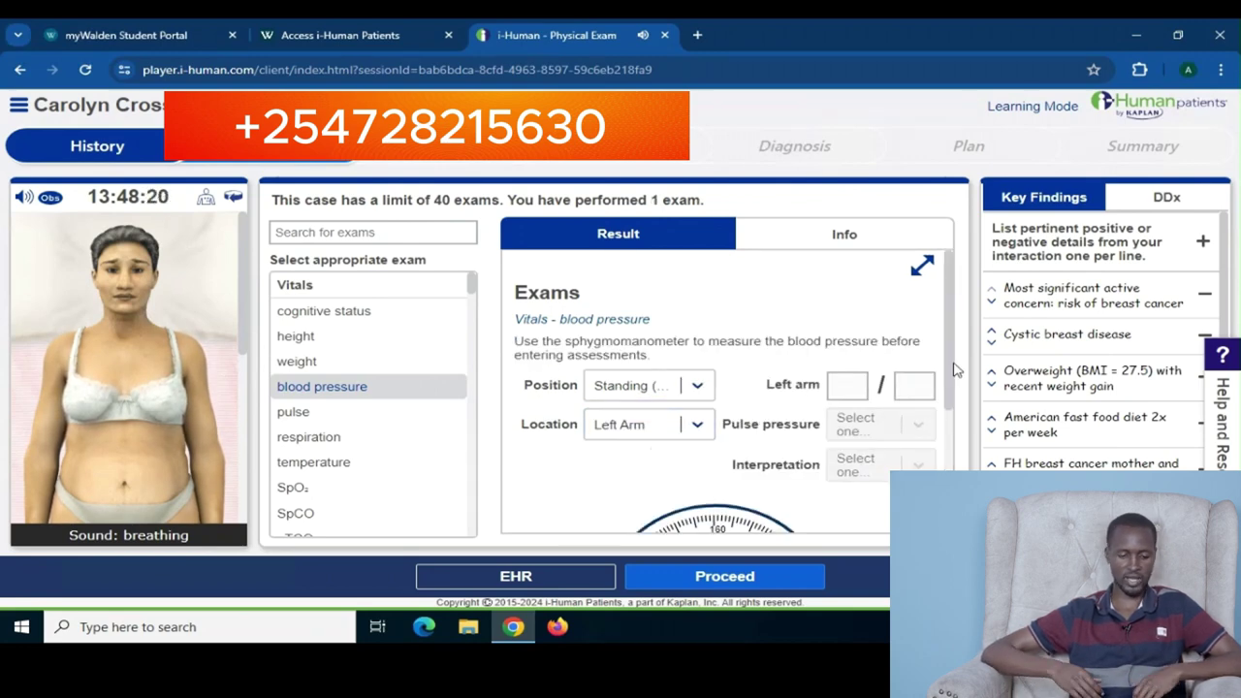
Inflate the sphygmomanometer cuff to measure the left arm's blood pressure
{"action": "scroll", "coordinate": [950, 441], "scroll_direction": "down", "scroll_amount": 2}
{"action": "scroll", "coordinate": [950, 436], "scroll_direction": "down", "scroll_amount": 2}
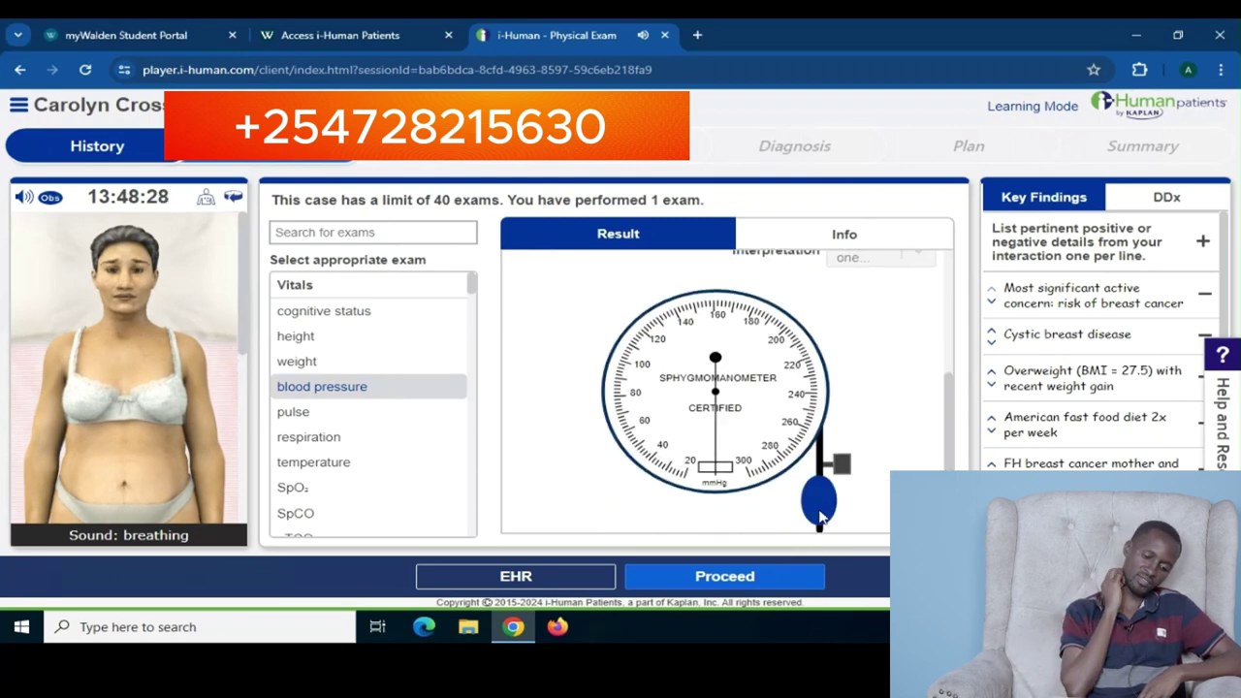
{"action": "left_click", "coordinate": [819, 509]}
{"action": "left_click", "coordinate": [819, 509]}
{"action": "left_click", "coordinate": [819, 513]}
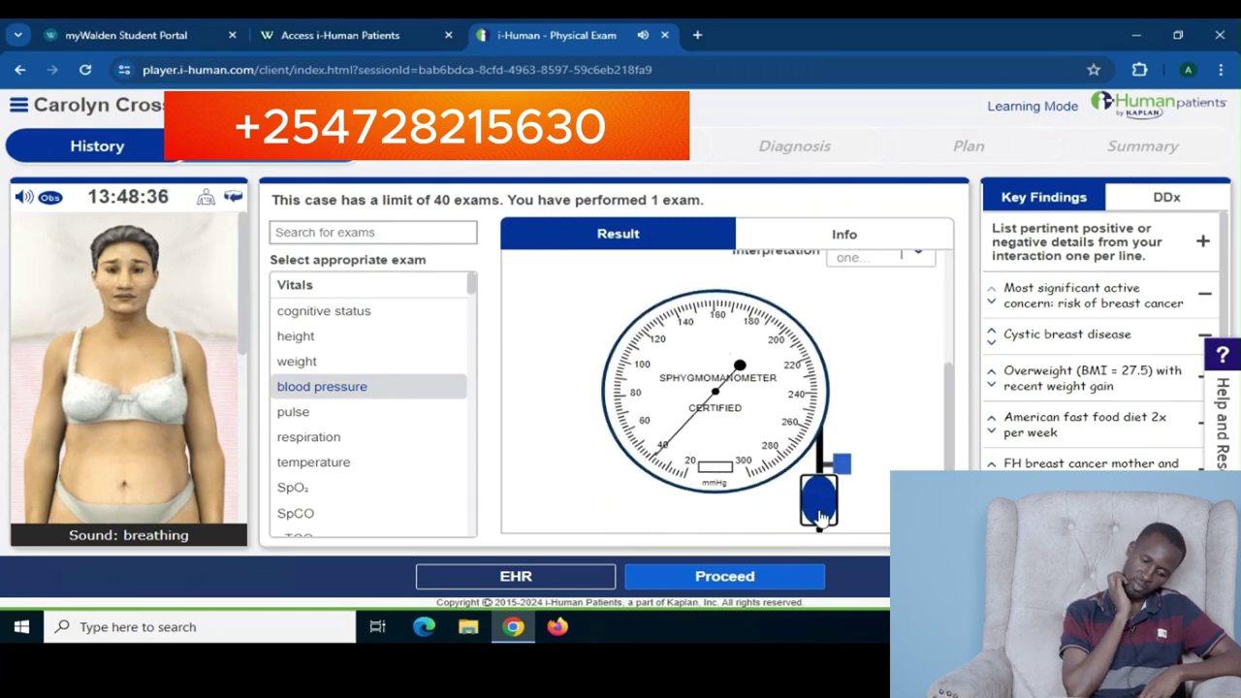
{"action": "left_click", "coordinate": [819, 512]}
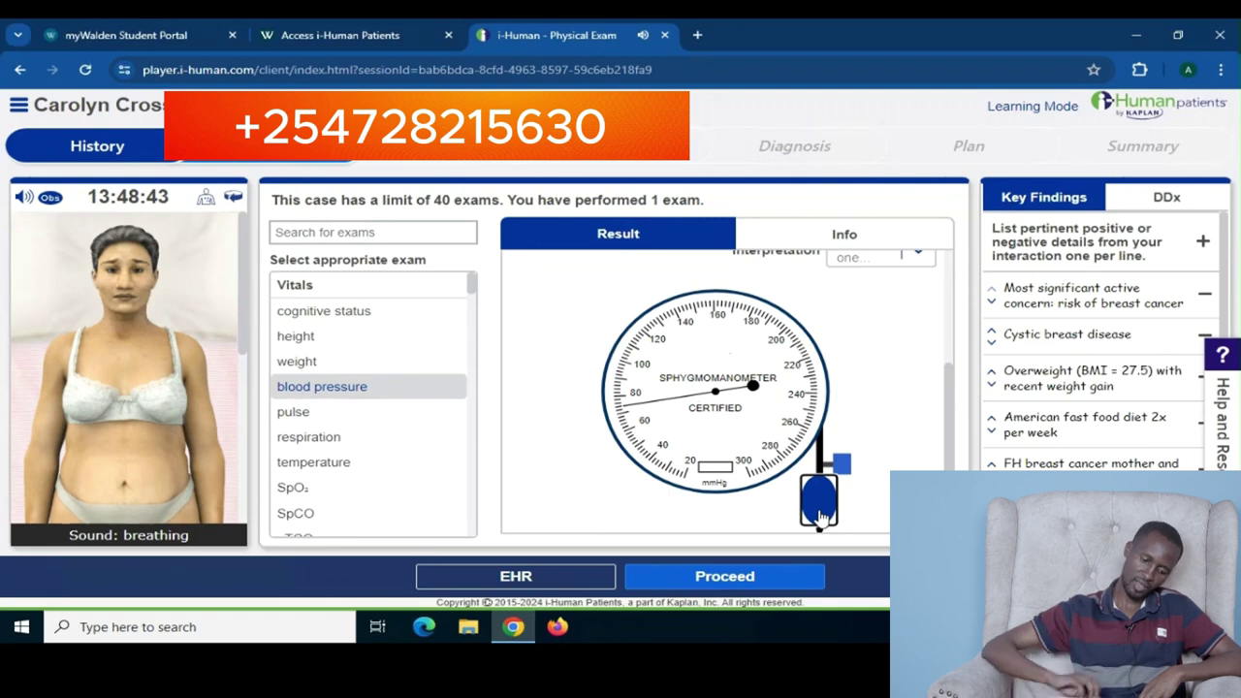
{"action": "left_click", "coordinate": [819, 514]}
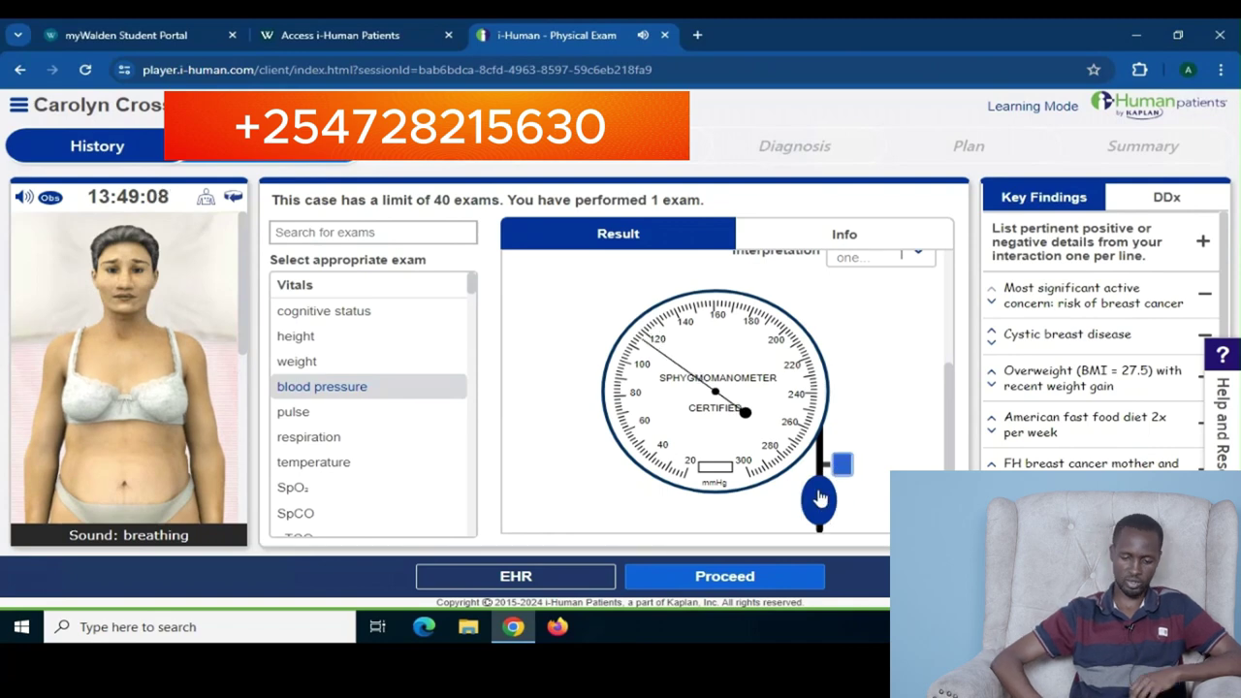
Record the left arm blood pressure as 122/72
{"action": "scroll", "coordinate": [834, 427], "scroll_direction": "up", "scroll_amount": 2}
{"action": "left_click", "coordinate": [845, 332]}
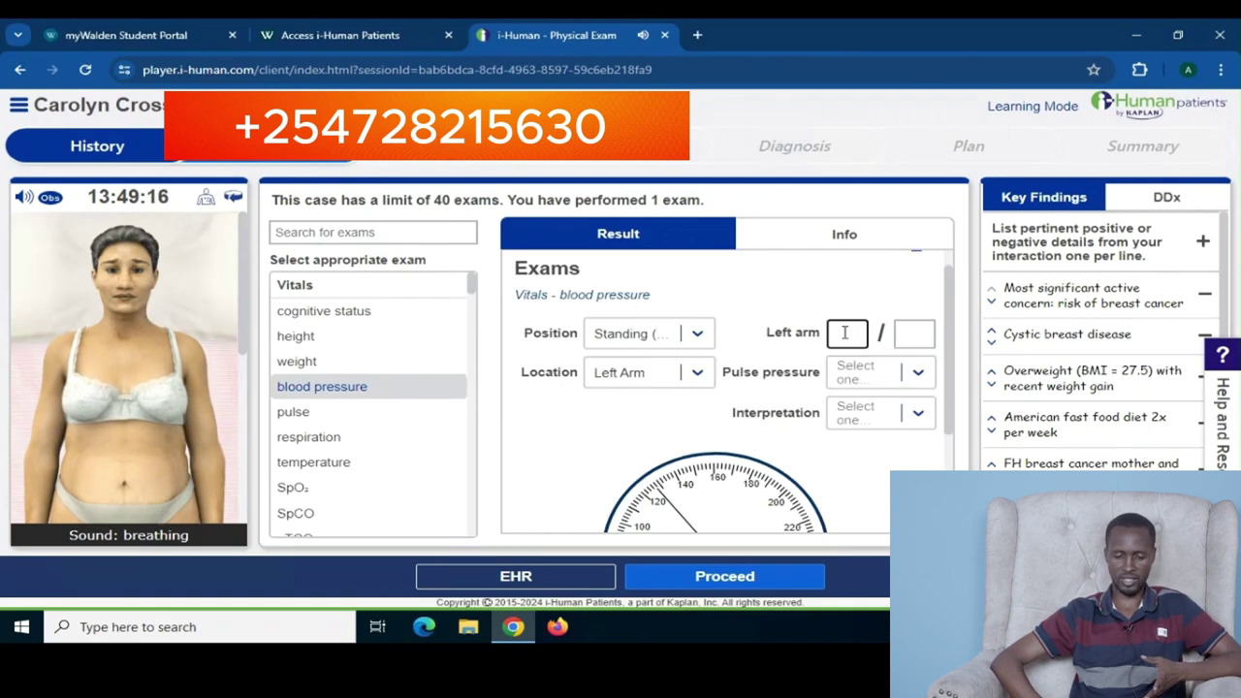
{"action": "type", "text": "122"}
{"action": "left_click", "coordinate": [917, 333]}
{"action": "key", "text": "ctrl+alt+Break"}
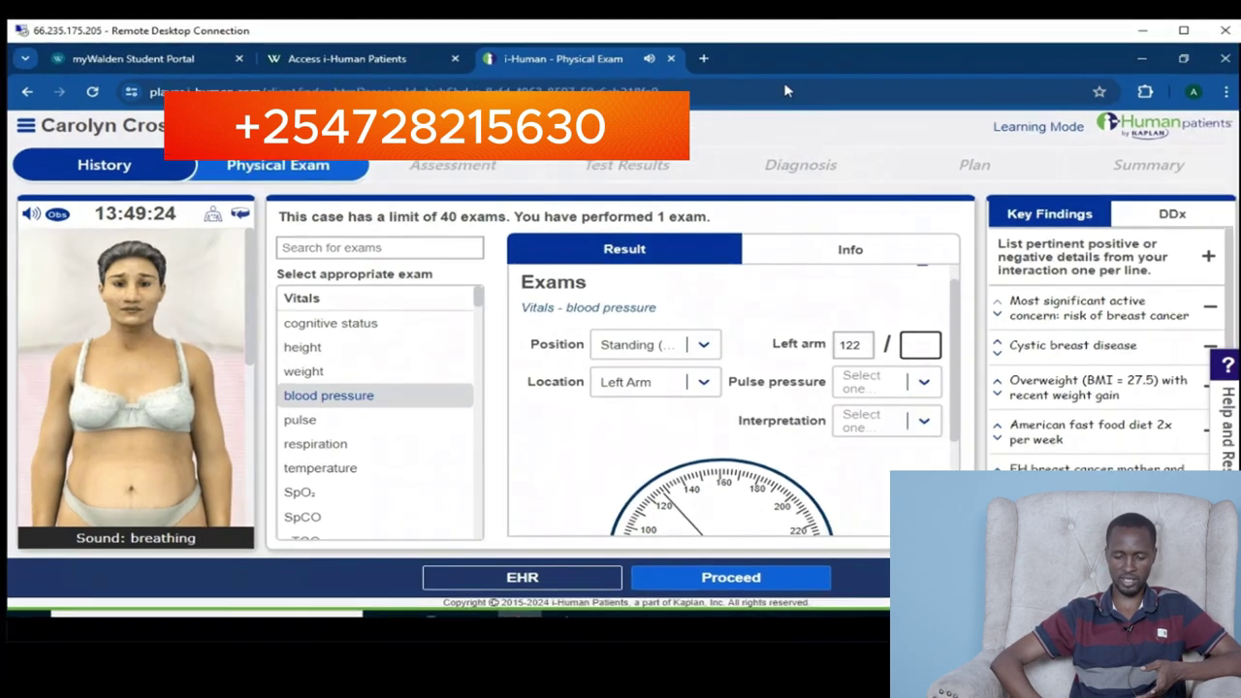
{"action": "left_click", "coordinate": [911, 343]}
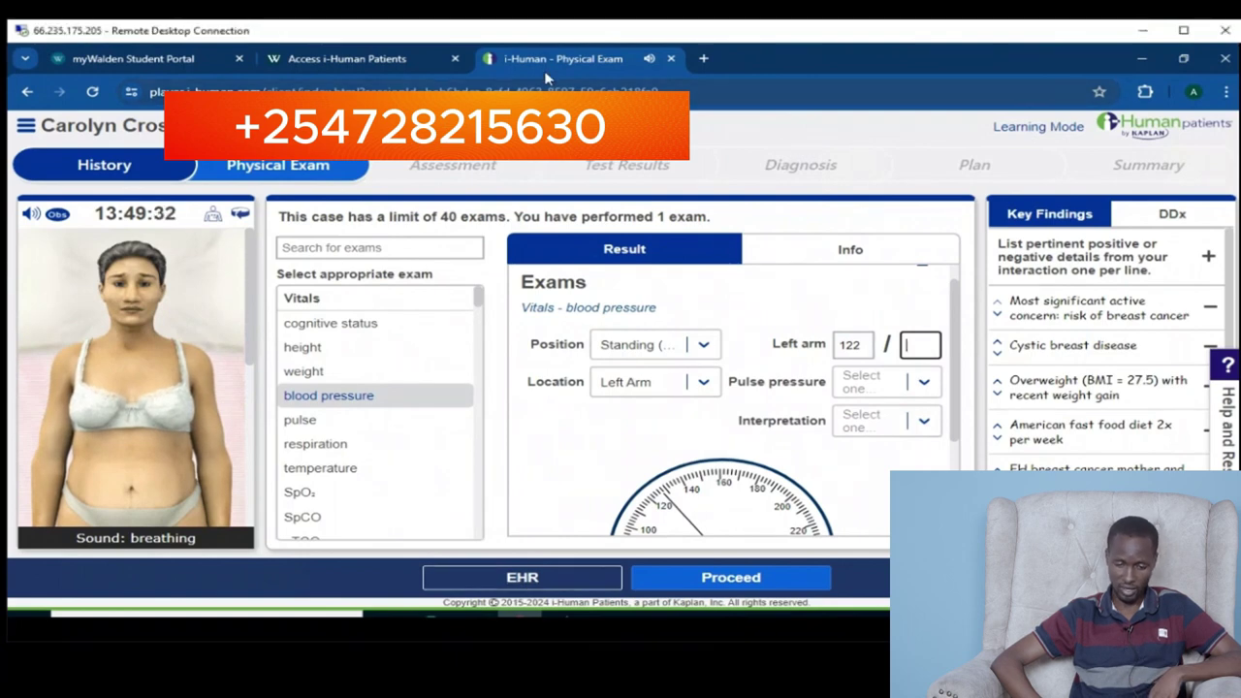
{"action": "type", "text": "72"}
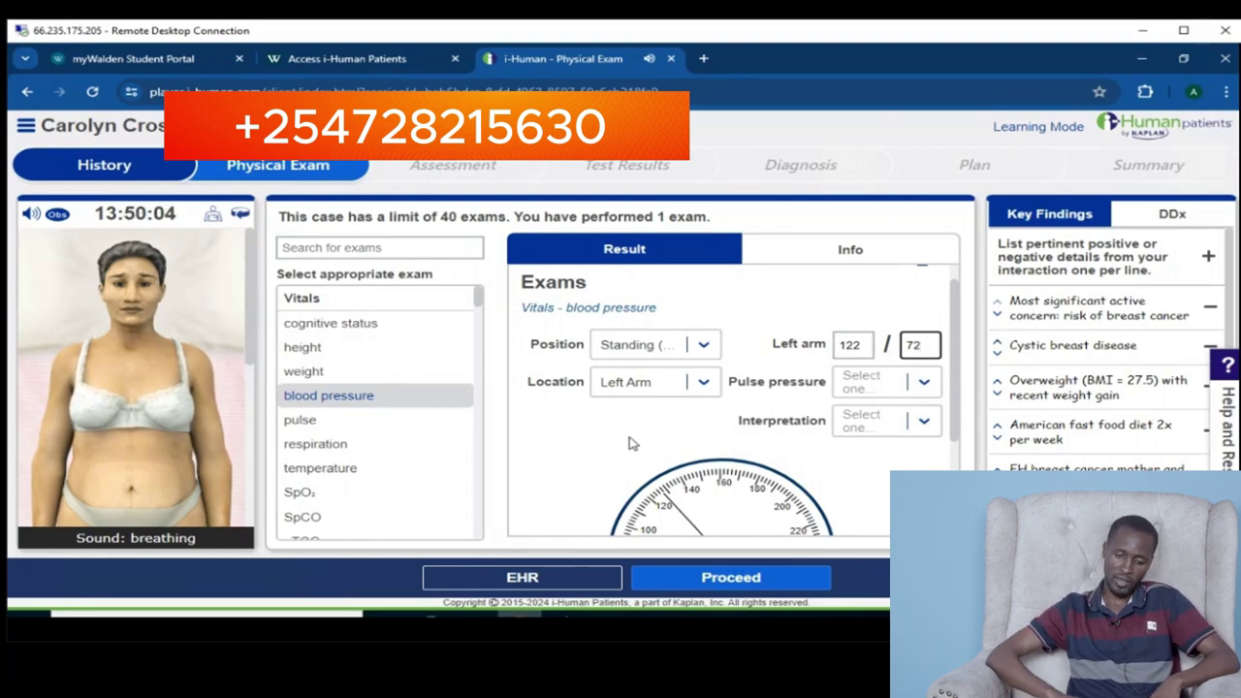
Set the left arm's pulse pressure to normal and the interpretation to normotensive
{"action": "left_click", "coordinate": [883, 381]}
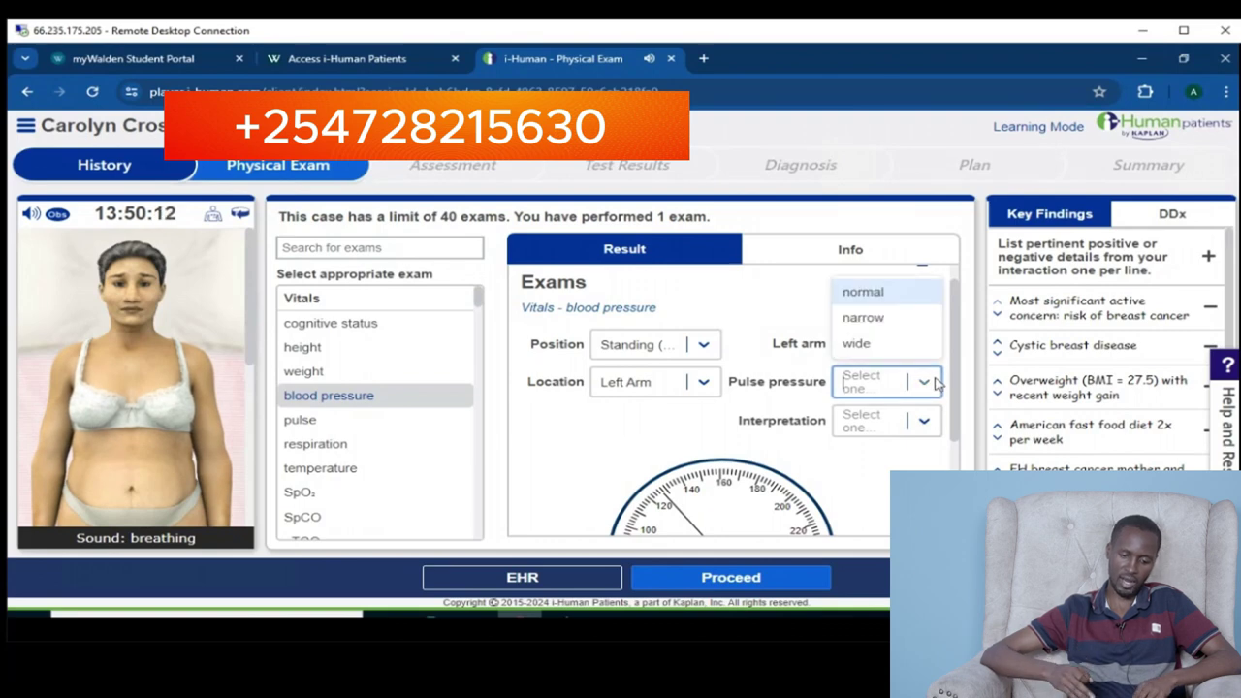
{"action": "left_click", "coordinate": [868, 291]}
{"action": "left_click", "coordinate": [884, 419]}
{"action": "left_click", "coordinate": [900, 332]}
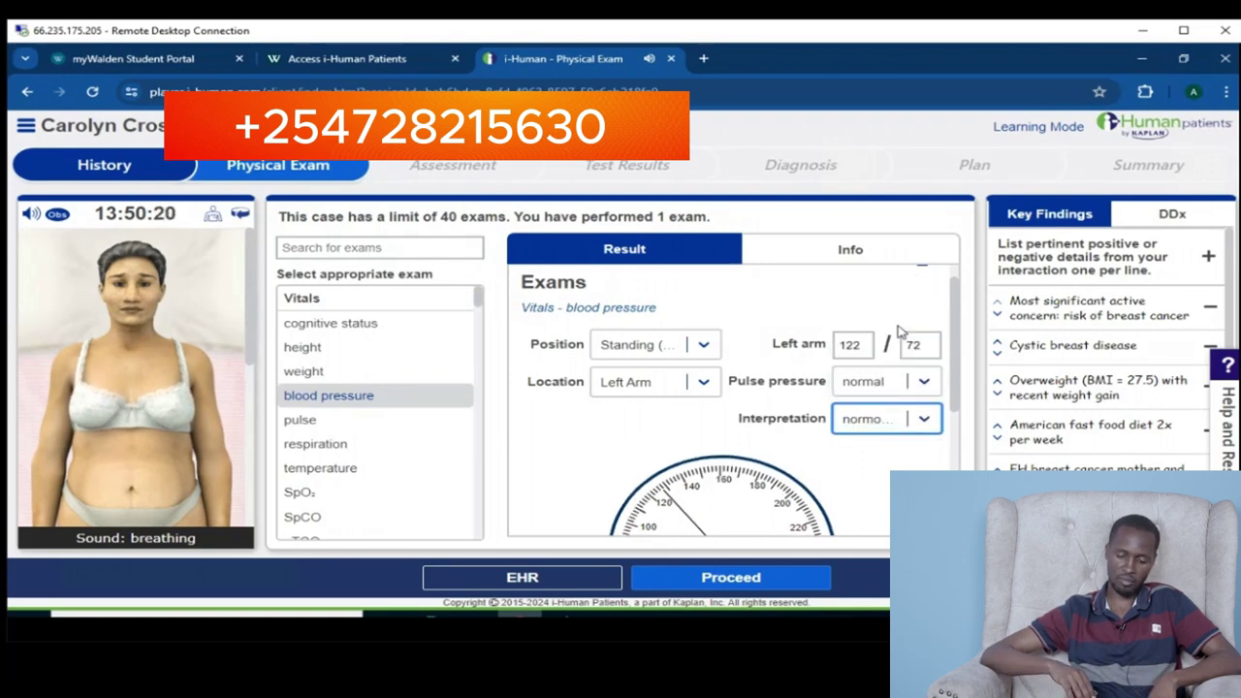
Set the left arm's pulse pressure to wide and the interpretation to elevated
{"action": "left_click", "coordinate": [921, 384]}
{"action": "left_click", "coordinate": [880, 343]}
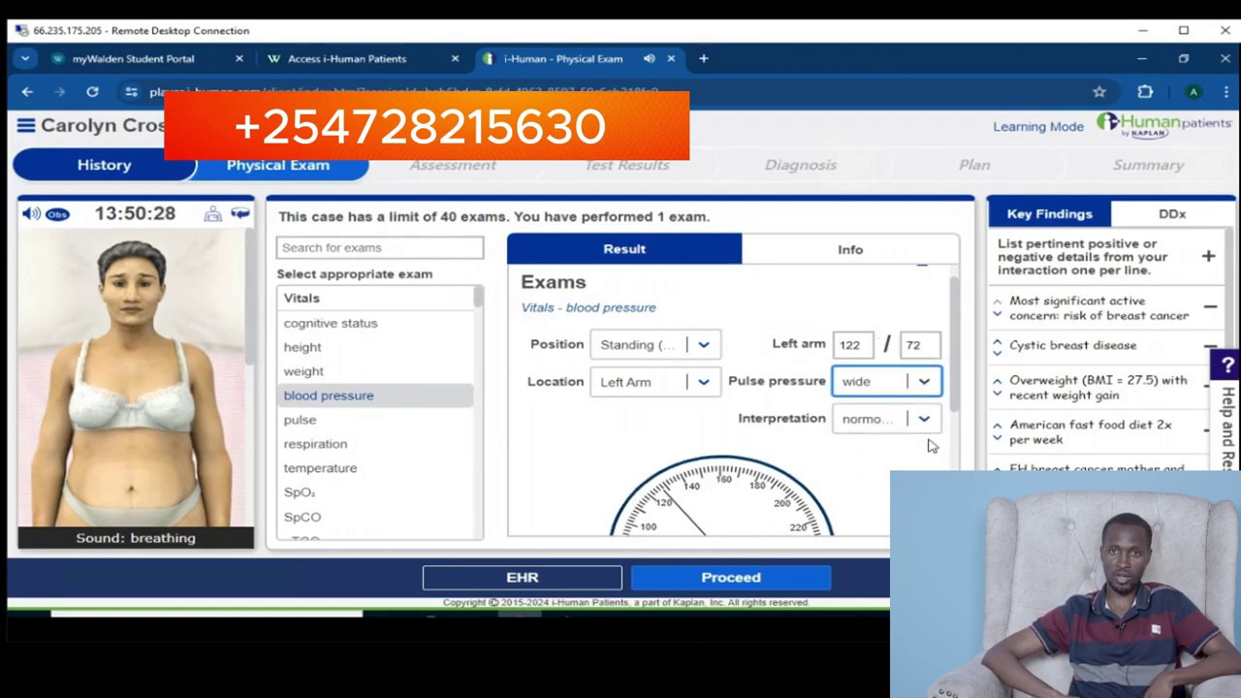
{"action": "left_click", "coordinate": [925, 419]}
{"action": "left_click", "coordinate": [865, 356]}
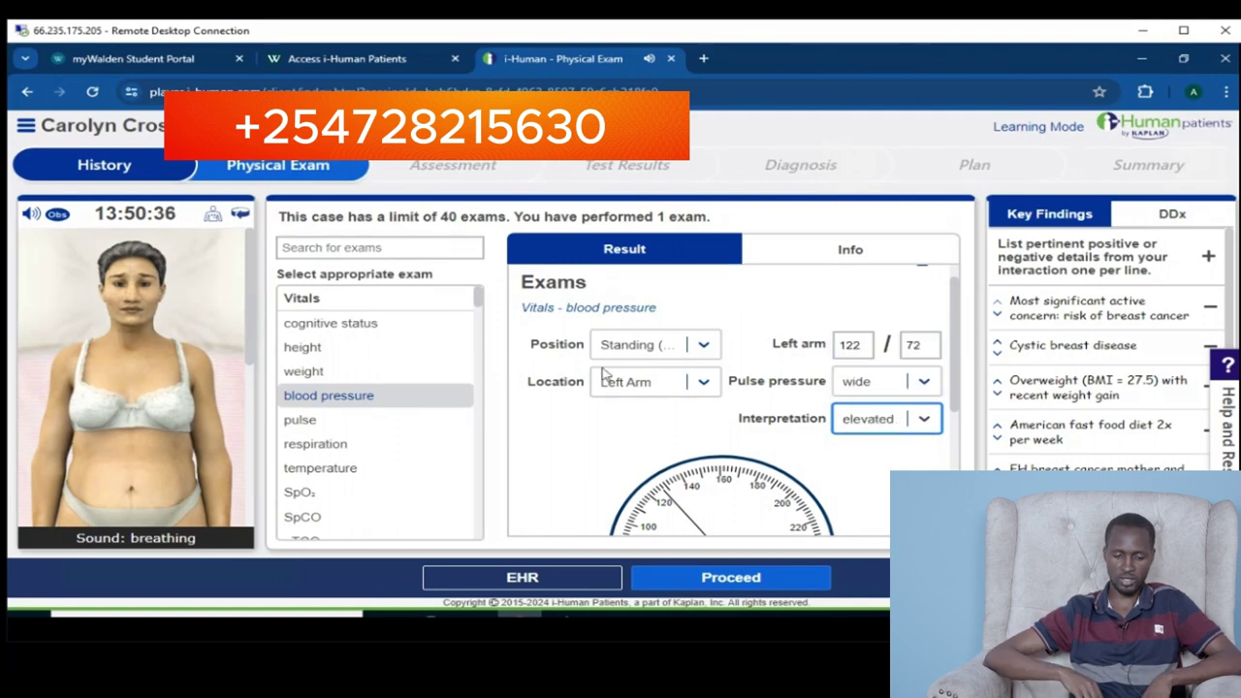
Switch the cuff location to Right Arm and inflate the cuff, releasing some pressure and pumping it up again
{"action": "left_click", "coordinate": [655, 406]}
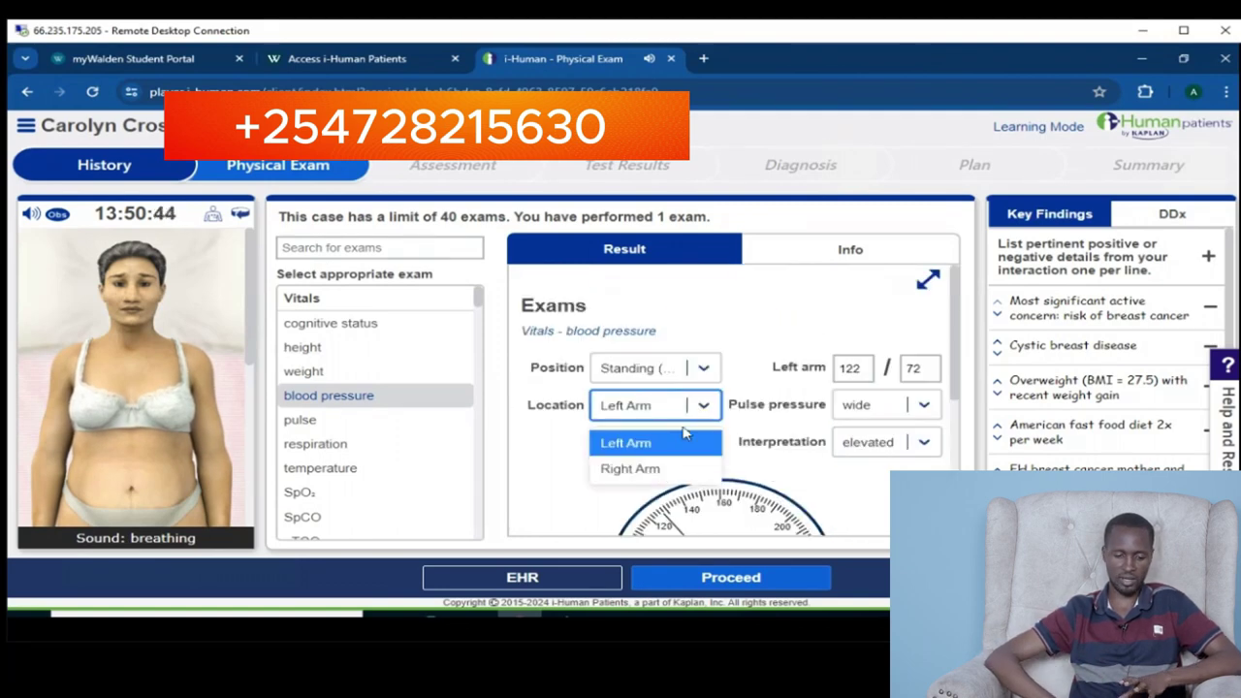
{"action": "left_click", "coordinate": [631, 465]}
{"action": "scroll", "coordinate": [754, 389], "scroll_direction": "down", "scroll_amount": 2}
{"action": "scroll", "coordinate": [755, 389], "scroll_direction": "down", "scroll_amount": 1}
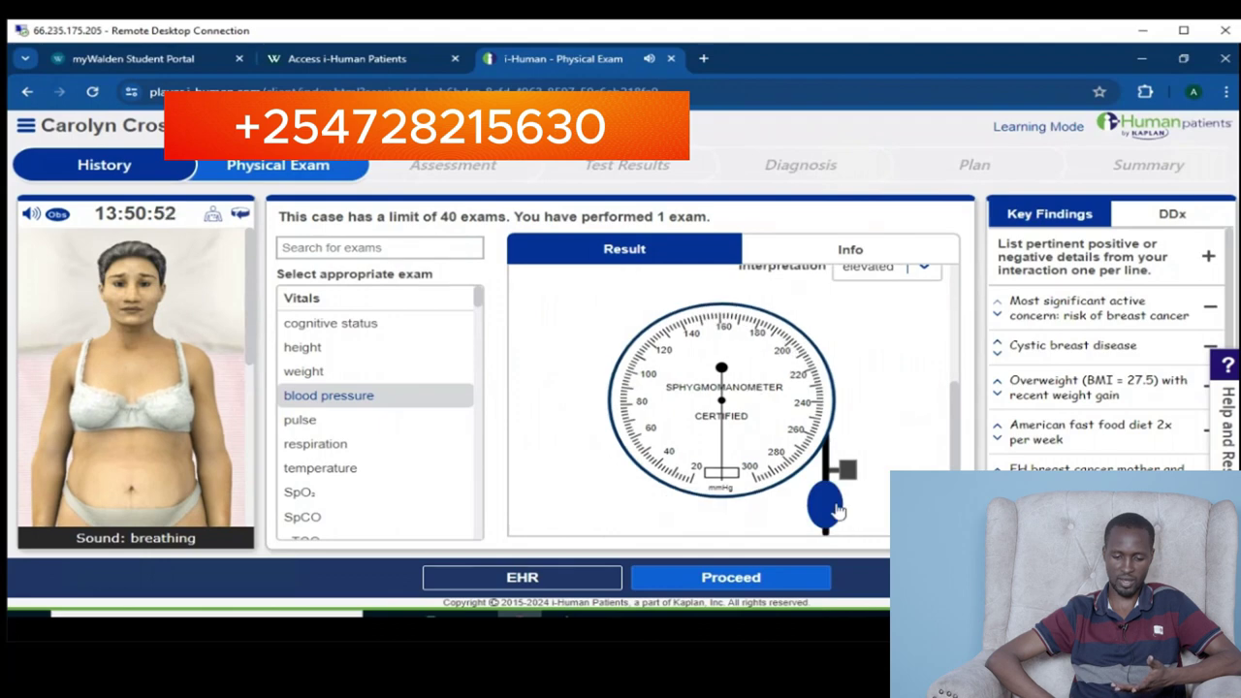
{"action": "left_click", "coordinate": [836, 511]}
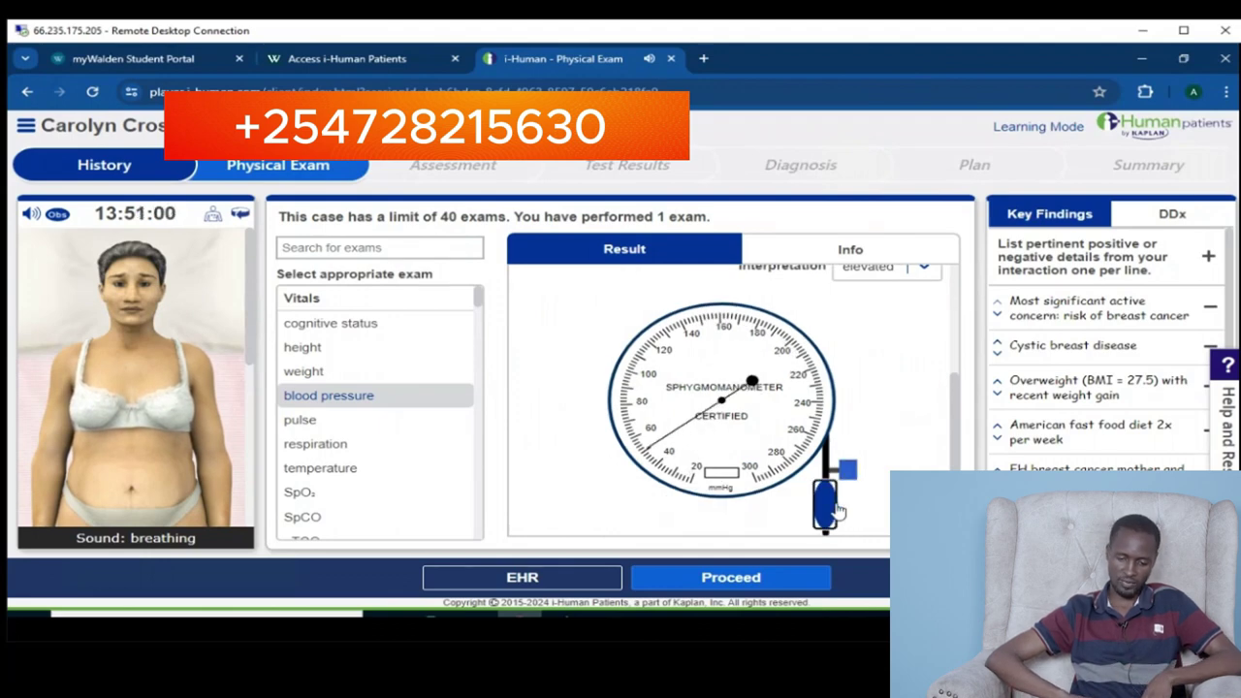
{"action": "left_click", "coordinate": [828, 512]}
{"action": "left_click", "coordinate": [827, 512]}
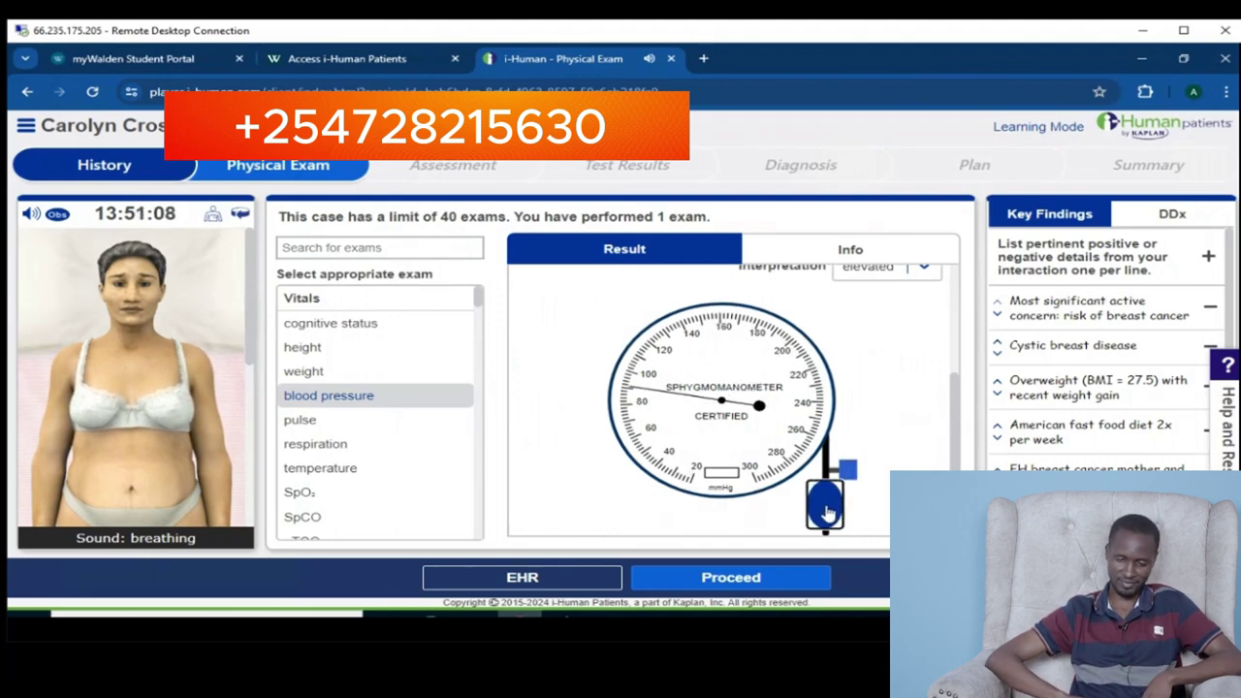
{"action": "left_click", "coordinate": [827, 512]}
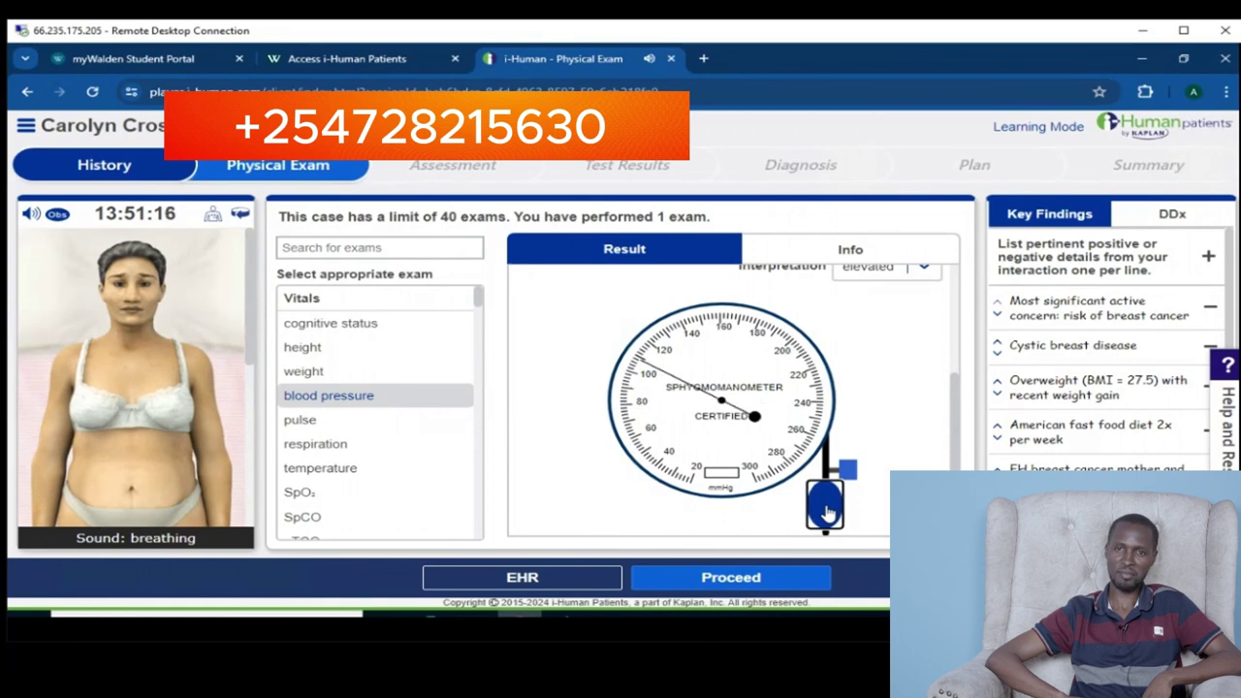
{"action": "left_click", "coordinate": [827, 511]}
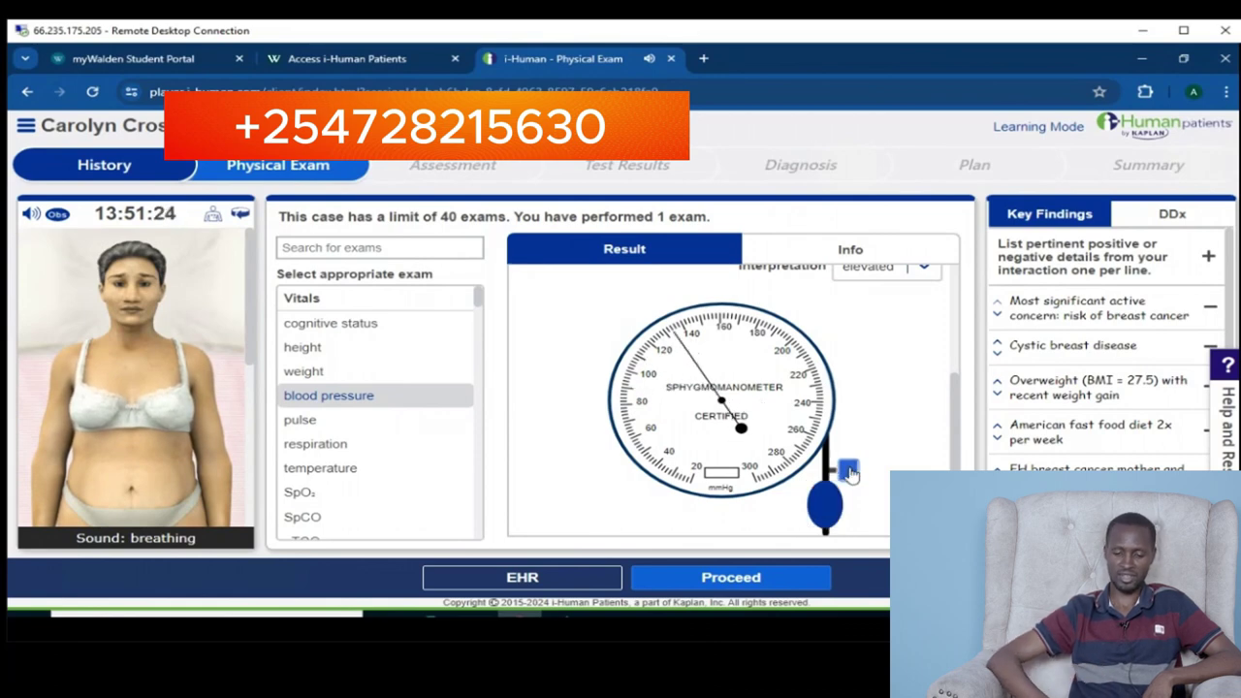
{"action": "left_click", "coordinate": [849, 472]}
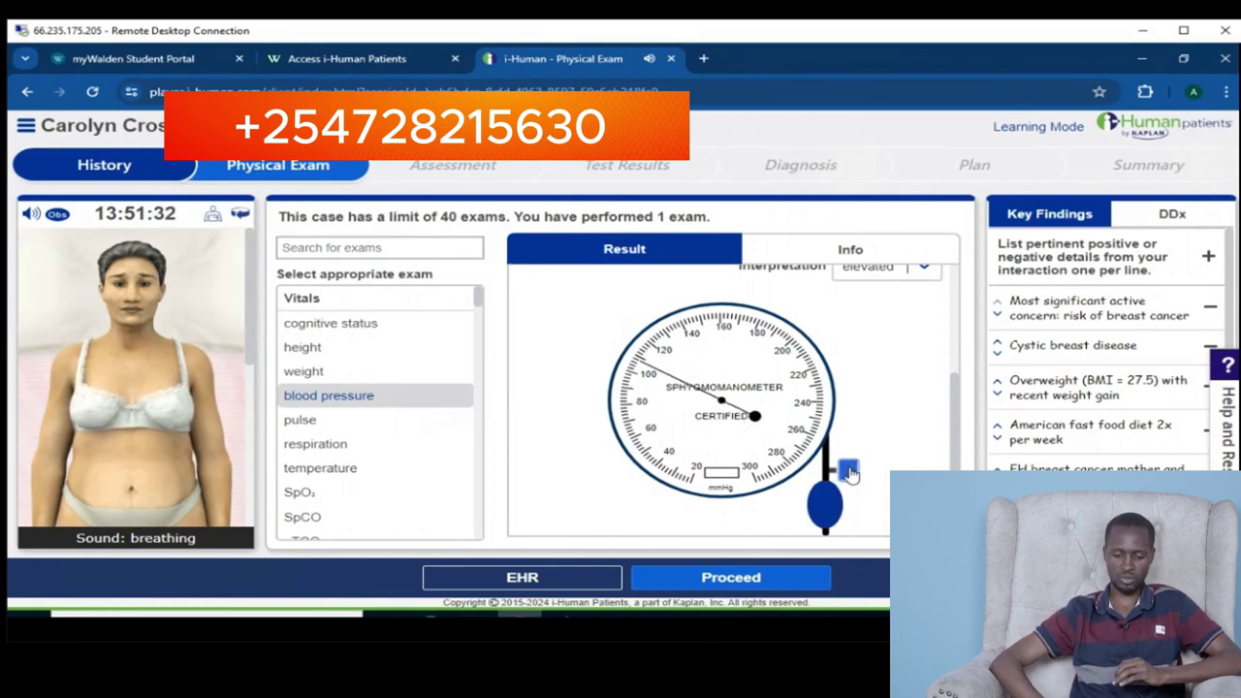
{"action": "left_click", "coordinate": [827, 512]}
{"action": "left_click", "coordinate": [827, 512]}
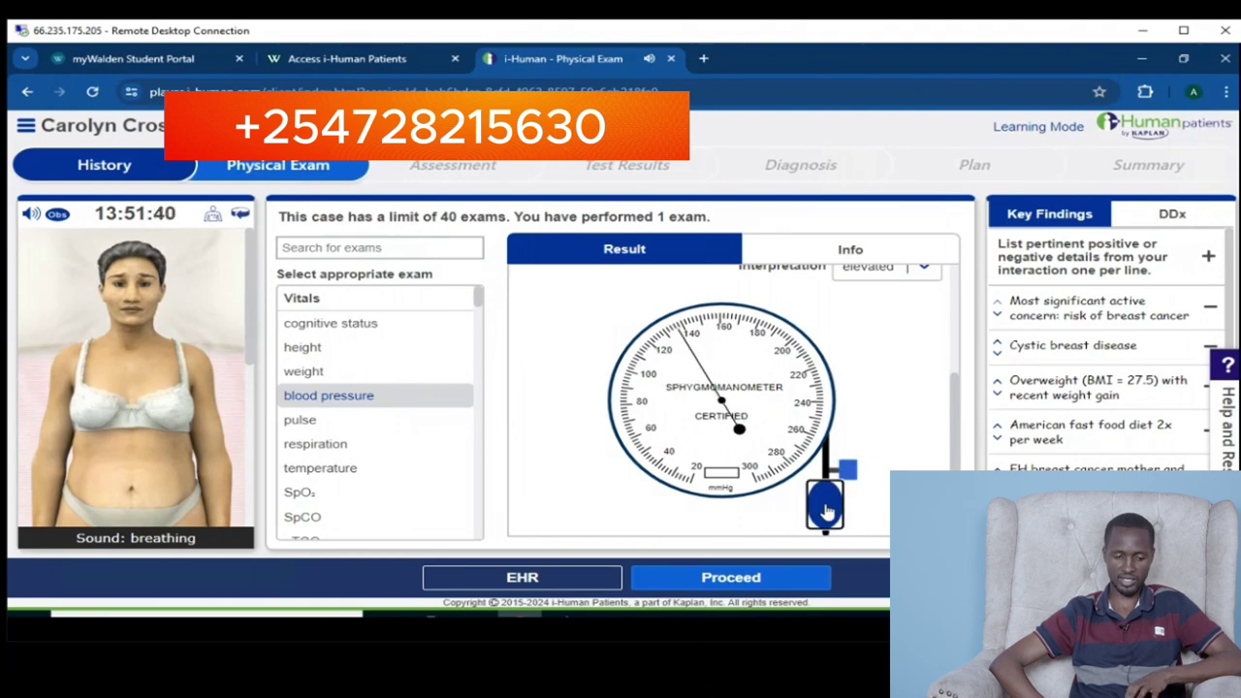
Record the right arm blood pressure as 134/74 and set its pulse pressure to wide
{"action": "scroll", "coordinate": [916, 426], "scroll_direction": "up", "scroll_amount": 3}
{"action": "left_click", "coordinate": [846, 367]}
{"action": "type", "text": "134"}
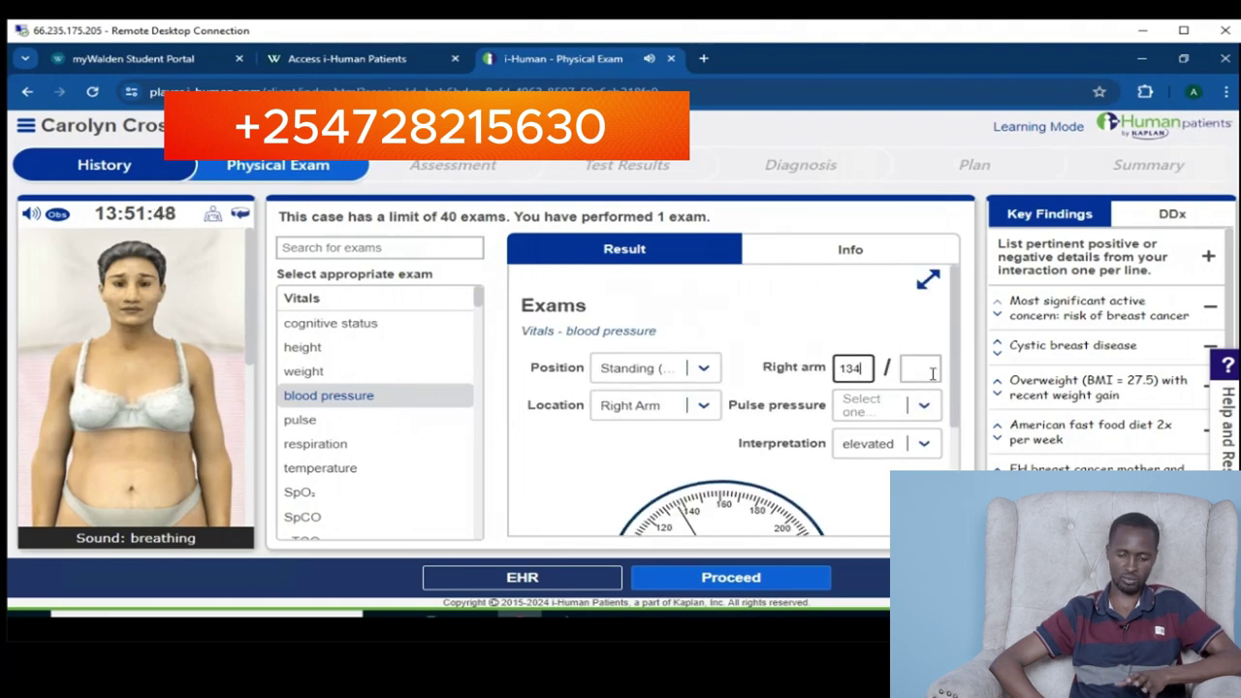
{"action": "left_click", "coordinate": [932, 373]}
{"action": "type", "text": "78"}
{"action": "left_click", "coordinate": [923, 407]}
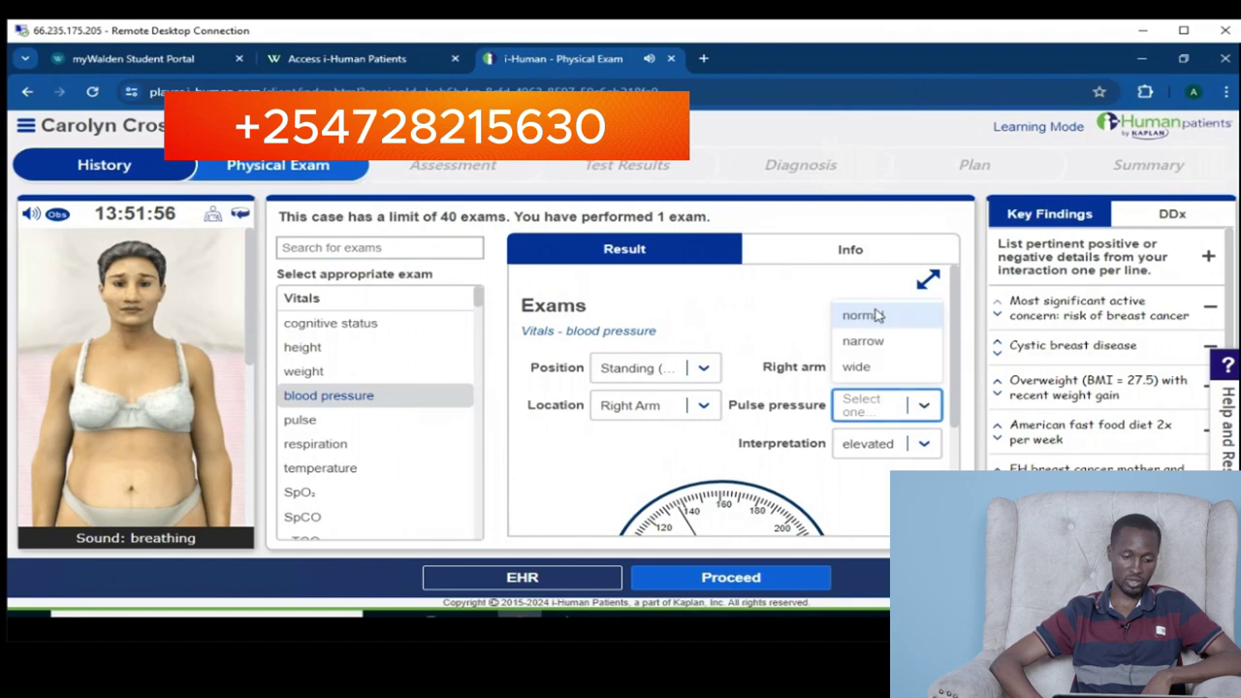
{"action": "left_click", "coordinate": [876, 315]}
{"action": "left_click", "coordinate": [921, 412]}
{"action": "left_click", "coordinate": [862, 362]}
{"action": "scroll", "coordinate": [853, 368], "scroll_direction": "down", "scroll_amount": 3}
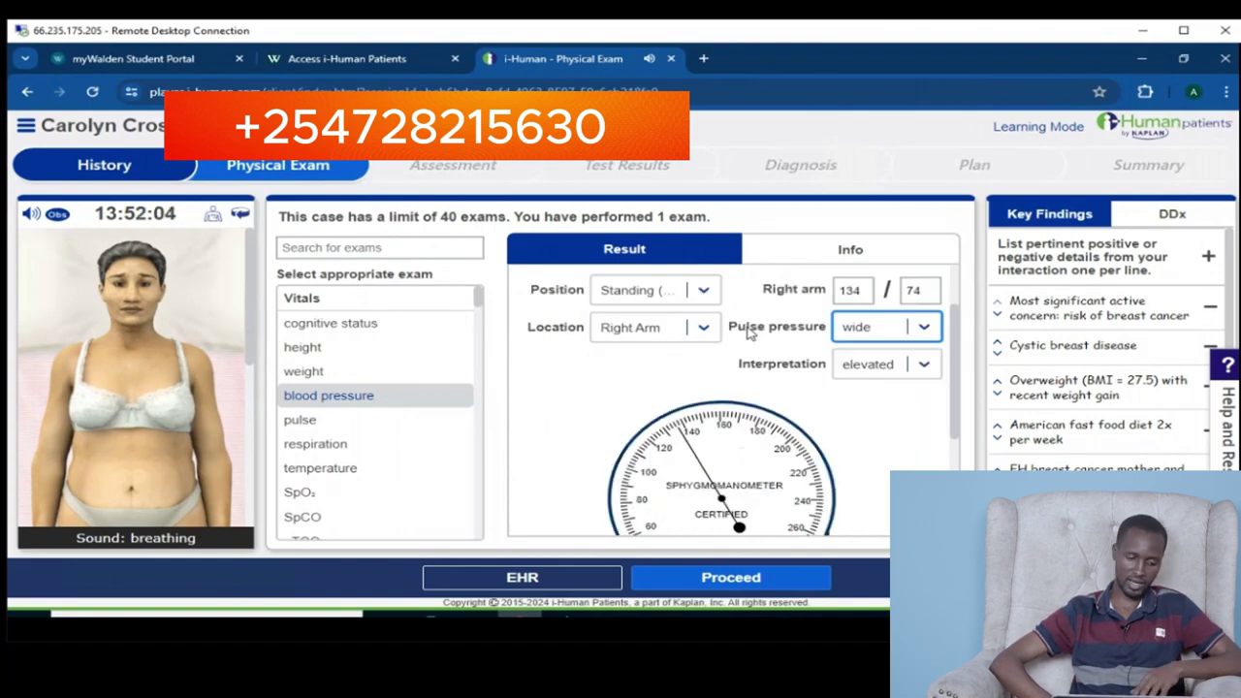
Start the pulse exam and check the left and right carotid pulses on the patient
{"action": "left_click", "coordinate": [299, 420]}
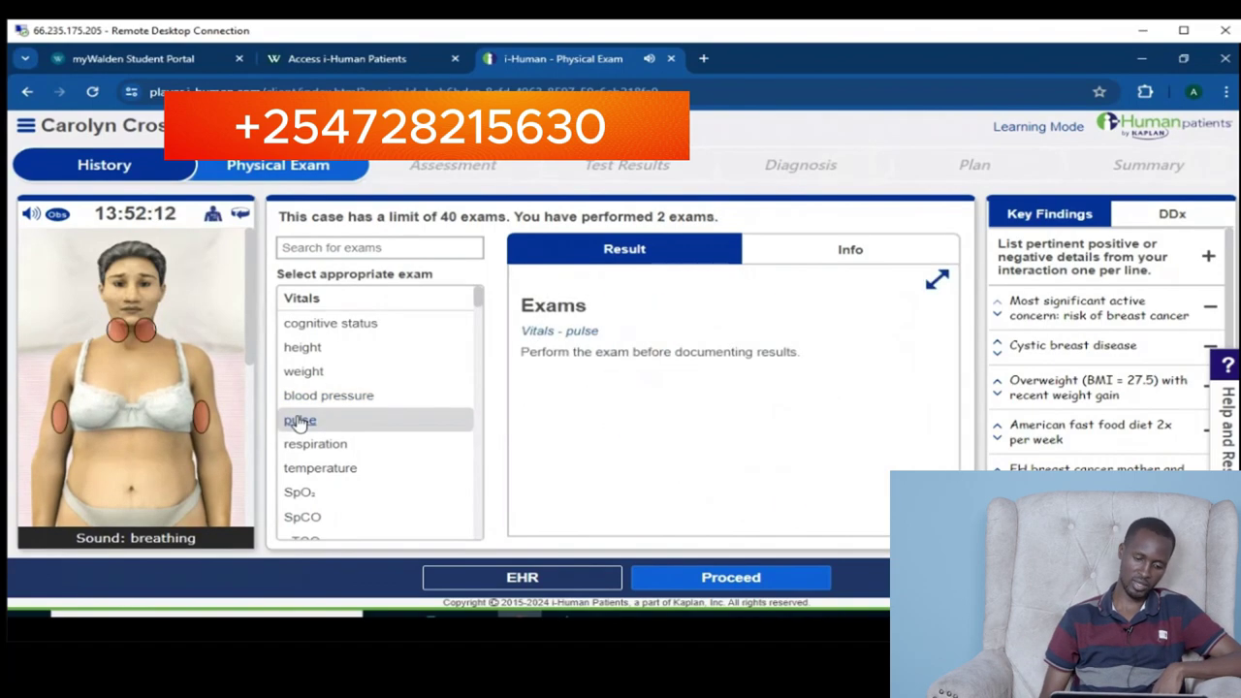
{"action": "left_click", "coordinate": [149, 334]}
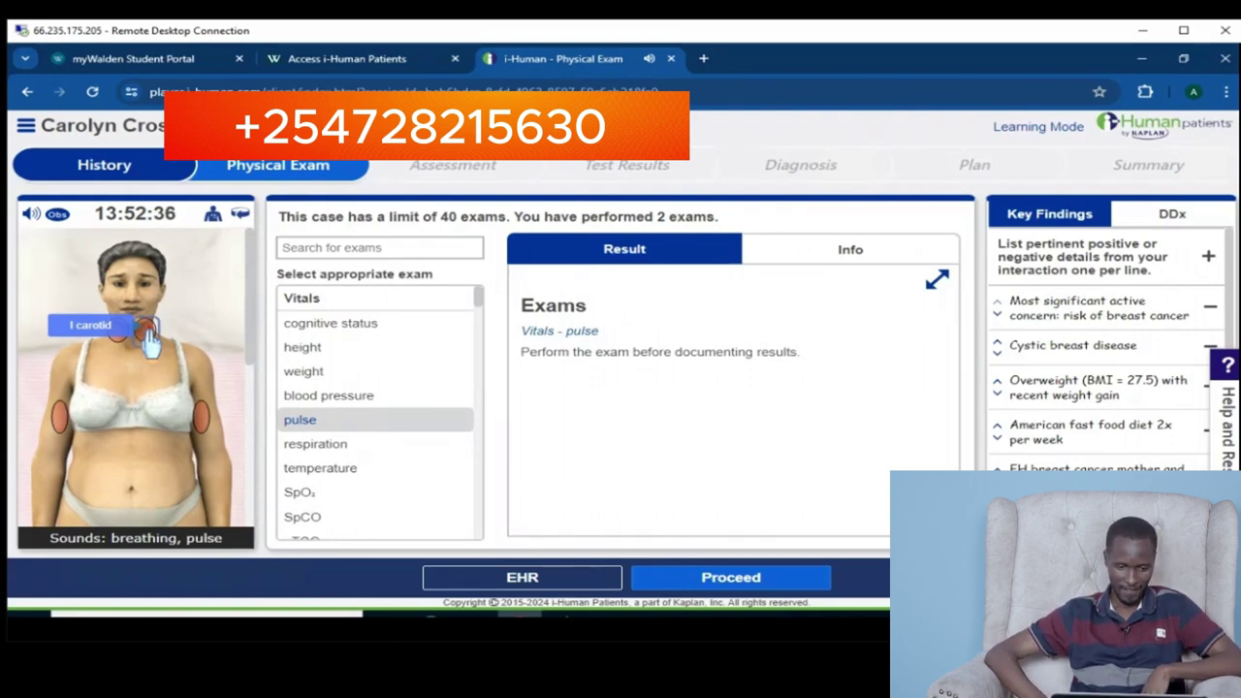
{"action": "left_click", "coordinate": [147, 335]}
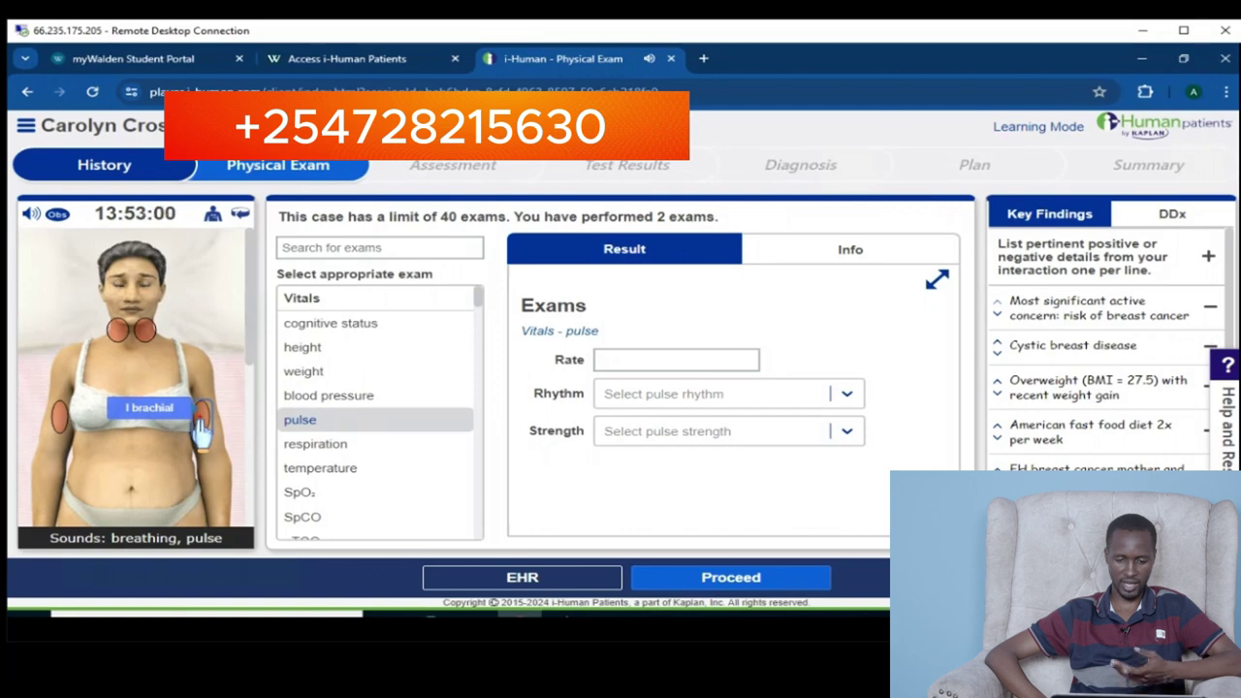
{"action": "left_click", "coordinate": [116, 334]}
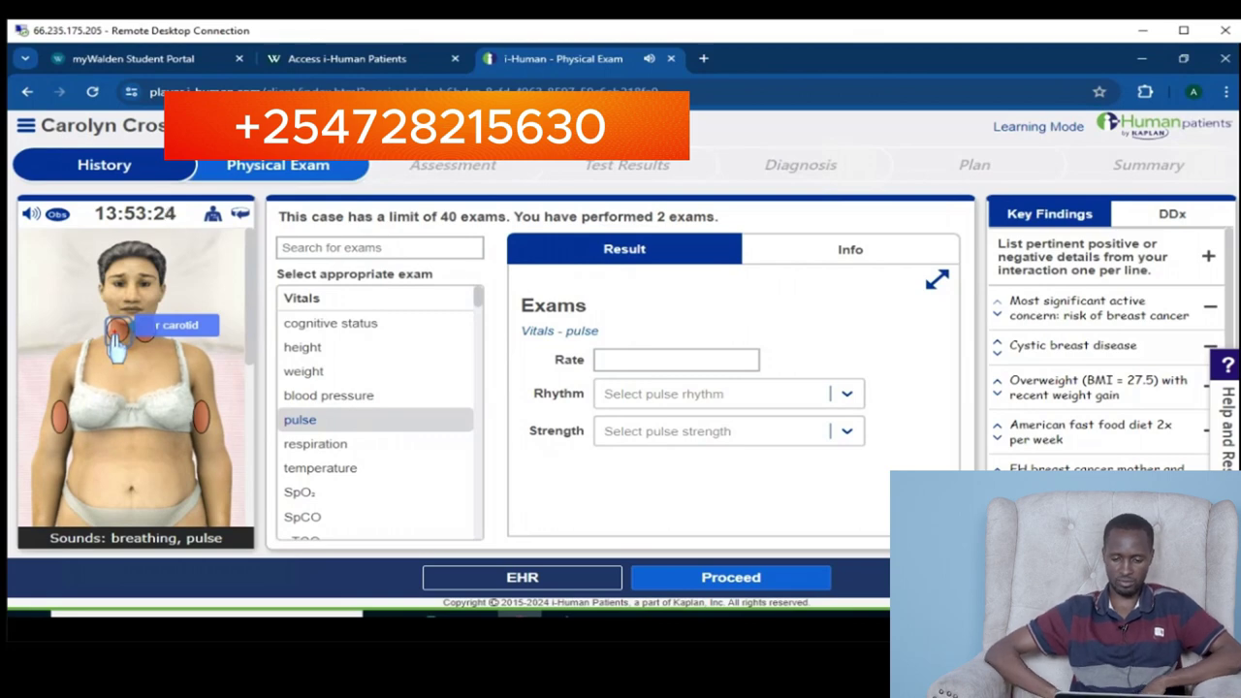
Document the pulse with a rate of 16, a regularly irregular rhythm and normal strength
{"action": "left_click", "coordinate": [617, 359]}
{"action": "type", "text": "16"}
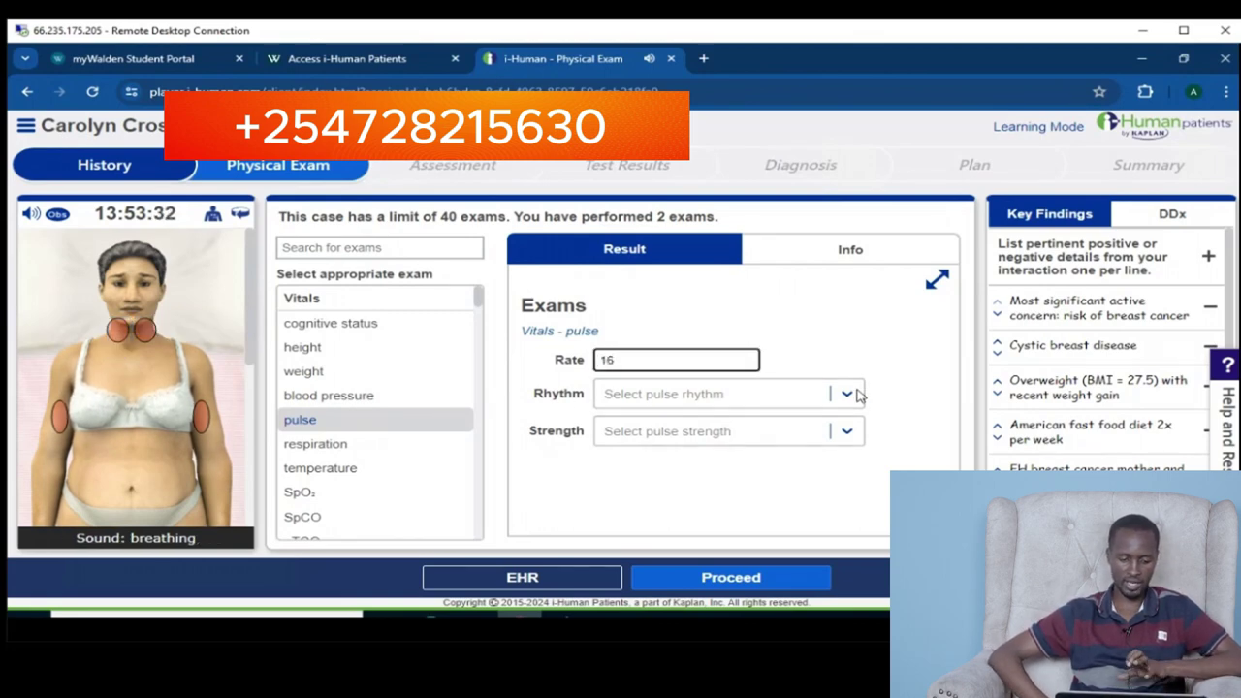
{"action": "left_click", "coordinate": [846, 393]}
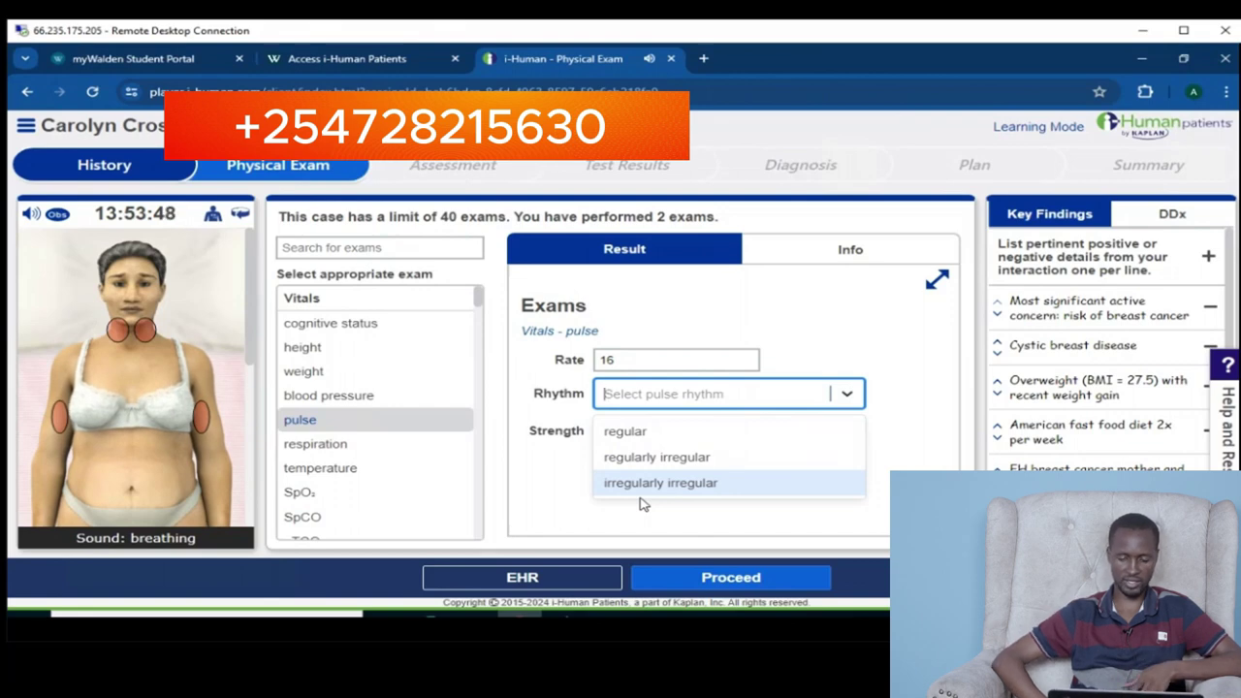
{"action": "left_click", "coordinate": [645, 458]}
{"action": "left_click", "coordinate": [845, 430]}
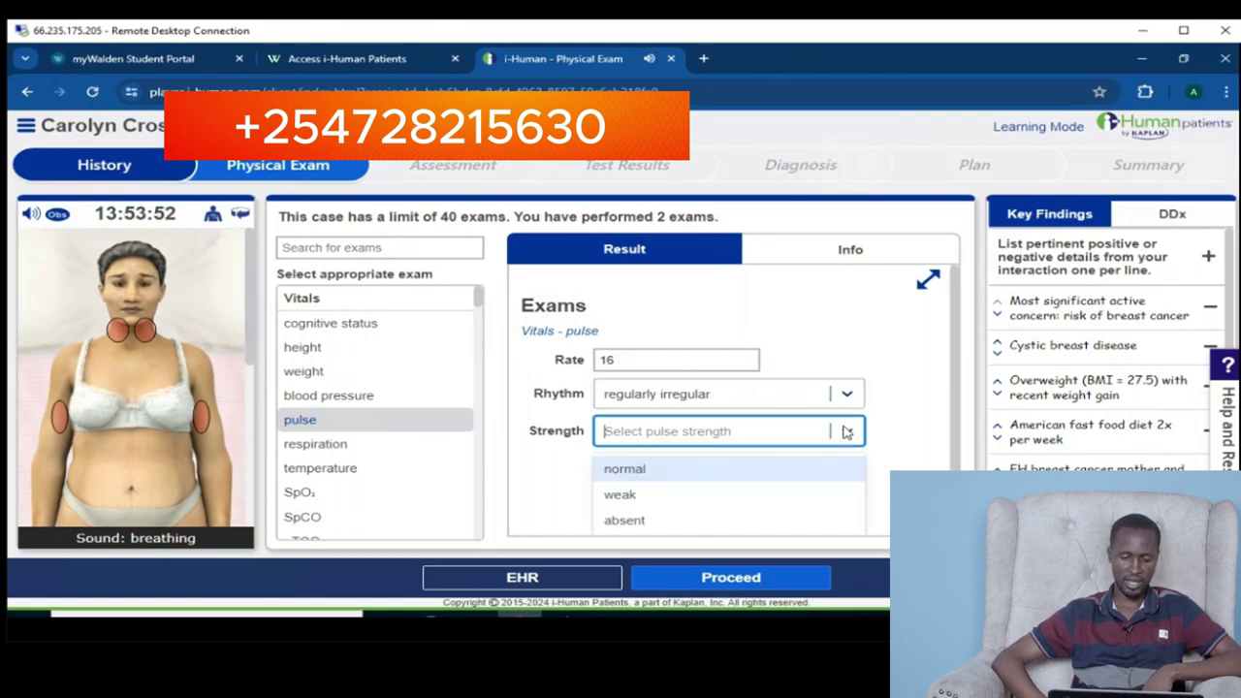
{"action": "left_click", "coordinate": [646, 469]}
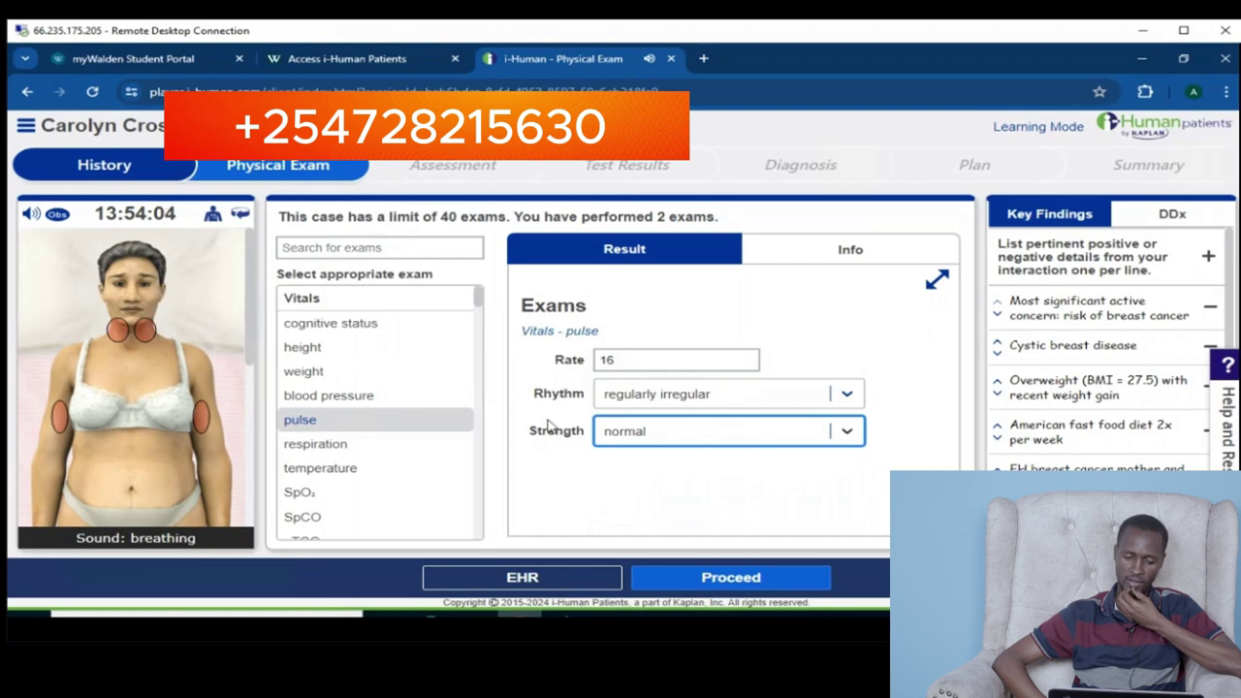
Perform the temperature exam and the overall skin inspection
{"action": "left_click", "coordinate": [349, 470]}
{"action": "scroll", "coordinate": [449, 382], "scroll_direction": "down", "scroll_amount": 2}
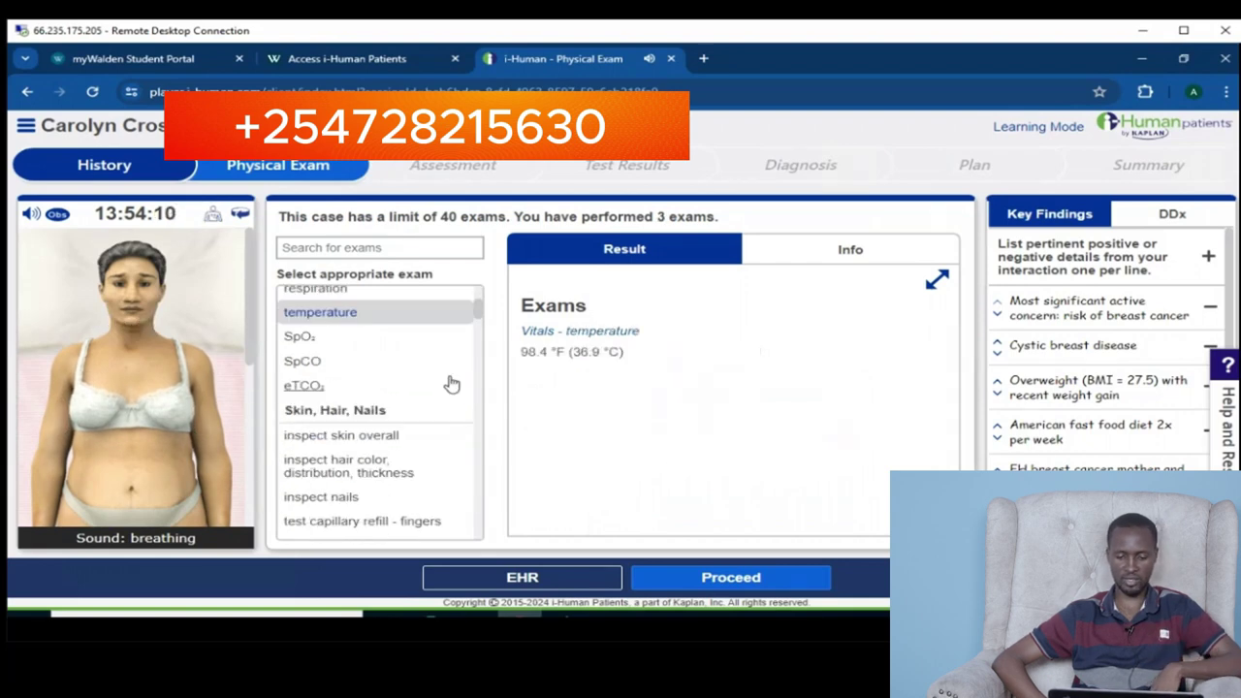
{"action": "left_click", "coordinate": [390, 442]}
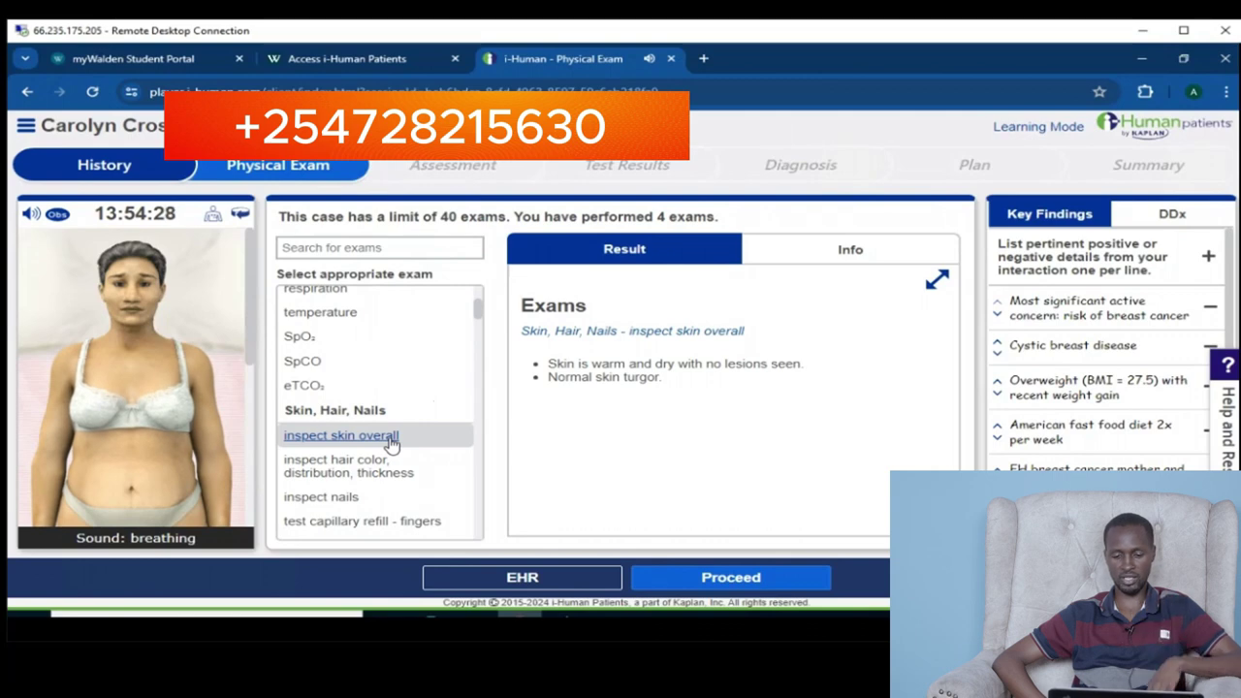
{"action": "scroll", "coordinate": [400, 442], "scroll_direction": "down", "scroll_amount": 3}
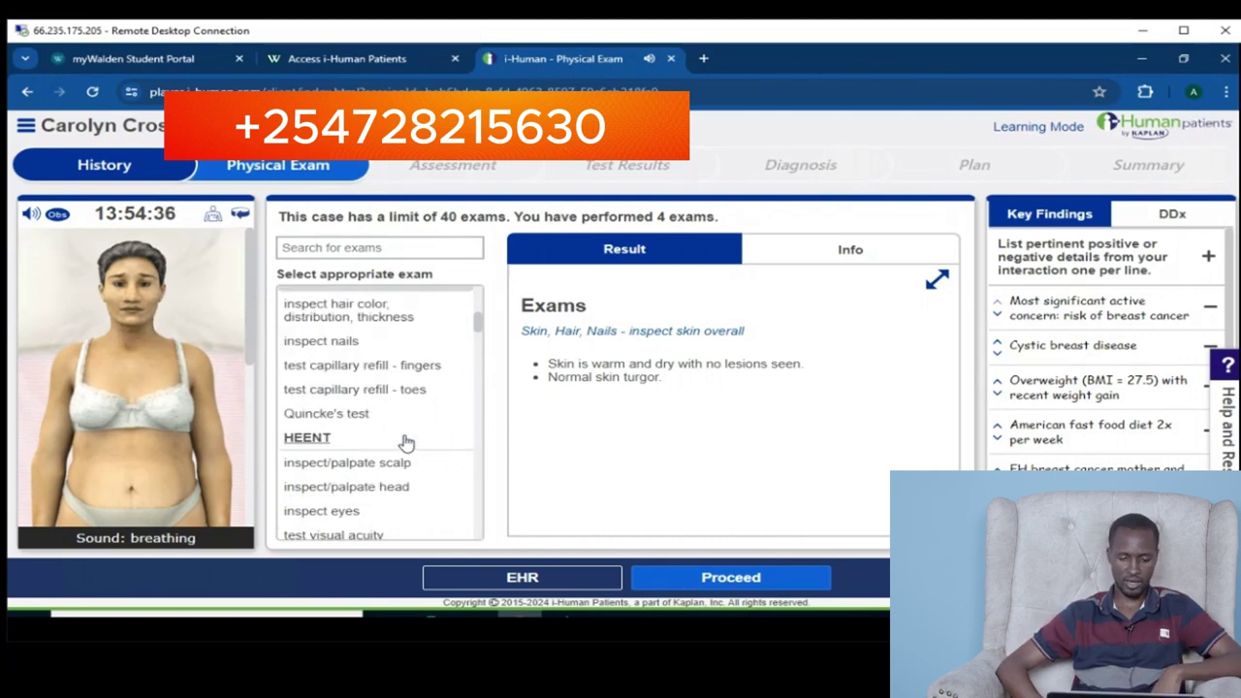
{"action": "scroll", "coordinate": [406, 442], "scroll_direction": "down", "scroll_amount": 2}
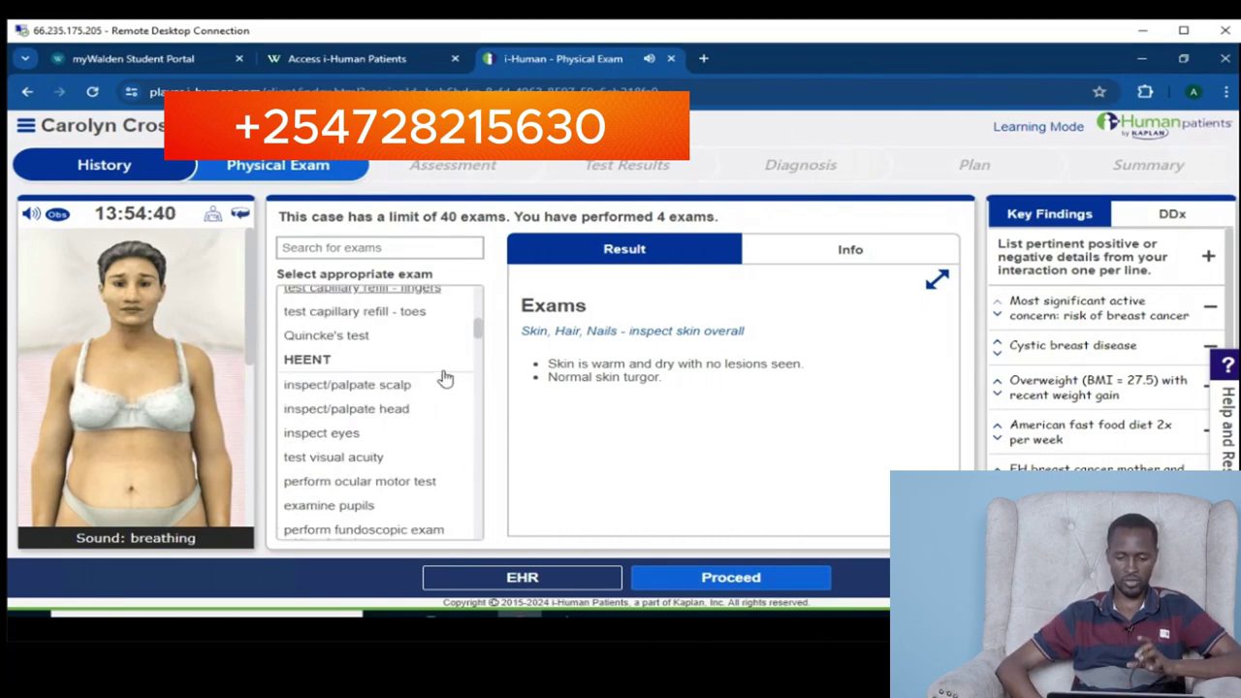
Perform the pupil exam, shining the light into both of the patient's eyes
{"action": "left_click", "coordinate": [354, 506]}
{"action": "left_click", "coordinate": [884, 399]}
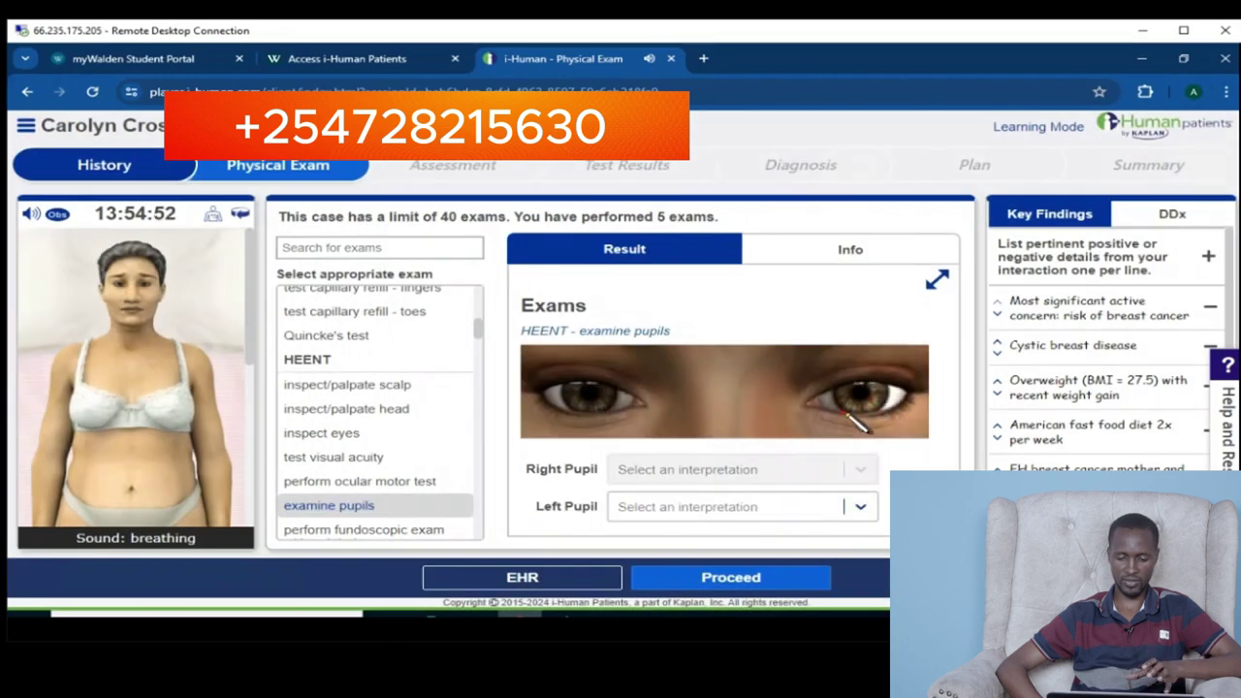
{"action": "left_click", "coordinate": [601, 407]}
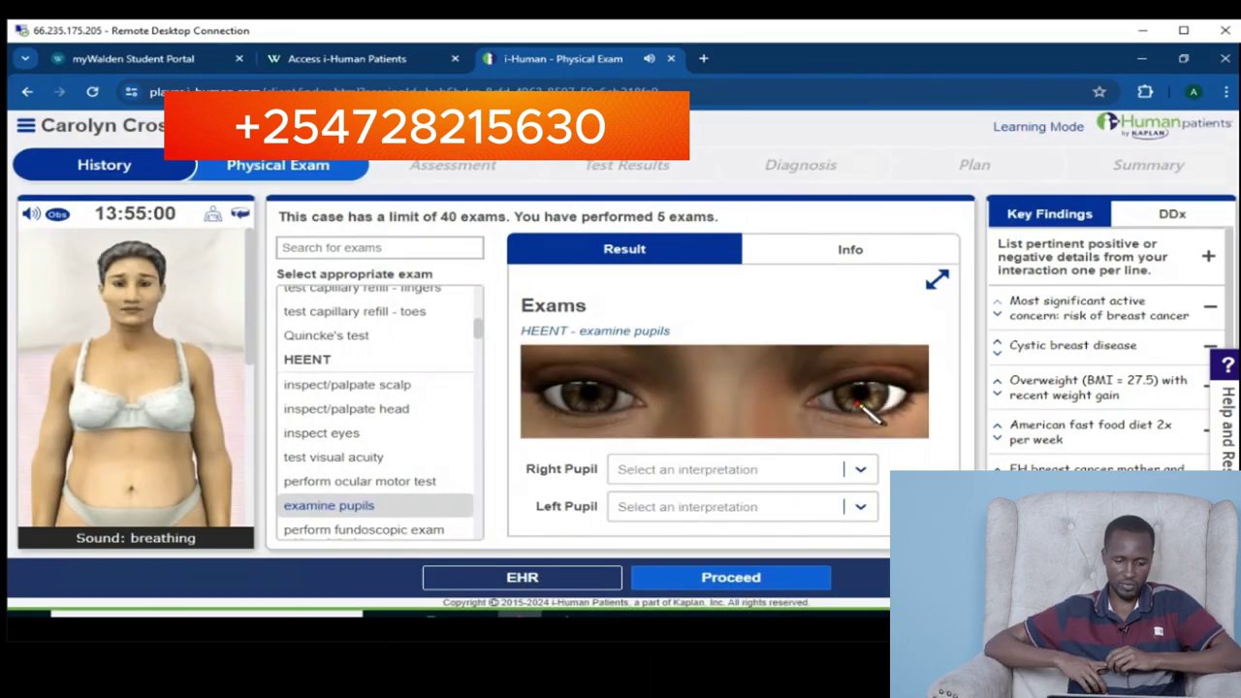
Document the right and left pupils as normal reactive
{"action": "left_click", "coordinate": [859, 469]}
{"action": "left_click", "coordinate": [690, 507]}
{"action": "left_click", "coordinate": [846, 506]}
{"action": "left_click", "coordinate": [845, 506]}
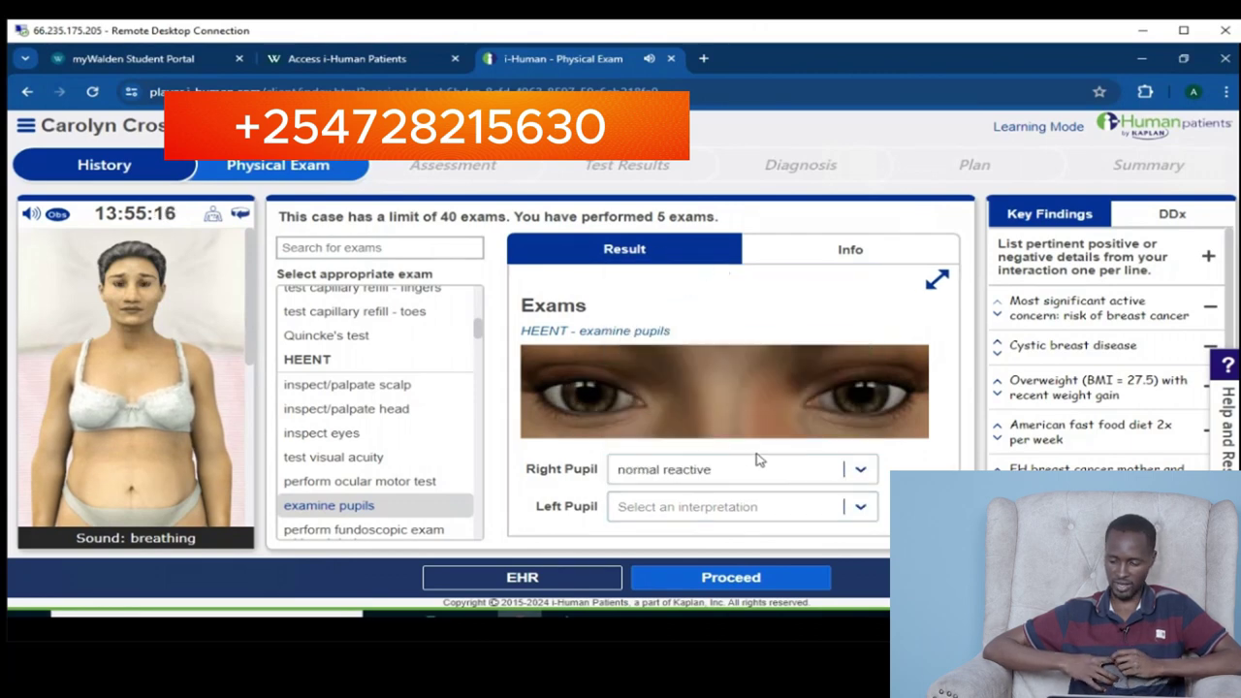
{"action": "left_click", "coordinate": [859, 506]}
{"action": "left_click", "coordinate": [823, 515]}
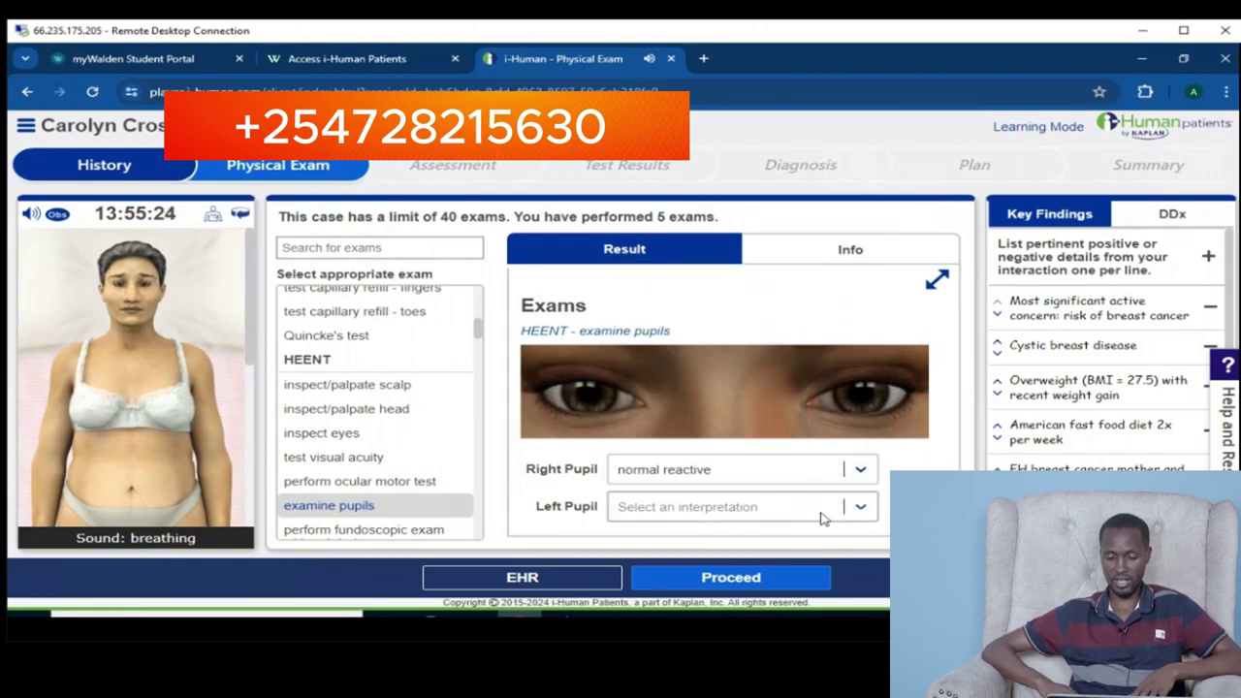
{"action": "left_click", "coordinate": [824, 515]}
{"action": "left_click", "coordinate": [688, 267]}
Perform the mouth/pharynx inspection and the neck inspection
{"action": "scroll", "coordinate": [433, 456], "scroll_direction": "down", "scroll_amount": 2}
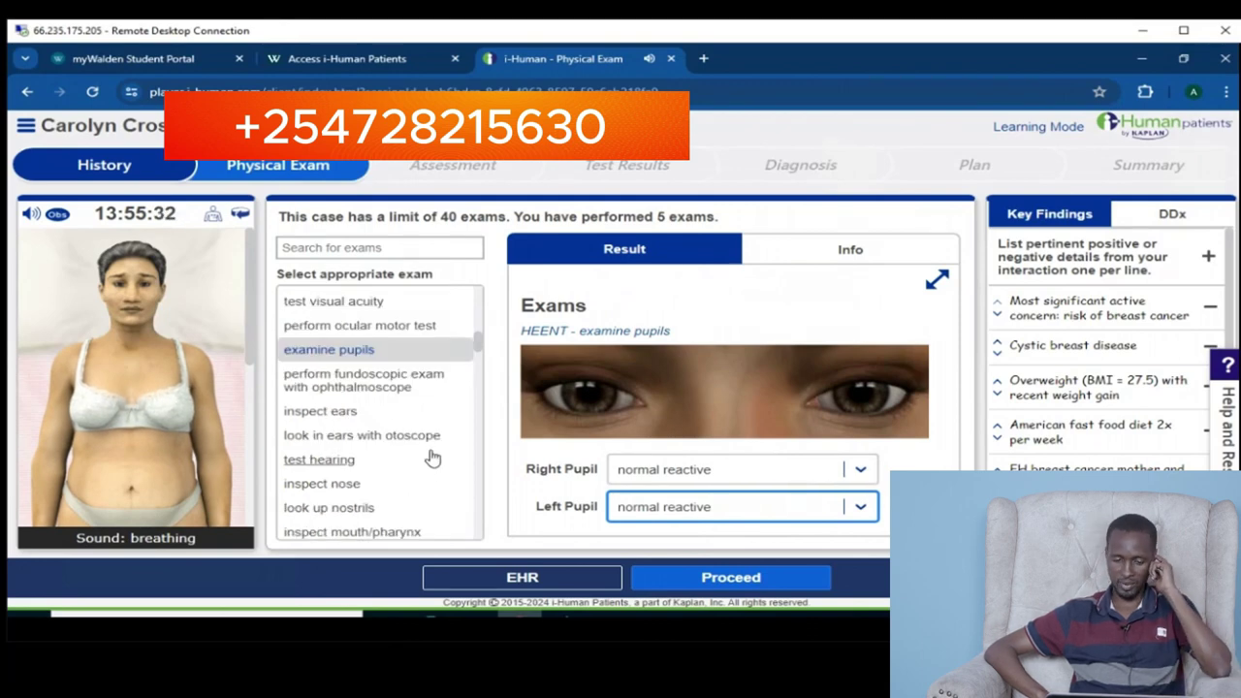
{"action": "scroll", "coordinate": [427, 481], "scroll_direction": "down", "scroll_amount": 2}
{"action": "left_click", "coordinate": [386, 456]}
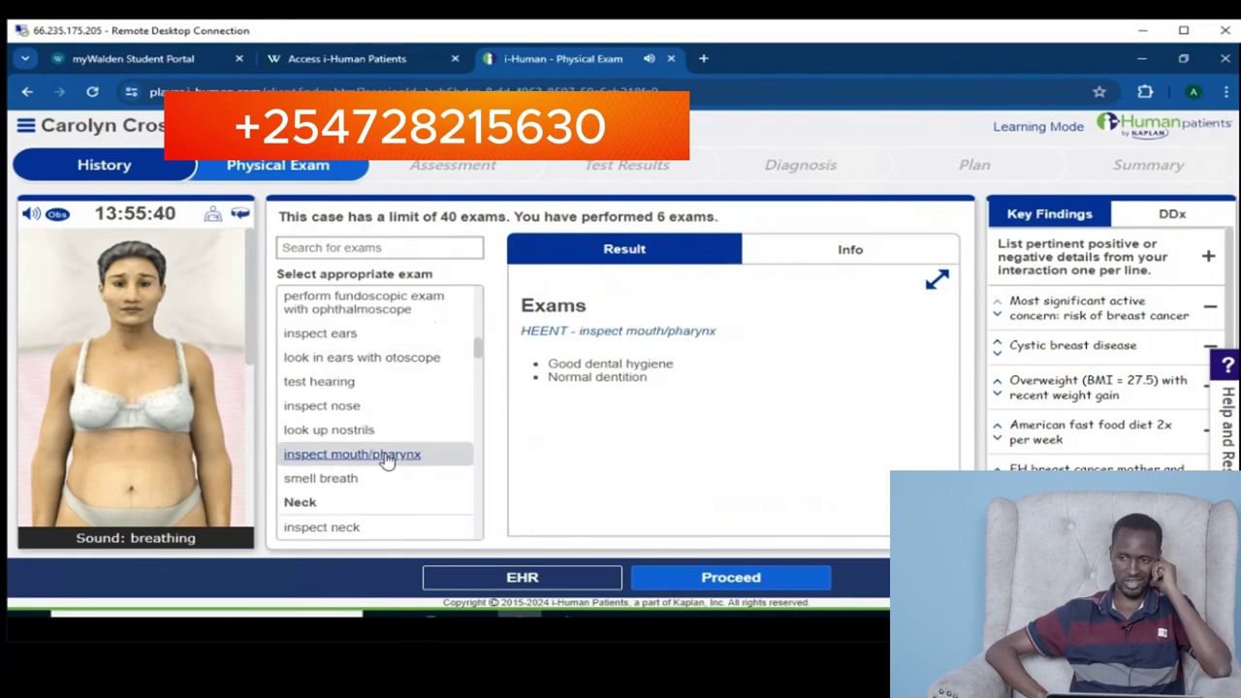
{"action": "left_click", "coordinate": [347, 523]}
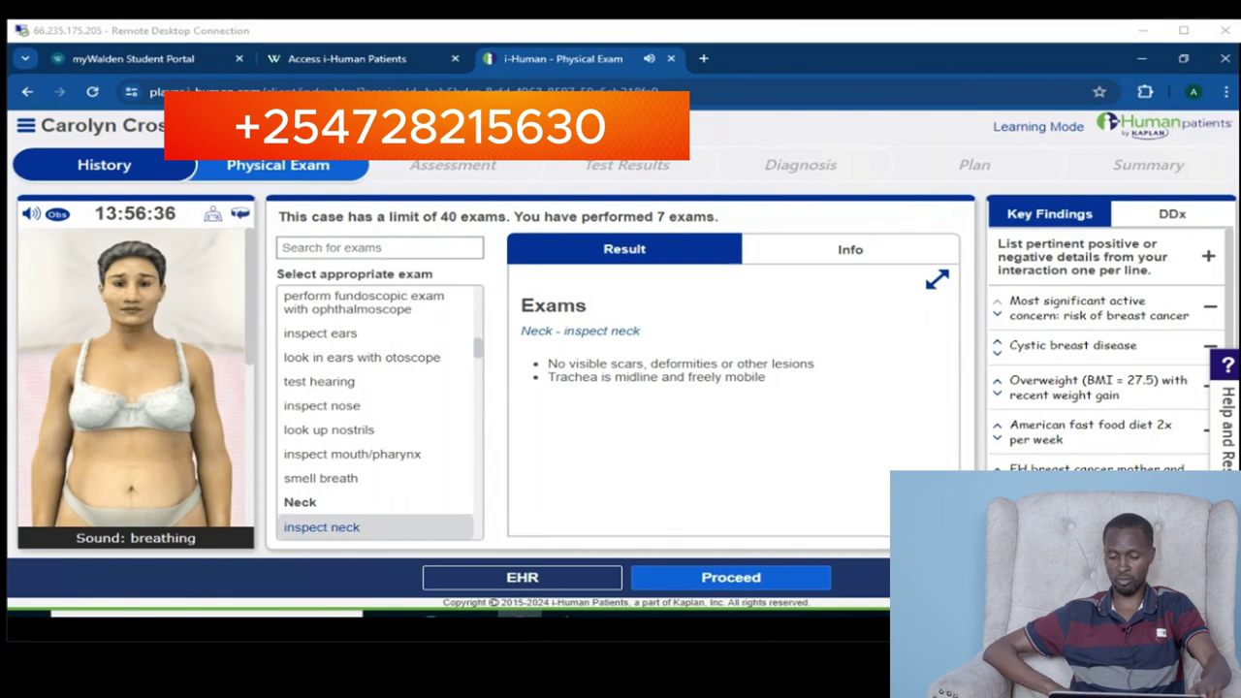
Perform the breast exam and palpate all lymph nodes
{"action": "scroll", "coordinate": [424, 443], "scroll_direction": "down", "scroll_amount": 3}
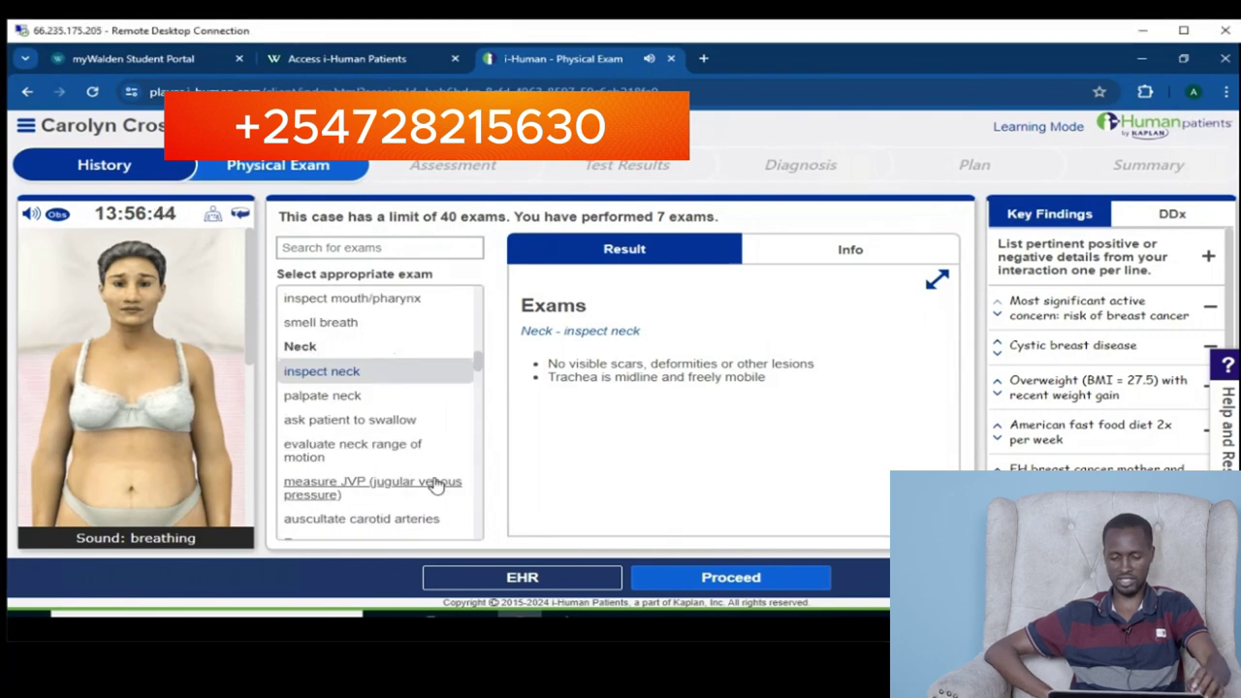
{"action": "scroll", "coordinate": [436, 485], "scroll_direction": "down", "scroll_amount": 1}
{"action": "left_click", "coordinate": [344, 412]}
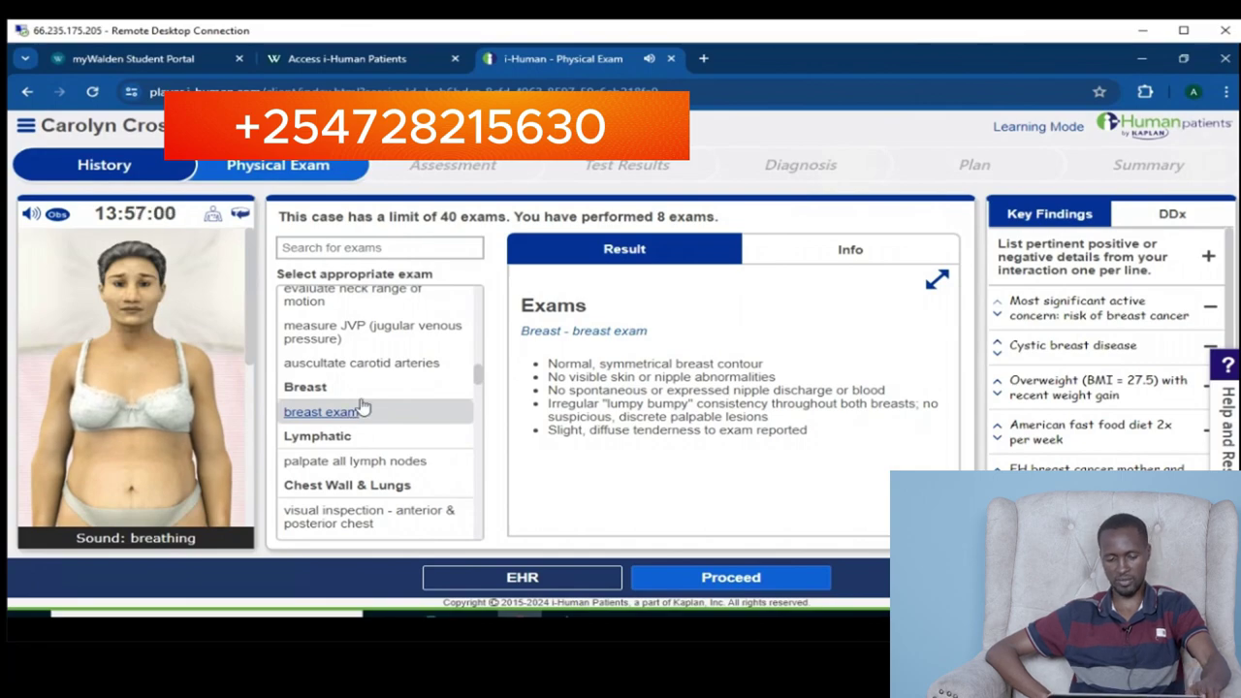
{"action": "left_click", "coordinate": [343, 464]}
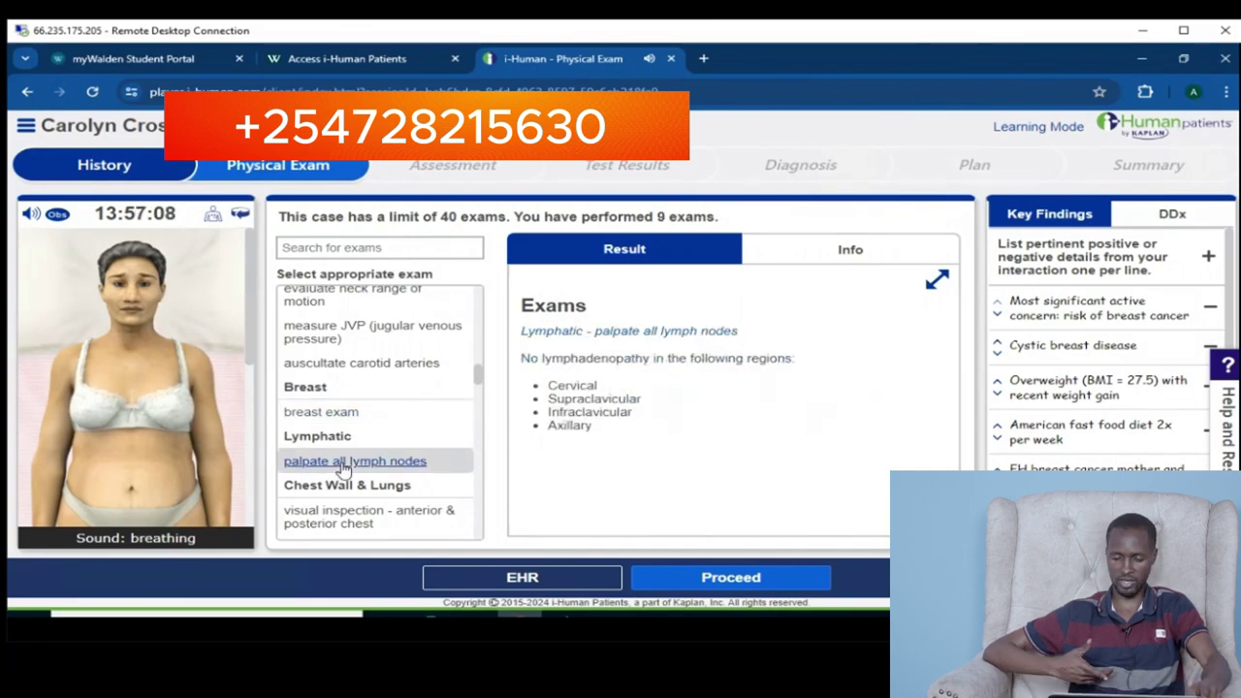
Visually inspect the anterior and posterior chest, and auscultate the left lung at the upper, midaxillary and lower points
{"action": "left_click", "coordinate": [375, 521]}
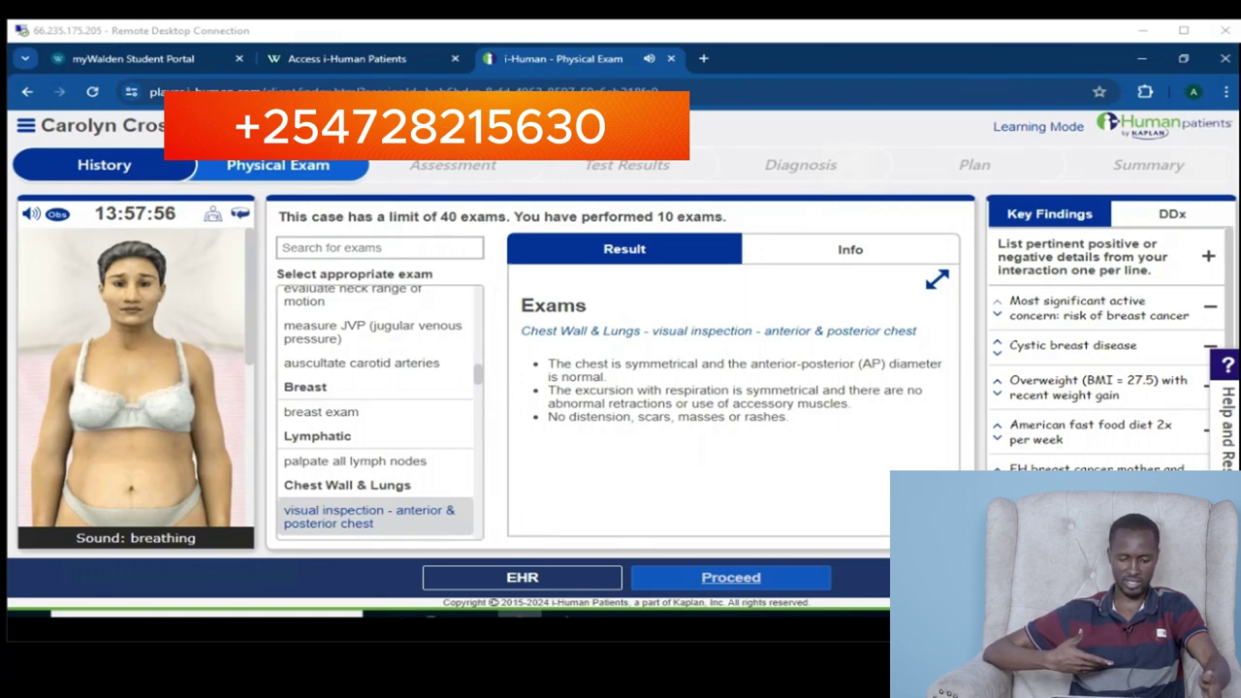
{"action": "scroll", "coordinate": [471, 457], "scroll_direction": "down", "scroll_amount": 3}
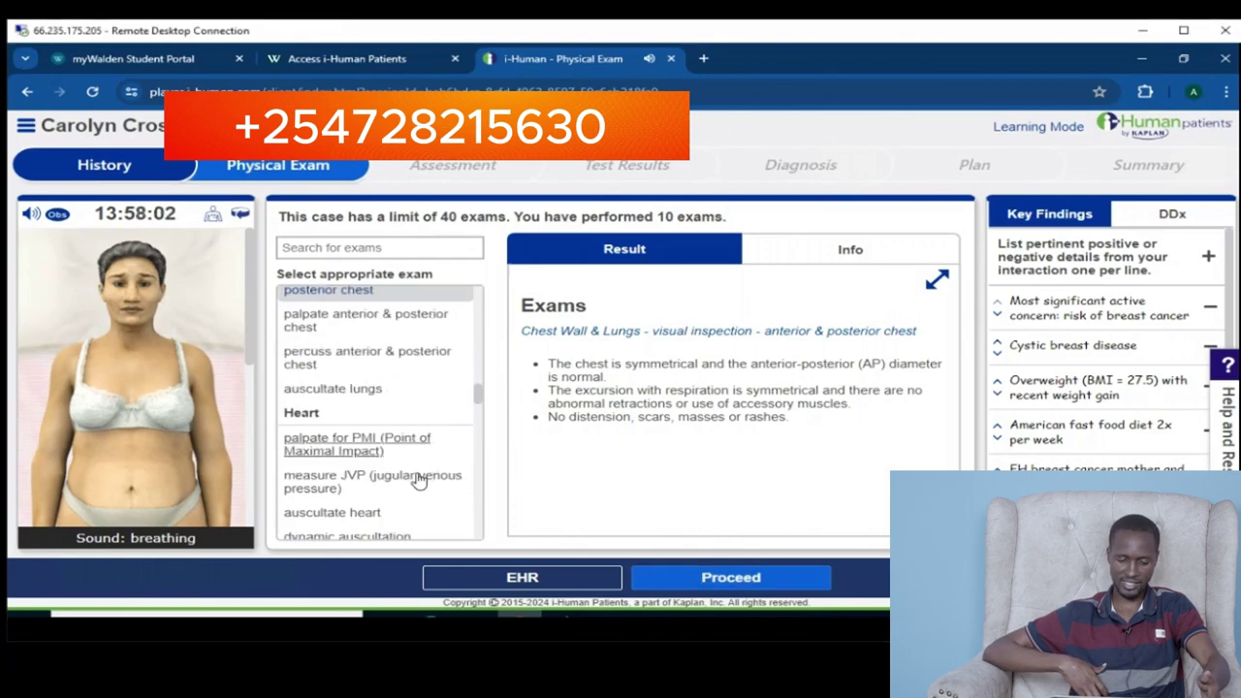
{"action": "left_click", "coordinate": [355, 392]}
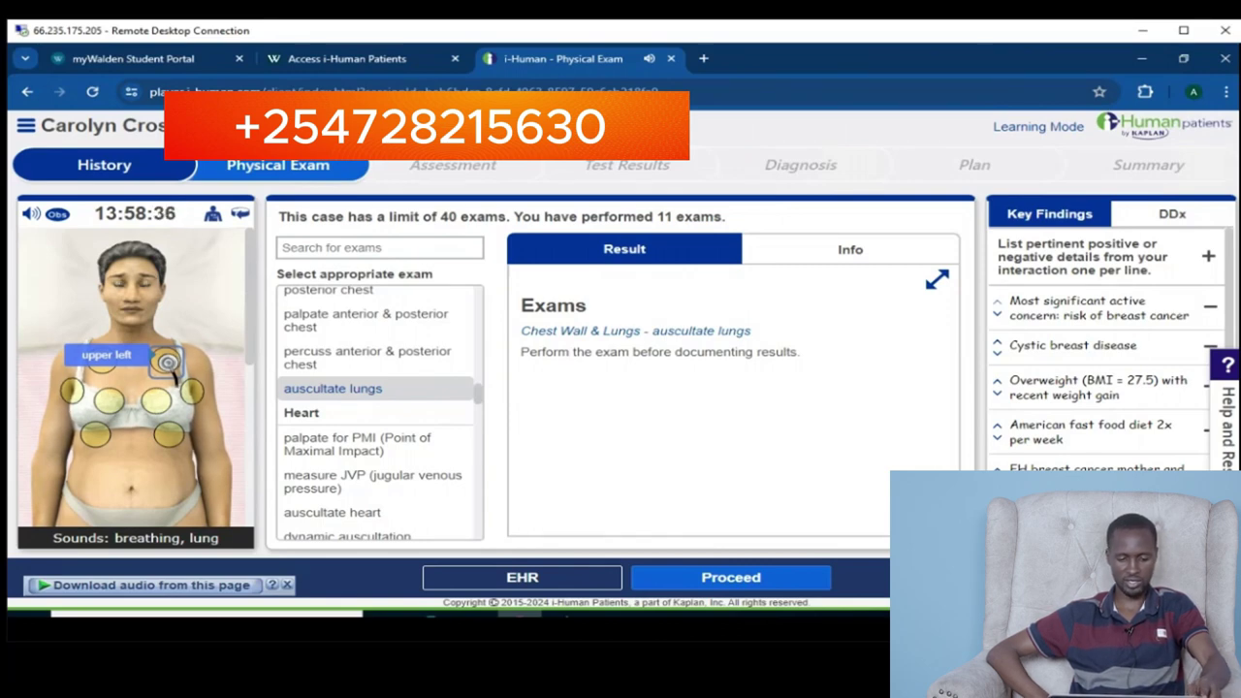
{"action": "left_click", "coordinate": [169, 363]}
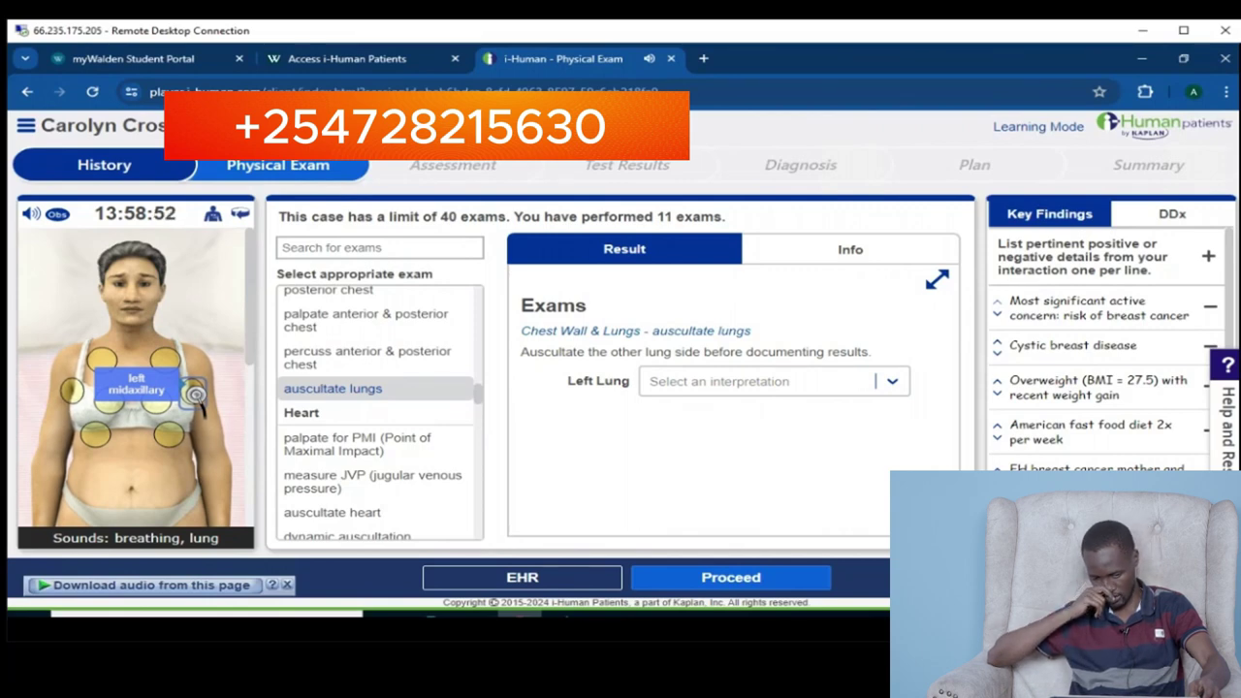
{"action": "left_click", "coordinate": [170, 434]}
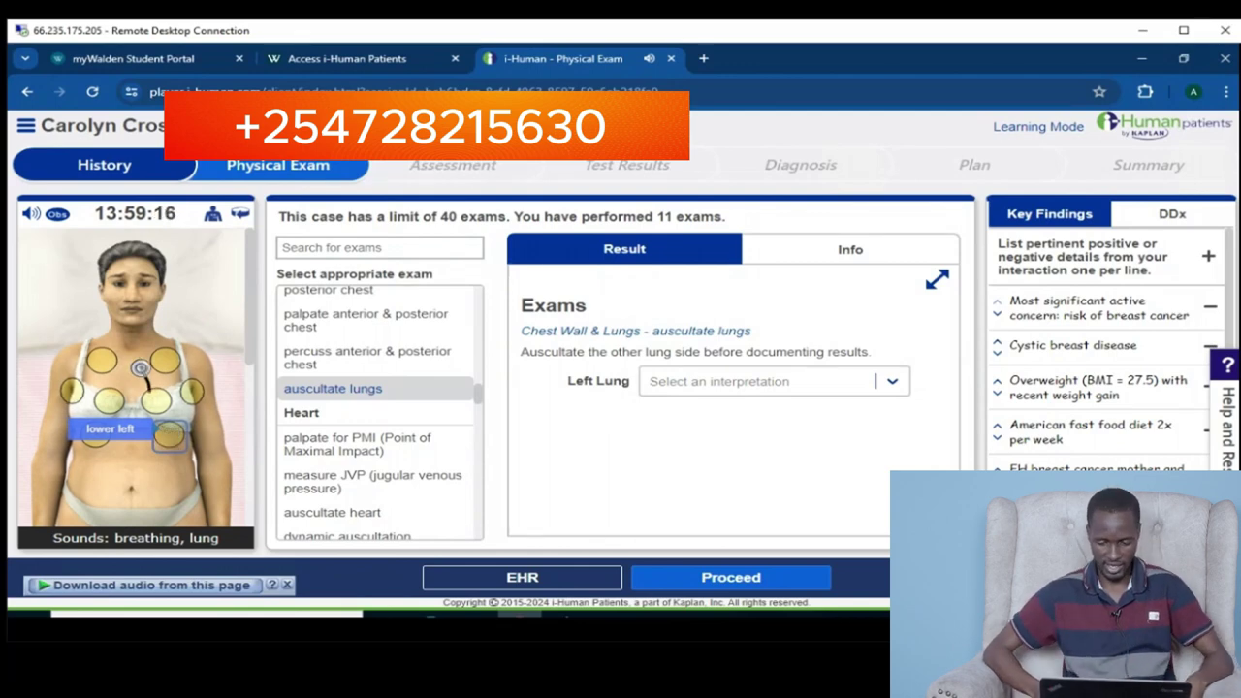
Auscultate the right lung at the upper, middle, midaxillary and lower points
{"action": "left_click", "coordinate": [97, 362]}
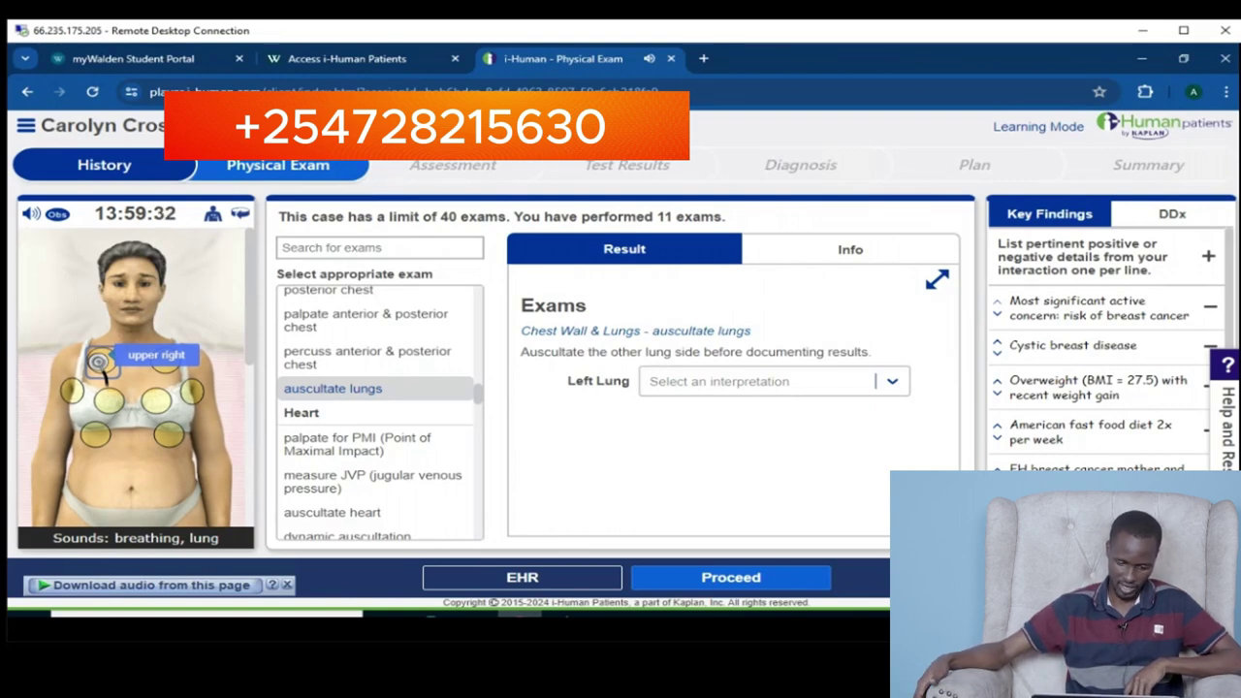
{"action": "left_click", "coordinate": [108, 398]}
{"action": "left_click", "coordinate": [70, 393]}
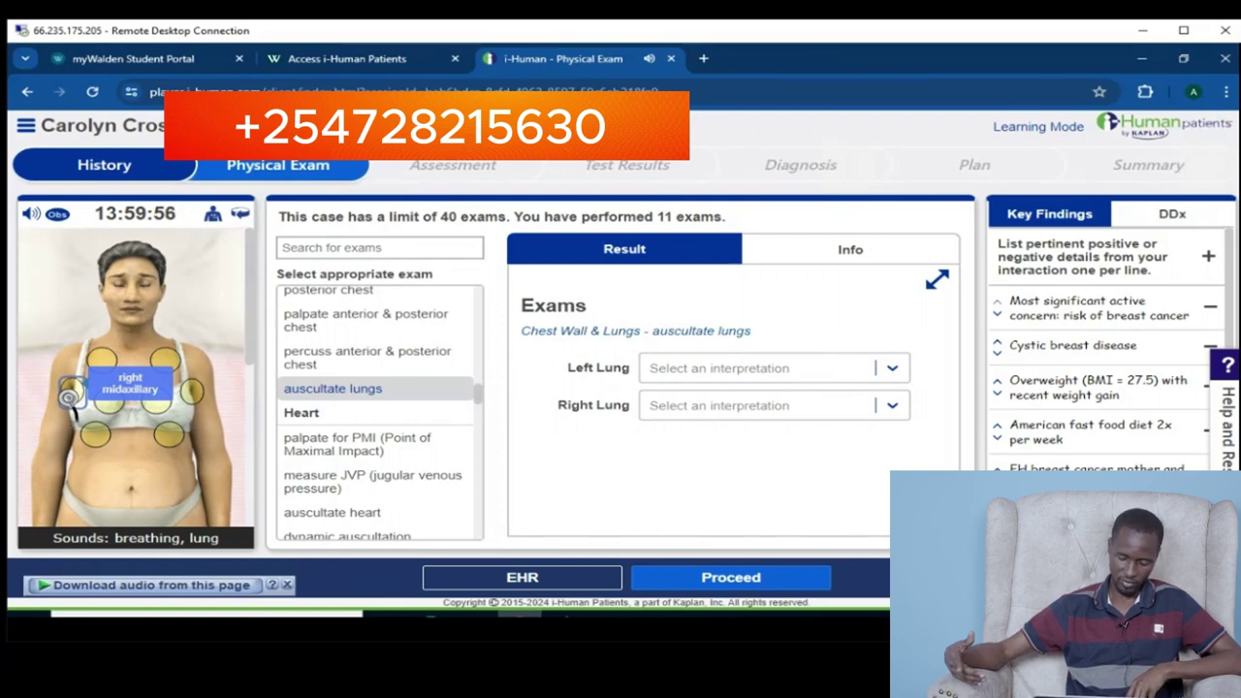
{"action": "left_click", "coordinate": [95, 437]}
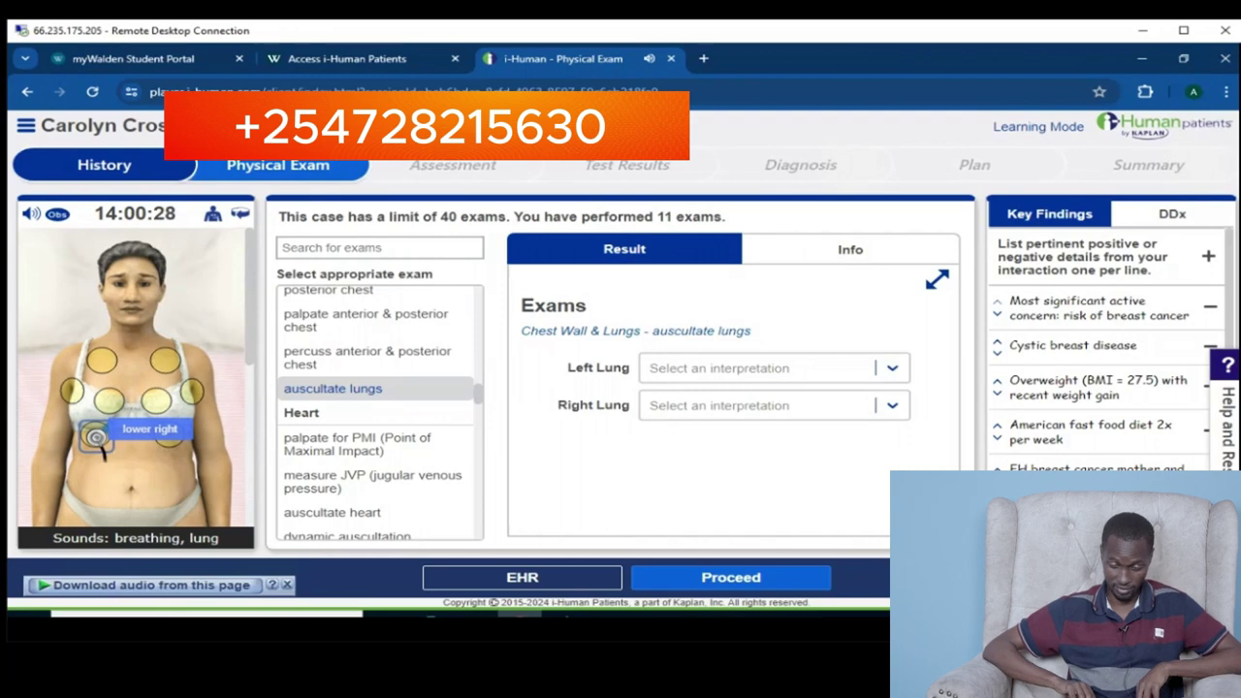
Document the left and right lung sounds as normal
{"action": "left_click", "coordinate": [891, 367]}
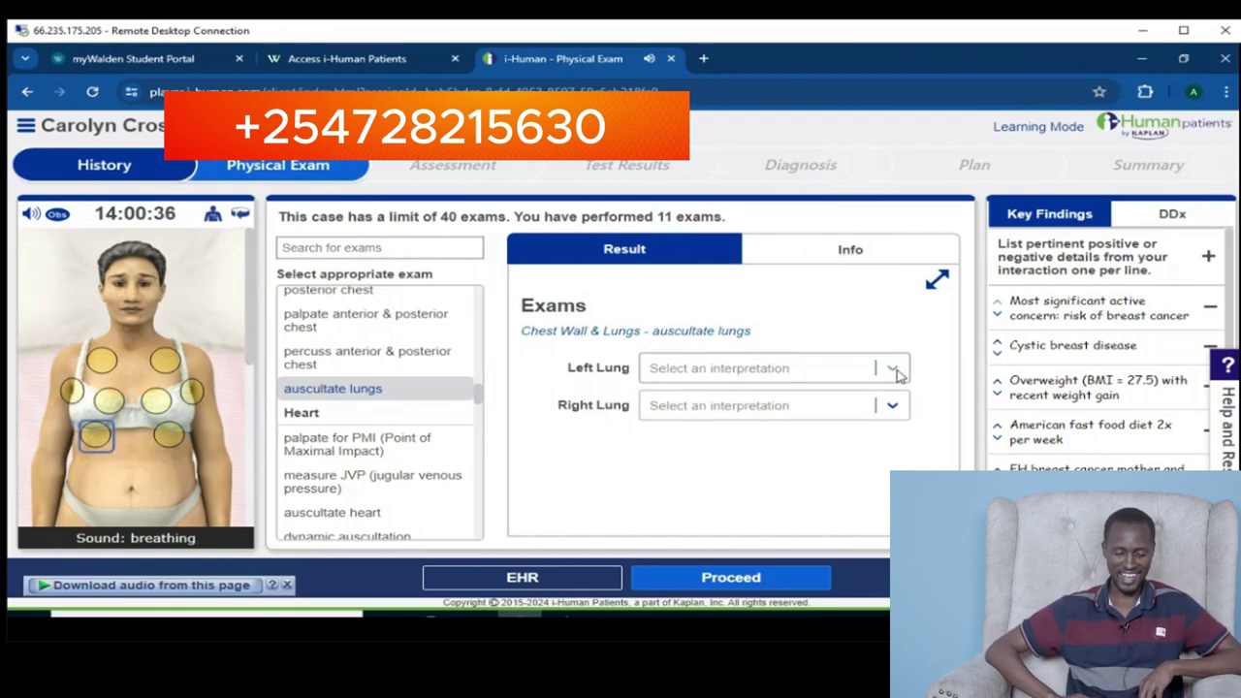
{"action": "left_click", "coordinate": [718, 407]}
{"action": "left_click", "coordinate": [892, 406]}
{"action": "left_click", "coordinate": [679, 441]}
Auscultate the heart at the aortic, pulmonic, Erb's, tricuspid, mitral/apex and mitral-midaxillary points and document it as normal
{"action": "scroll", "coordinate": [435, 449], "scroll_direction": "down", "scroll_amount": 3}
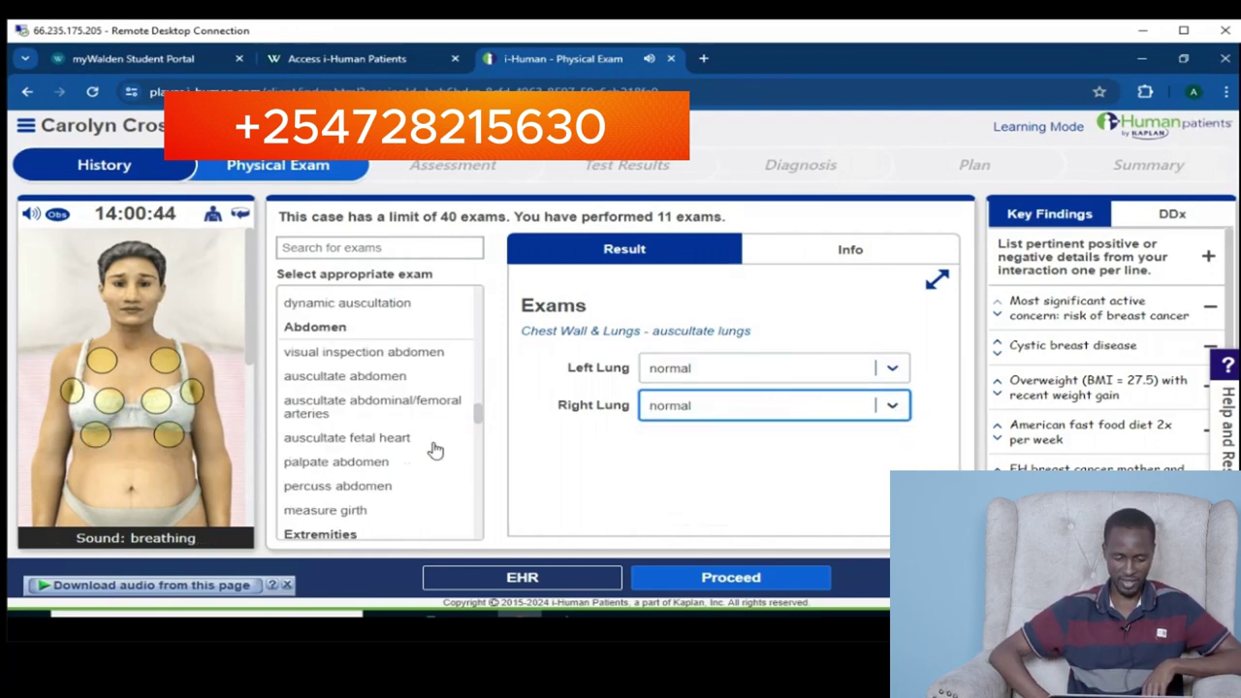
{"action": "scroll", "coordinate": [410, 332], "scroll_direction": "up", "scroll_amount": 3}
{"action": "left_click", "coordinate": [294, 436]}
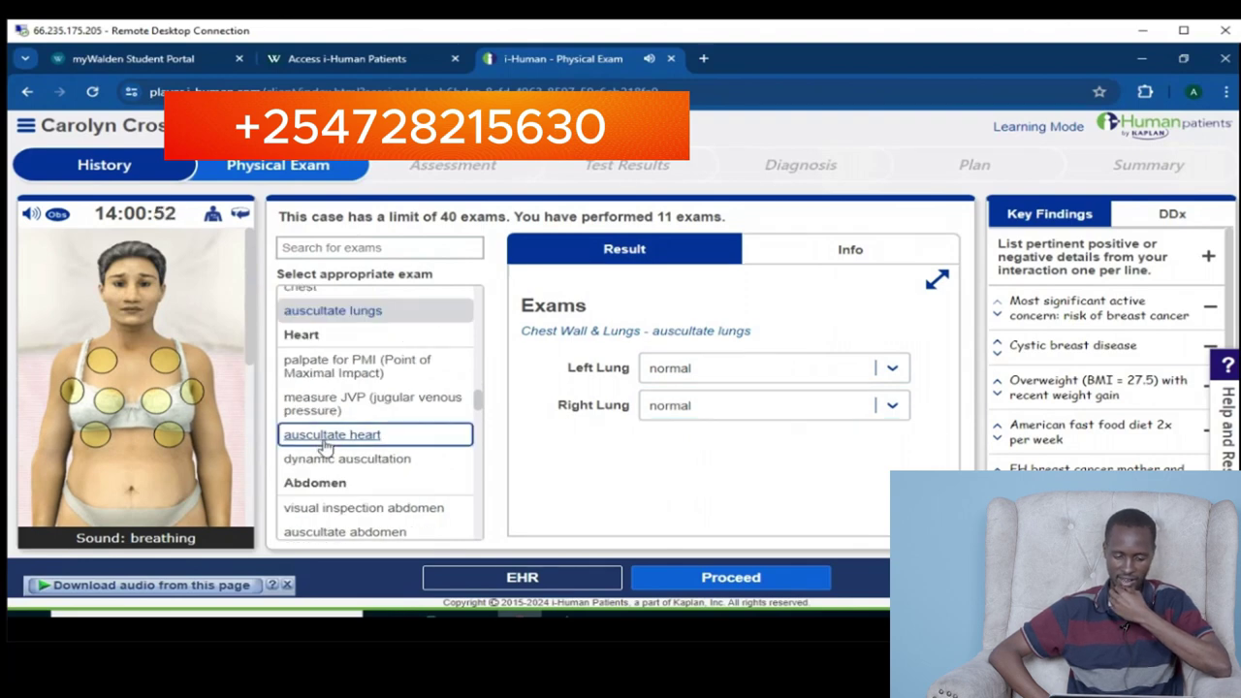
{"action": "left_click", "coordinate": [113, 386]}
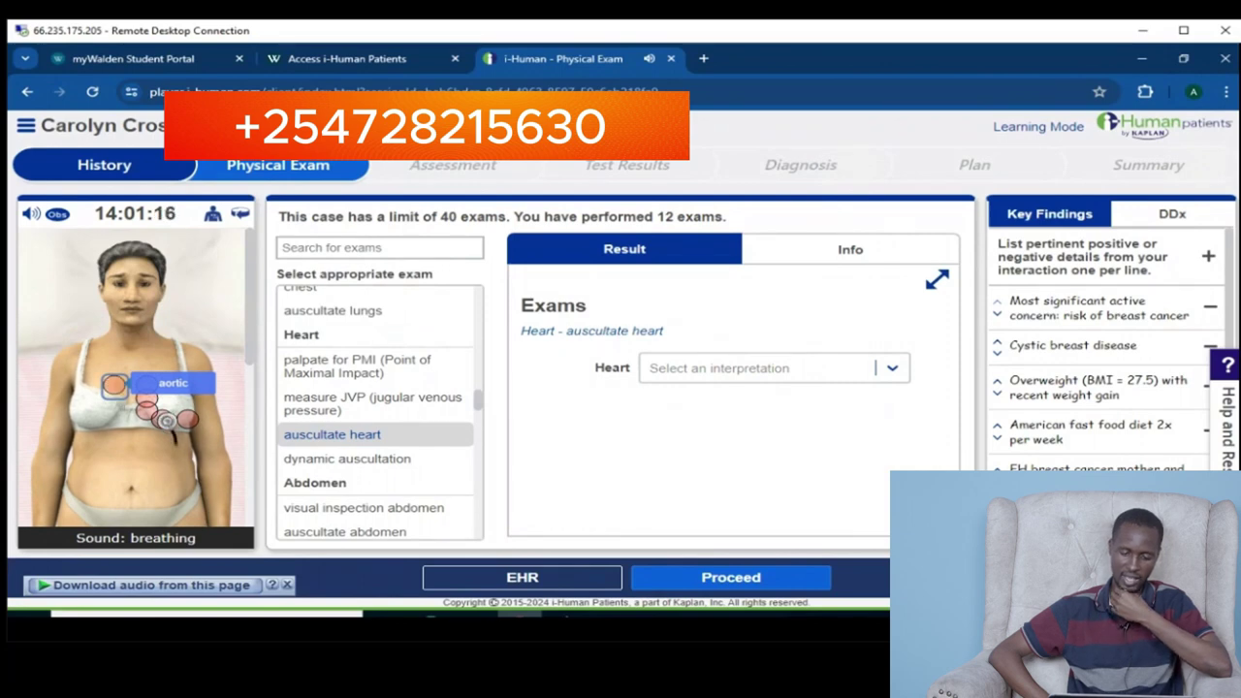
{"action": "left_click", "coordinate": [148, 388]}
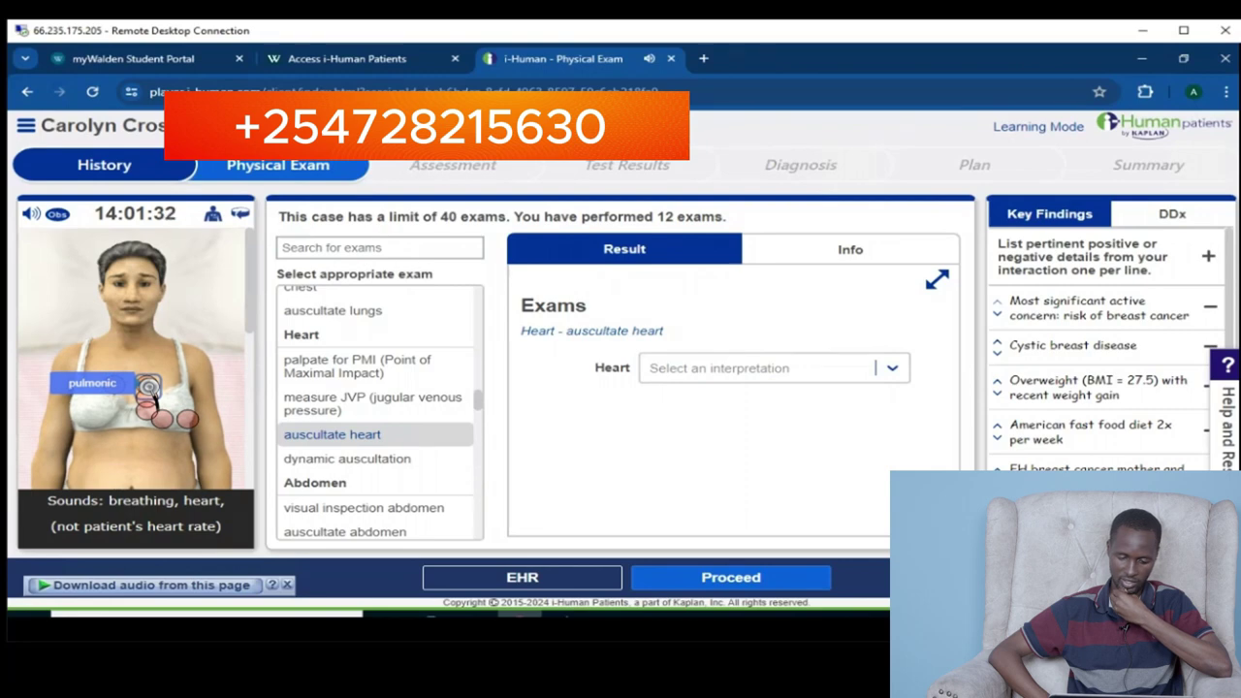
{"action": "left_click", "coordinate": [149, 403]}
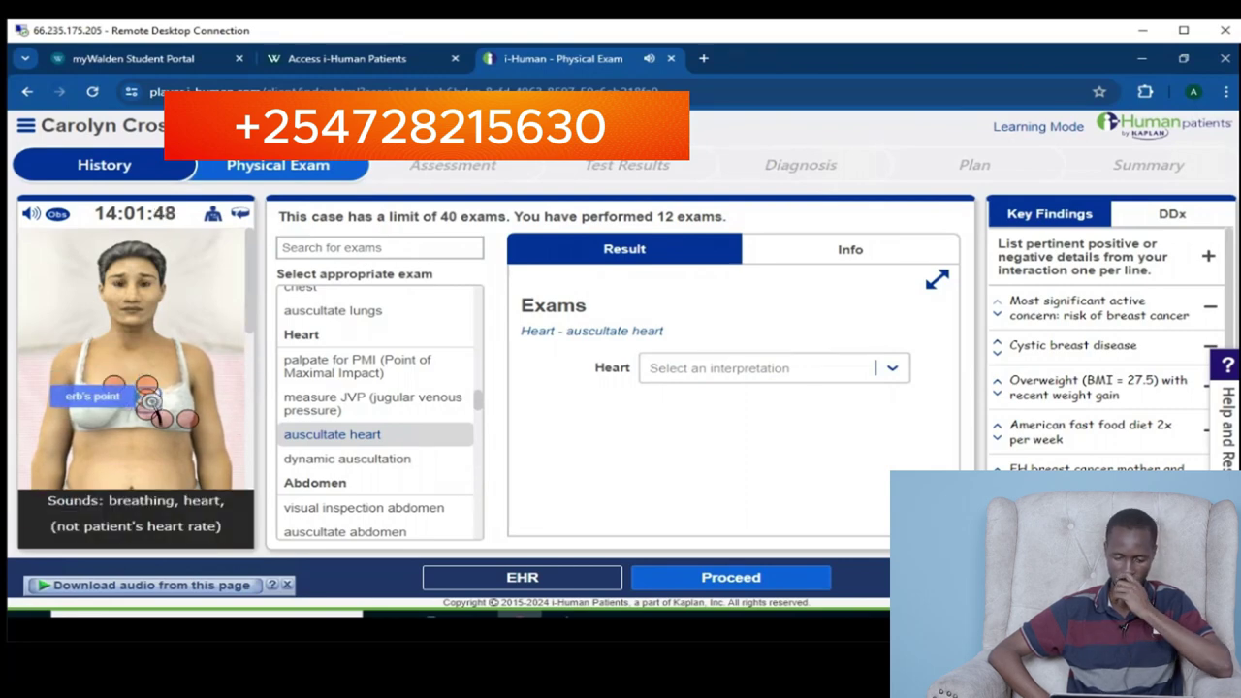
{"action": "left_click", "coordinate": [152, 415]}
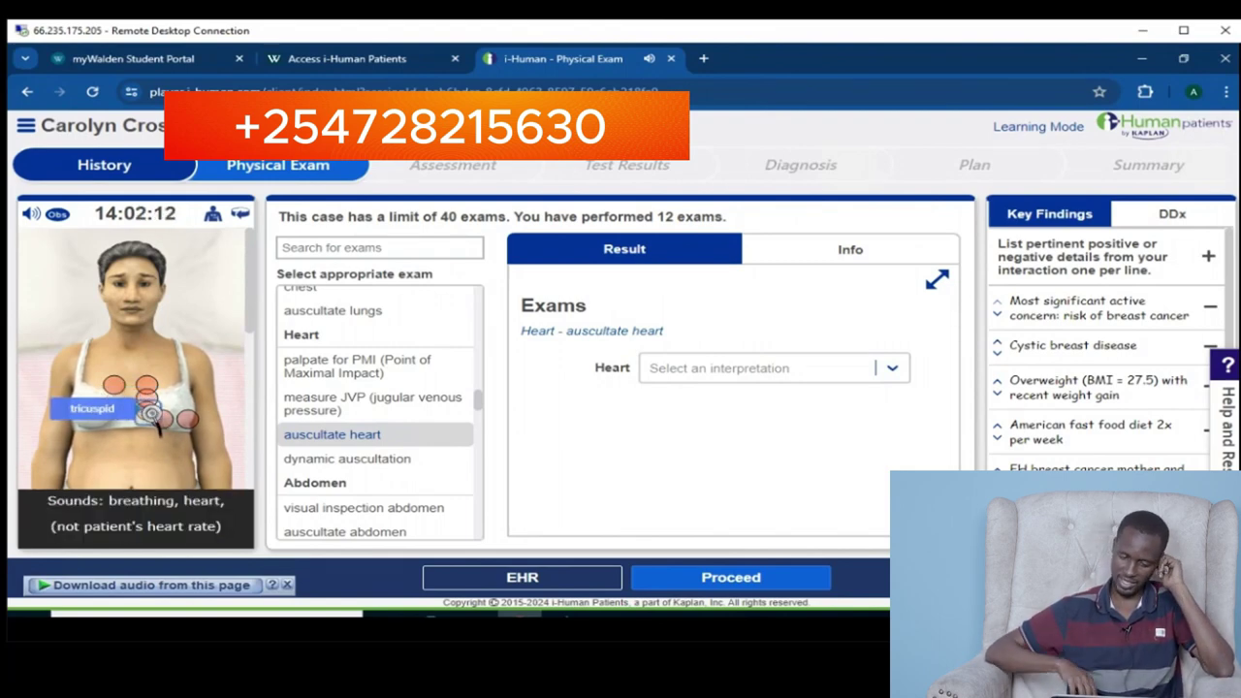
{"action": "left_click", "coordinate": [165, 420]}
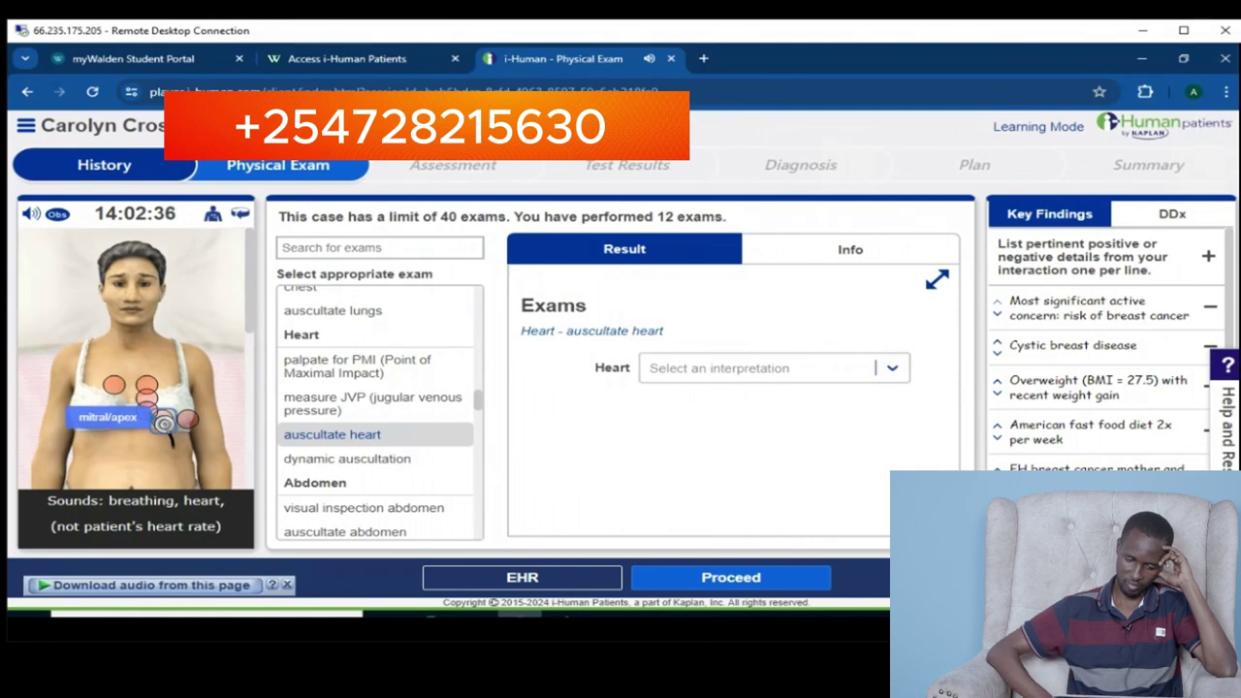
{"action": "left_click", "coordinate": [188, 419]}
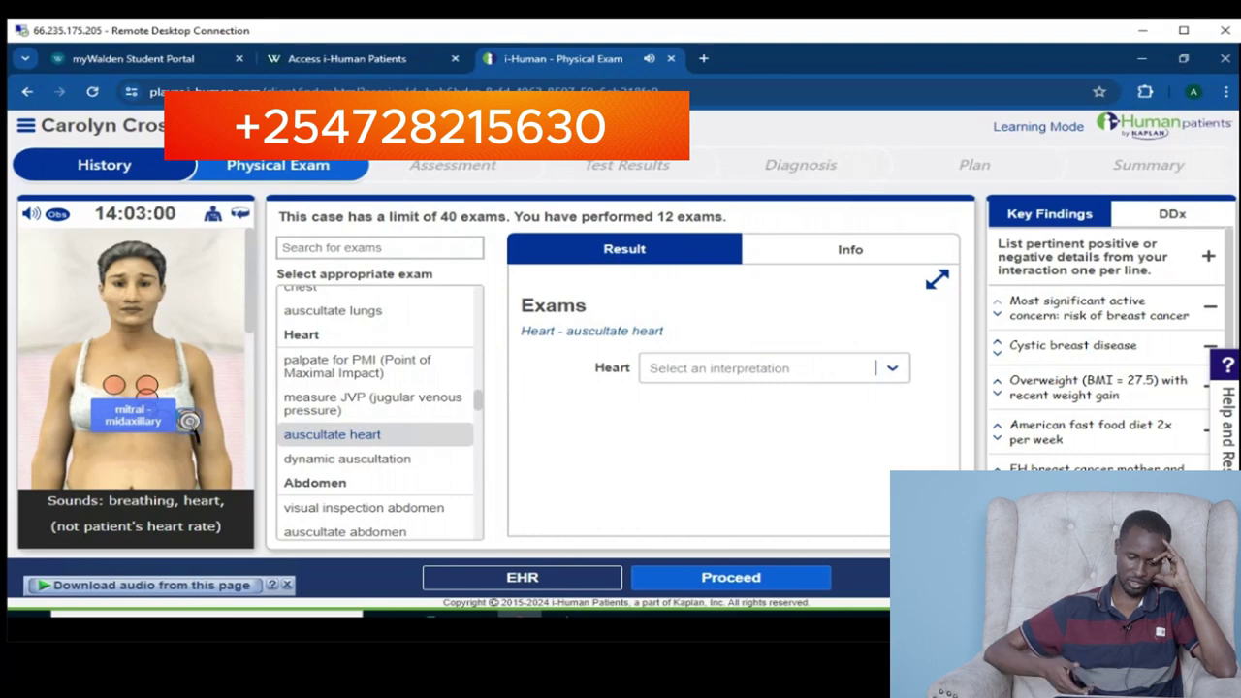
{"action": "left_click", "coordinate": [894, 373]}
{"action": "left_click", "coordinate": [673, 406]}
Perform the visual inspection of the abdomen
{"action": "scroll", "coordinate": [407, 475], "scroll_direction": "down", "scroll_amount": 1}
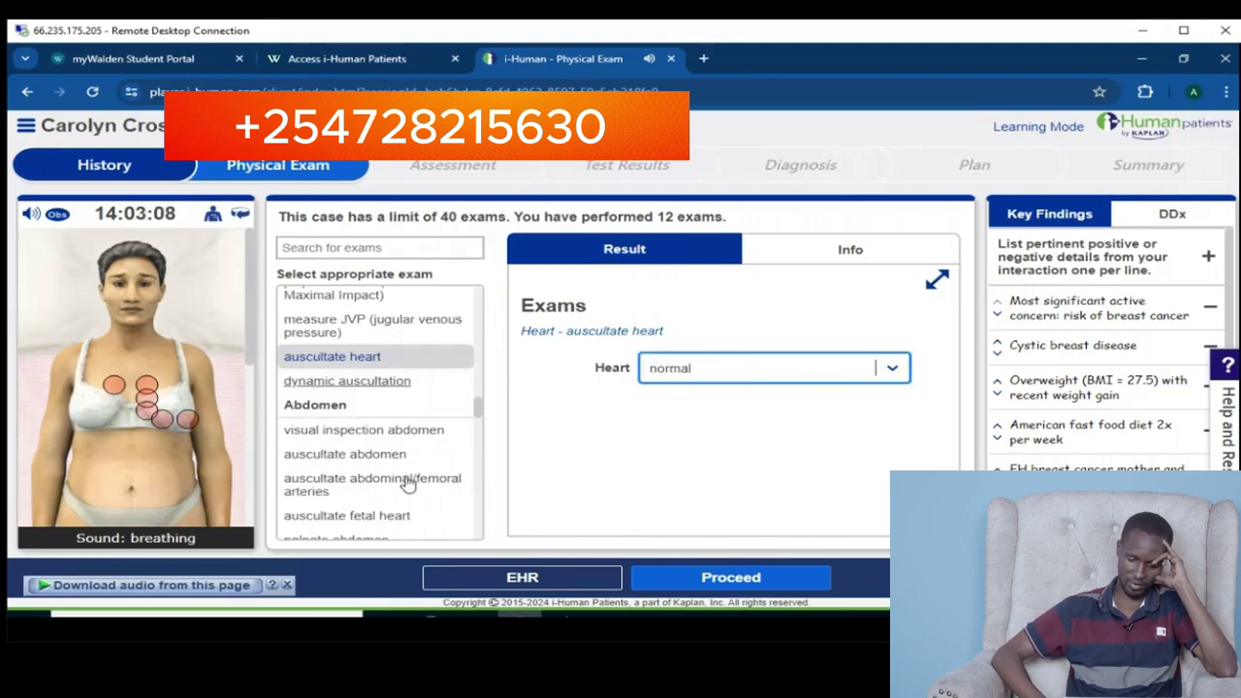
{"action": "left_click", "coordinate": [407, 438]}
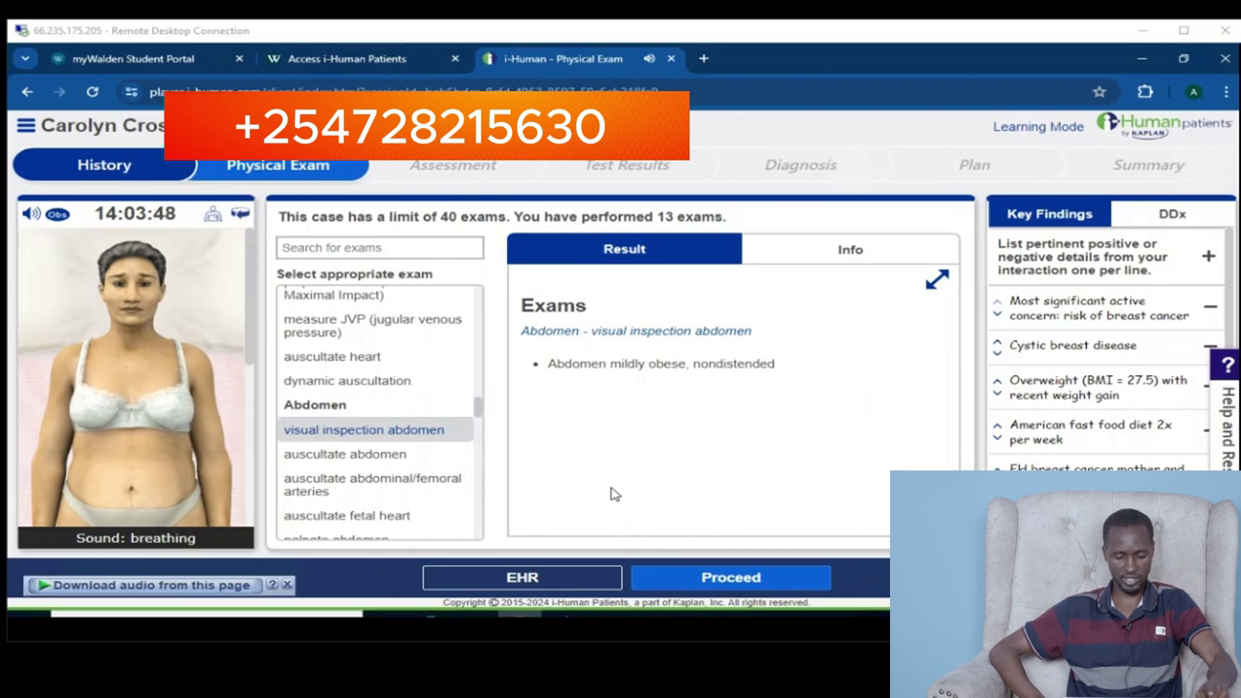
Auscultate the abdomen in the LUQ, LLQ, RUQ and RLQ and document the bowel sounds as normoactive
{"action": "left_click", "coordinate": [382, 461]}
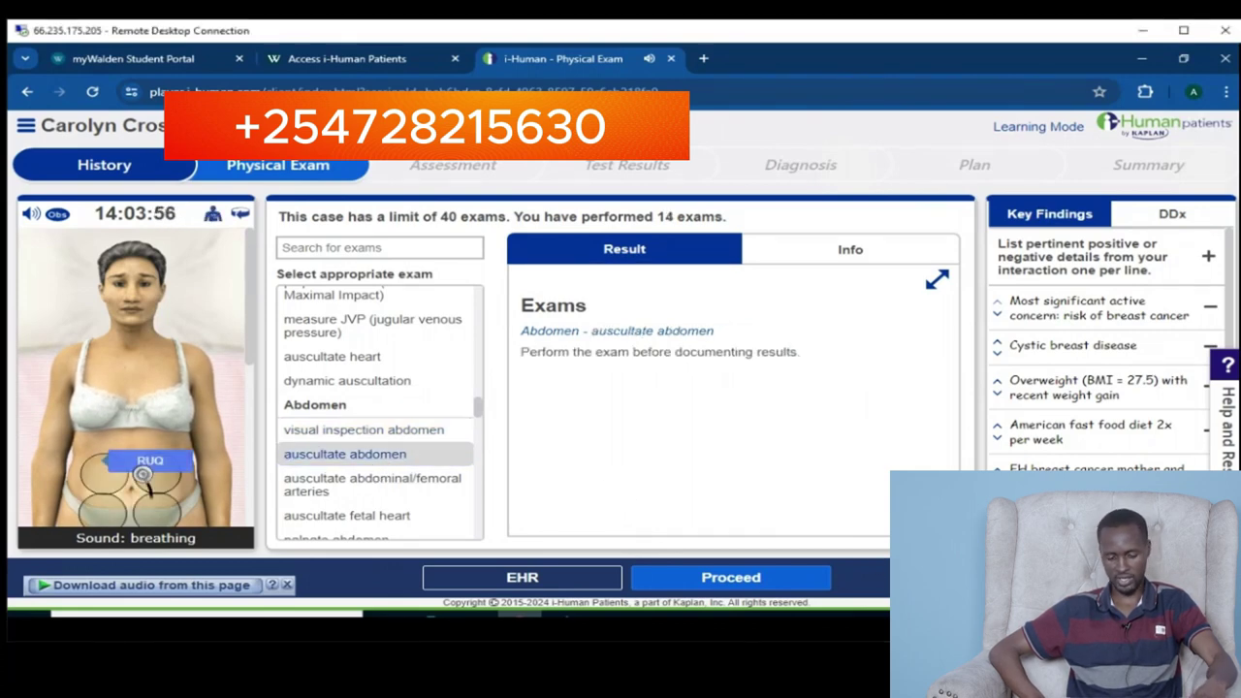
{"action": "left_click", "coordinate": [156, 473]}
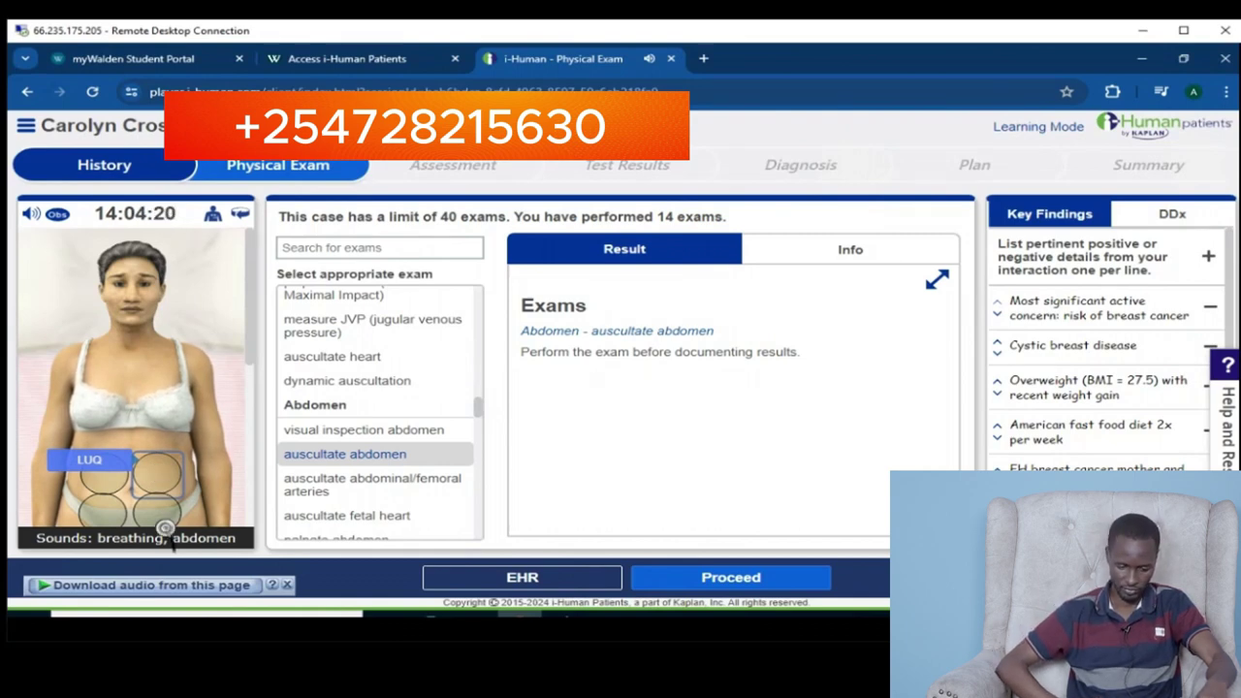
{"action": "left_click", "coordinate": [153, 512]}
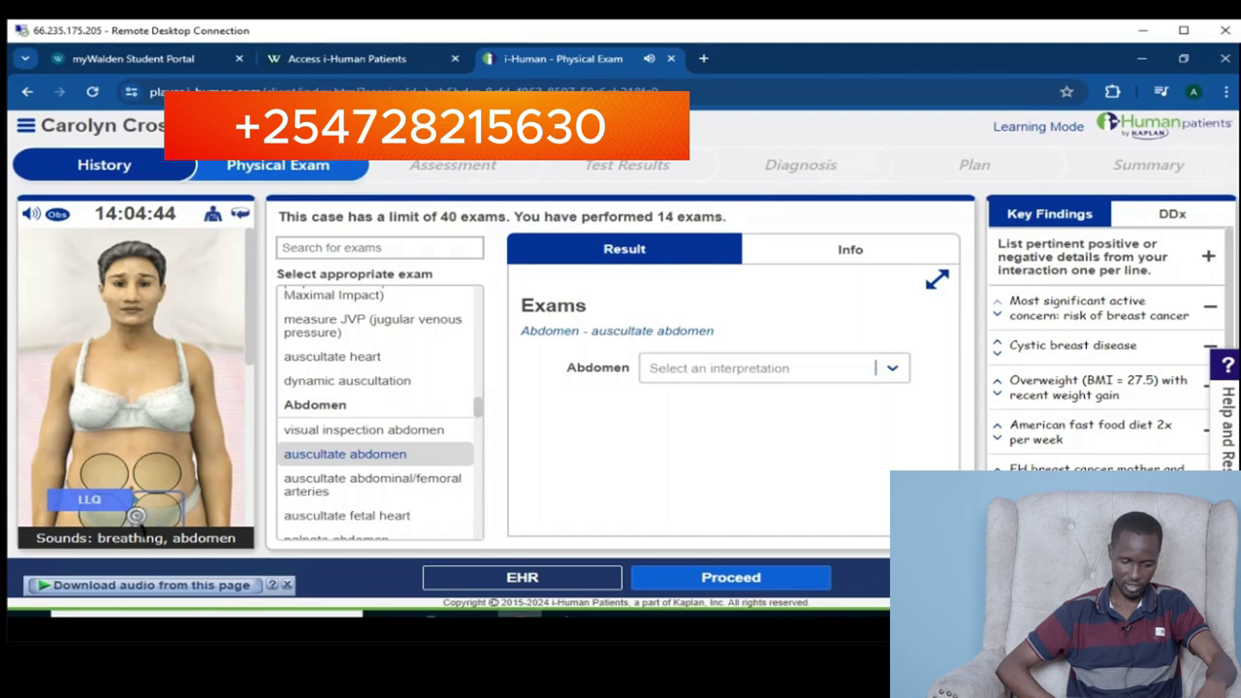
{"action": "left_click", "coordinate": [107, 473]}
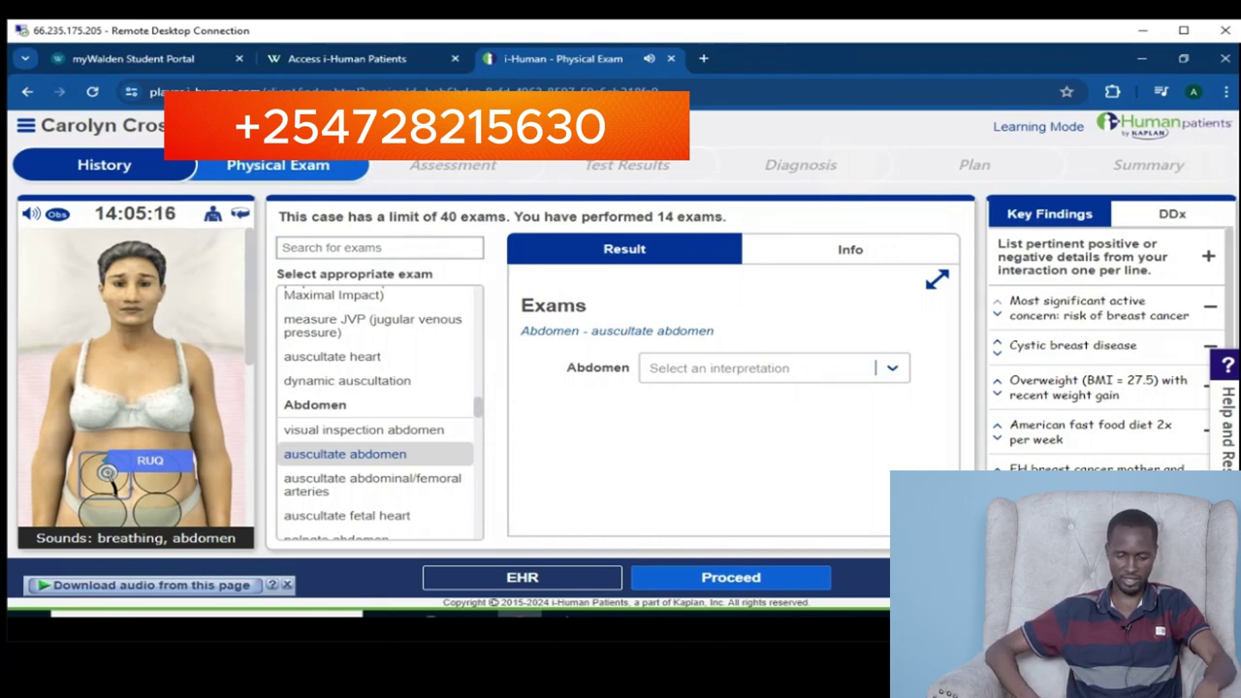
{"action": "left_click", "coordinate": [110, 516]}
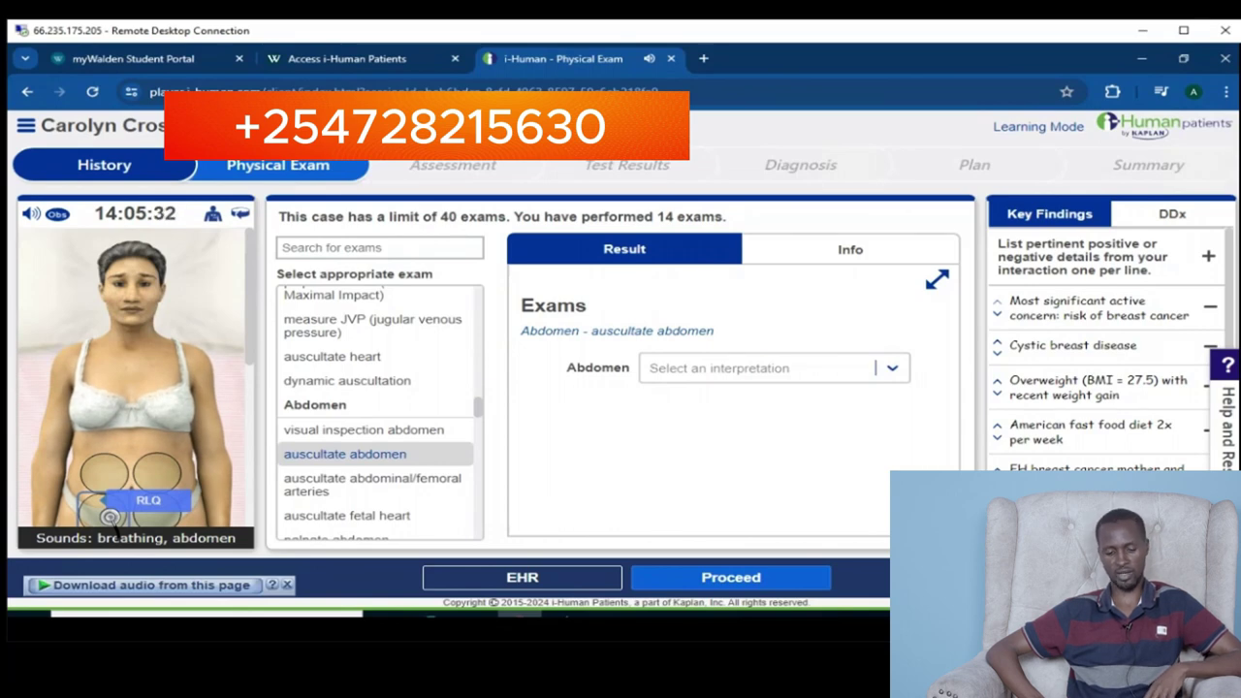
{"action": "left_click", "coordinate": [853, 368]}
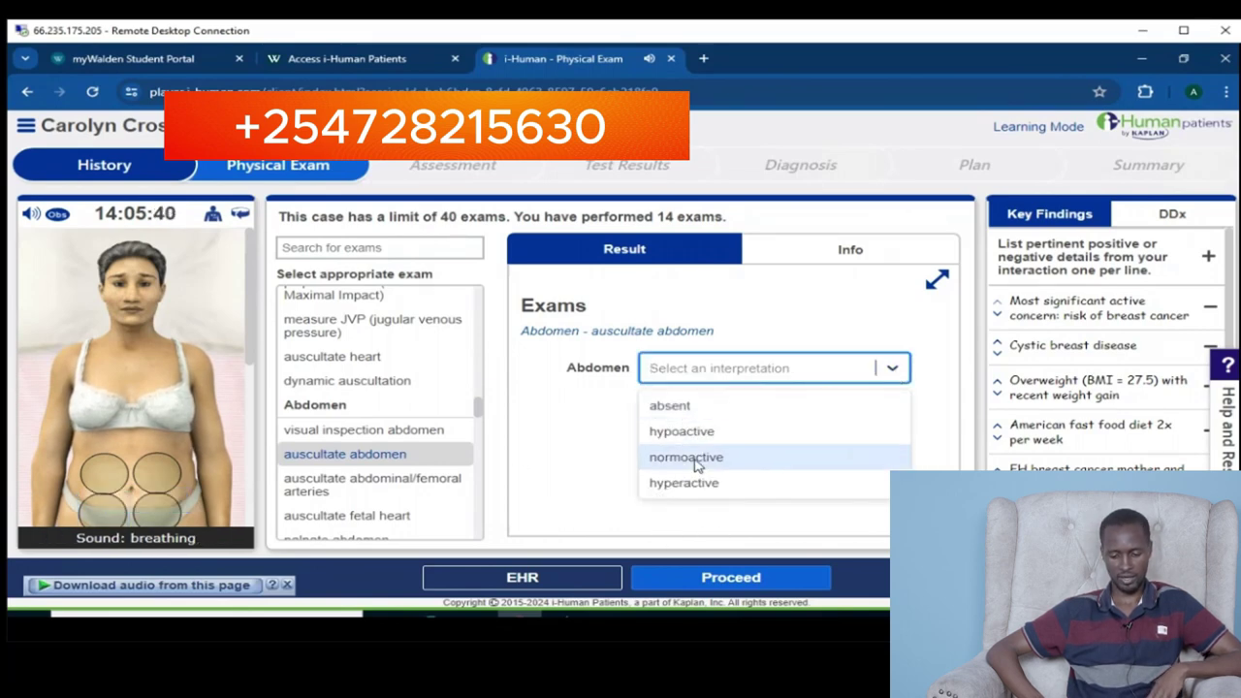
{"action": "left_click", "coordinate": [693, 458]}
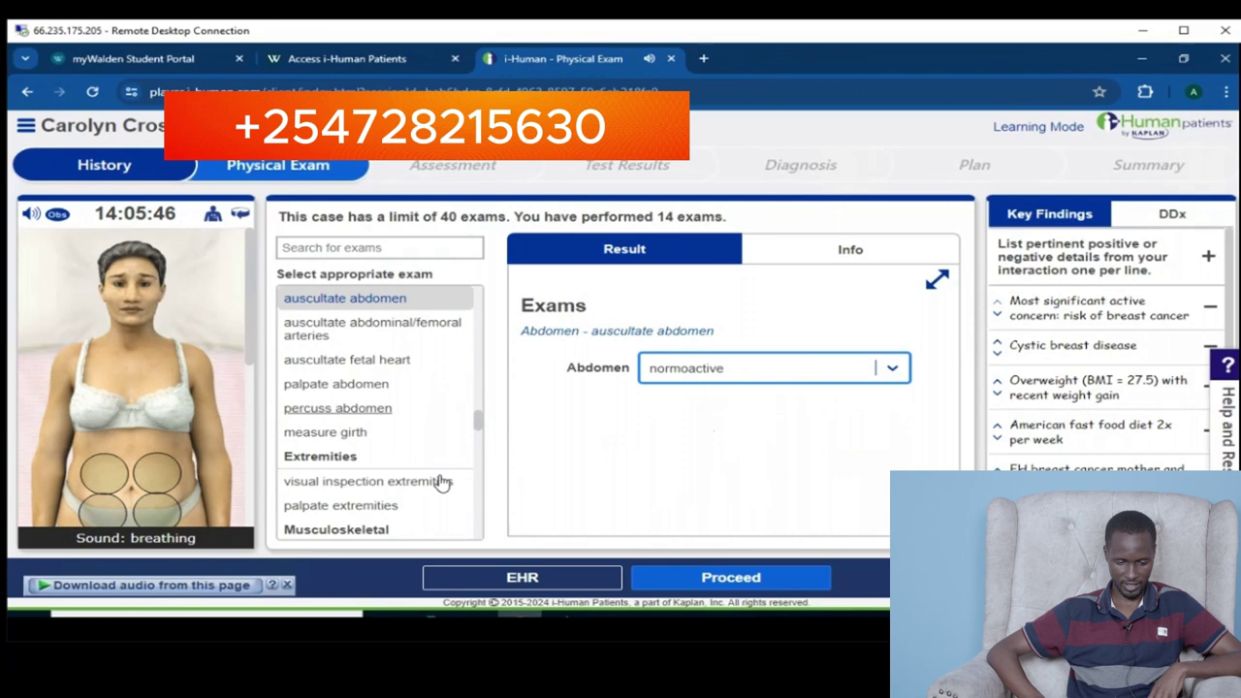
Perform the abdominal palpation and the visual inspection of the extremities
{"action": "left_click", "coordinate": [368, 386]}
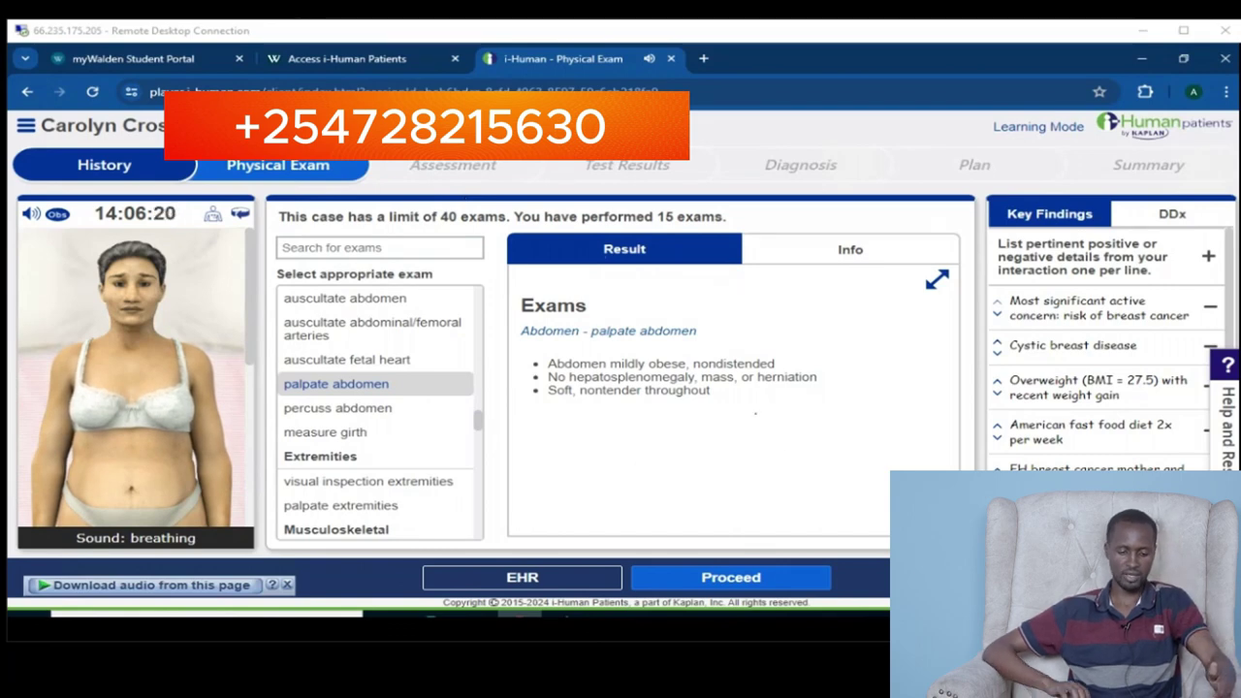
{"action": "scroll", "coordinate": [417, 475], "scroll_direction": "down", "scroll_amount": 1}
{"action": "left_click", "coordinate": [415, 414]}
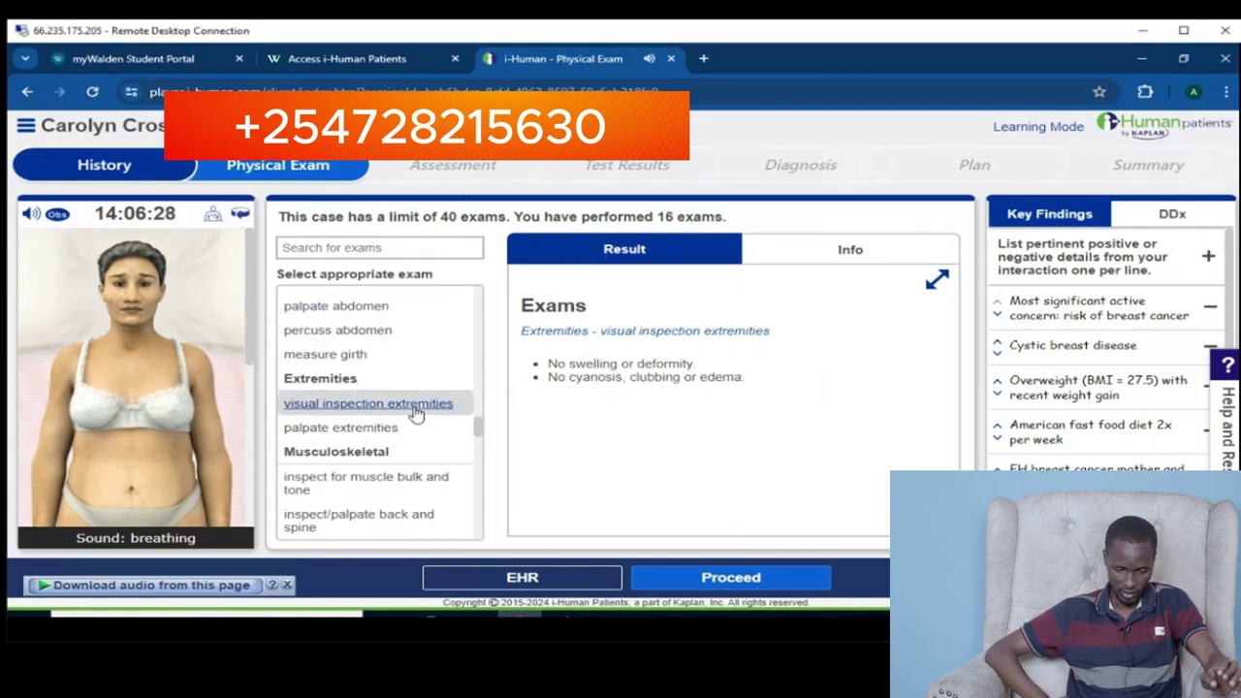
Perform the musculoskeletal inspection for muscle bulk and tone and the neurological mini-mental state exam (MMSE)
{"action": "left_click", "coordinate": [423, 469]}
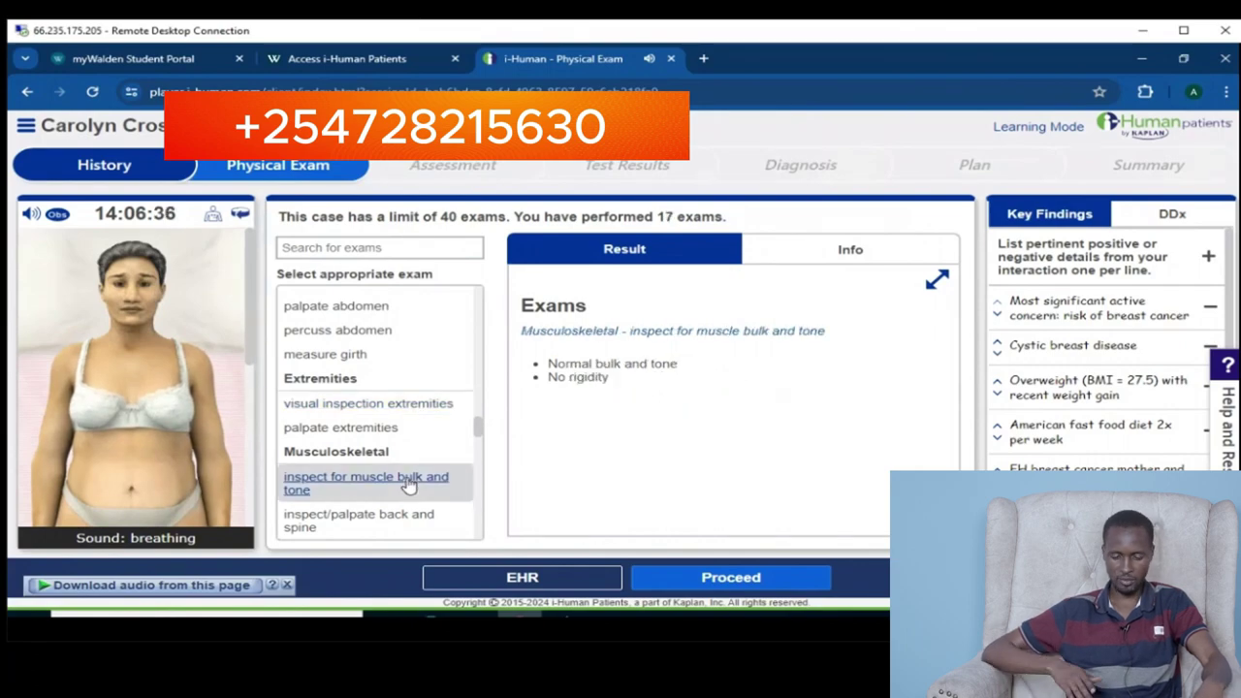
{"action": "scroll", "coordinate": [423, 470], "scroll_direction": "down", "scroll_amount": 6}
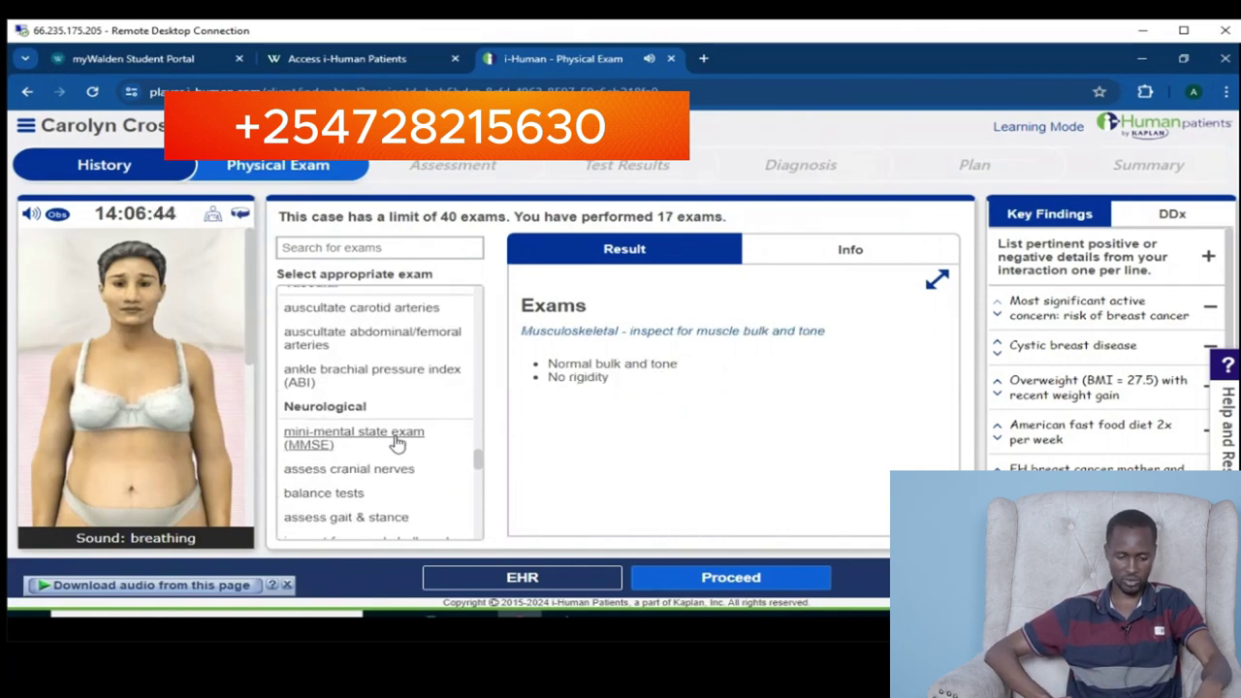
{"action": "left_click", "coordinate": [398, 440]}
Perform the genitourinary female exam and the rectal exam
{"action": "scroll", "coordinate": [410, 485], "scroll_direction": "down", "scroll_amount": 5}
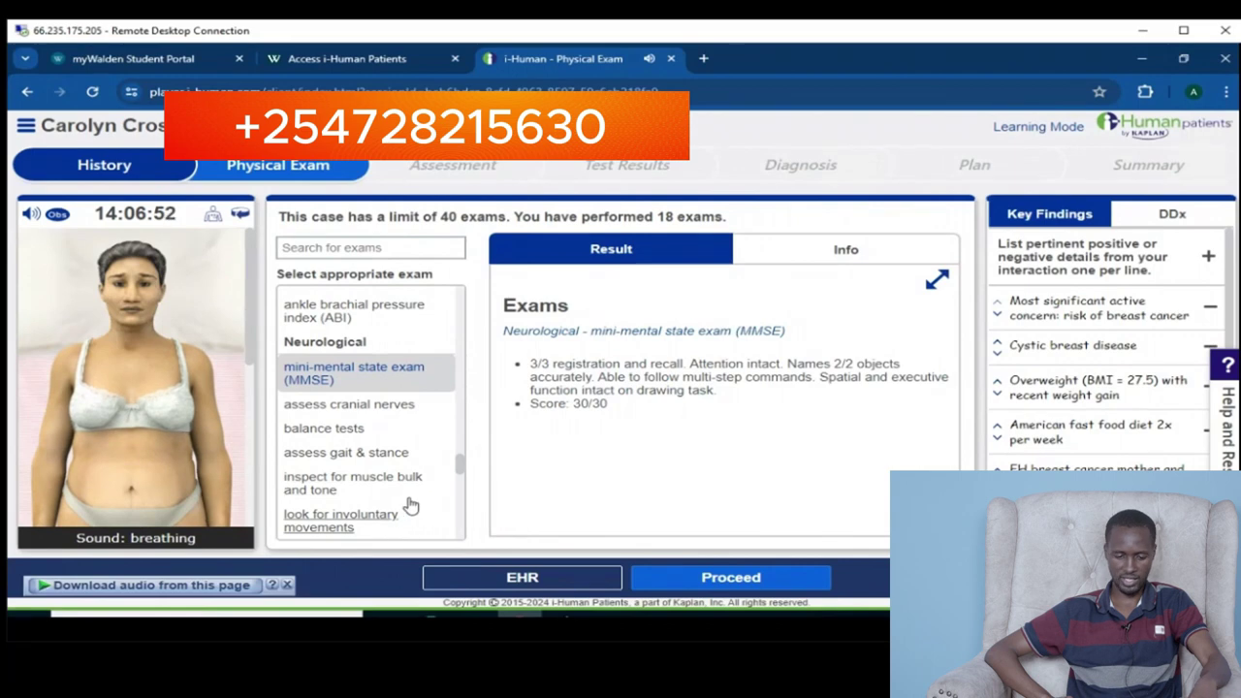
{"action": "scroll", "coordinate": [410, 499], "scroll_direction": "down", "scroll_amount": 8}
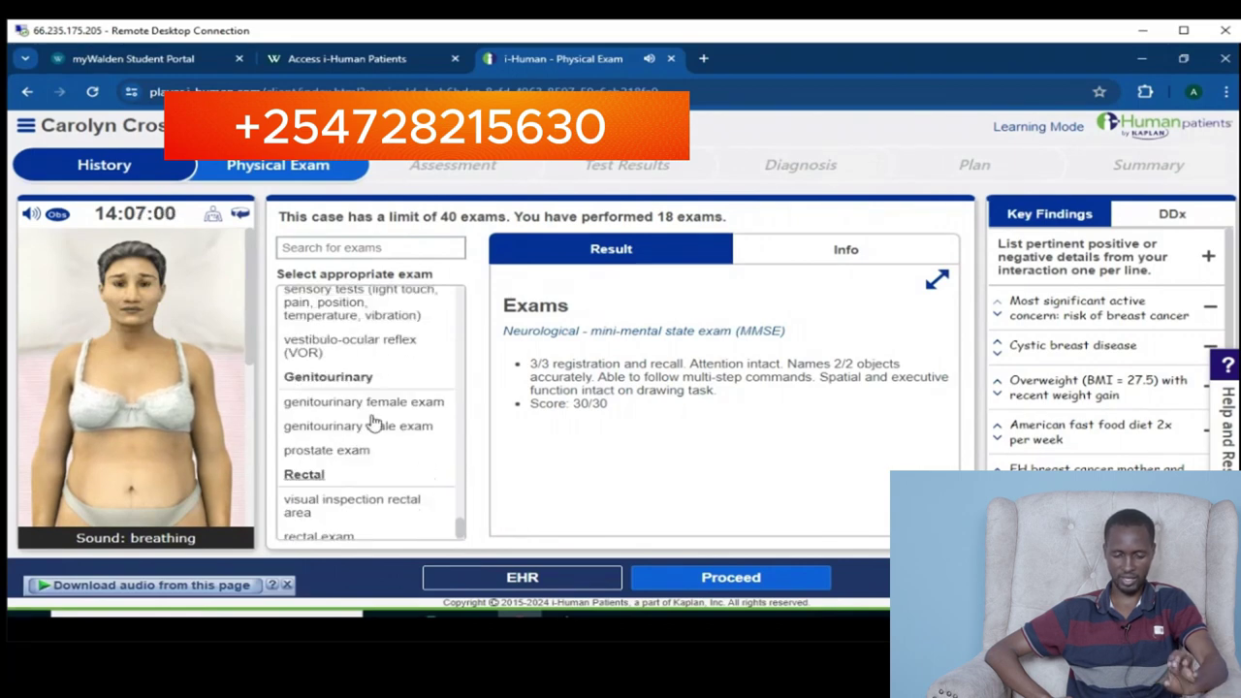
{"action": "left_click", "coordinate": [409, 407]}
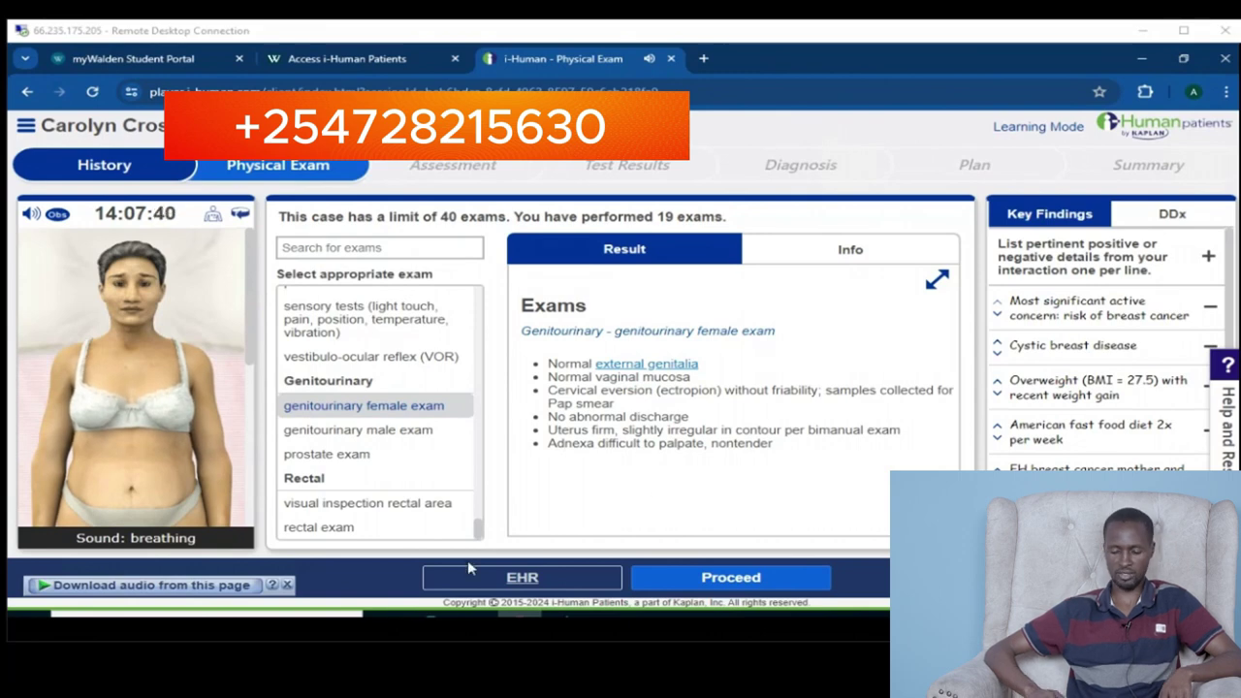
{"action": "left_click", "coordinate": [339, 529]}
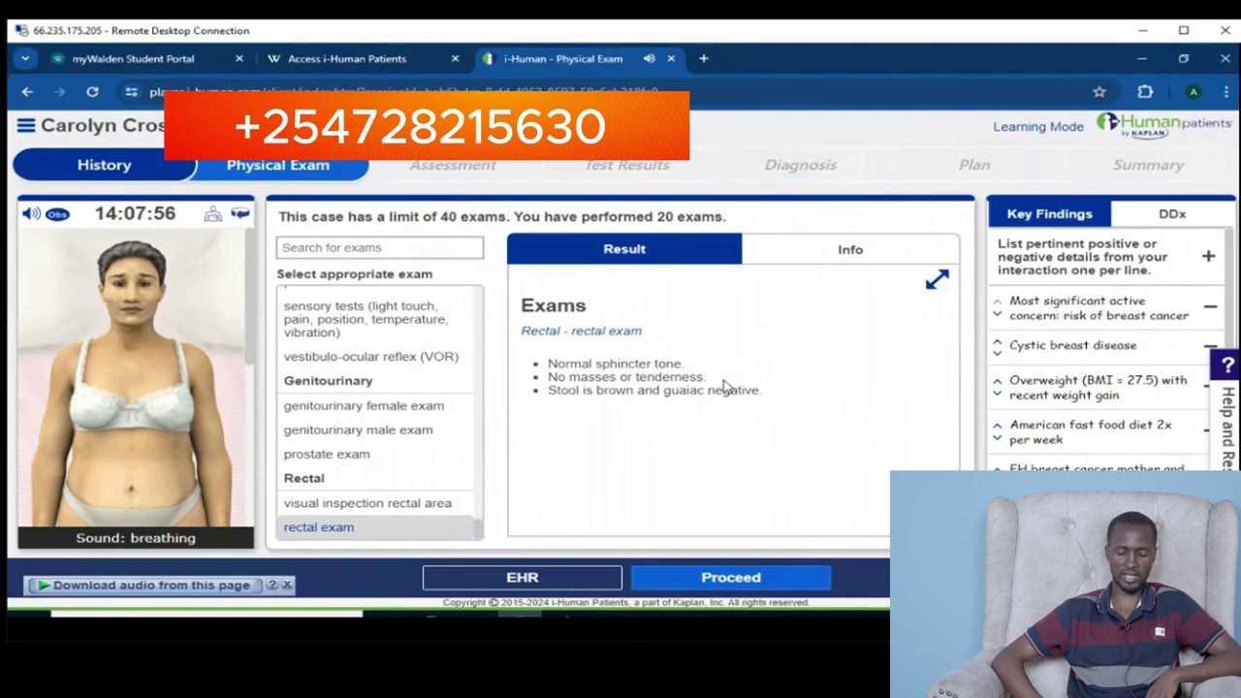
Search the exams for "neck" and perform the neck palpation, and look up the "heart" exams
{"action": "scroll", "coordinate": [463, 430], "scroll_direction": "up", "scroll_amount": 3}
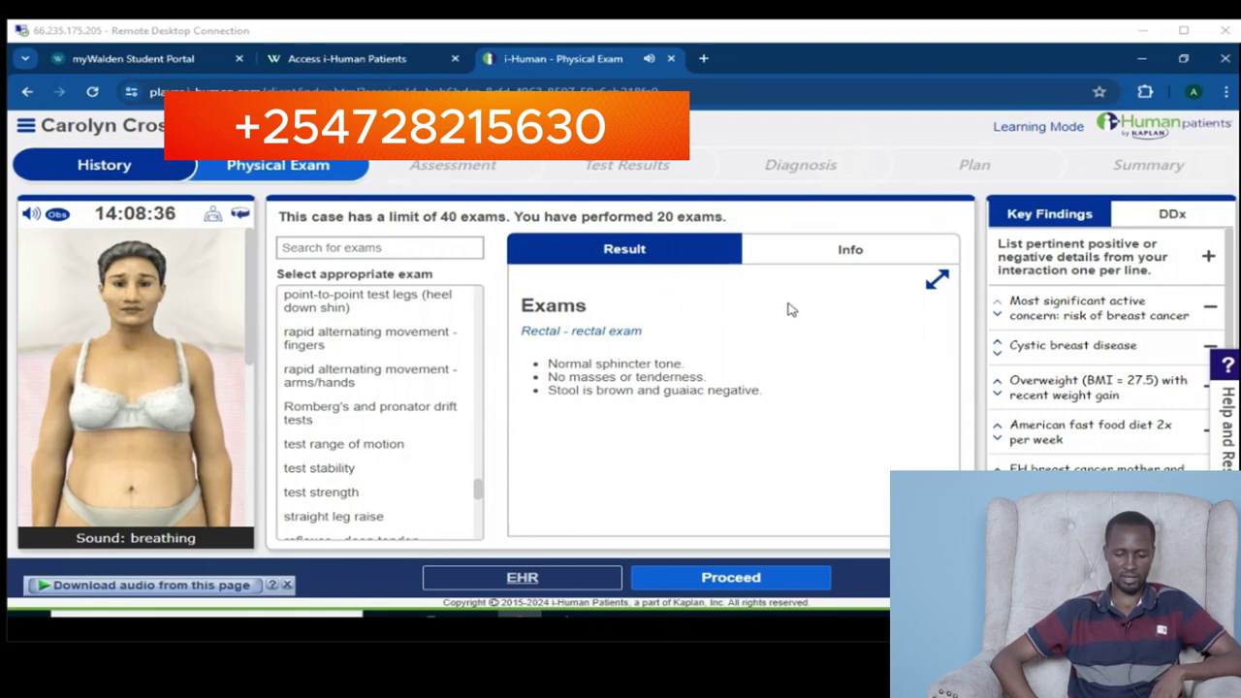
{"action": "left_click", "coordinate": [352, 247]}
{"action": "type", "text": "nec"}
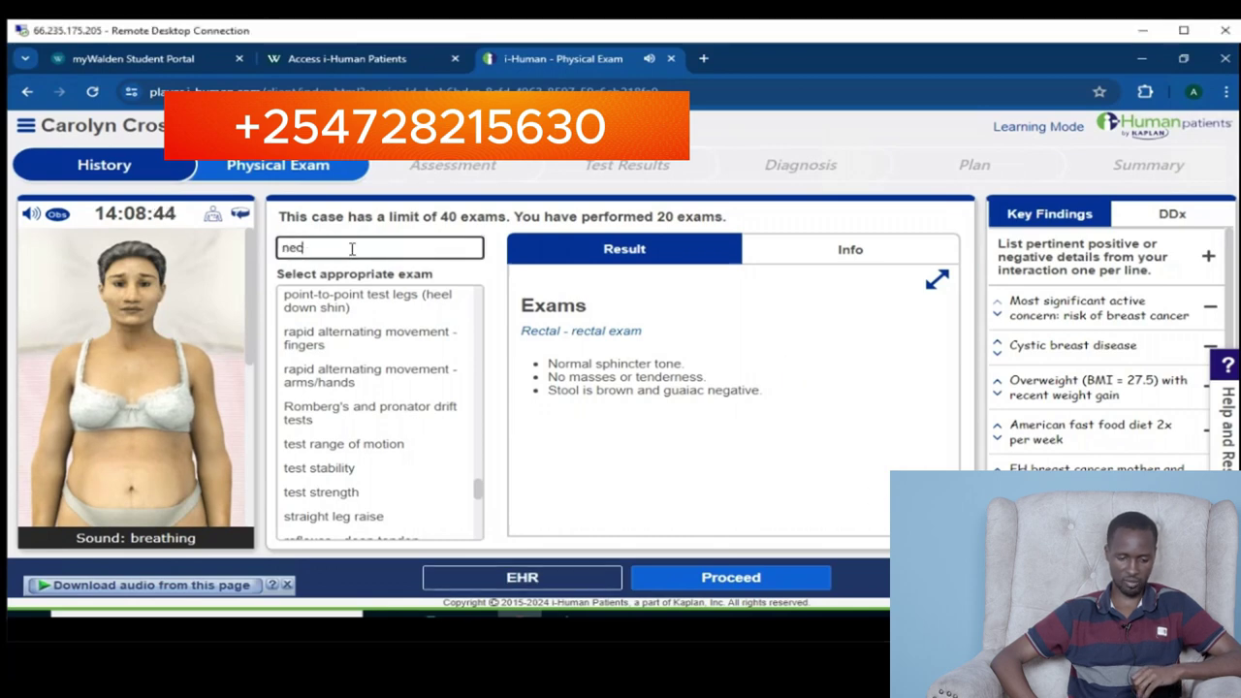
{"action": "type", "text": "k"}
{"action": "left_click", "coordinate": [322, 320]}
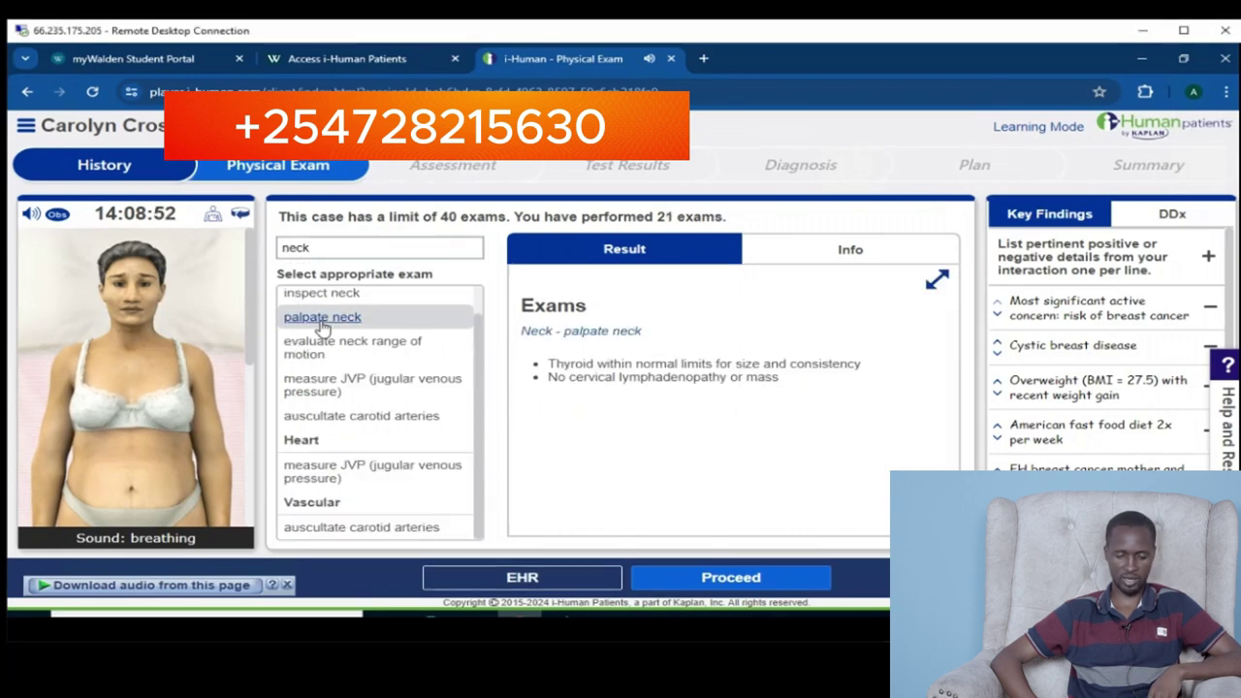
{"action": "double_click", "coordinate": [303, 247]}
{"action": "type", "text": "heart"}
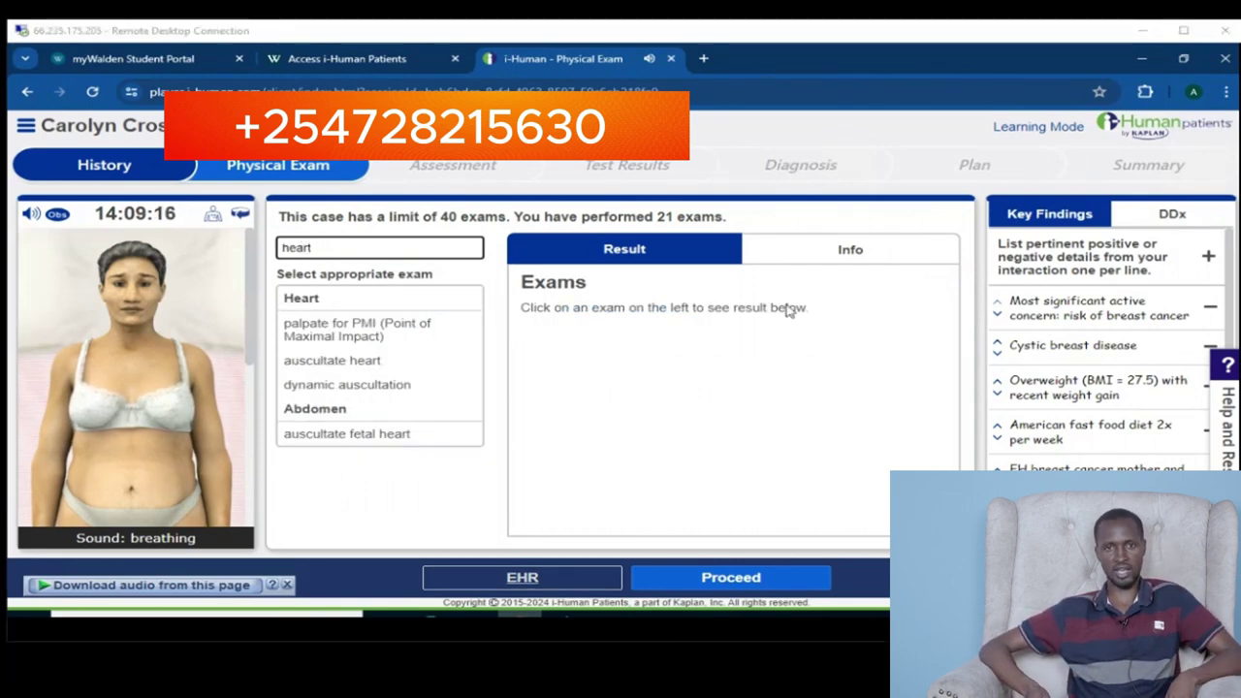
Open the physical exam section of the Current Visit in the patient's EHR
{"action": "left_click", "coordinate": [531, 579]}
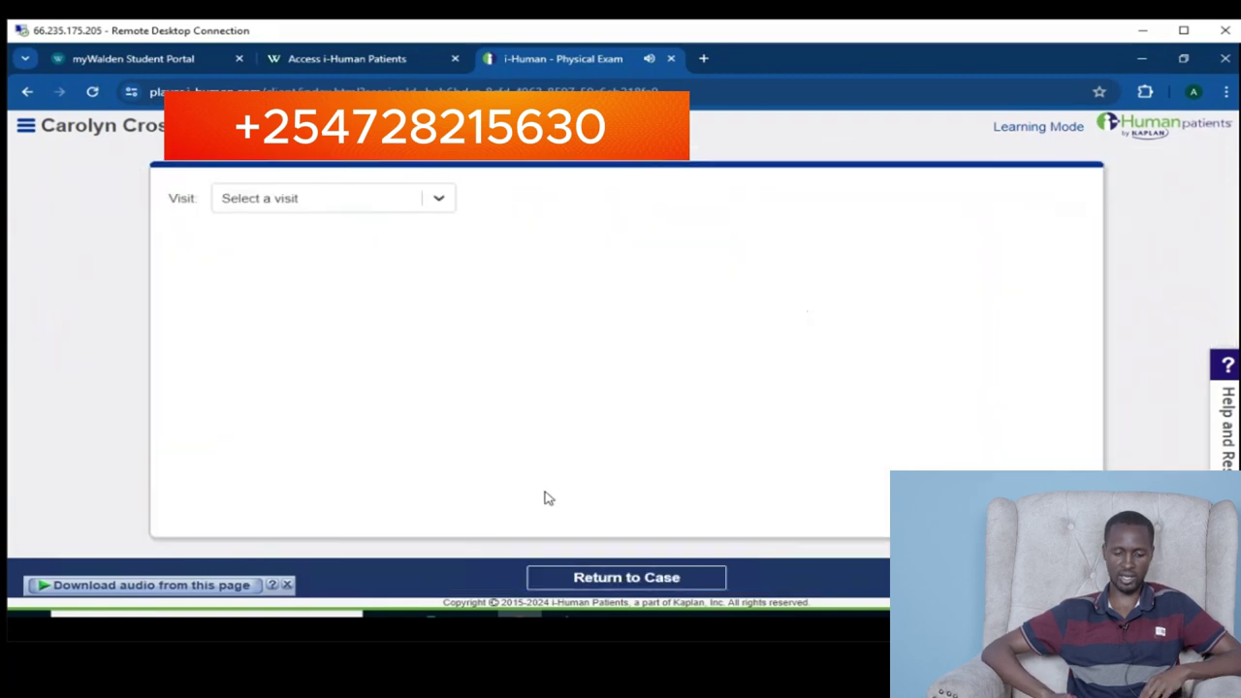
{"action": "left_click", "coordinate": [433, 200]}
{"action": "left_click", "coordinate": [368, 237]}
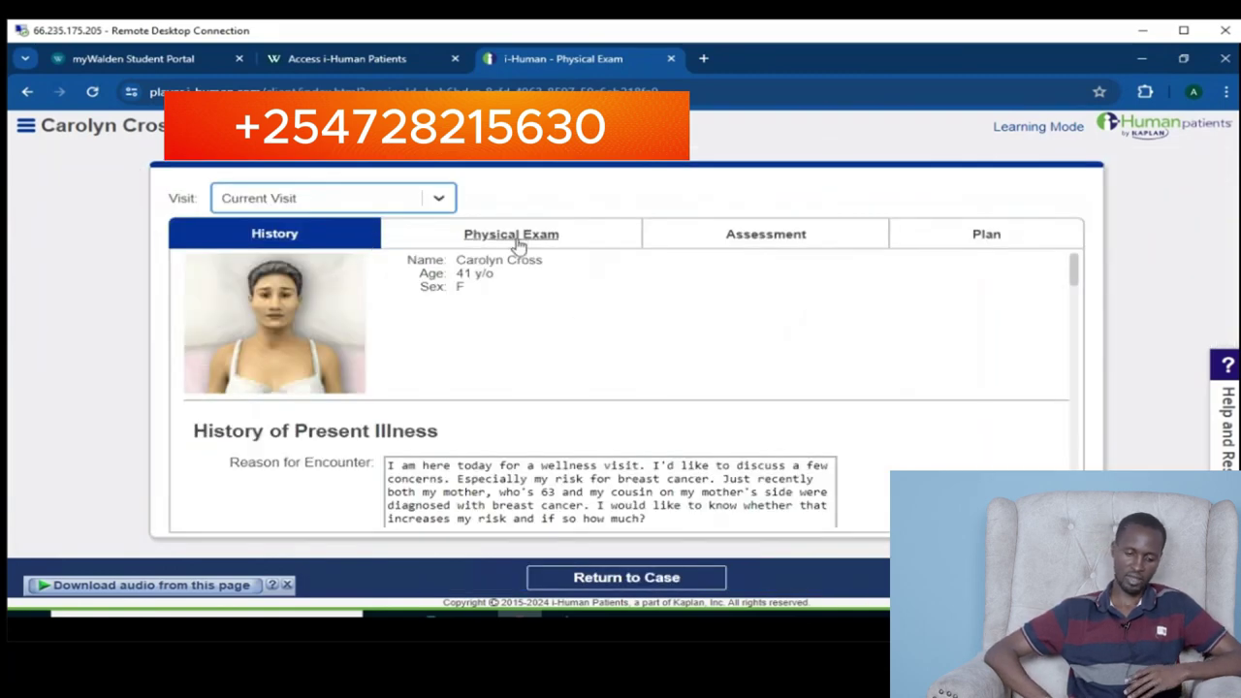
{"action": "left_click", "coordinate": [502, 242]}
{"action": "scroll", "coordinate": [756, 373], "scroll_direction": "down", "scroll_amount": 1}
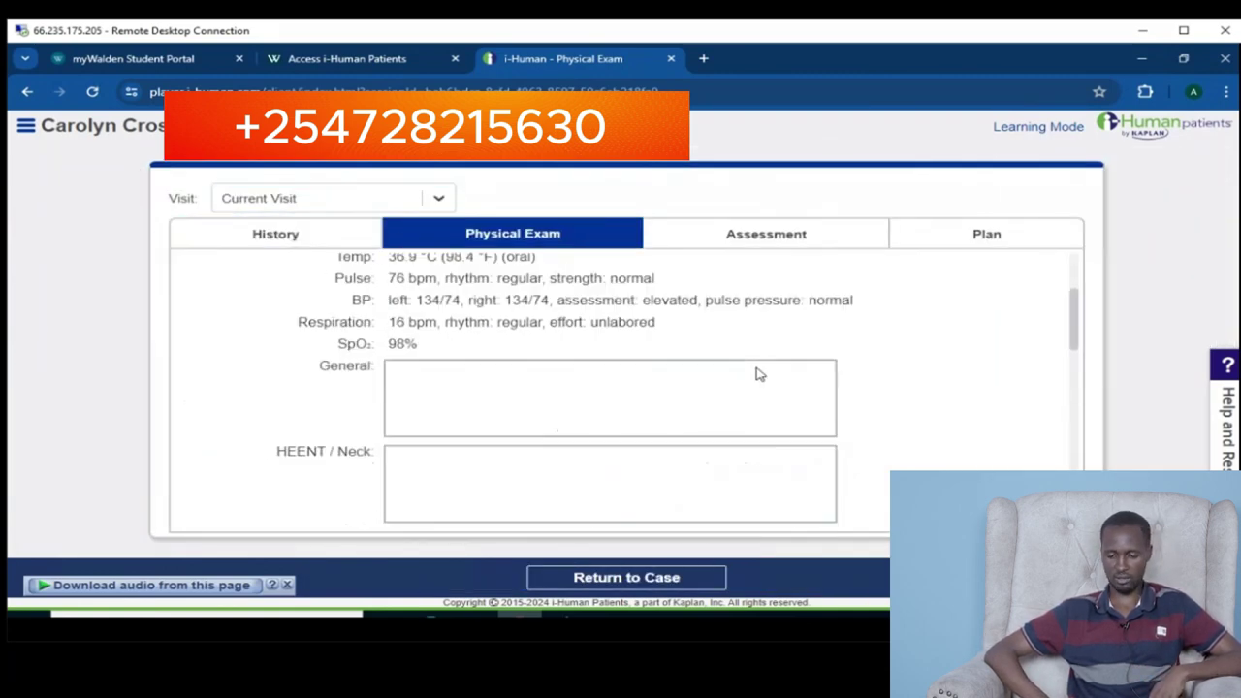
Document the General findings as "Normal energy level."
{"action": "left_click", "coordinate": [478, 399]}
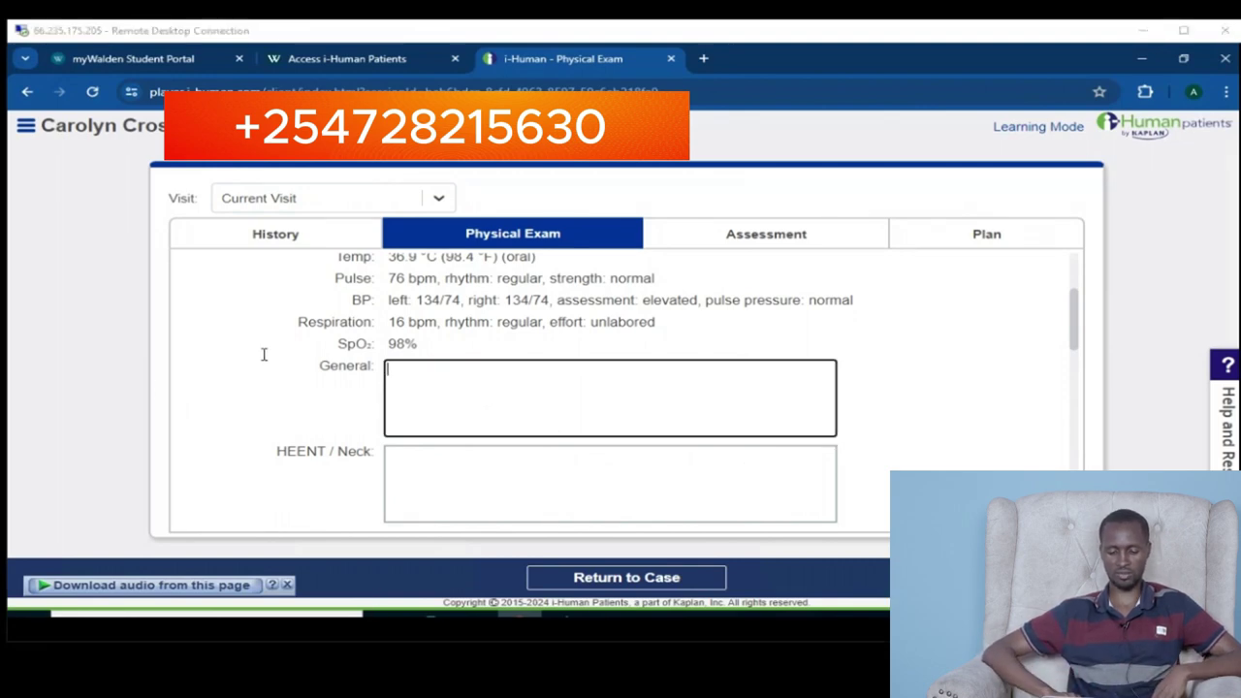
{"action": "left_click", "coordinate": [687, 388]}
{"action": "type", "text": "Normal energy level."}
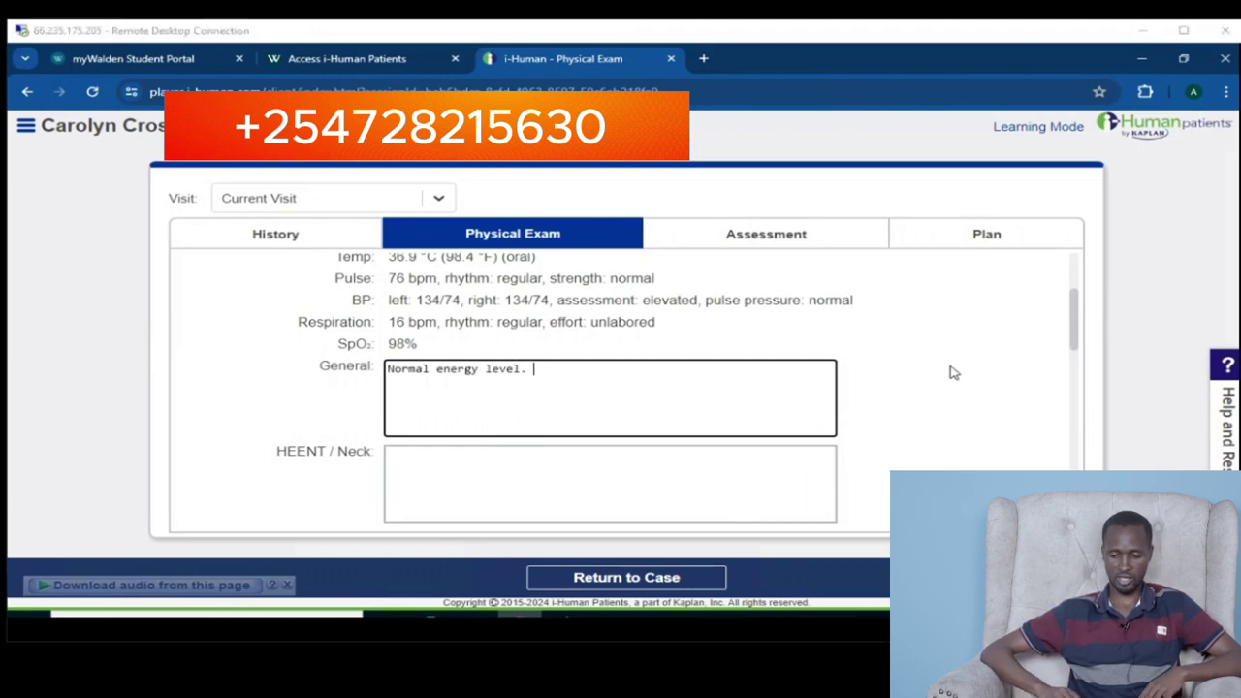
{"action": "left_click", "coordinate": [760, 386]}
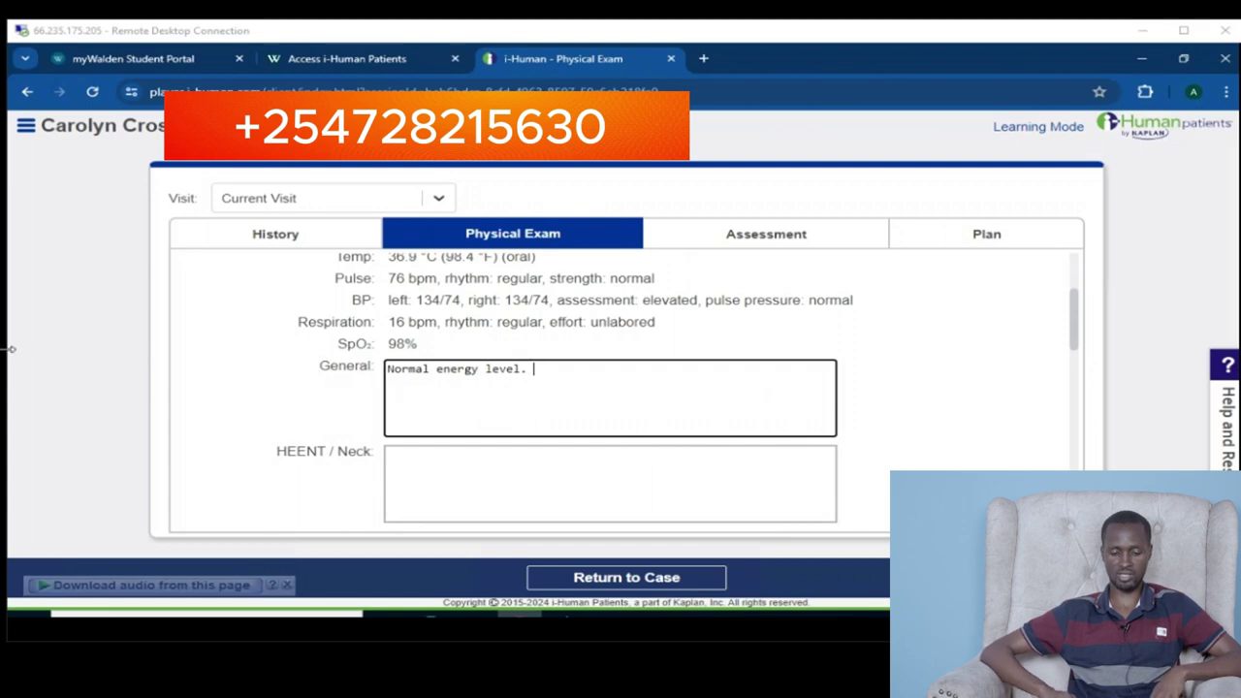
Document HEENT / Neck as "No visible scars, deformities or other lesions" and, on a new line, "Trachea is midline and freely mobile"
{"action": "left_click", "coordinate": [416, 456]}
{"action": "type", "text": "No visible "}
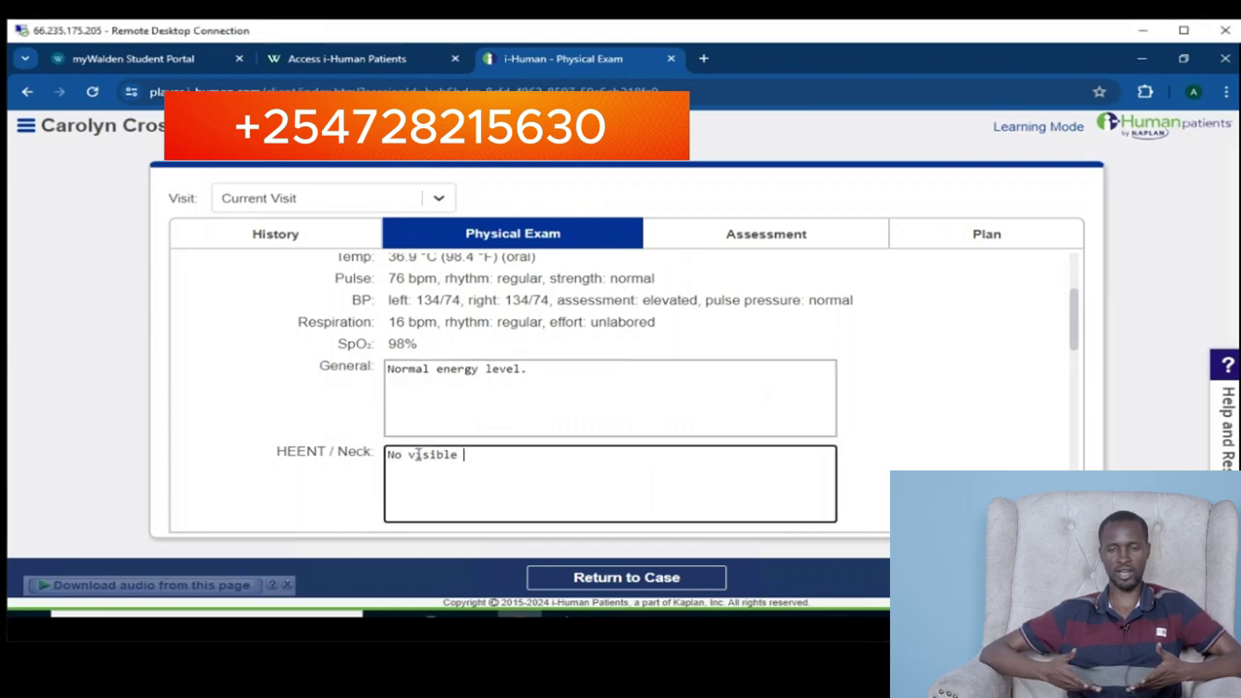
{"action": "type", "text": "scars, deformities"}
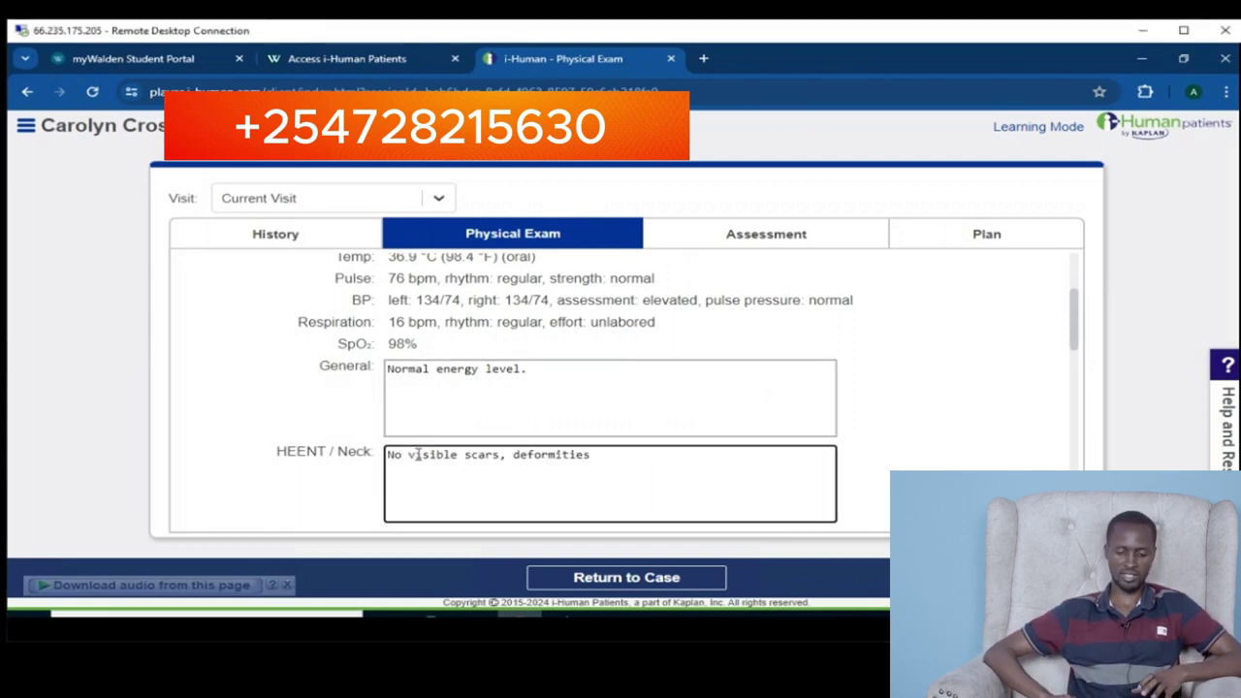
{"action": "type", "text": " or other lesions"}
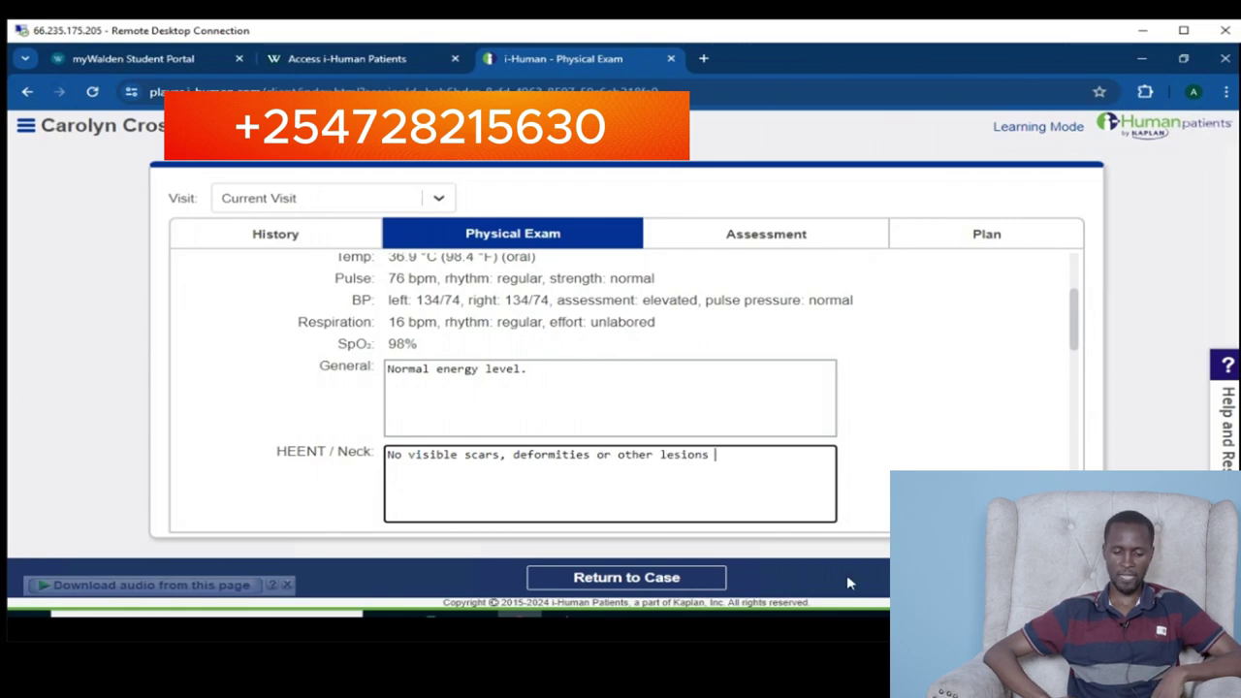
{"action": "left_click", "coordinate": [659, 503]}
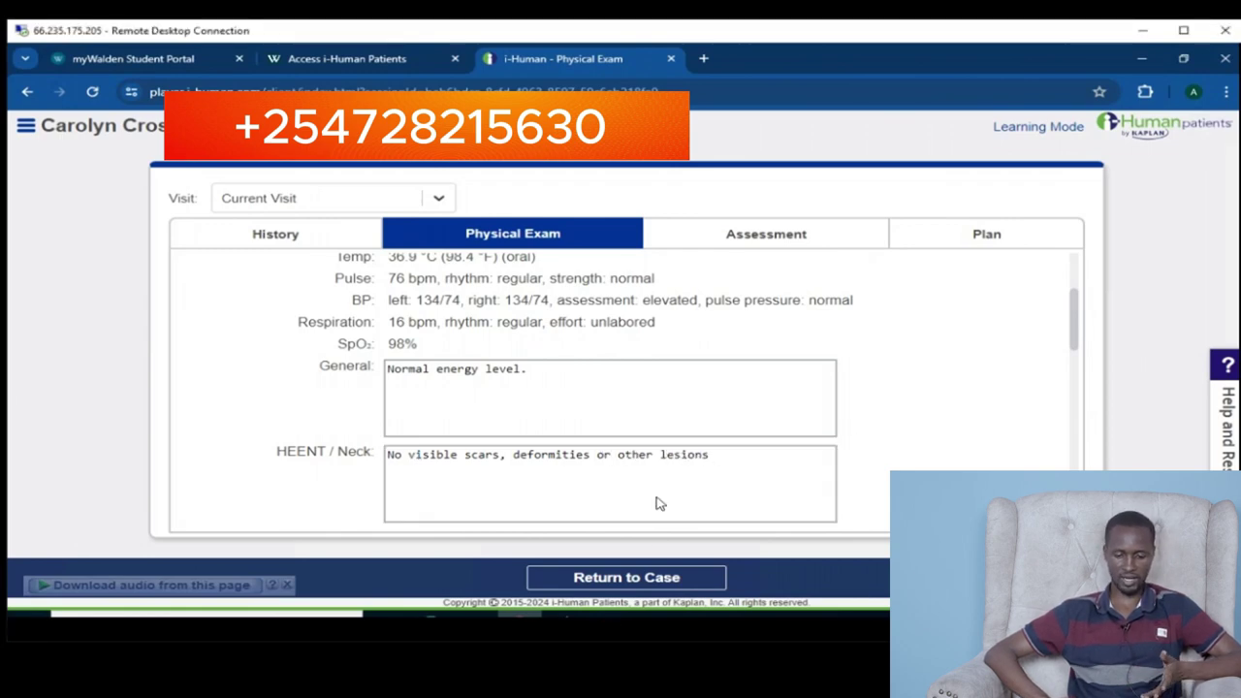
{"action": "left_click", "coordinate": [756, 461]}
{"action": "key", "text": "Return"}
{"action": "type", "text": "Trachea is mi"}
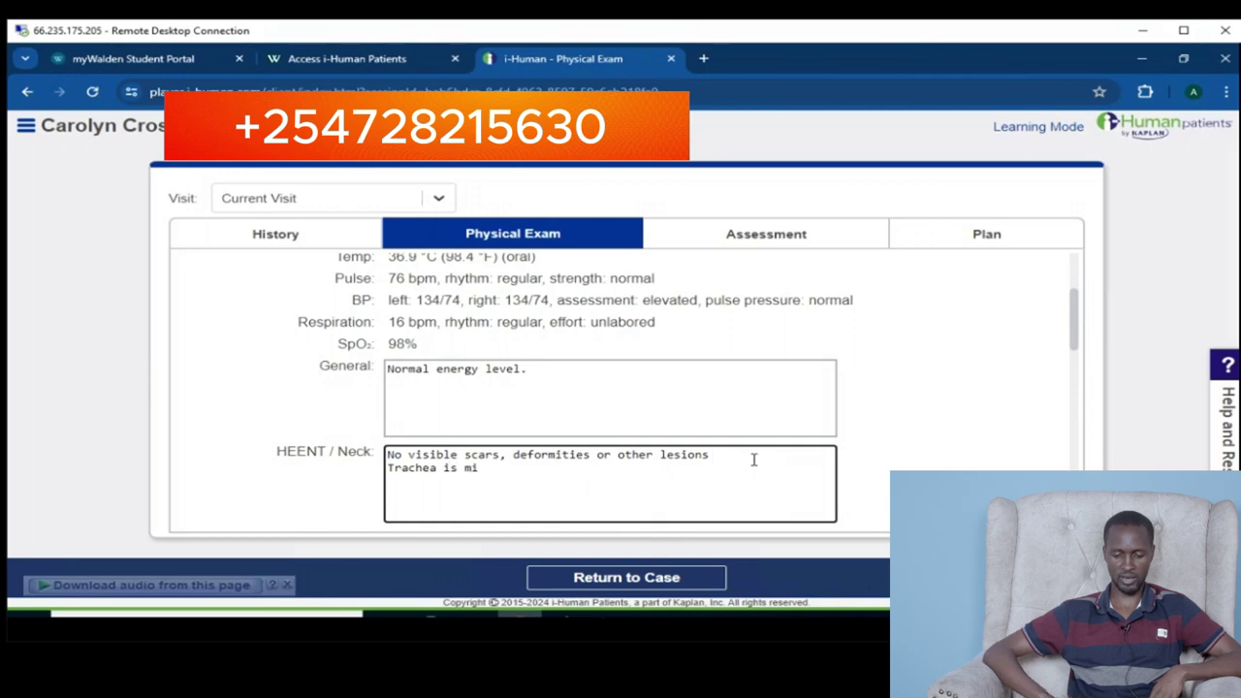
{"action": "type", "text": "dline and freel"}
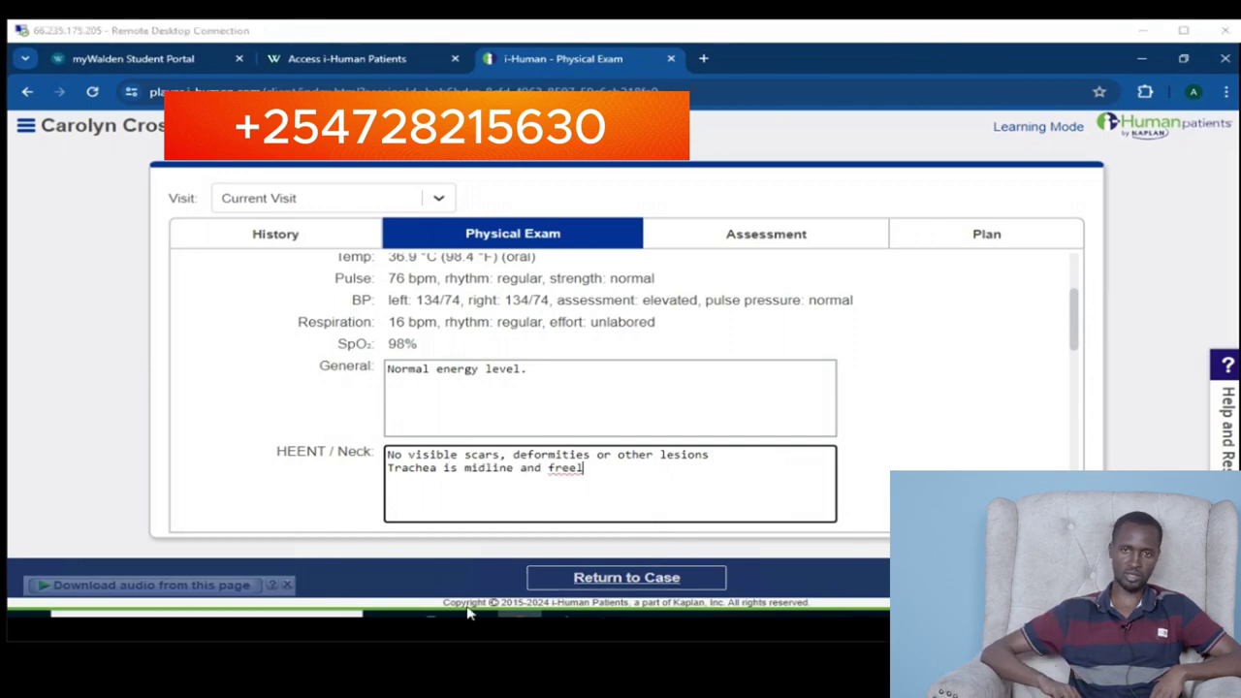
{"action": "type", "text": "y"}
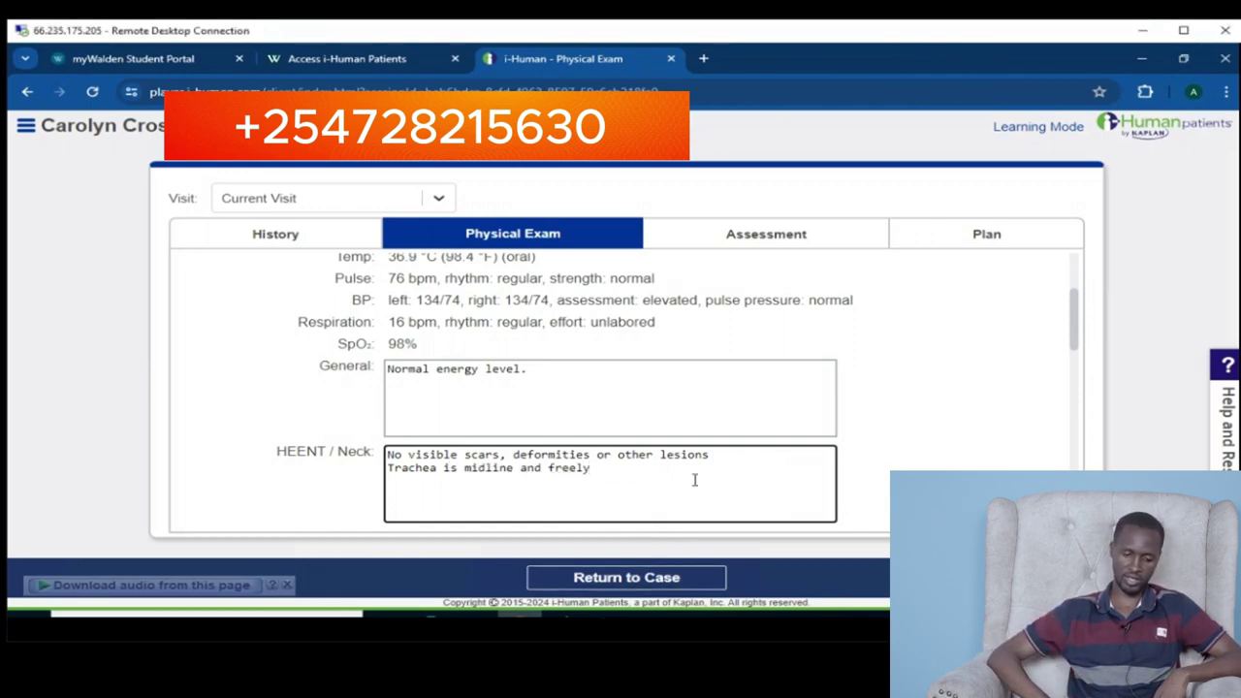
{"action": "type", "text": " mobile"}
Document the Cardiovascular findings as "Regular rhythm and rate. No murmur or gallop. No peripheral edema"
{"action": "key", "text": "Tab"}
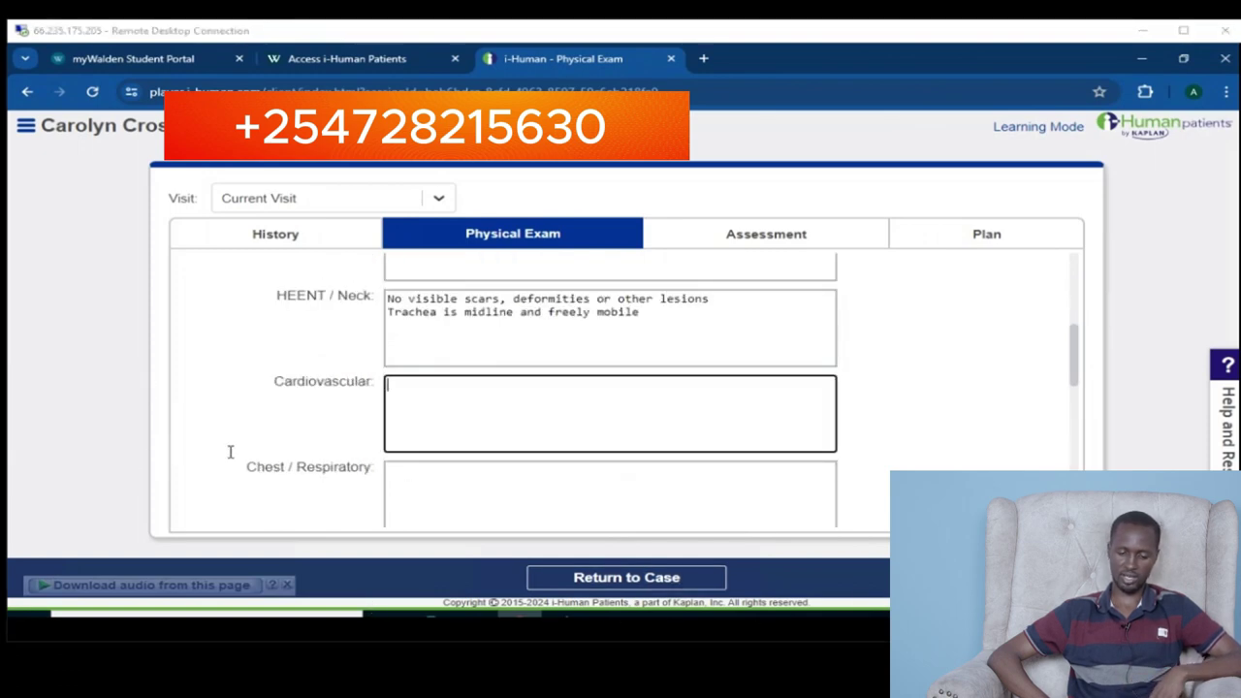
{"action": "left_click", "coordinate": [546, 423]}
{"action": "left_click", "coordinate": [450, 403]}
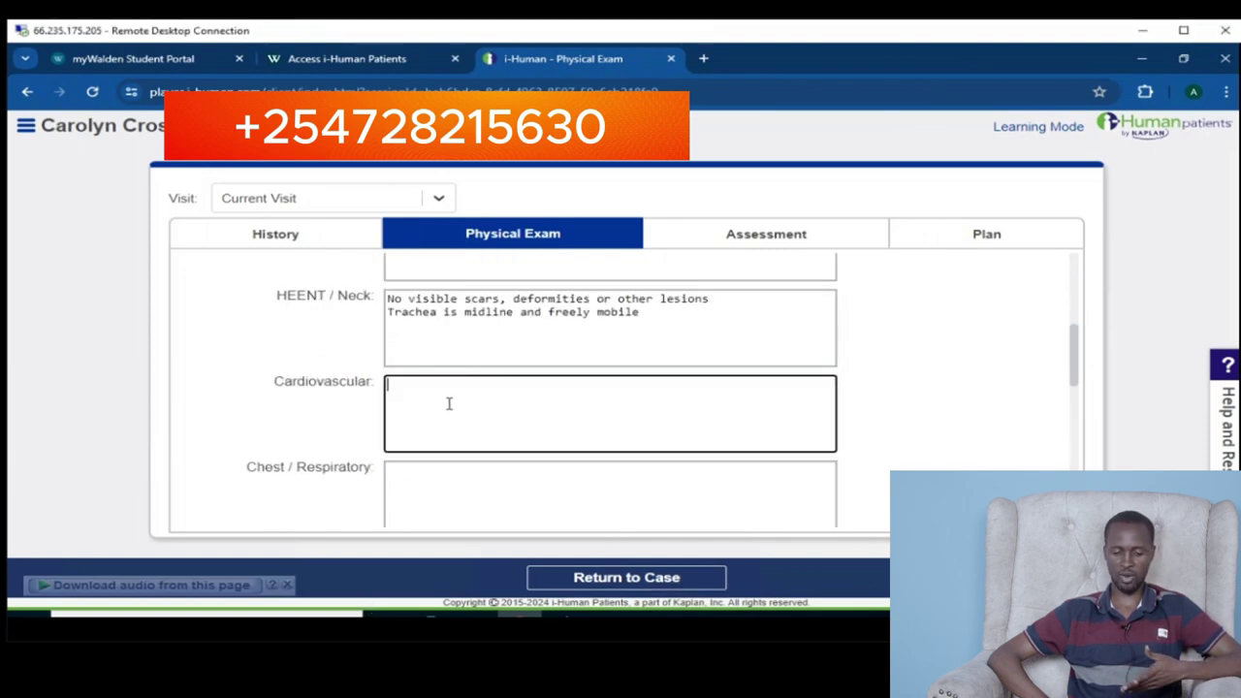
{"action": "type", "text": "Regular rhythm and rate. No murmur or gallop. No peripheral edema"}
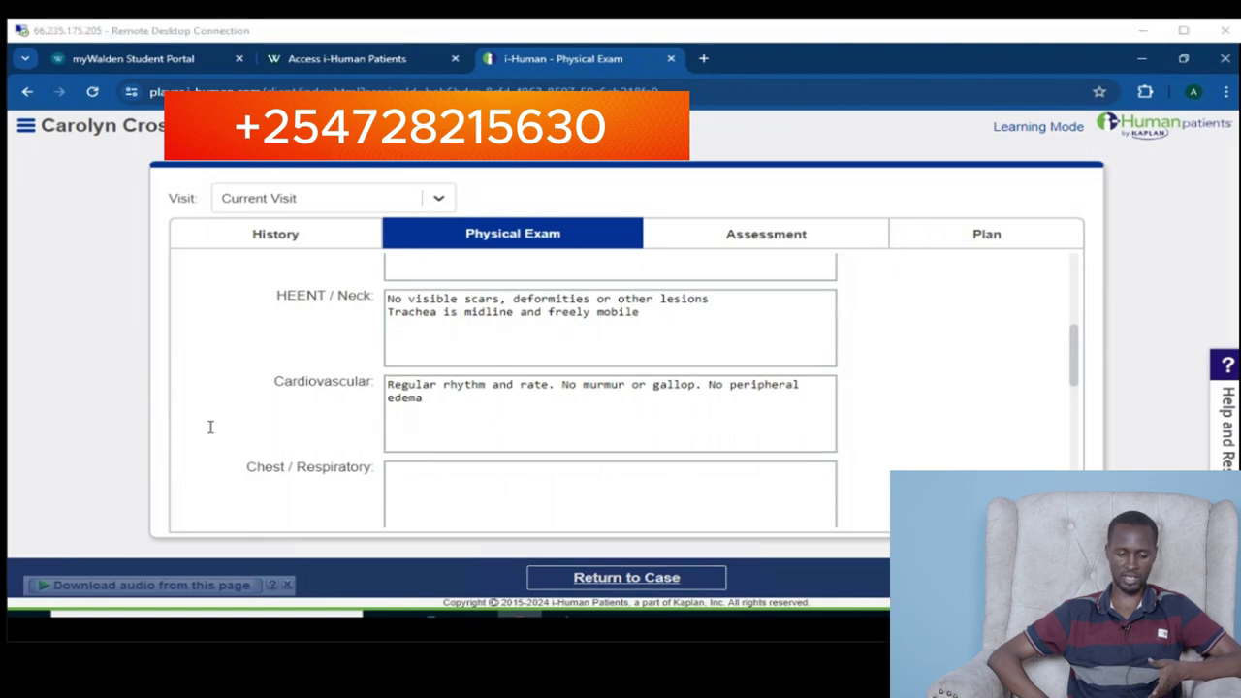
Document the Chest / Respiratory findings as "Thorax normal to percussion. Breath sounds clear."
{"action": "left_click", "coordinate": [620, 487]}
{"action": "type", "text": "Thorax normal to percussion. Breath sounds clear."}
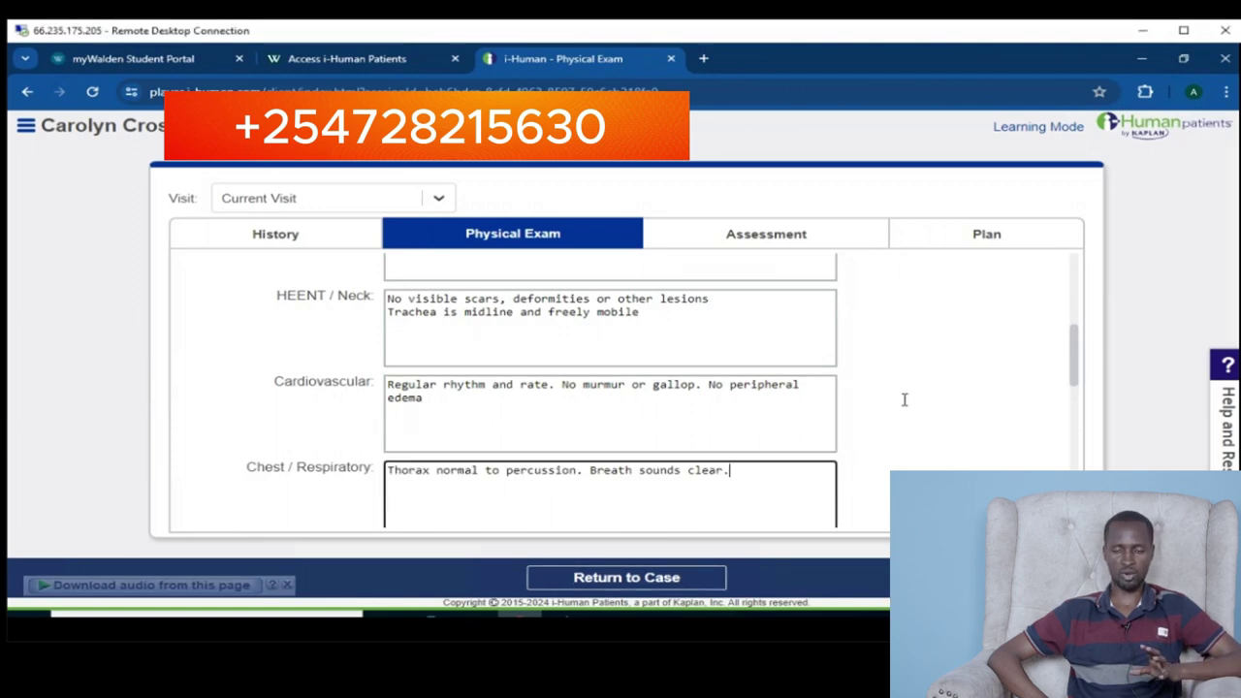
Document the Abdomen findings as "Abdomen mildly obese, nondistended, No hepatosplenomegaly, mass, or herniation Soft, nontender throughout"
{"action": "scroll", "coordinate": [906, 407], "scroll_direction": "down", "scroll_amount": 2}
{"action": "left_click", "coordinate": [426, 623]}
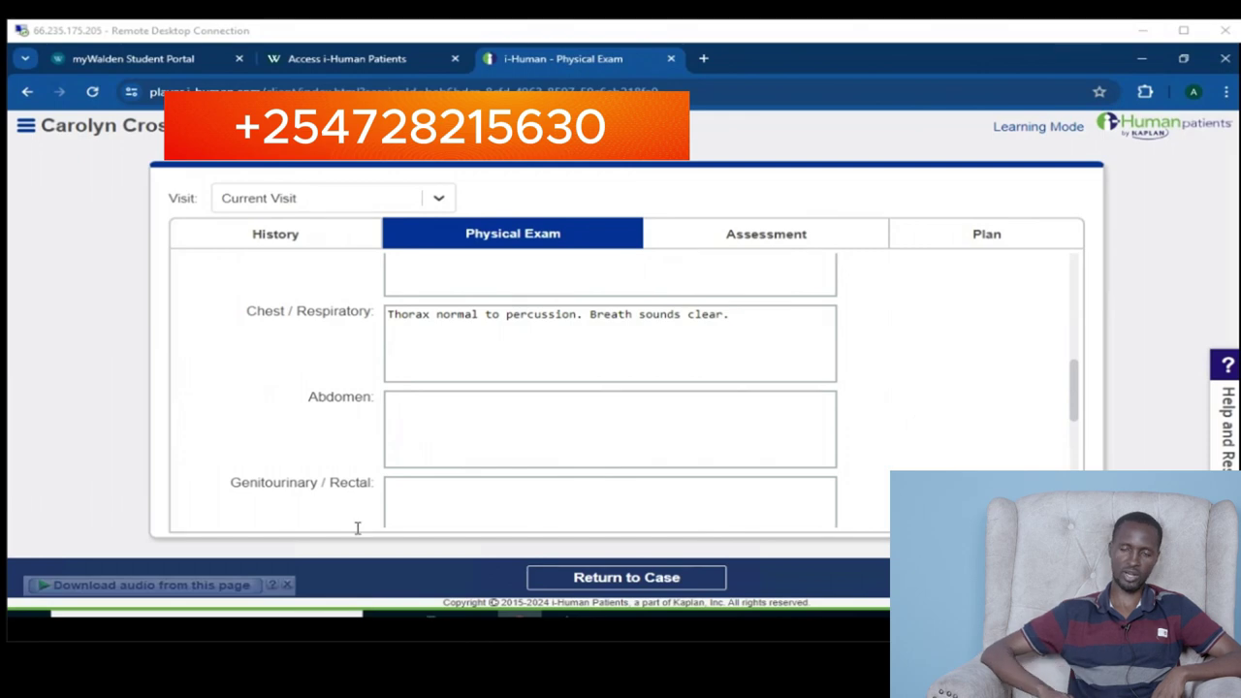
{"action": "left_click", "coordinate": [446, 418]}
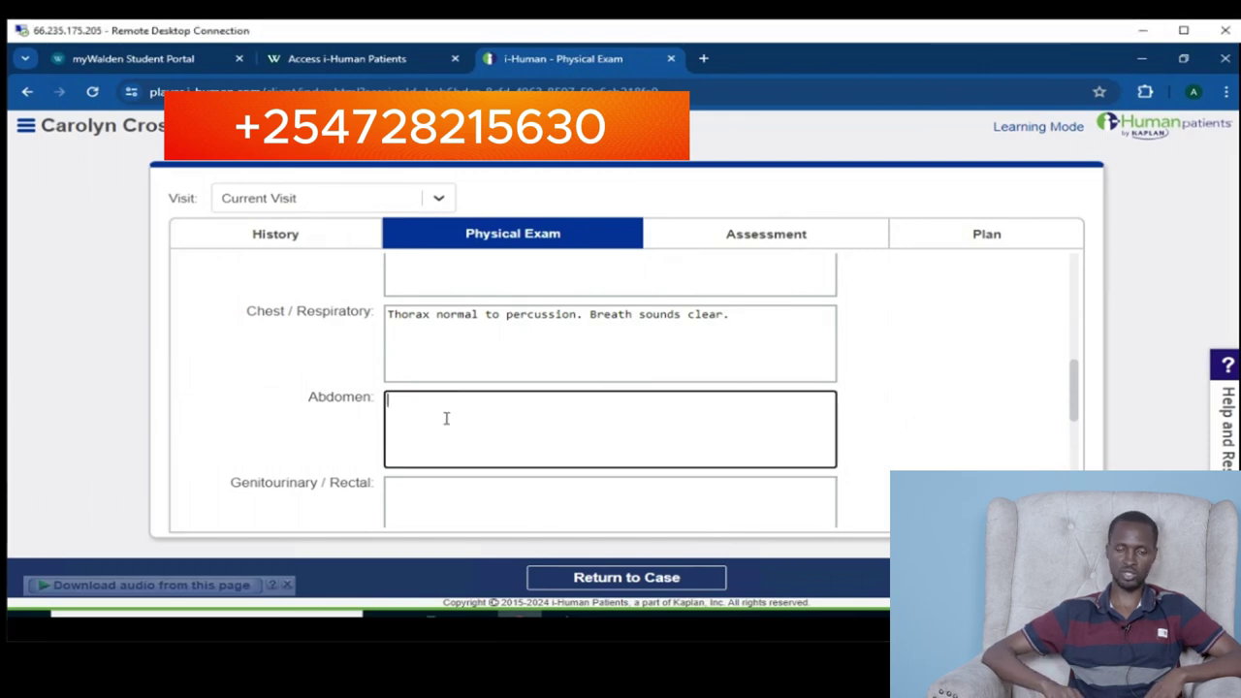
{"action": "type", "text": "Abdomen mildly obese, nondistended, No hepatosplenomegaly, mass, or herniation Soft, nontender throughout"}
Document Genitourinary / Rectal as "Normal external genitalia. Normal vaginal mucosa. Slight cervical eversion without friability. No abnormal discharge"
{"action": "scroll", "coordinate": [765, 393], "scroll_direction": "up", "scroll_amount": 5}
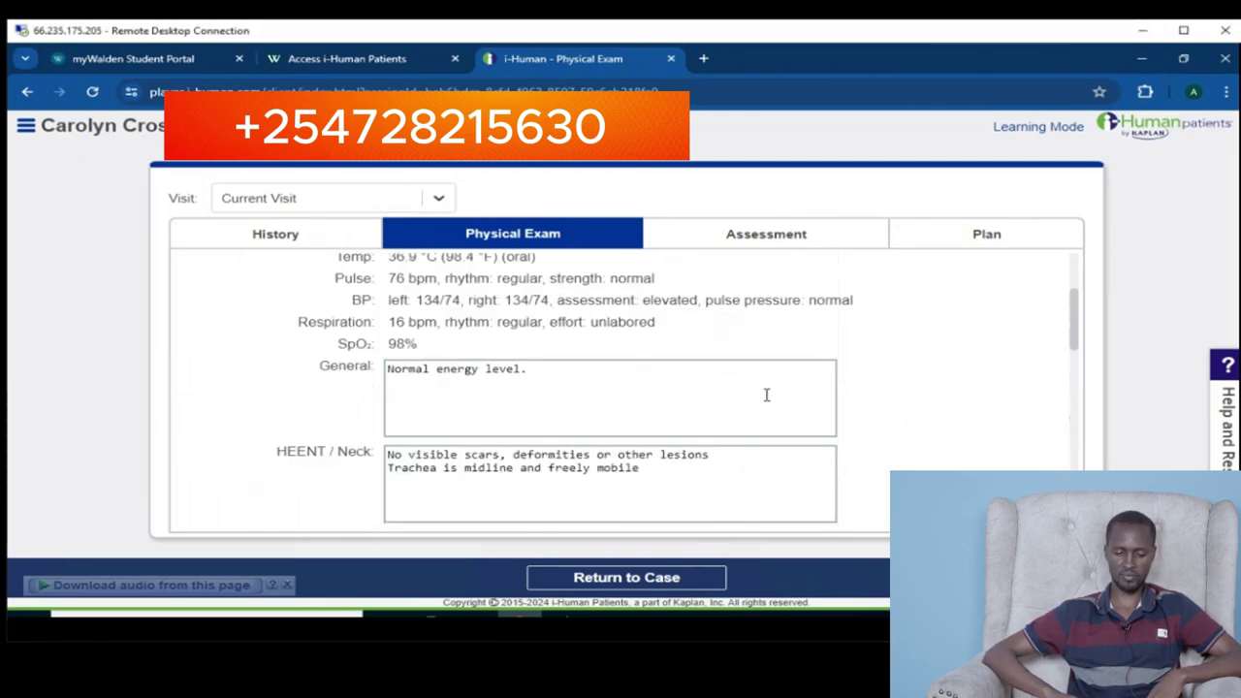
{"action": "scroll", "coordinate": [881, 382], "scroll_direction": "down", "scroll_amount": 7}
{"action": "scroll", "coordinate": [853, 416], "scroll_direction": "up", "scroll_amount": 1}
{"action": "left_click", "coordinate": [388, 615]}
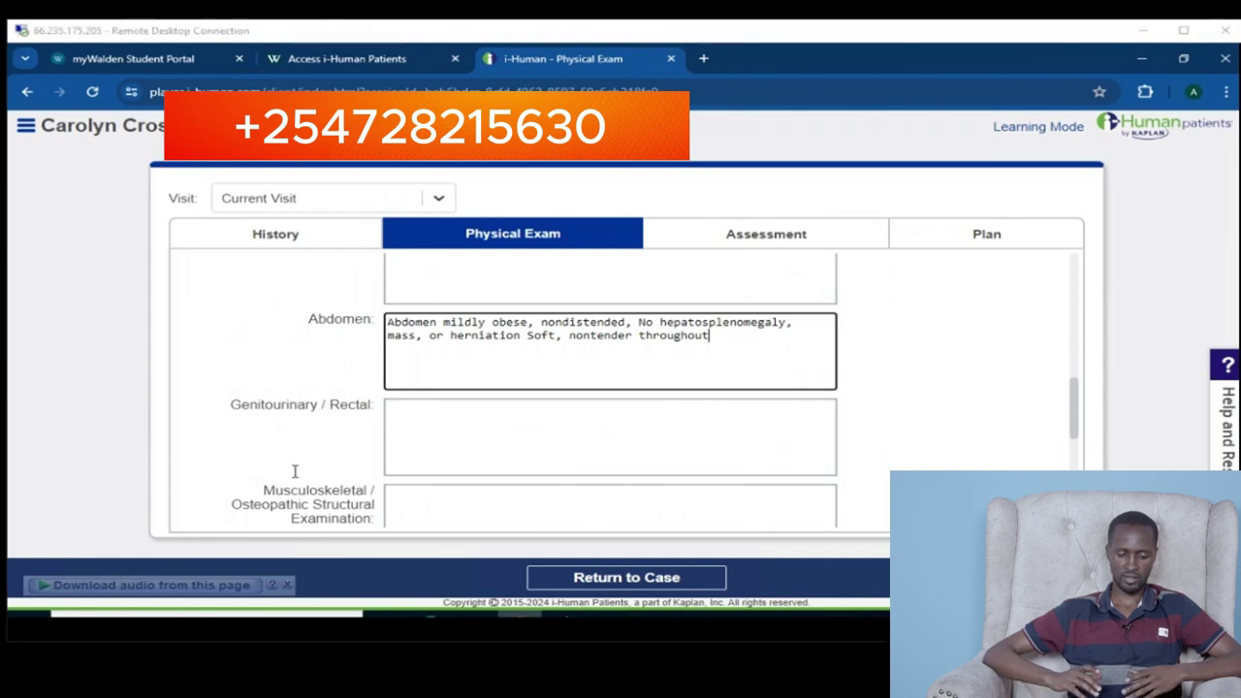
{"action": "left_click", "coordinate": [476, 430]}
{"action": "type", "text": "Normal external genitalia. Normal vaginal mucosa. Slight cervical eversion without friability. No abnormal discharge"}
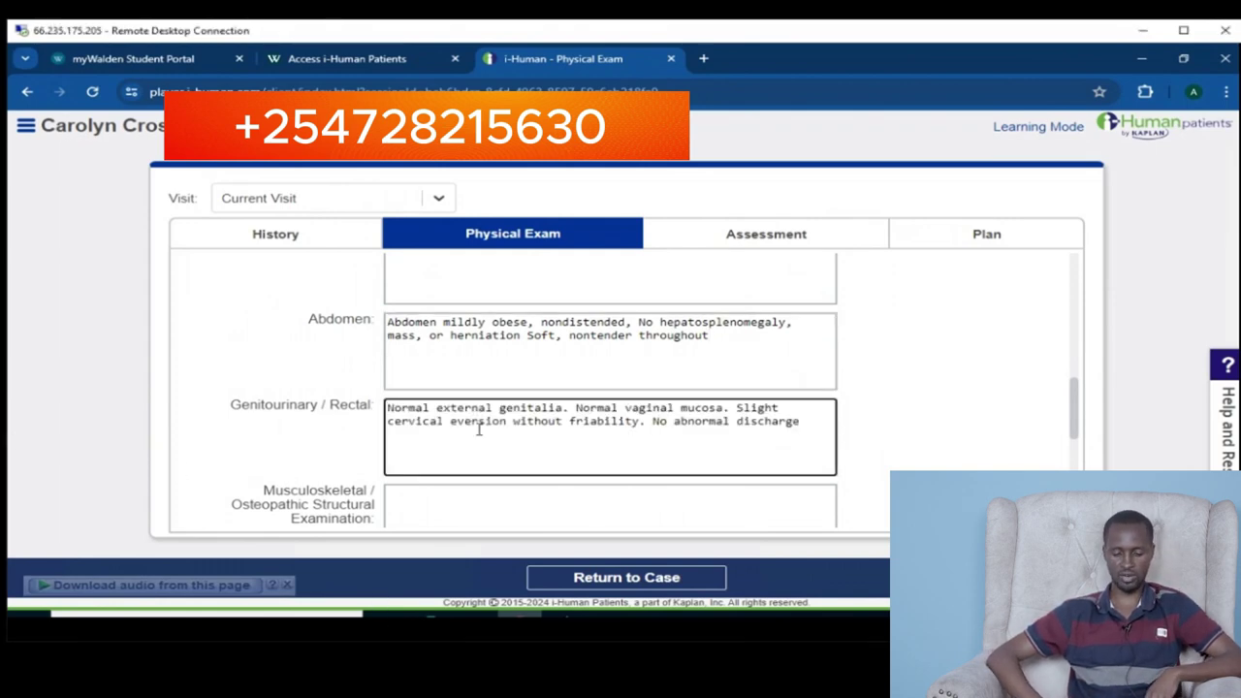
Document the Musculoskeletal / Osteopathic Structural Examination findings as "Normal muscle tone and bulk bilaterally"
{"action": "left_click", "coordinate": [371, 613]}
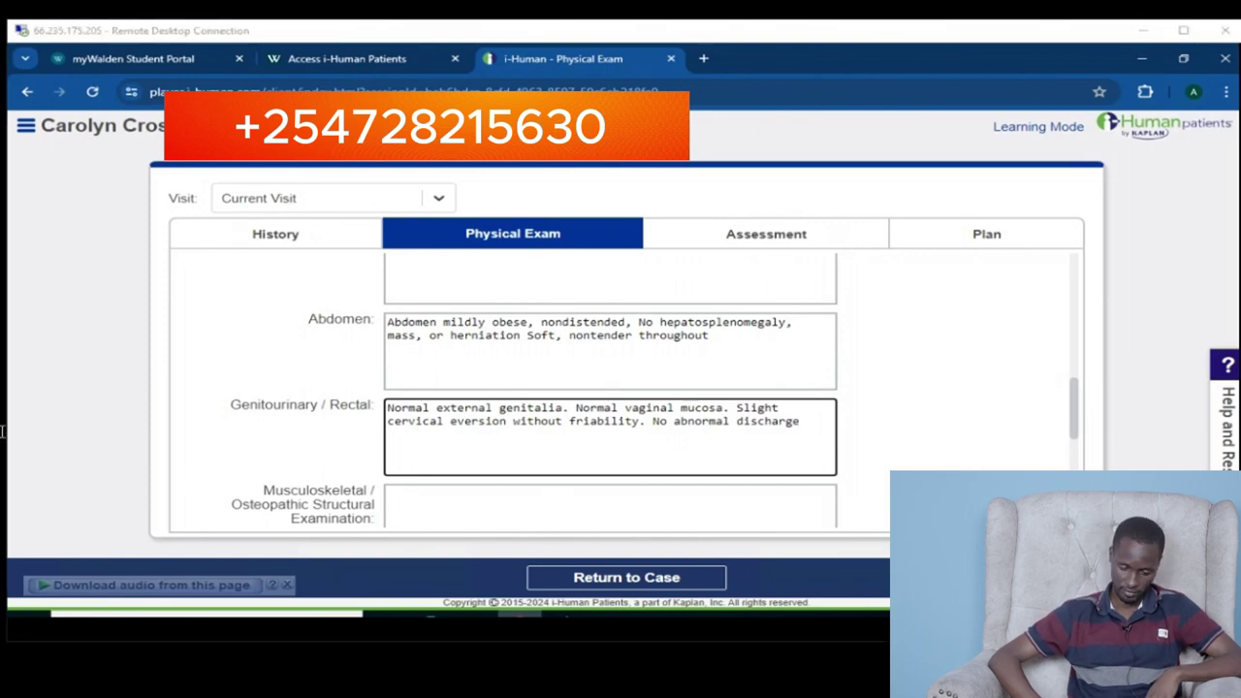
{"action": "left_click", "coordinate": [518, 505]}
{"action": "type", "text": "Normal muscle tone and bulk bilaterally"}
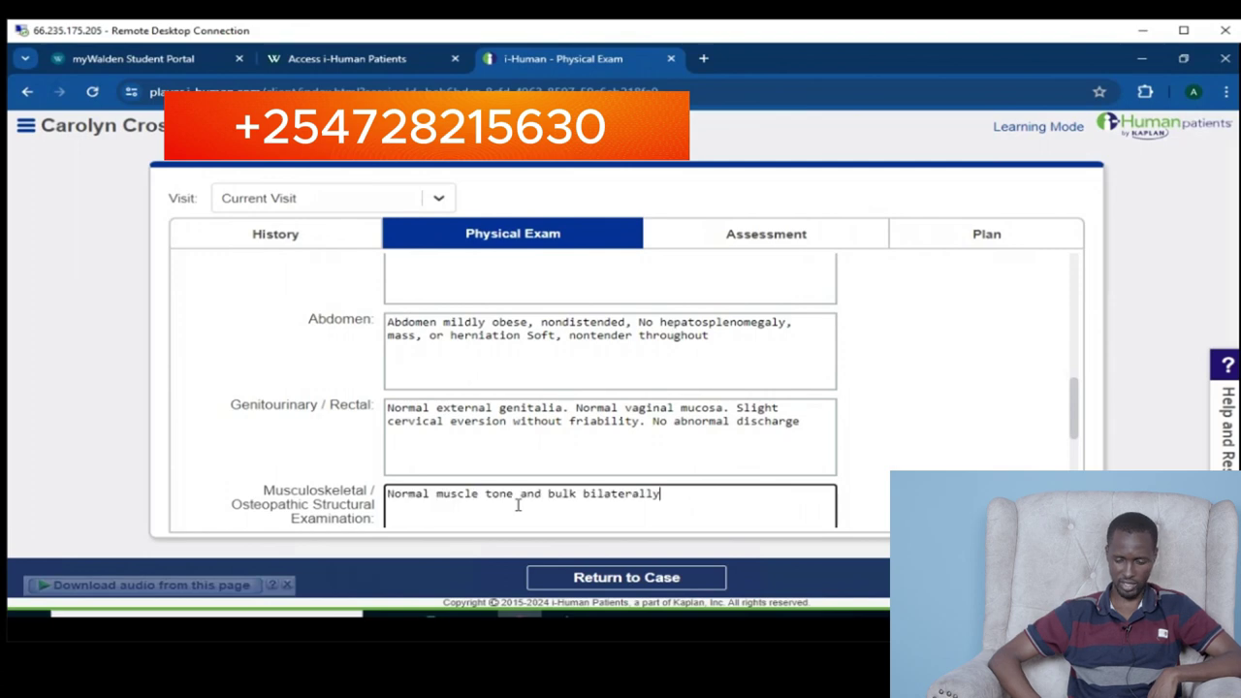
Start the Neurologic entry with "Normal external genitalia" and, on a new line, "Normal vaginal mucosa"
{"action": "scroll", "coordinate": [981, 448], "scroll_direction": "down", "scroll_amount": 2}
{"action": "scroll", "coordinate": [981, 447], "scroll_direction": "up", "scroll_amount": 1}
{"action": "key", "text": "Tab"}
{"action": "left_click", "coordinate": [407, 608]}
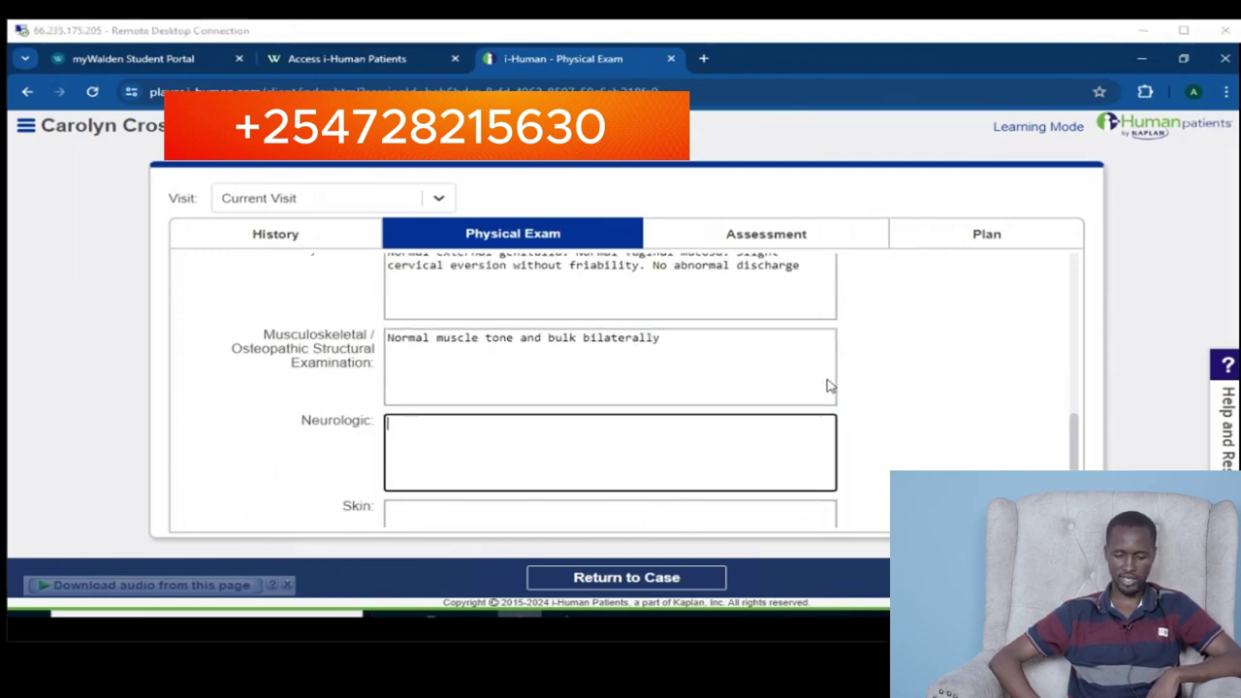
{"action": "left_click", "coordinate": [562, 618]}
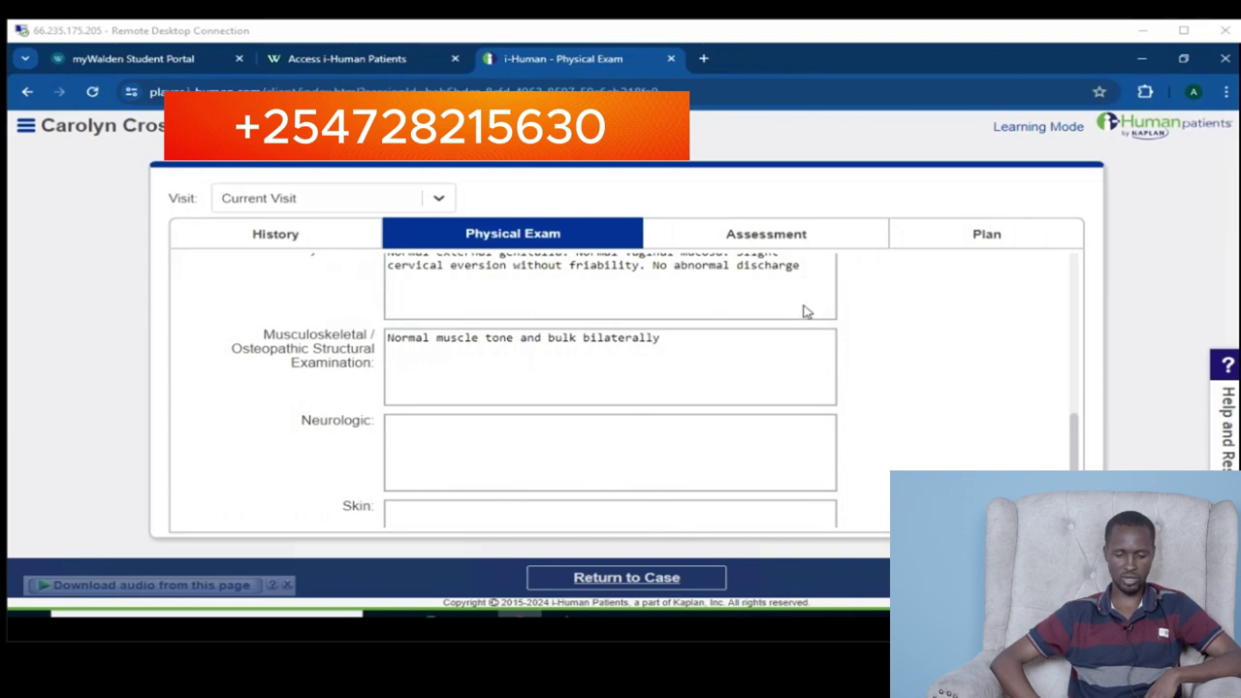
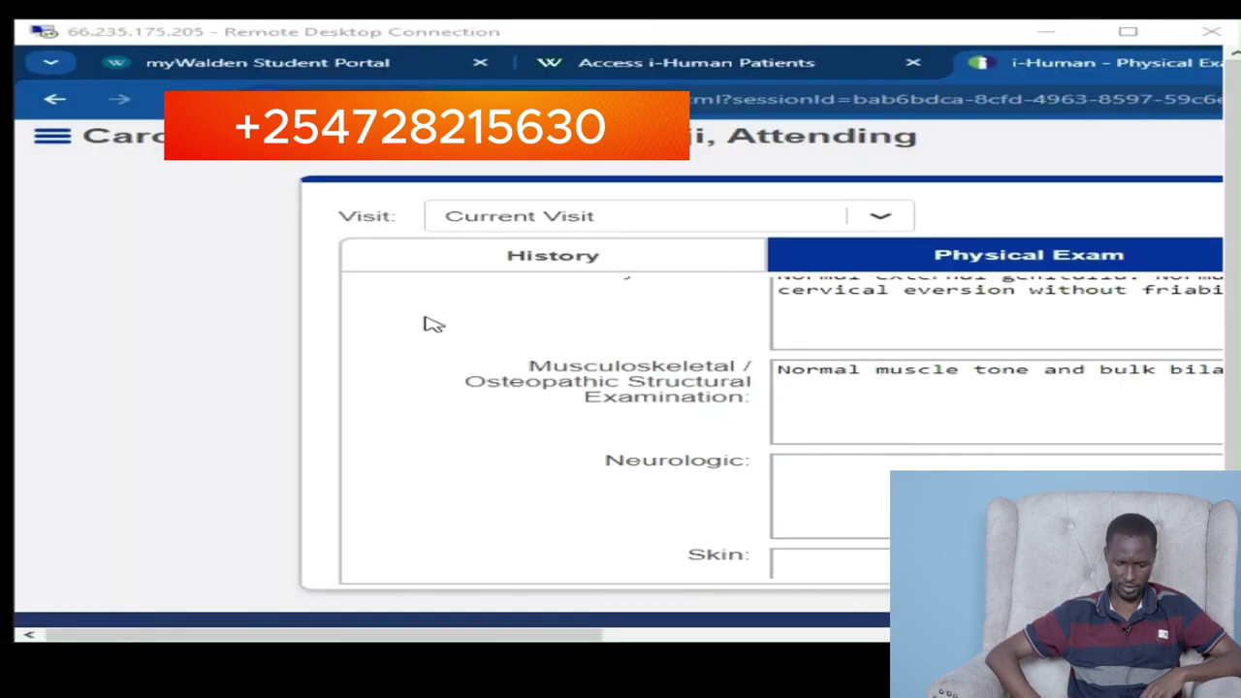
{"action": "left_click_drag", "start_coordinate": [581, 634], "coordinate": [774, 634]}
{"action": "left_click", "coordinate": [474, 468]}
{"action": "type", "text": "Normal external genitalia"}
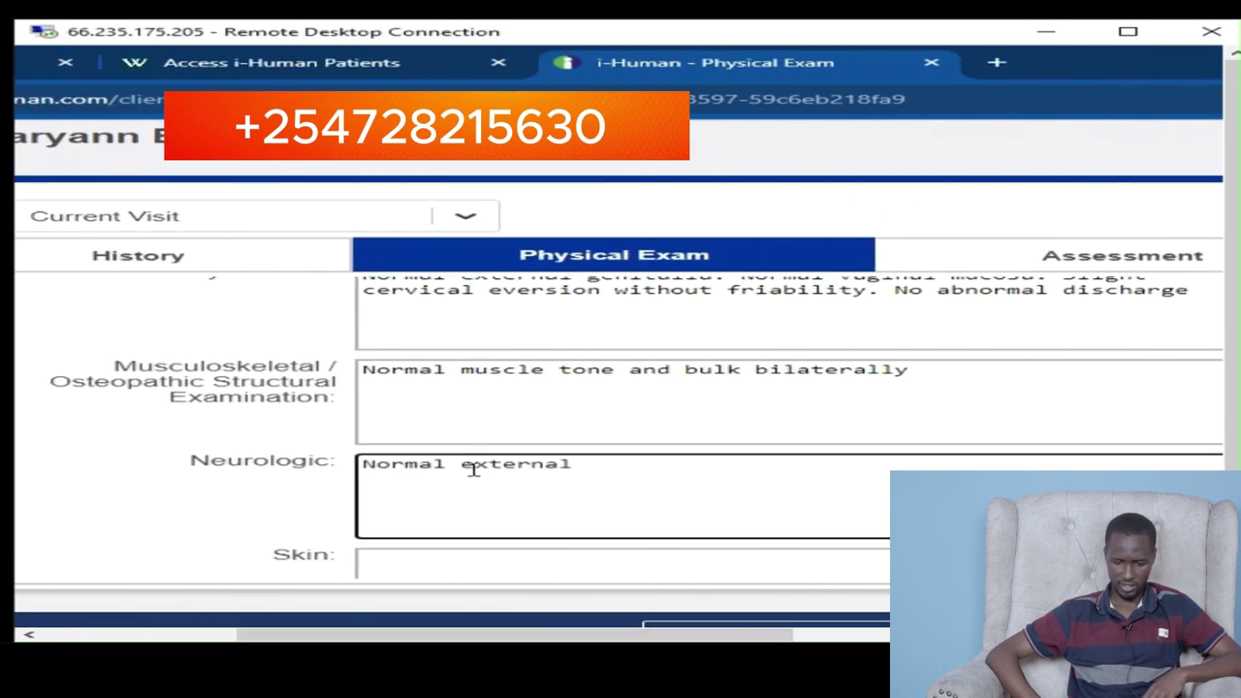
{"action": "key", "text": "Return"}
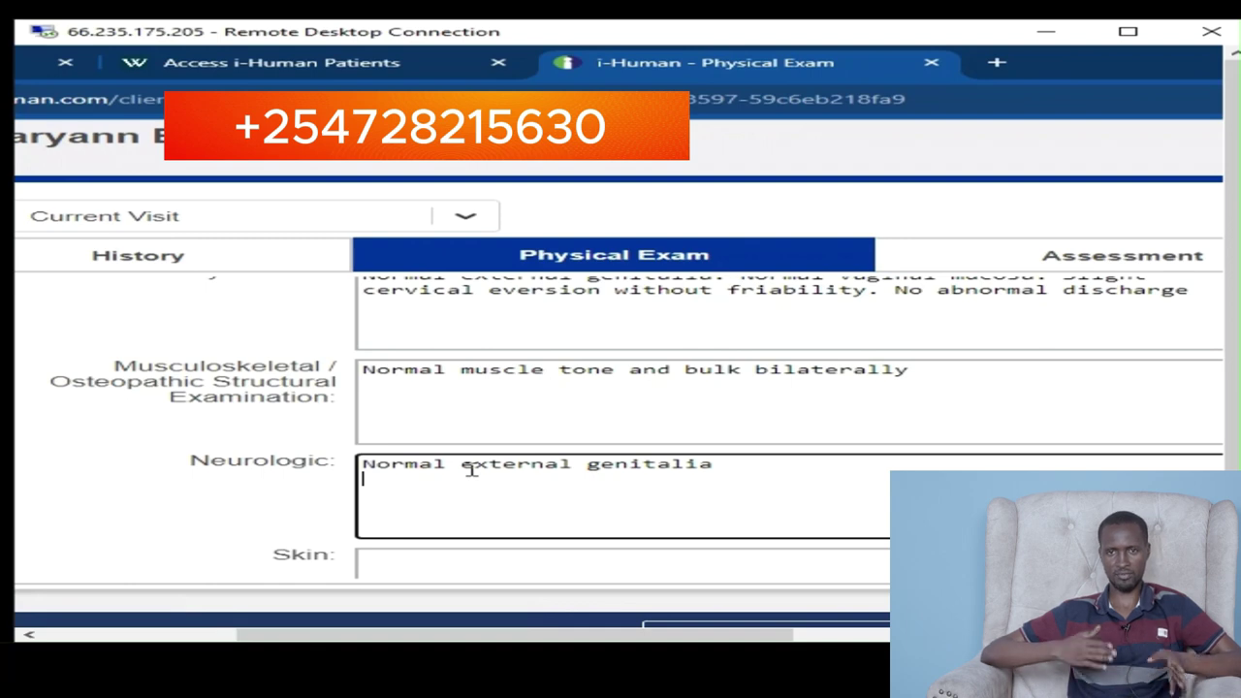
{"action": "type", "text": "Normal vag"}
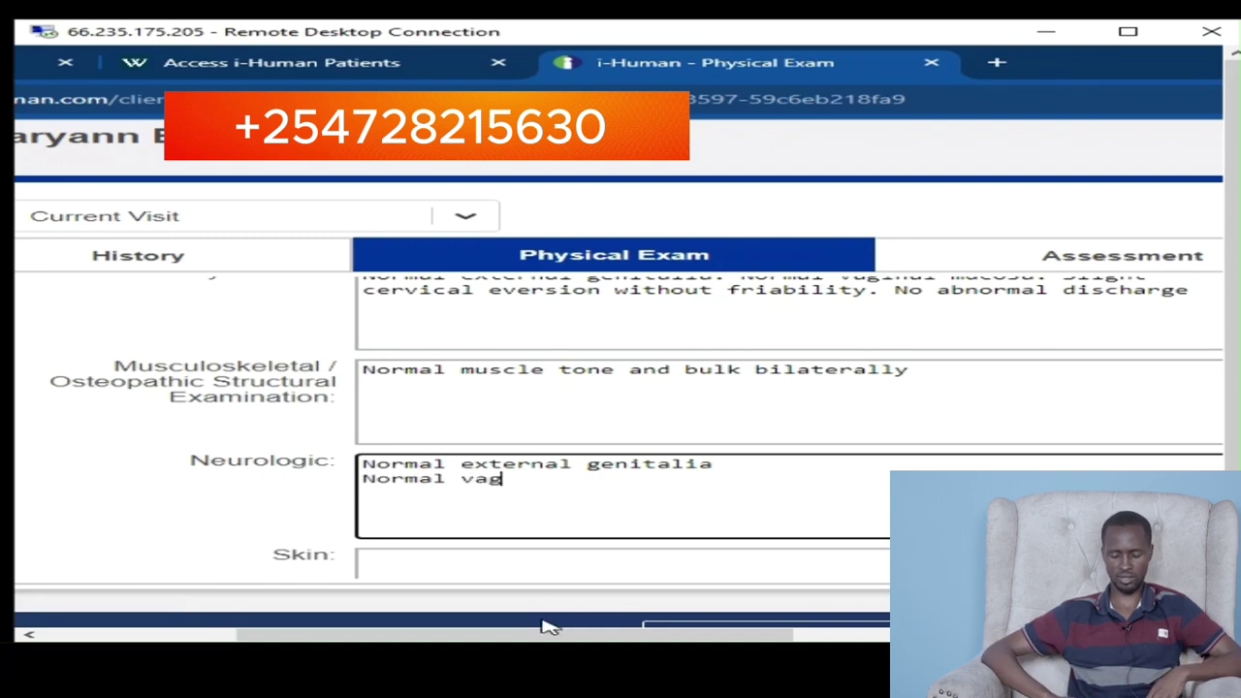
{"action": "type", "text": "inal mc"}
{"action": "key", "text": "BackSpace"}
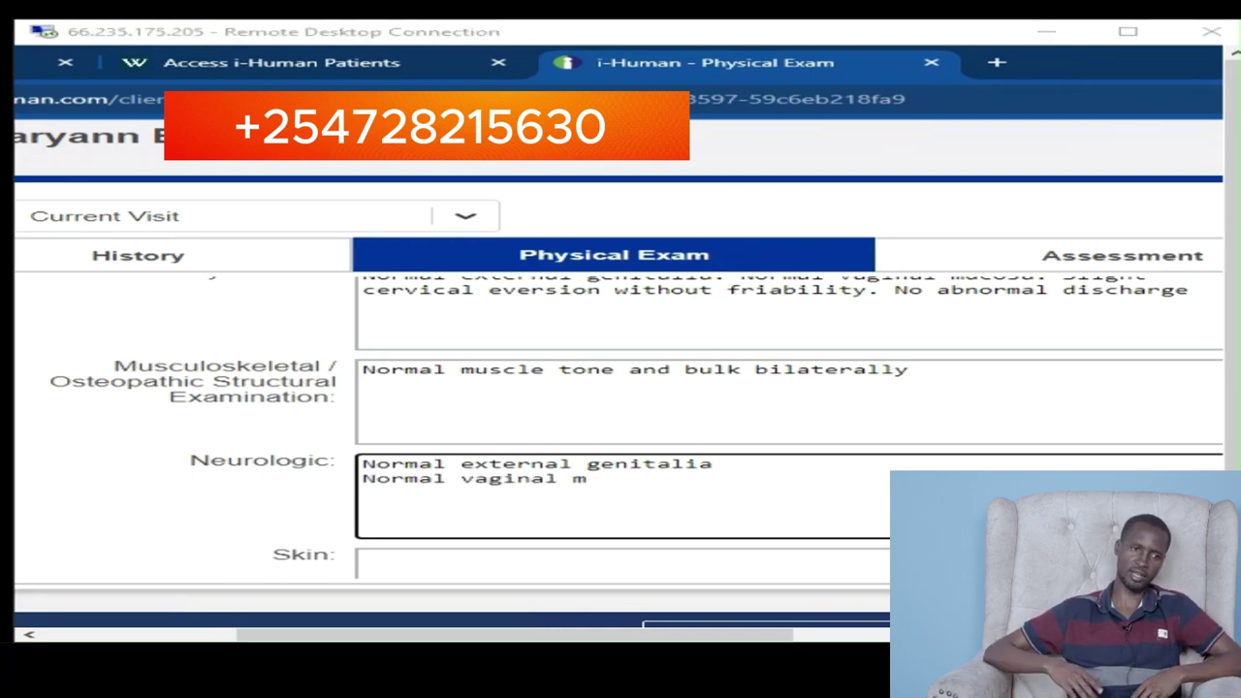
{"action": "type", "text": "ucosa"}
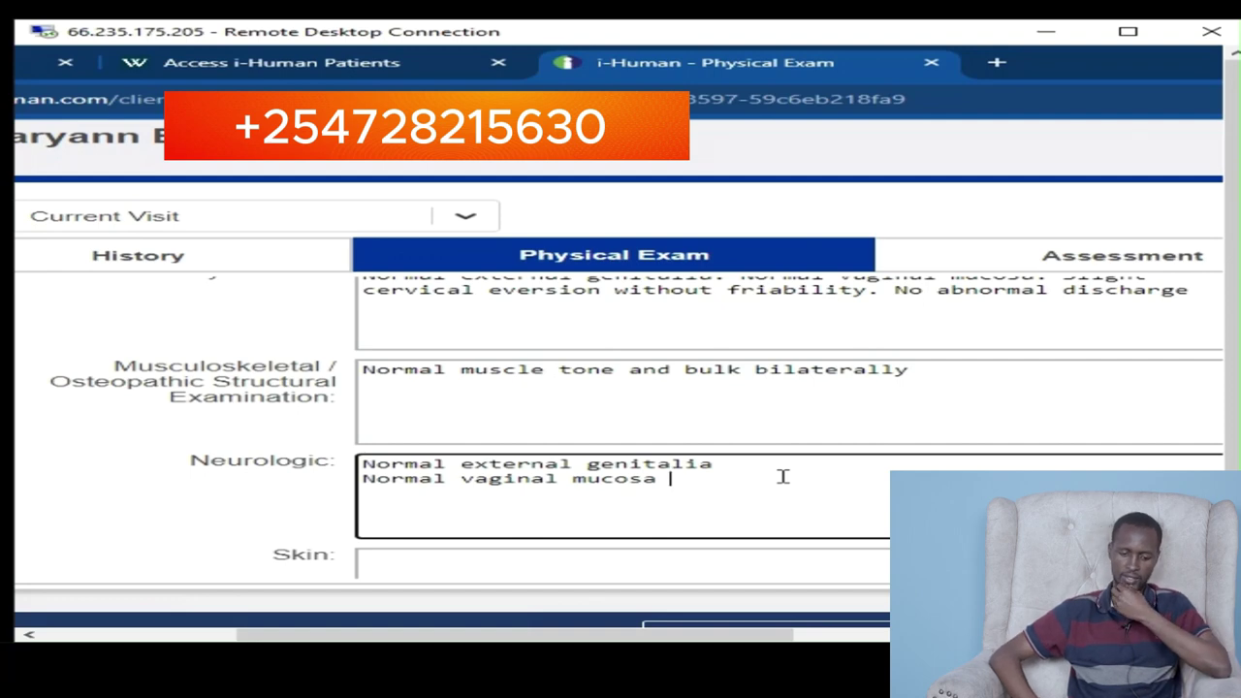
Add "Cervical eversion (ectropion)" as a third line of the Neurologic entry, correcting the spelling of ectropion
{"action": "key", "text": "Return"}
{"action": "type", "text": "Cervical "}
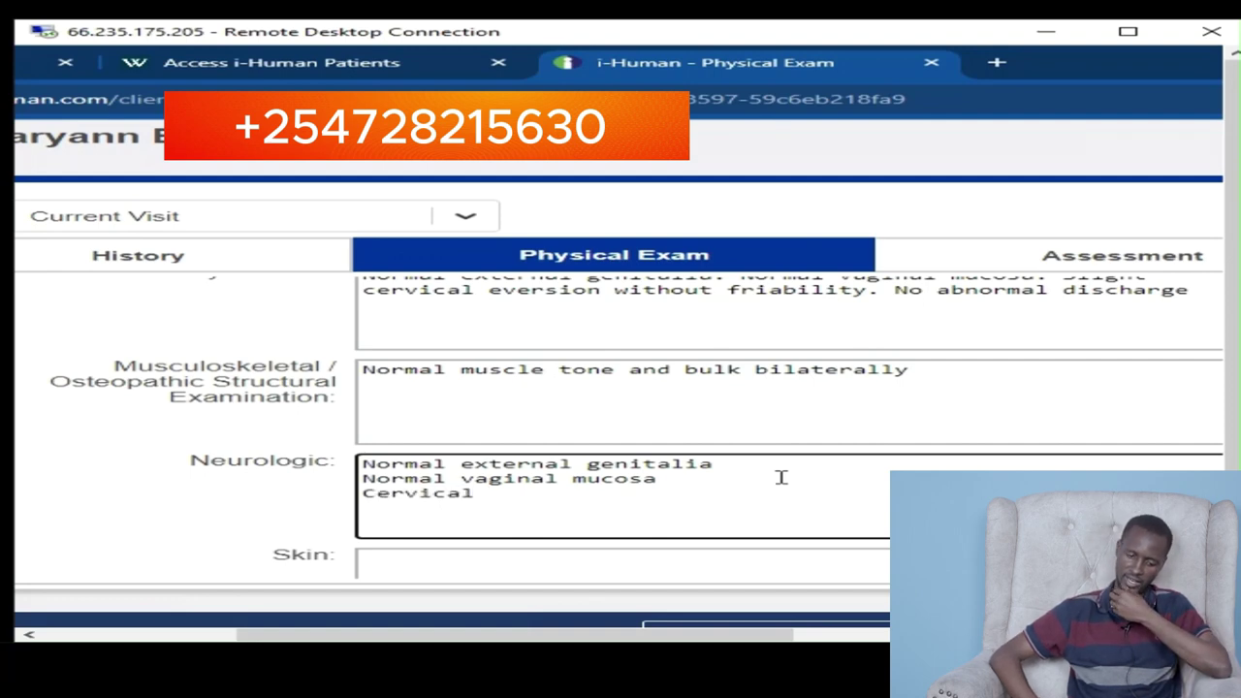
{"action": "type", "text": "eversion (e"}
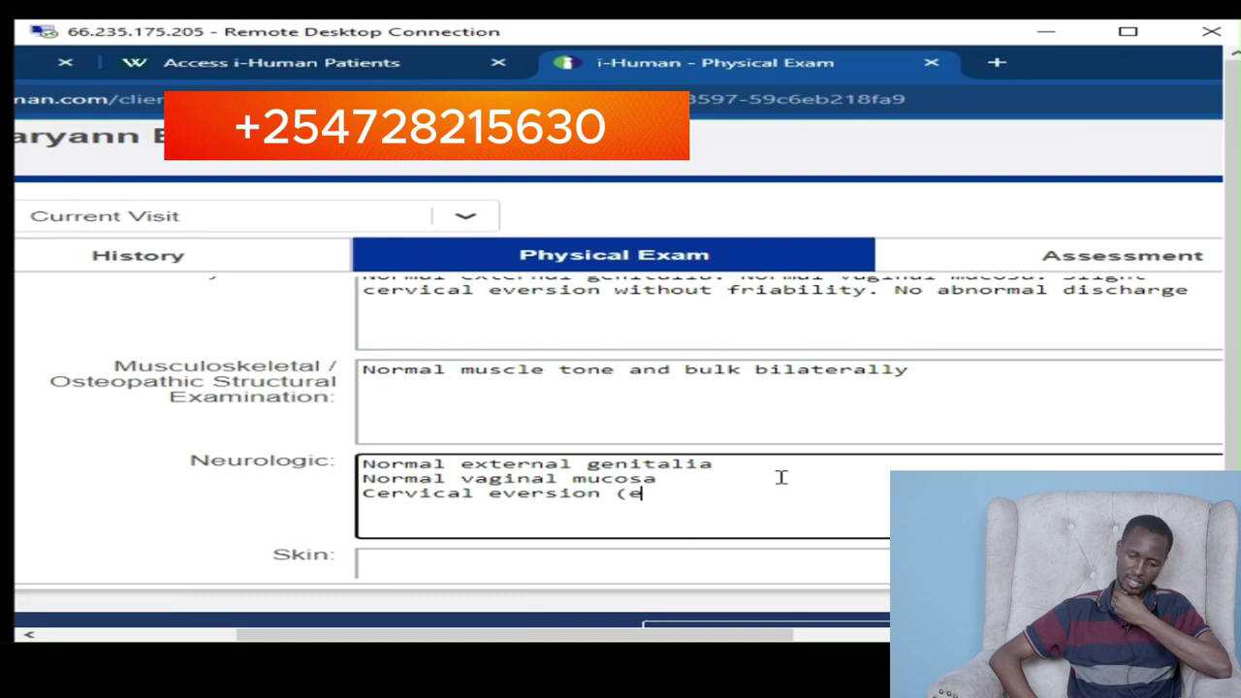
{"action": "type", "text": "ctoprion)"}
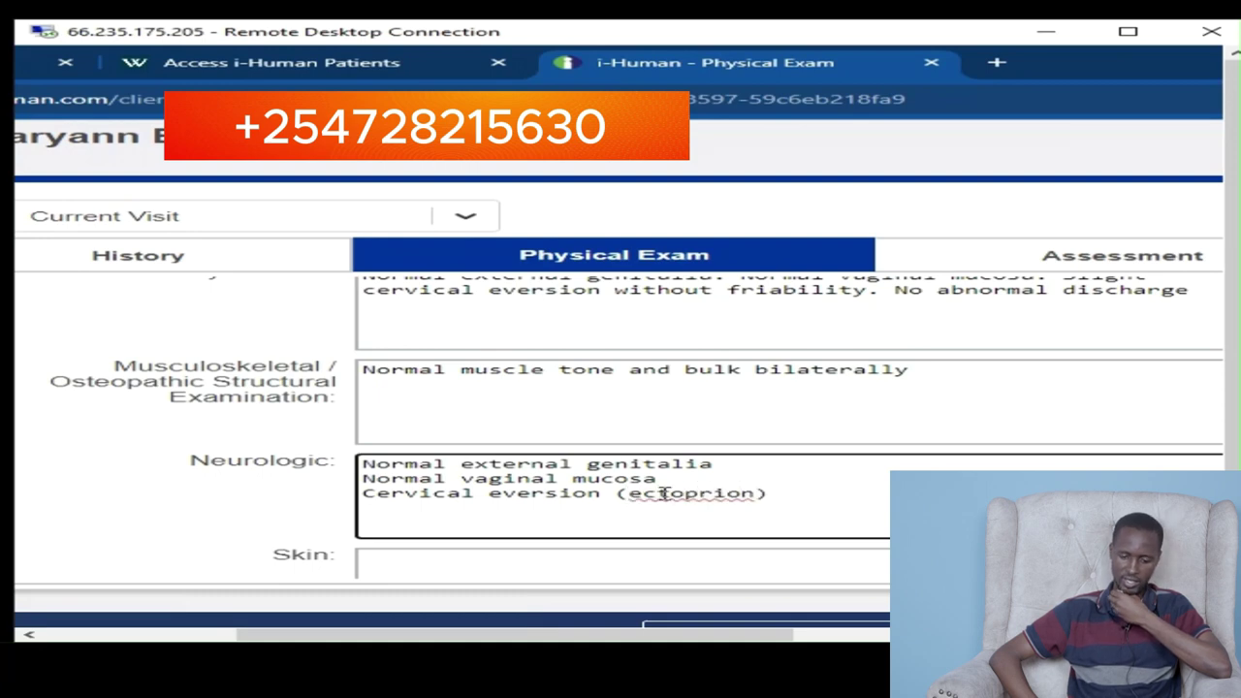
{"action": "left_click", "coordinate": [669, 493]}
{"action": "type", "text": "r"}
{"action": "key", "text": "Right"}
{"action": "key", "text": "Right"}
{"action": "key", "text": "Delete"}
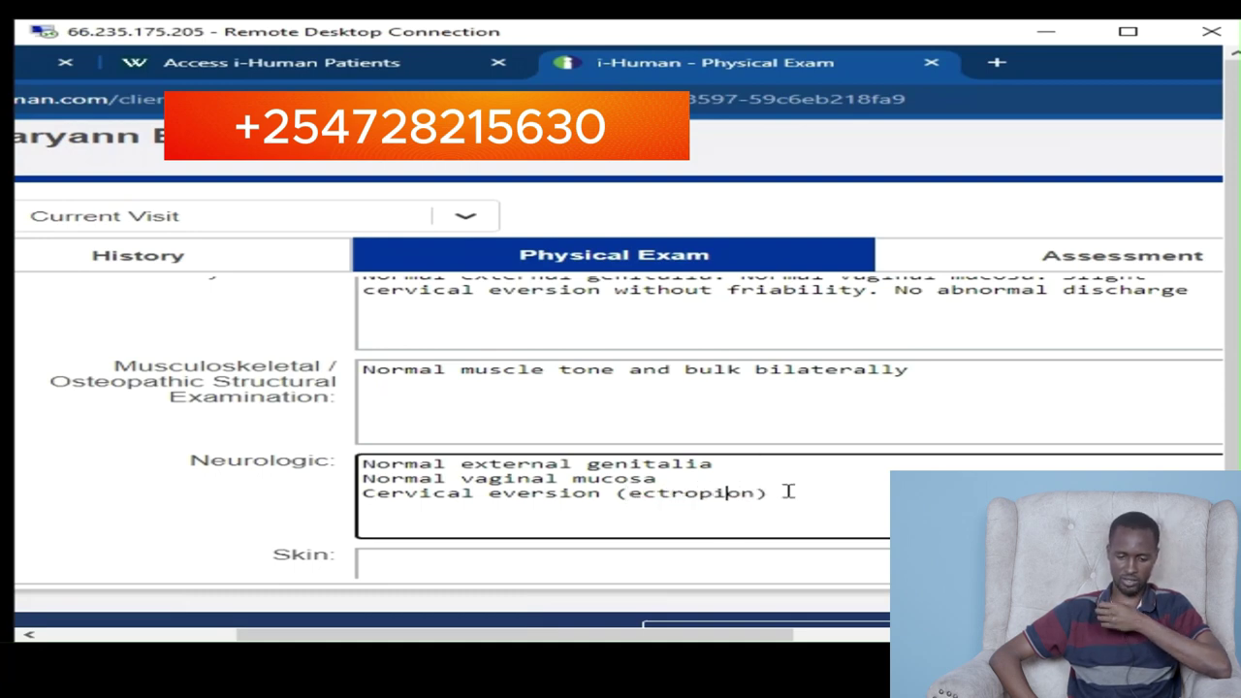
Continue the cervical eversion line in Neurologic with "without friability; samples collected for pap smear"
{"action": "left_click", "coordinate": [788, 492]}
{"action": "type", "text": "without"}
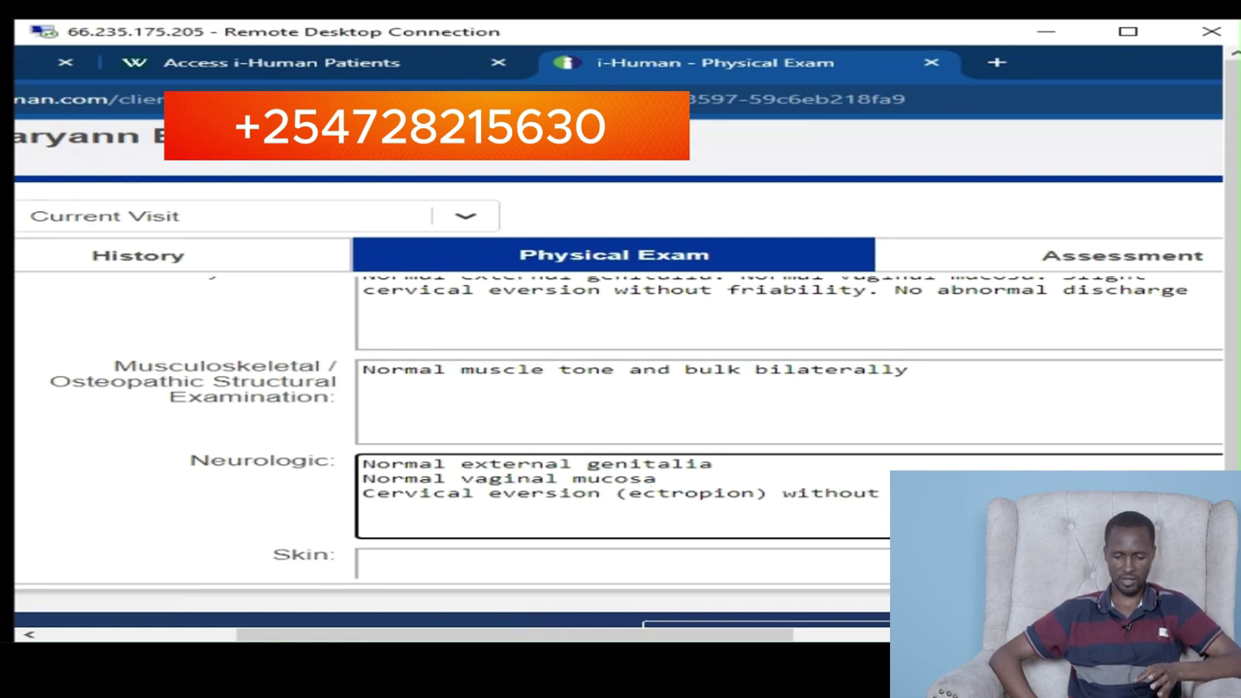
{"action": "type", "text": "ed for "}
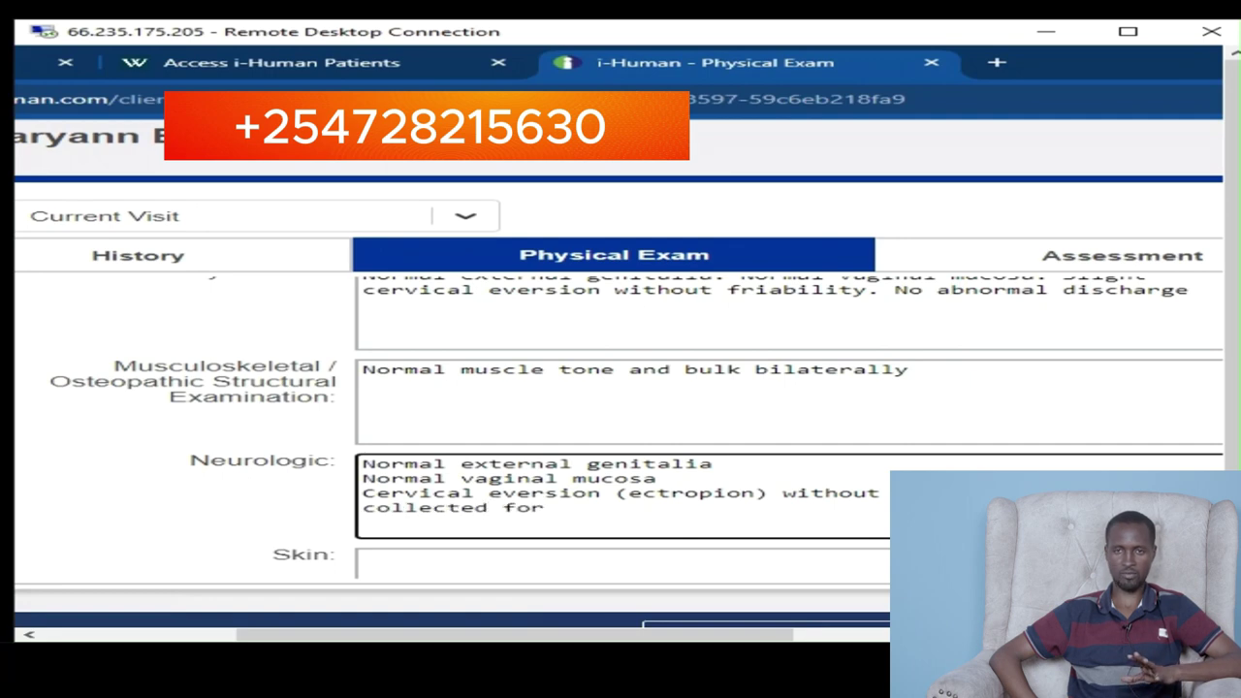
{"action": "type", "text": "pap smear"}
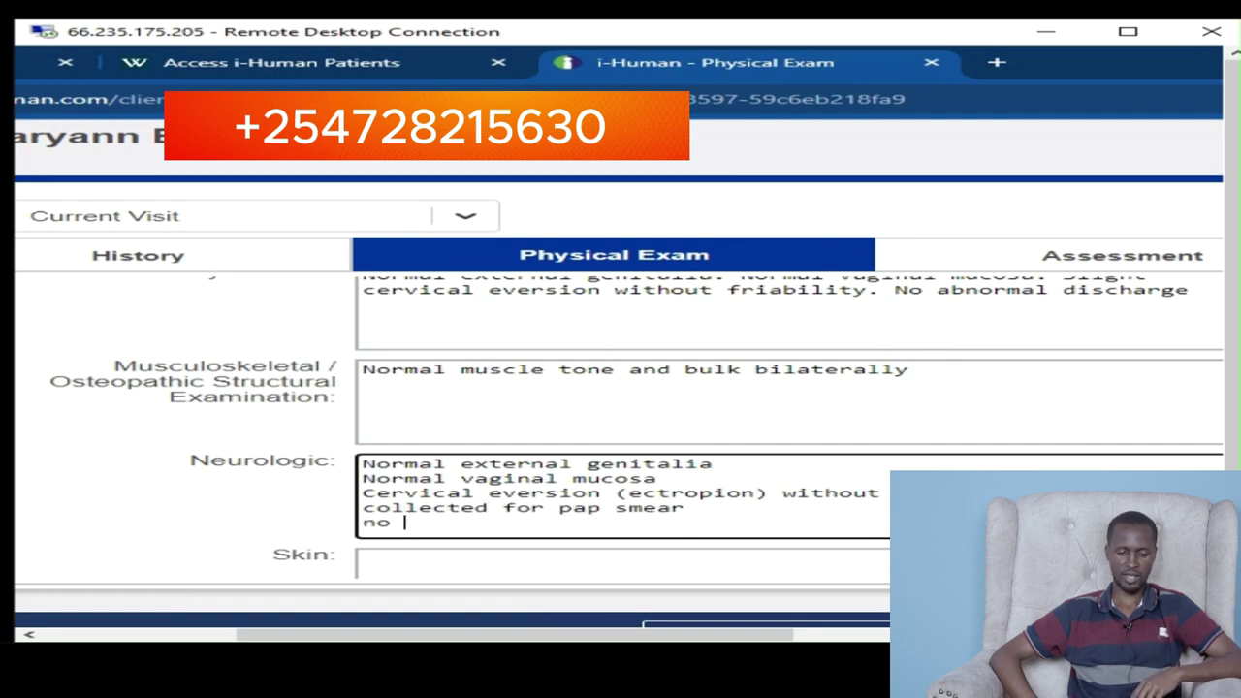
Add "No abnormal discharge" on a new line of the Neurologic entry, with a capital N
{"action": "key", "text": "BackSpace"}
{"action": "key", "text": "BackSpace"}
{"action": "key", "text": "BackSpace"}
{"action": "type", "text": "No abnormal discharge"}
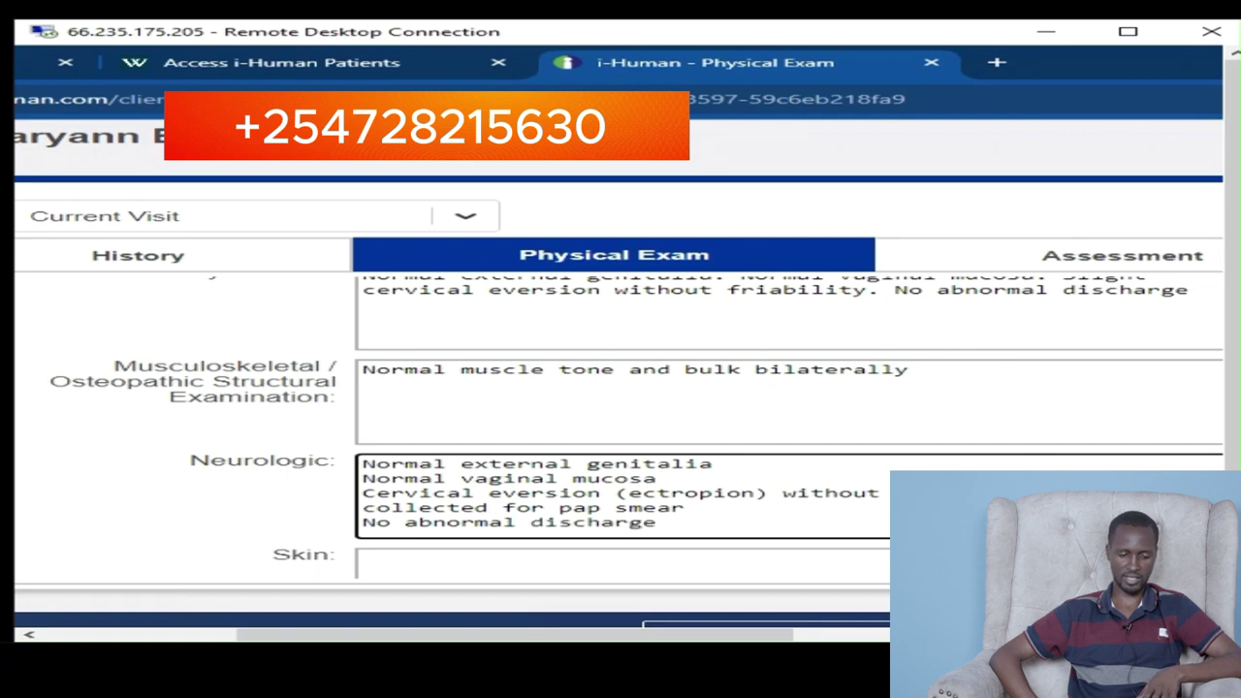
Add a new line to the Neurologic entry describing the uterus as "firm, slightly irregular"
{"action": "key", "text": "Return"}
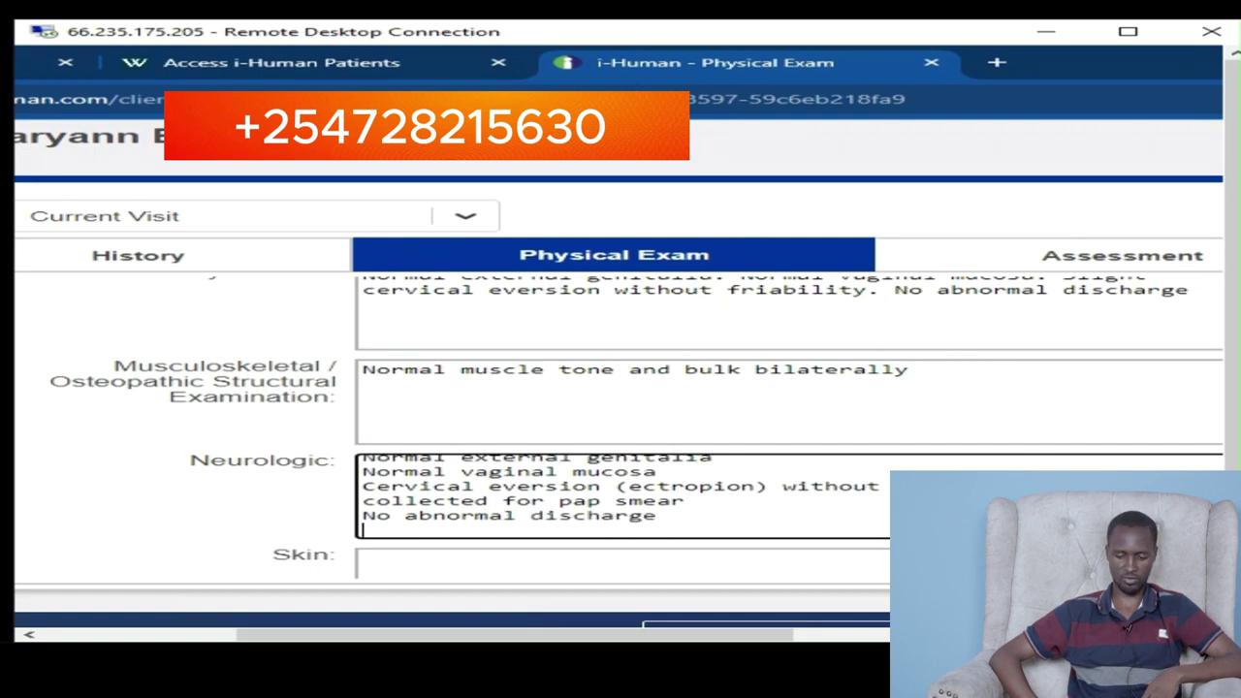
{"action": "type", "text": "Ut"}
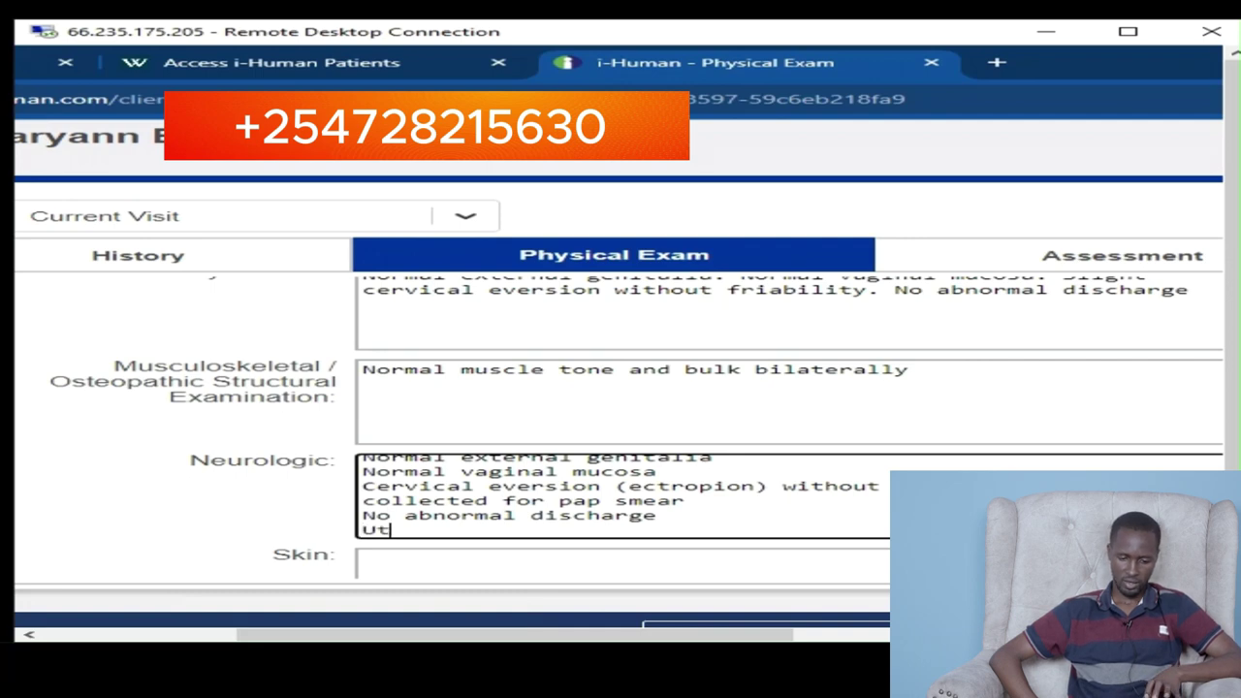
{"action": "type", "text": "eru"}
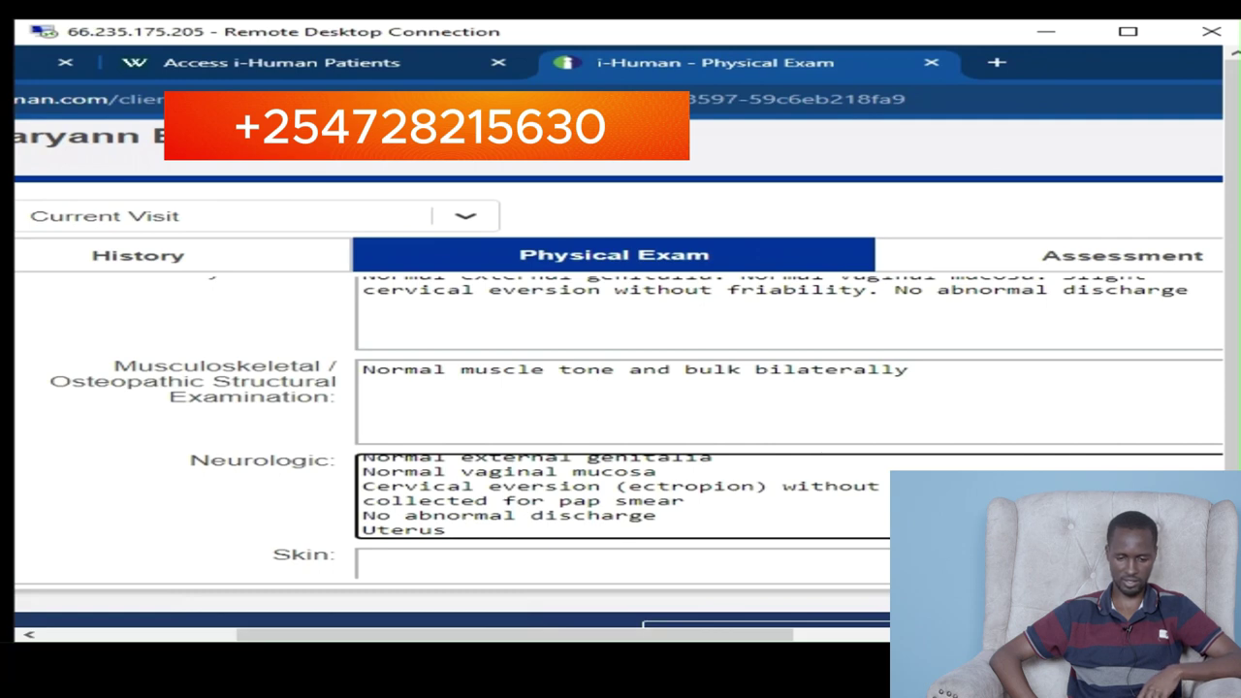
{"action": "type", "text": "s "}
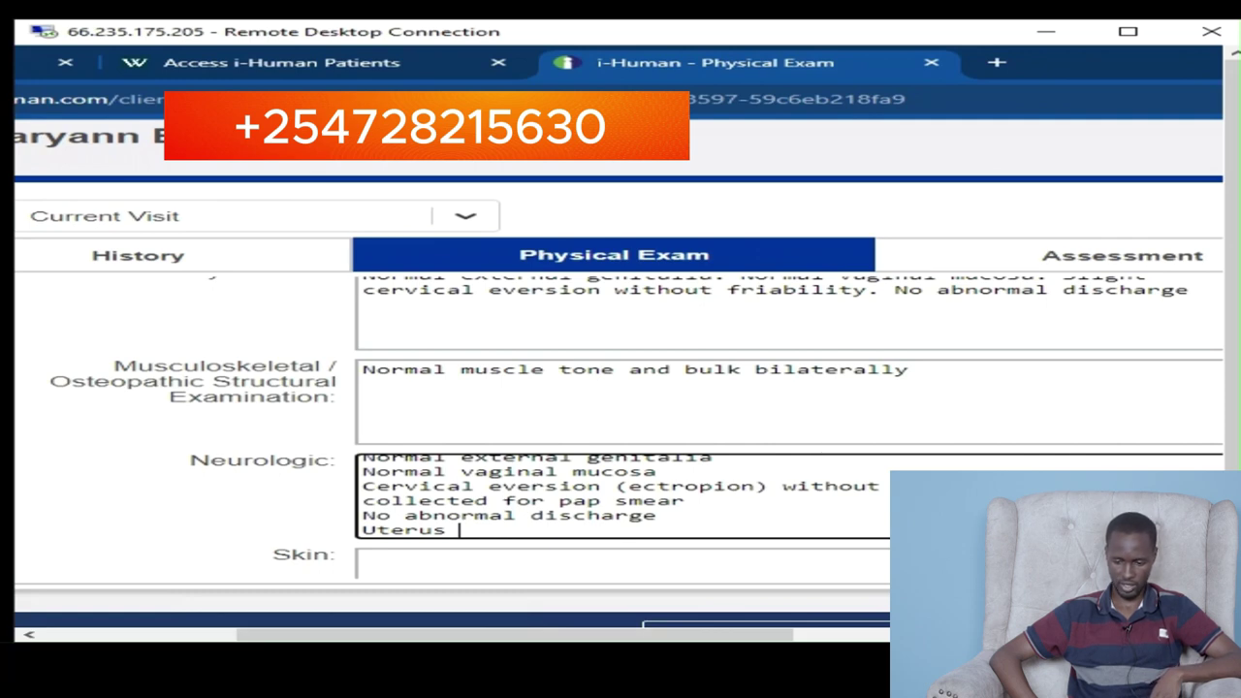
{"action": "type", "text": "firm, s"}
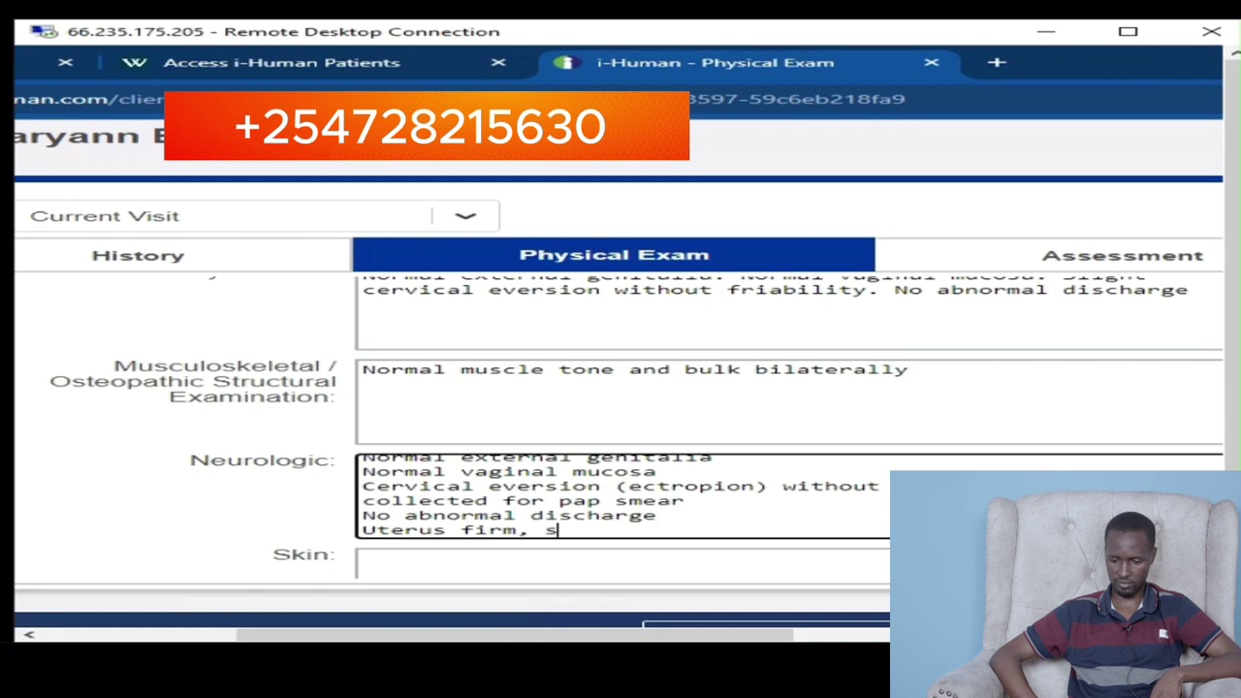
{"action": "type", "text": "lightly"}
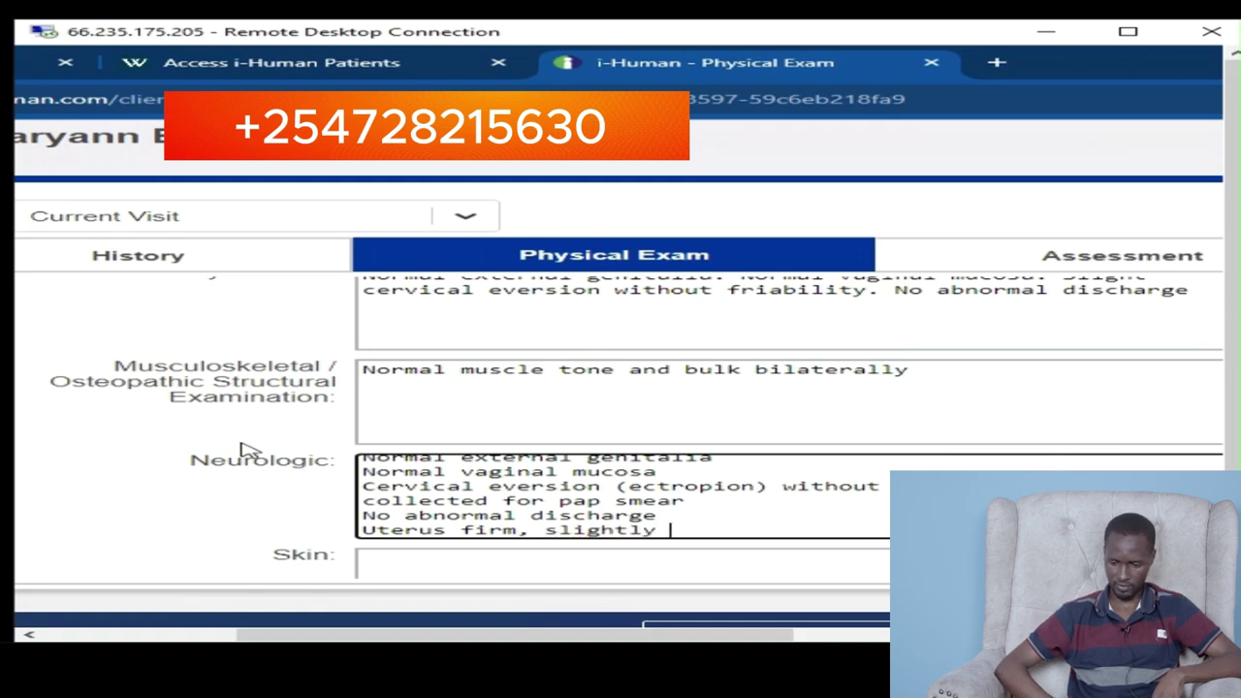
{"action": "type", "text": " irregular "}
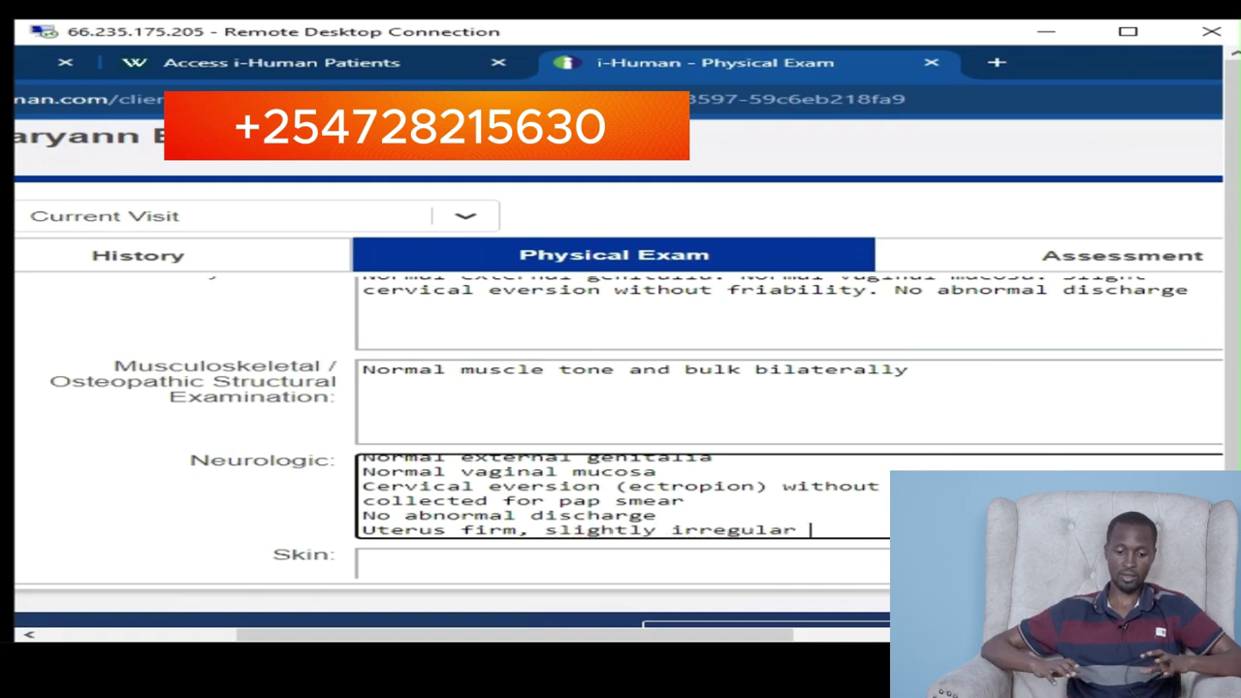
{"action": "type", "text": "in con"}
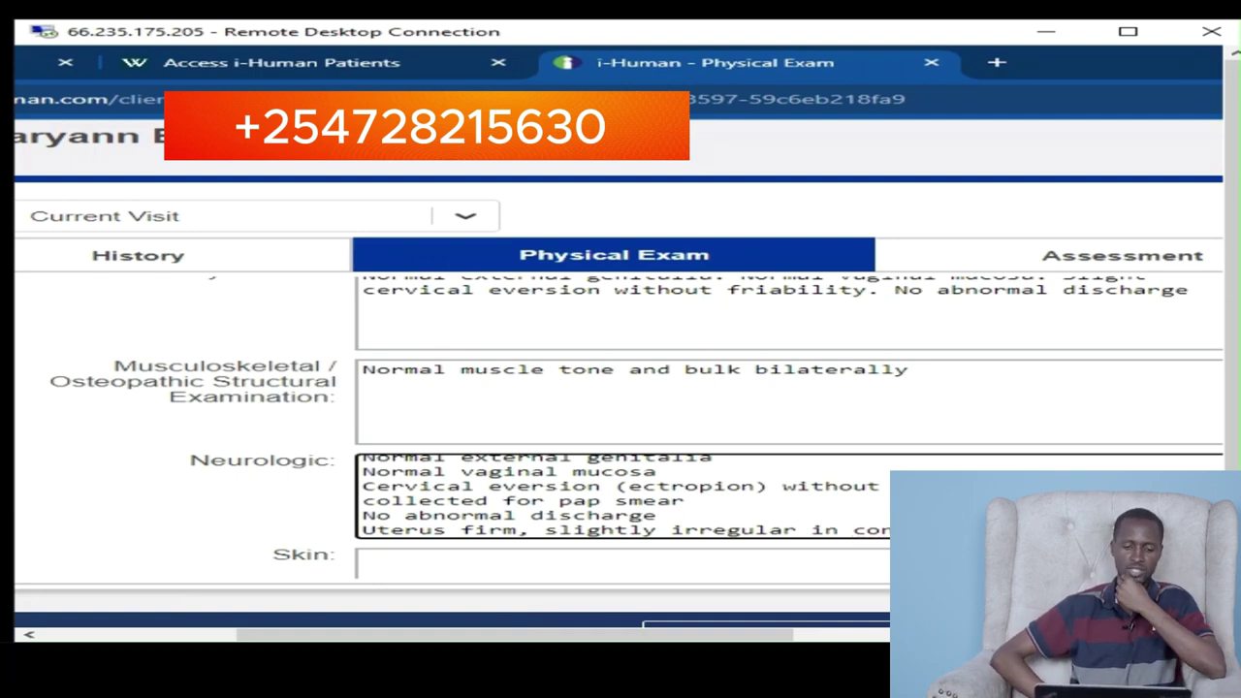
Add "Adnexa difficult to palpate, nontender" on a new line of the Neurologic entry
{"action": "key", "text": "Return"}
{"action": "type", "text": "Adnexa diffic"}
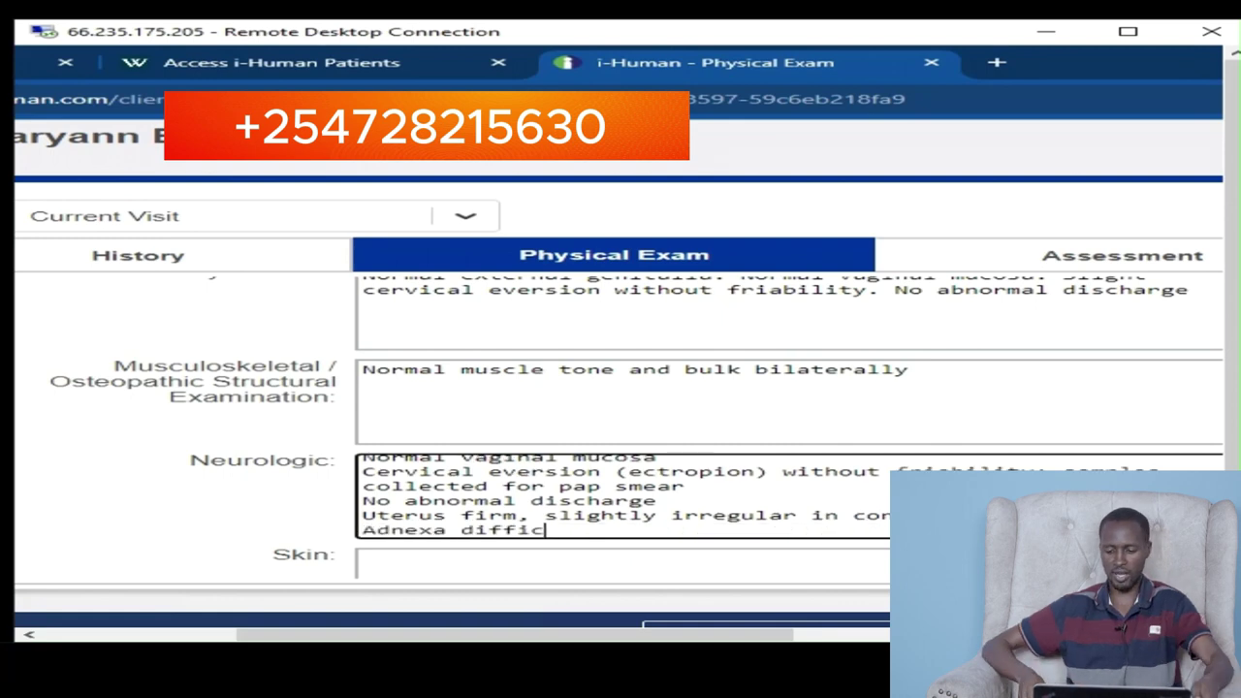
{"action": "type", "text": "ult to pal"}
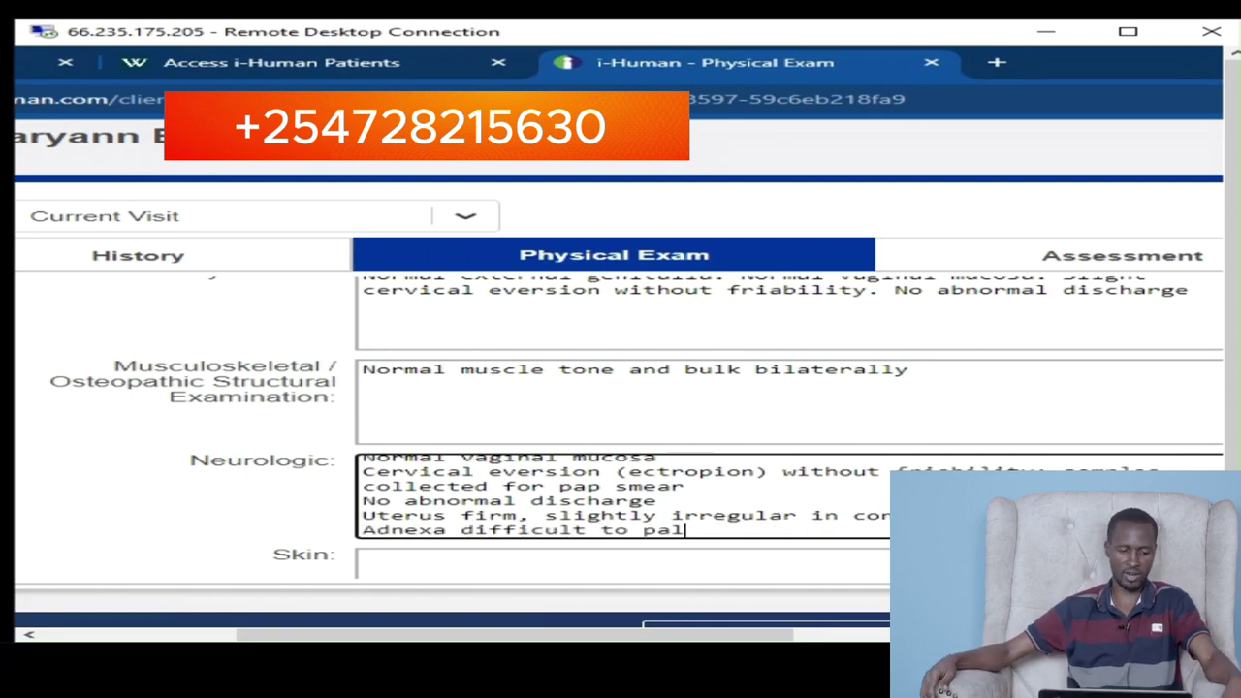
{"action": "type", "text": "pate, nontender"}
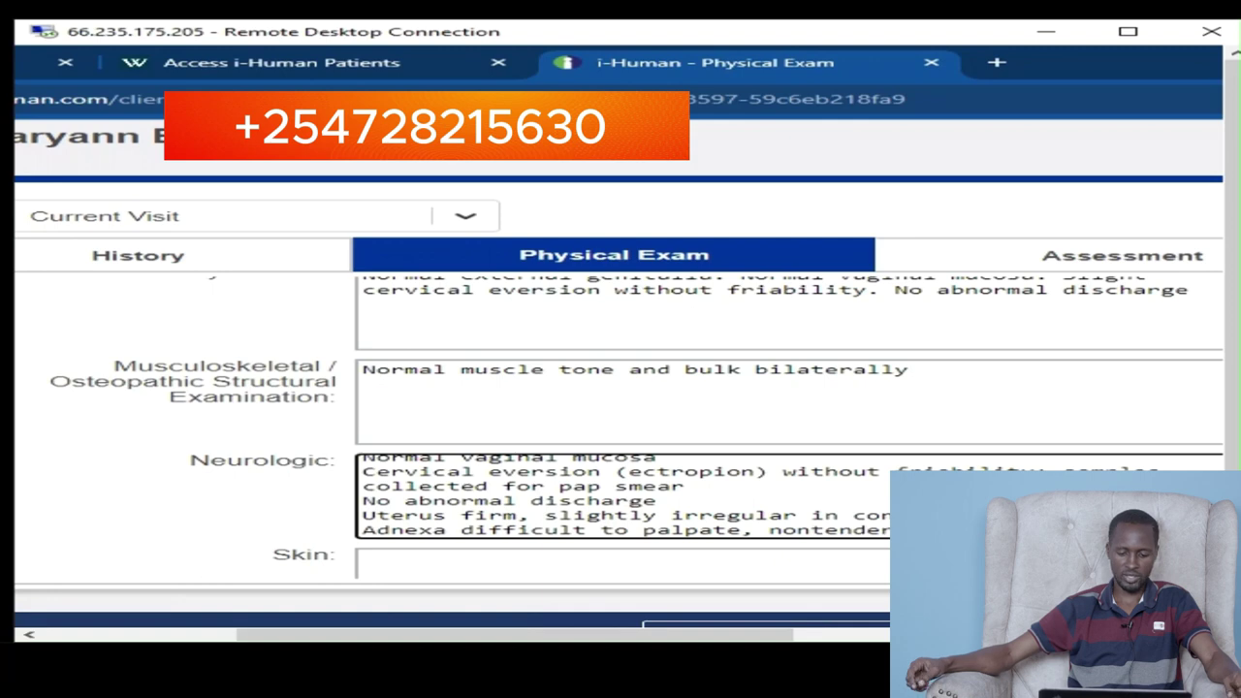
Fill in the Skin entry from "No pallor, jaundice, ecchymosis, or rash" through the breast and nipple findings, ending with the irregular "lumpy bumpy" consistency
{"action": "key", "text": "ctrl+a"}
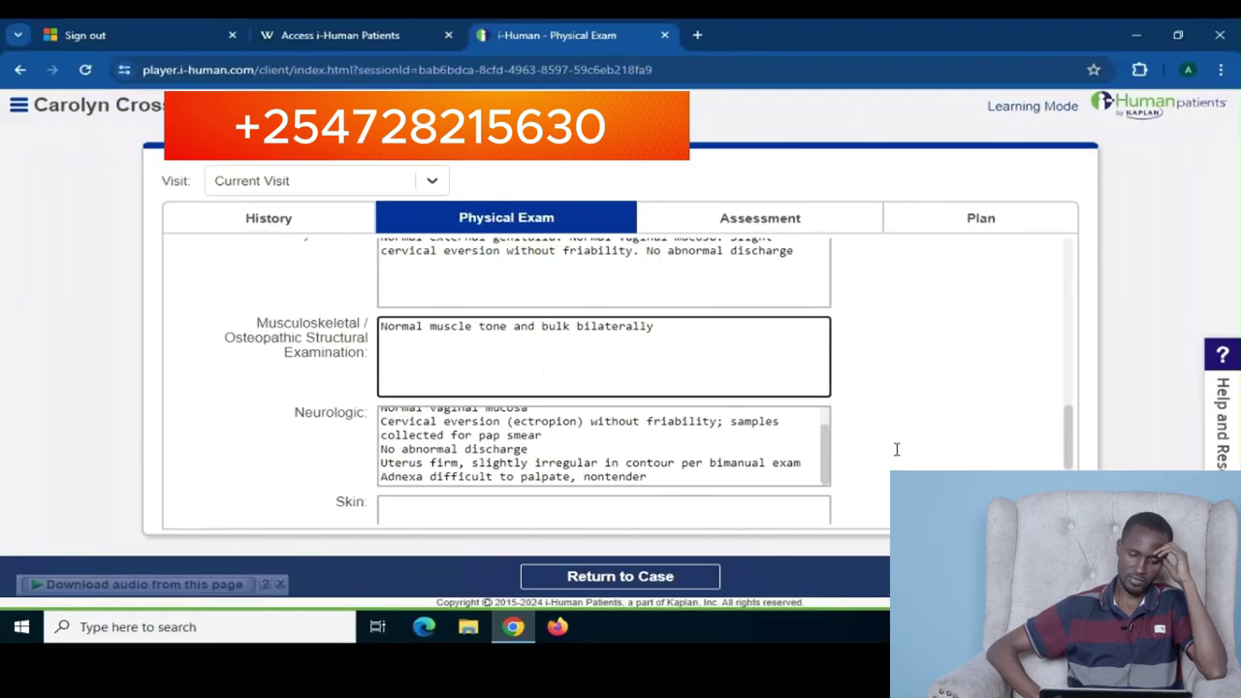
{"action": "scroll", "coordinate": [537, 368], "scroll_direction": "down", "scroll_amount": 2}
{"action": "left_click", "coordinate": [541, 373]}
{"action": "type", "text": "No pallor, jaundice, ecchymosis, or rash No normal, symmetrical breast contour No visible skin or nipple abnormalities. No spontaneous or expressed nipple discharge or blood. Irregular \"lumpy bumpy\" consistency through both breasts."}
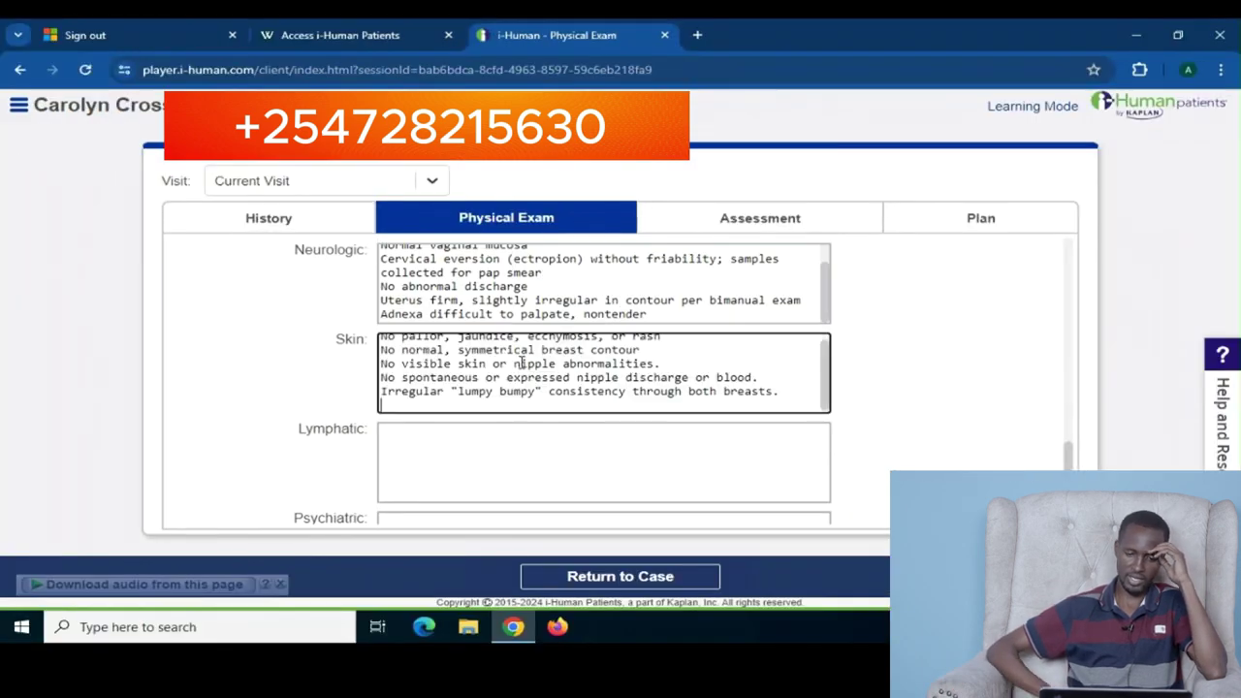
{"action": "left_click", "coordinate": [1136, 35]}
{"action": "left_click", "coordinate": [513, 626]}
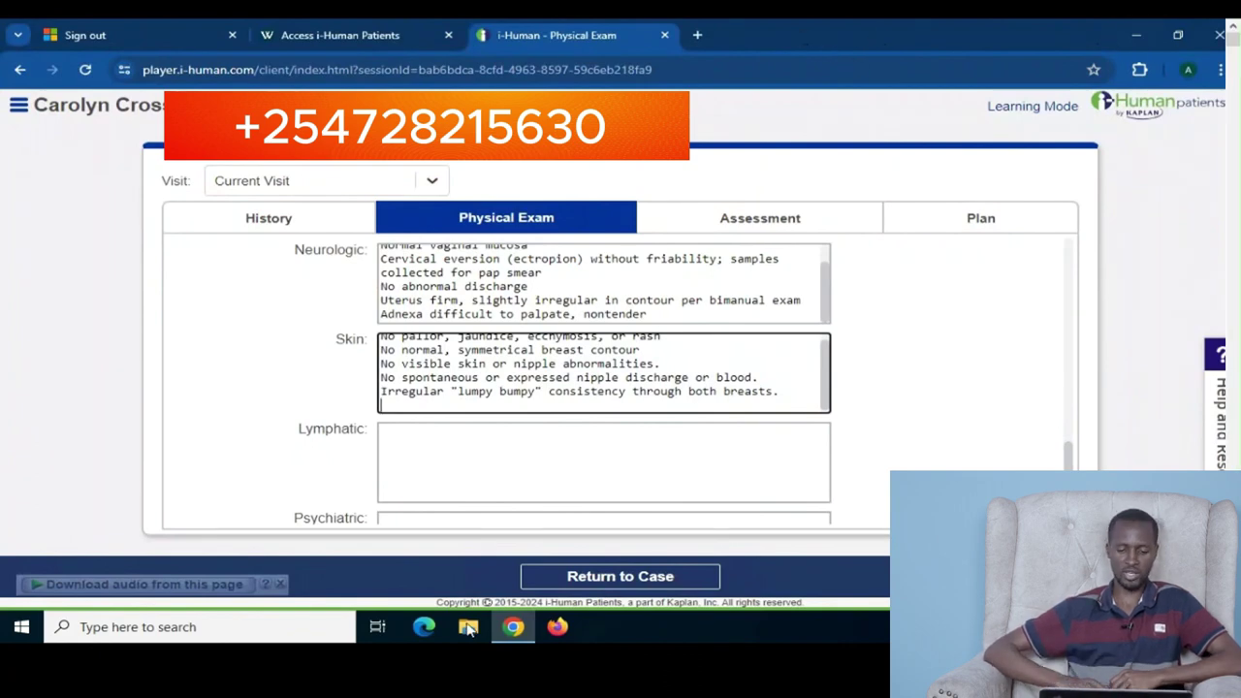
Enter "No adenopathy. Thyroid normal, no nodules" under Lymphatic and "Alert and oriented x4" under Psychiatric
{"action": "left_click", "coordinate": [485, 451]}
{"action": "type", "text": "No adenopathy. Thyroid normal, no nodules"}
{"action": "scroll", "coordinate": [484, 452], "scroll_direction": "down", "scroll_amount": 1}
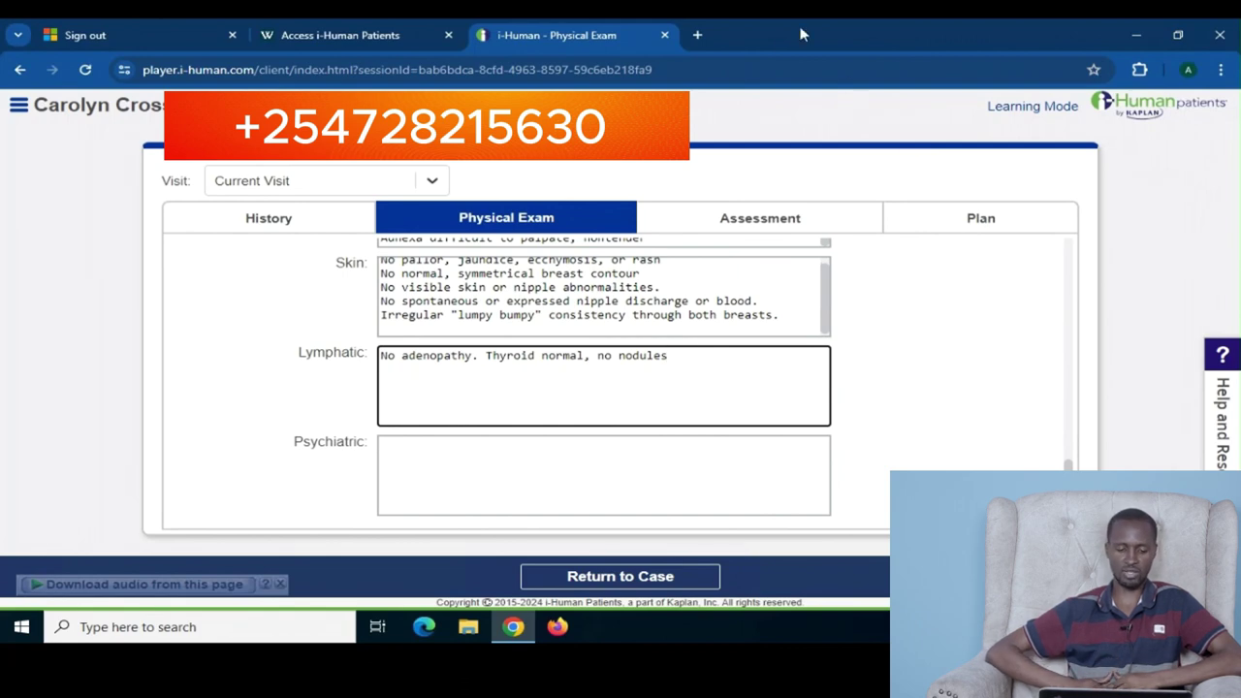
{"action": "left_click", "coordinate": [427, 462]}
{"action": "type", "text": "Alert and oriented x4"}
Return to the case to finalize the physical exam section and review its feedback through the missed exams
{"action": "left_click", "coordinate": [620, 576]}
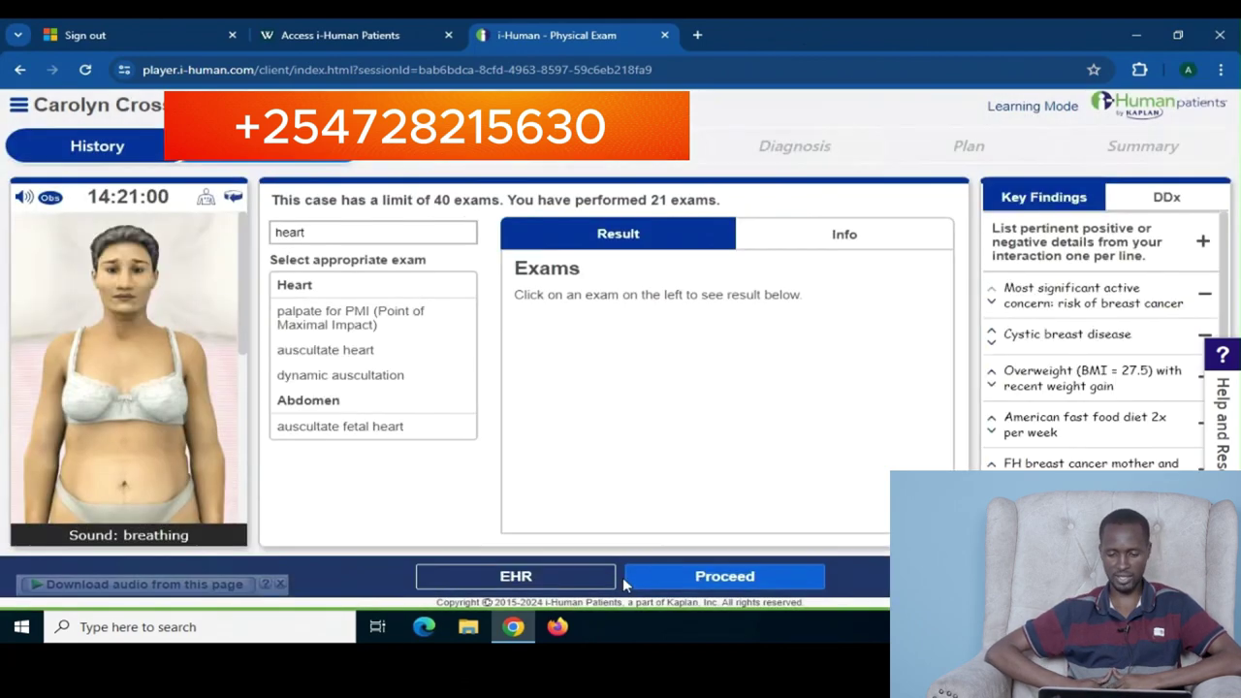
{"action": "left_click", "coordinate": [726, 580]}
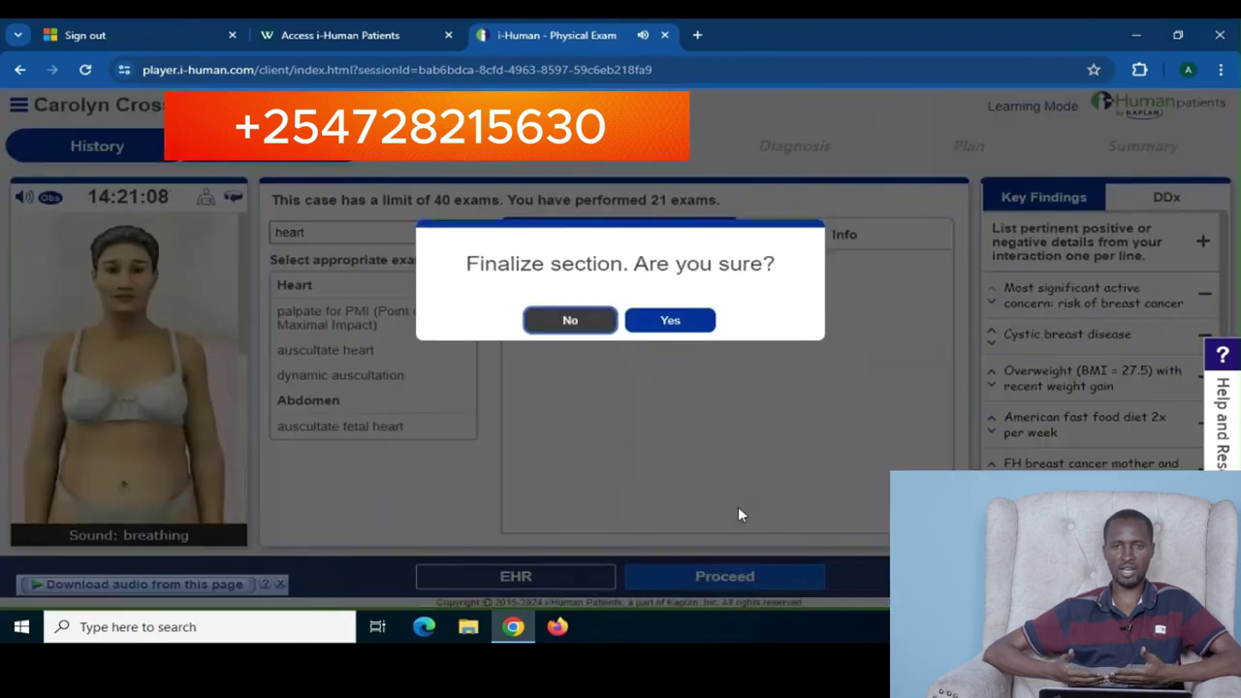
{"action": "left_click", "coordinate": [679, 324]}
{"action": "scroll", "coordinate": [568, 374], "scroll_direction": "down", "scroll_amount": 10}
{"action": "scroll", "coordinate": [572, 377], "scroll_direction": "up", "scroll_amount": 5}
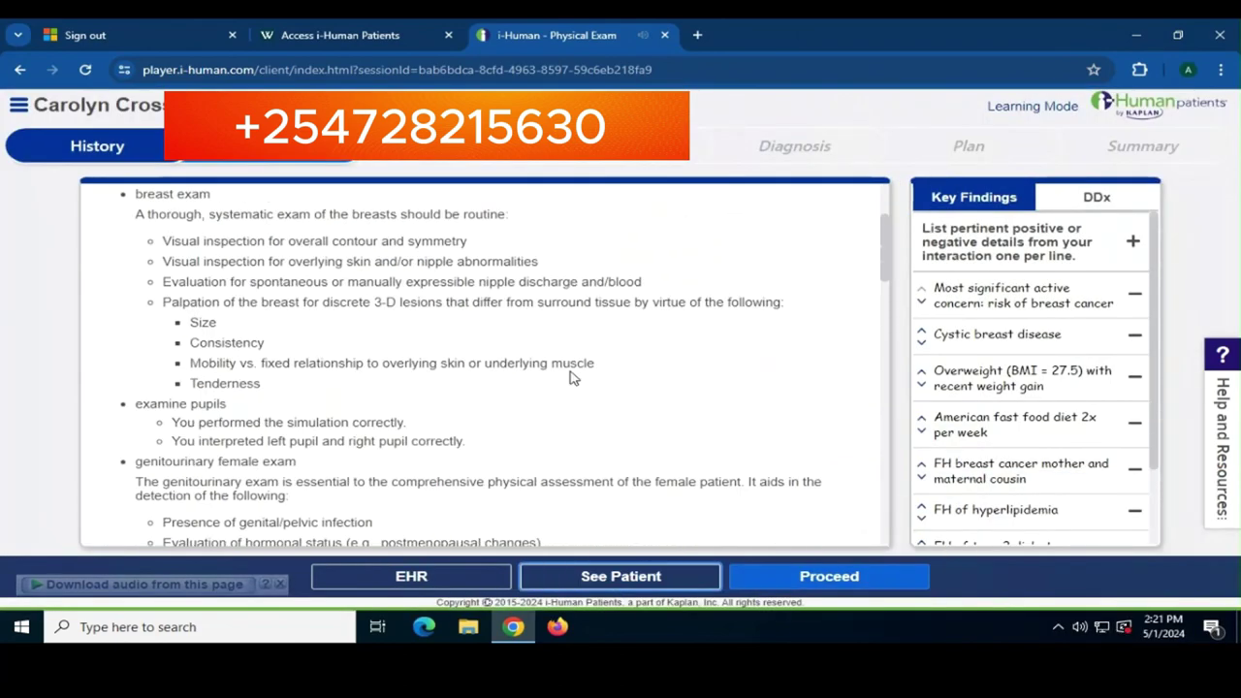
{"action": "scroll", "coordinate": [572, 378], "scroll_direction": "down", "scroll_amount": 8}
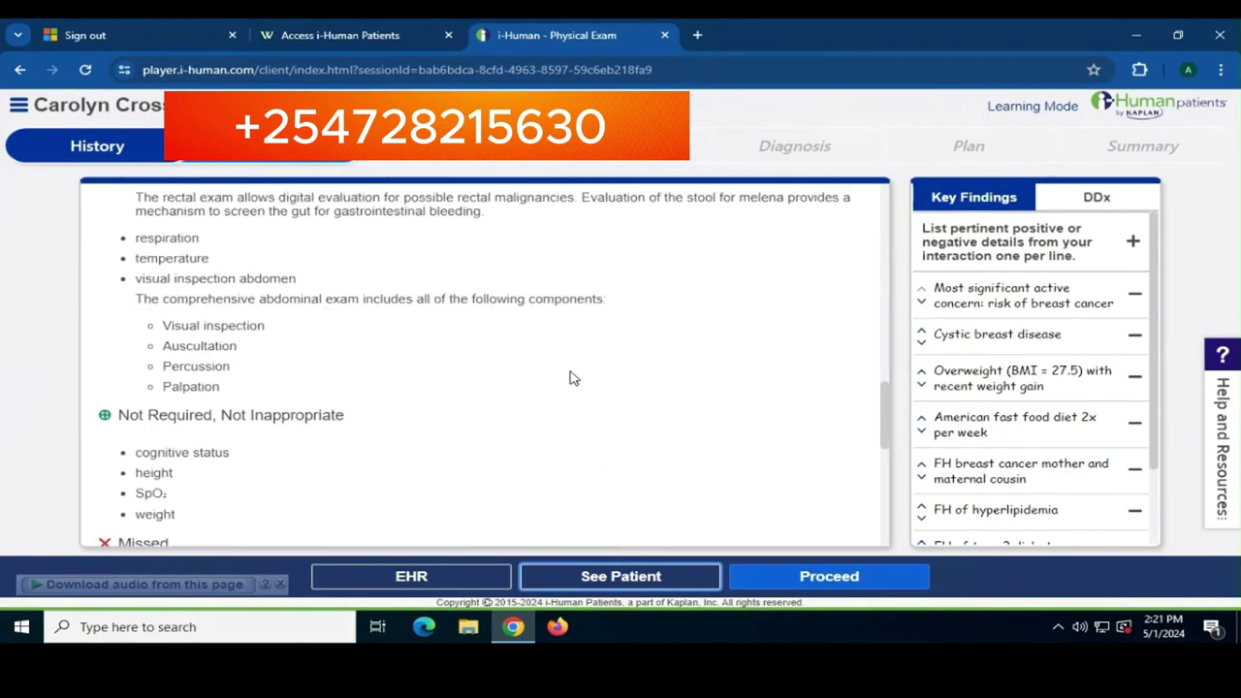
{"action": "scroll", "coordinate": [572, 379], "scroll_direction": "down", "scroll_amount": 4}
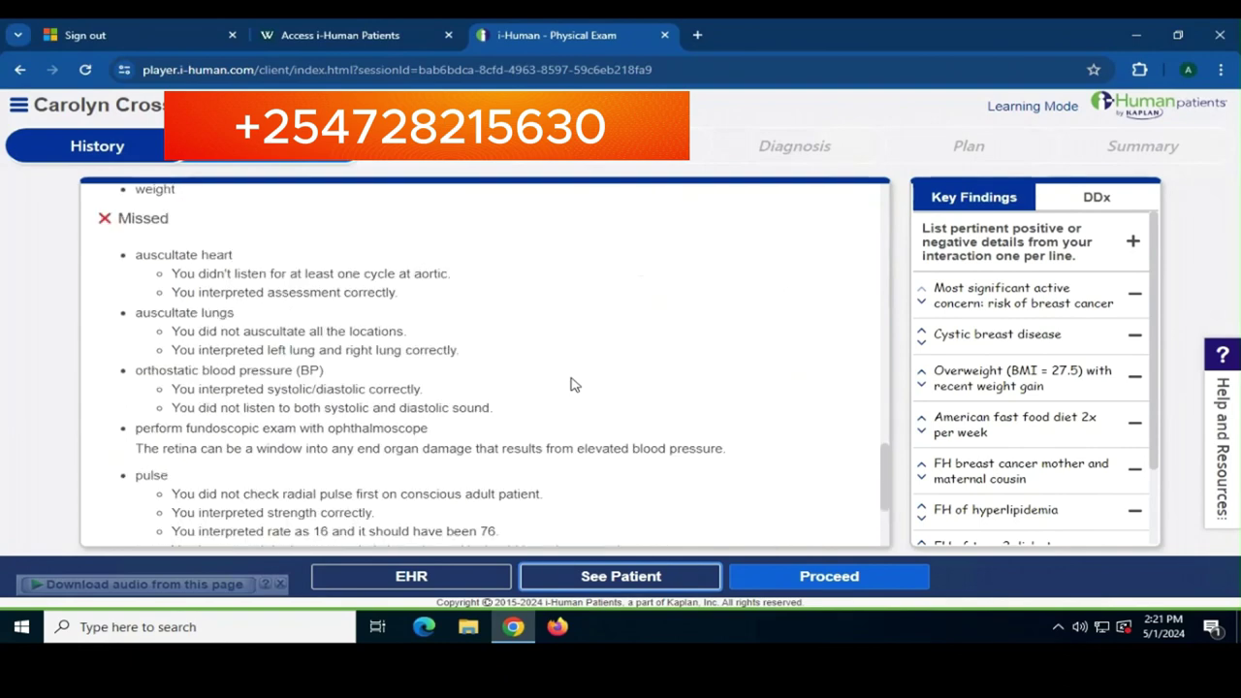
Continue to the first exercise and select "Breast cancer in first degree relative" and "Family history of diabetes"
{"action": "left_click", "coordinate": [846, 585]}
{"action": "left_click", "coordinate": [367, 332]}
{"action": "scroll", "coordinate": [340, 349], "scroll_direction": "down", "scroll_amount": 1}
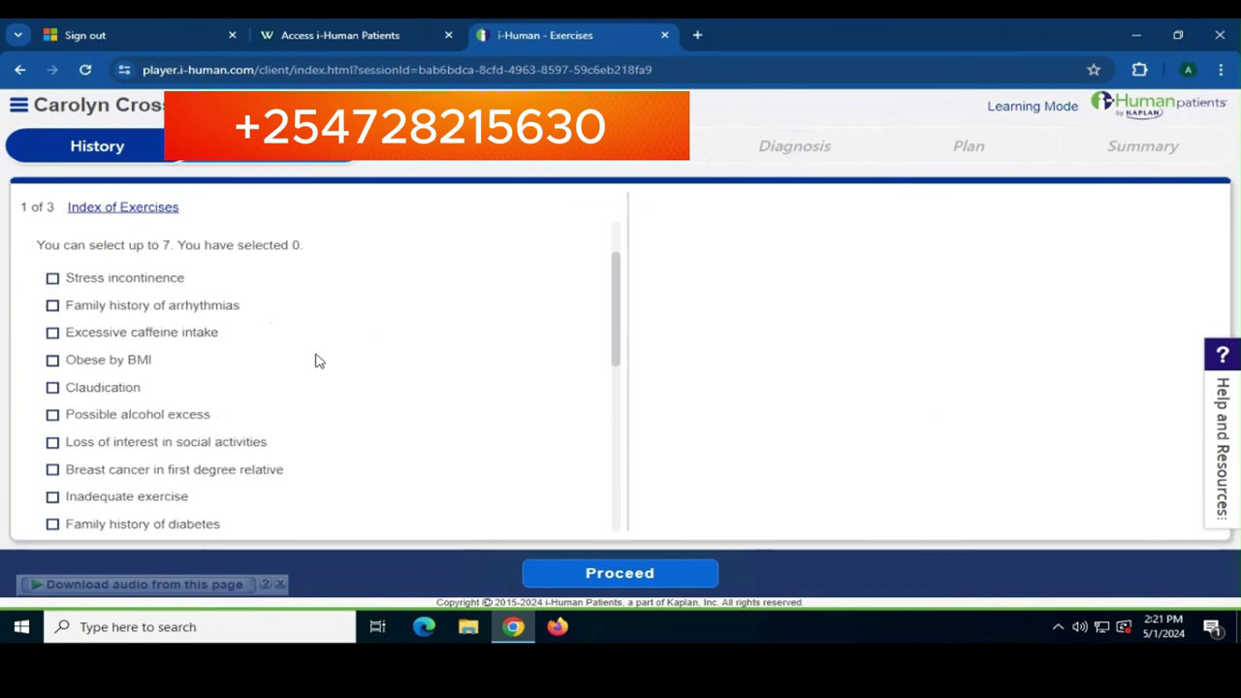
{"action": "scroll", "coordinate": [116, 378], "scroll_direction": "down", "scroll_amount": 1}
{"action": "left_click", "coordinate": [52, 388]}
{"action": "left_click", "coordinate": [53, 444]}
Also select Fibrocystic breast disease, Overweight by BMI, Family history of hyperlipidemia, Elevated blood pressure and Due for pap smear
{"action": "scroll", "coordinate": [266, 399], "scroll_direction": "down", "scroll_amount": 1}
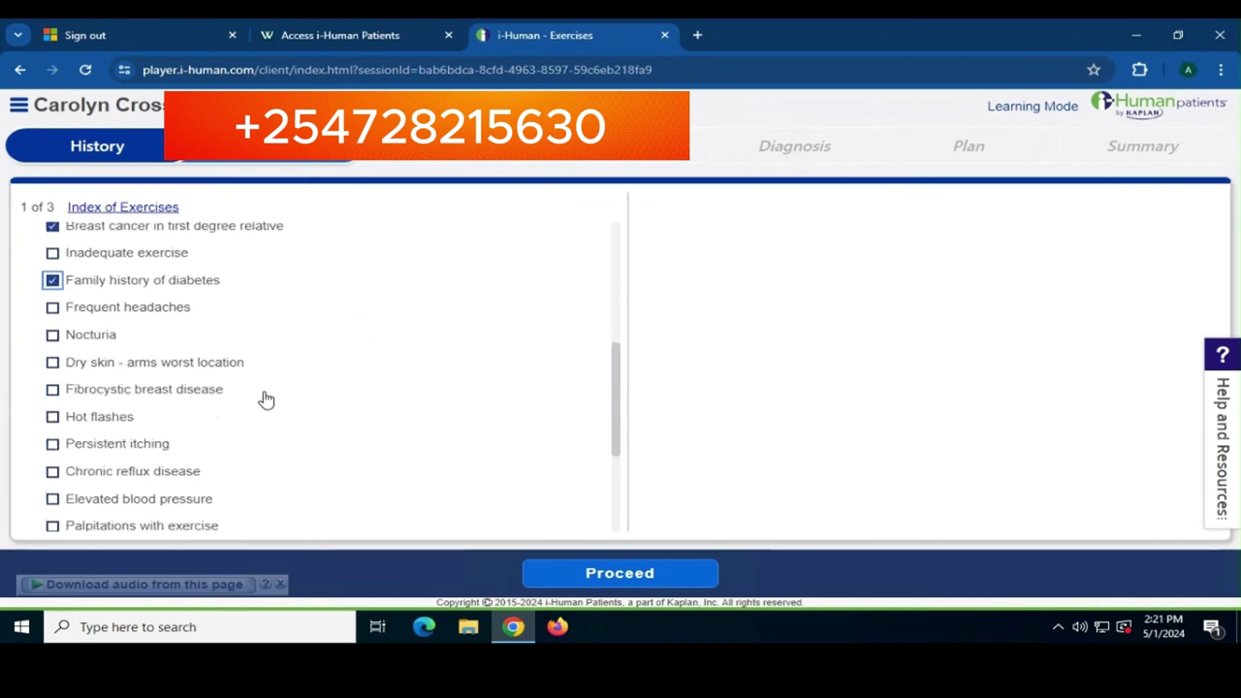
{"action": "left_click", "coordinate": [54, 392]}
{"action": "scroll", "coordinate": [277, 396], "scroll_direction": "down", "scroll_amount": 1}
{"action": "left_click", "coordinate": [52, 473]}
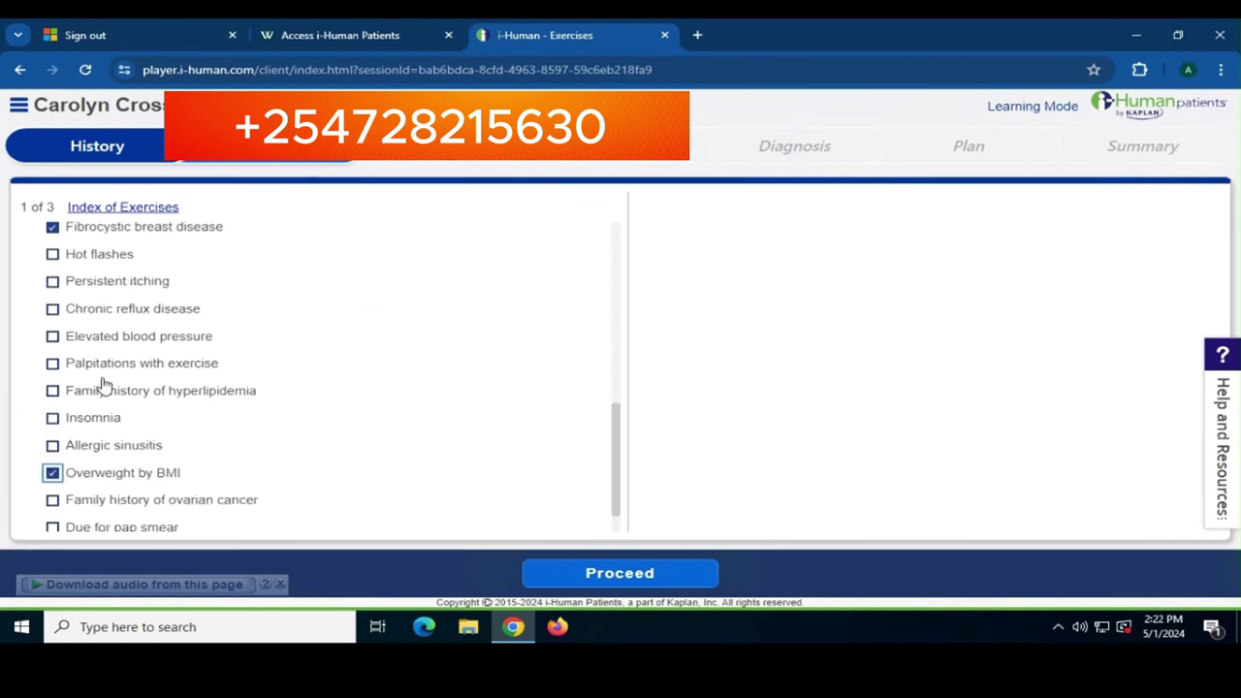
{"action": "left_click", "coordinate": [102, 389]}
{"action": "scroll", "coordinate": [97, 379], "scroll_direction": "down", "scroll_amount": 1}
{"action": "left_click", "coordinate": [52, 296]}
{"action": "left_click", "coordinate": [53, 488]}
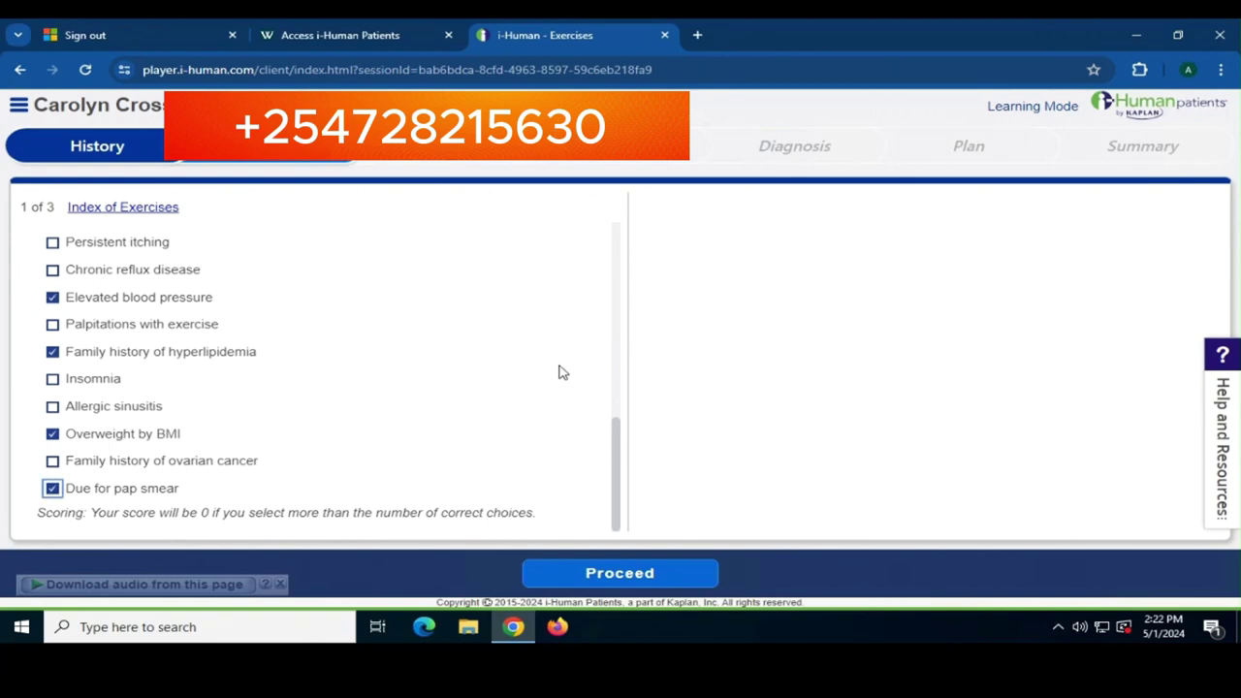
Submit the first exercise's answers and continue past its feedback to the second exercise
{"action": "left_click", "coordinate": [625, 579]}
{"action": "scroll", "coordinate": [498, 349], "scroll_direction": "down", "scroll_amount": 1}
{"action": "scroll", "coordinate": [499, 349], "scroll_direction": "up", "scroll_amount": 1}
{"action": "left_click", "coordinate": [625, 575]}
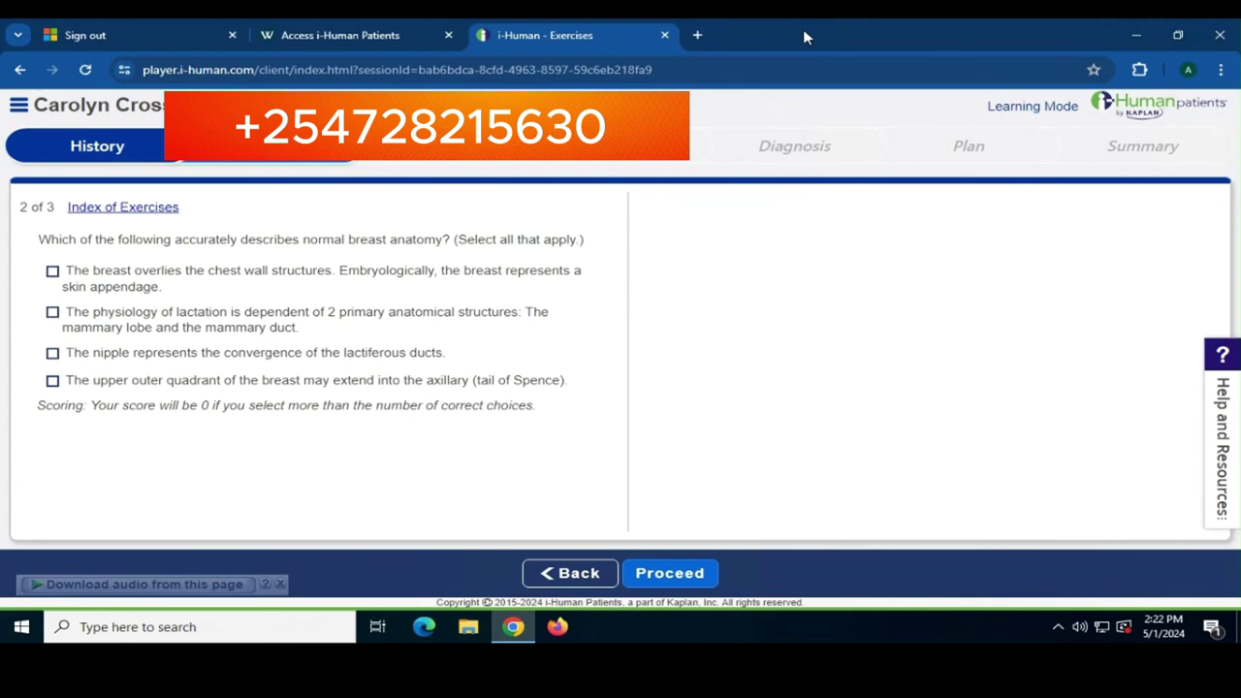
Select all four normal breast anatomy statements in the second exercise, submit them and review the feedback
{"action": "left_click", "coordinate": [52, 271]}
{"action": "left_click", "coordinate": [52, 312]}
{"action": "left_click", "coordinate": [52, 353]}
{"action": "left_click", "coordinate": [52, 381]}
{"action": "left_click", "coordinate": [669, 573]}
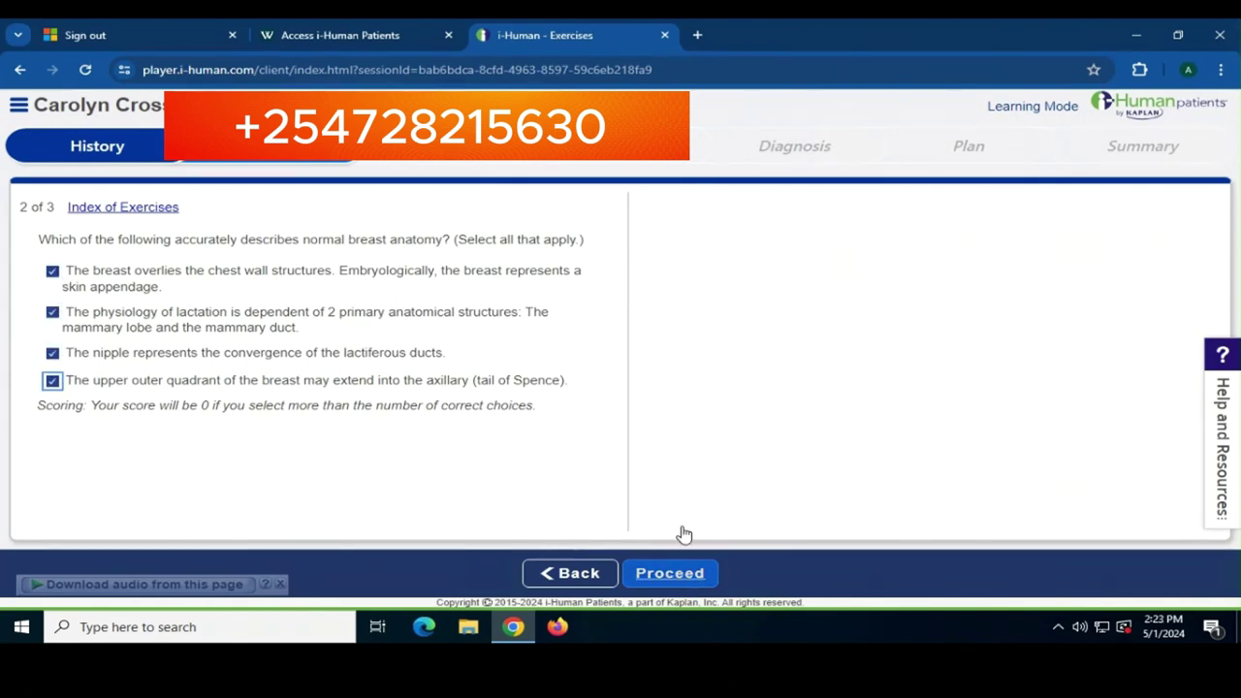
{"action": "scroll", "coordinate": [920, 313], "scroll_direction": "down", "scroll_amount": 2}
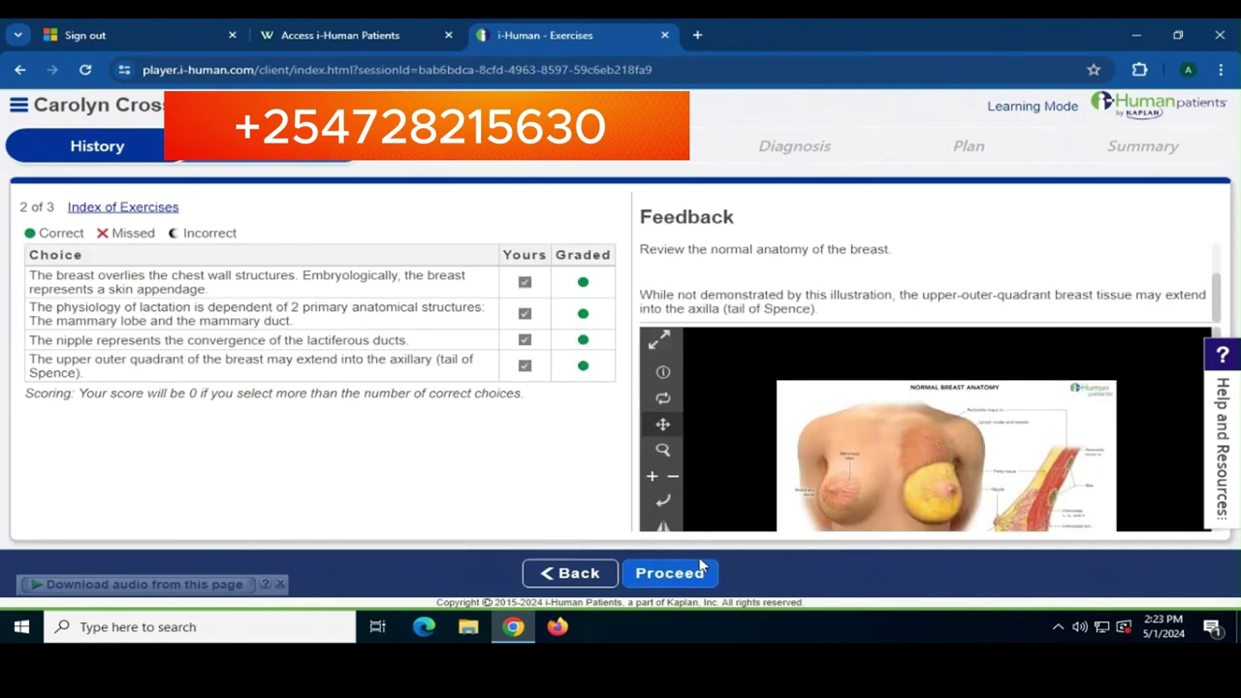
Complete the clinical breast exam review exercise and finalize the key findings list in its existing order
{"action": "left_click", "coordinate": [669, 573]}
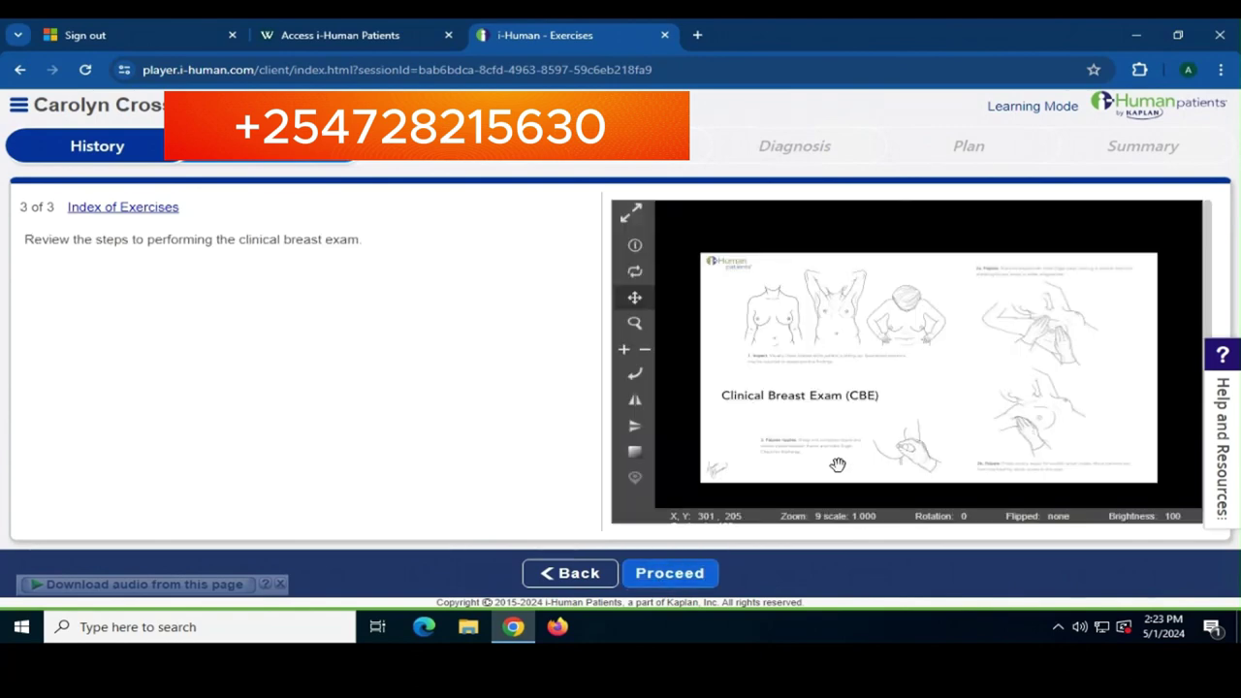
{"action": "left_click", "coordinate": [669, 573]}
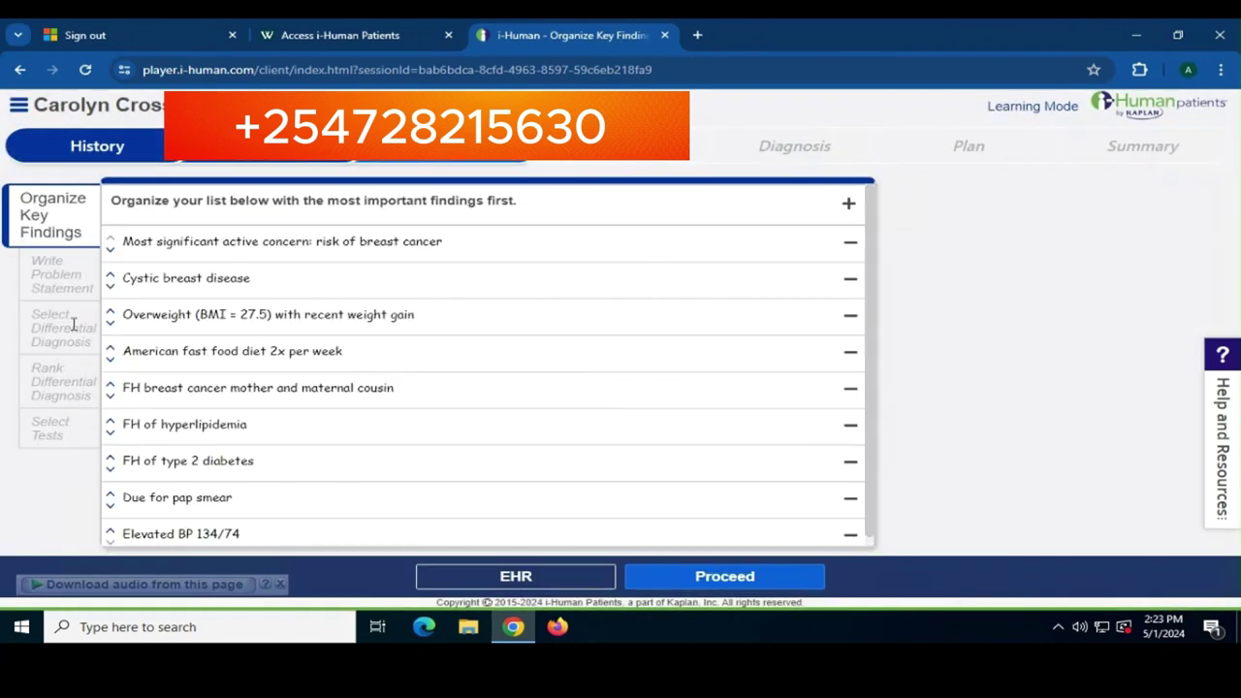
{"action": "left_click", "coordinate": [726, 576]}
{"action": "left_click", "coordinate": [668, 320]}
{"action": "left_click", "coordinate": [712, 582]}
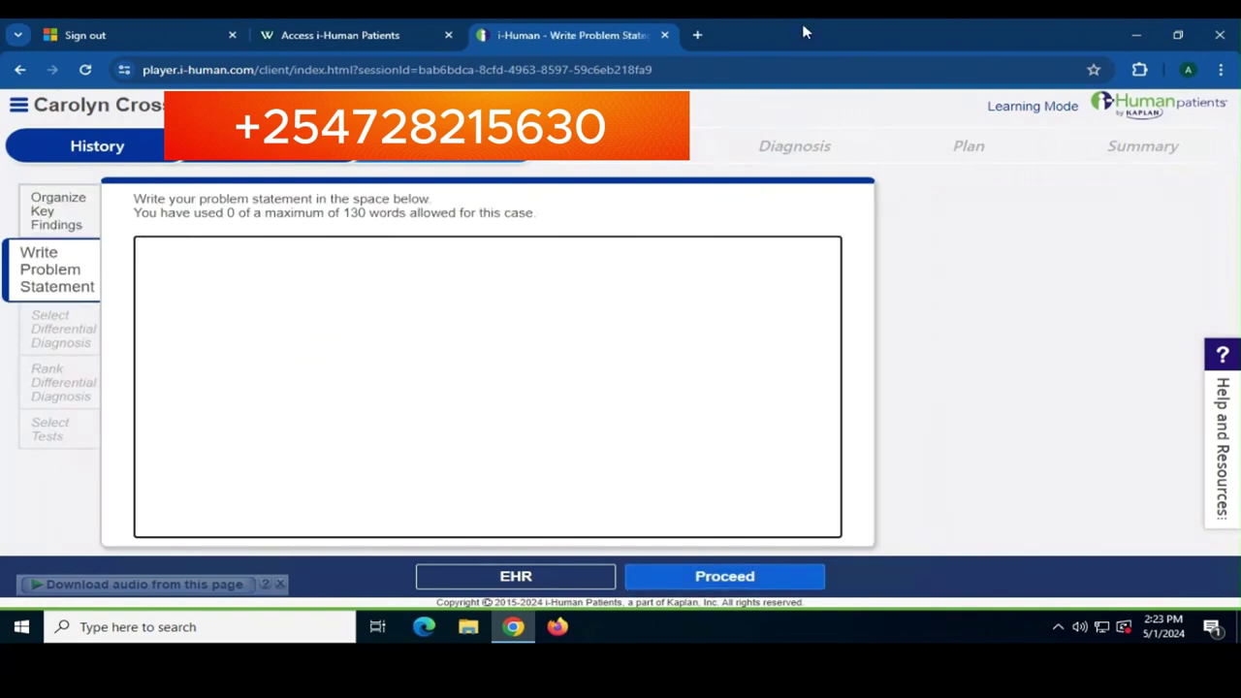
Write and finalize the problem statement for the healthy 41-year-old G2P2 patient, covering breast cancer risk factors, BP 134/74, BMI 27.5 and family history
{"action": "left_click", "coordinate": [218, 302]}
{"action": "type", "text": "Patient is a healthy 41-year-old G2P2 Hispanic American female who presents for a well-examination. She has no active medical complaints, but is concerned of breast cancer as both mother (age 63) and maternal first cousin (age 44) have been recently diagnosed with intraductal breast cancer. Additional risk factors include menarche age 10.5; first pregnancy age 33; she breast fed each of her two infants for only four months each. The patient reports baseline mammogram at age 40 (report not available) and a history of fibrocystic breast disease. Physical exam reveals elevated blood pressure (134/74), increased body weight (BMI 27.5) with a FH of hypertension, hyperlipidemia (father) and type 2 diabetes (mother)."}
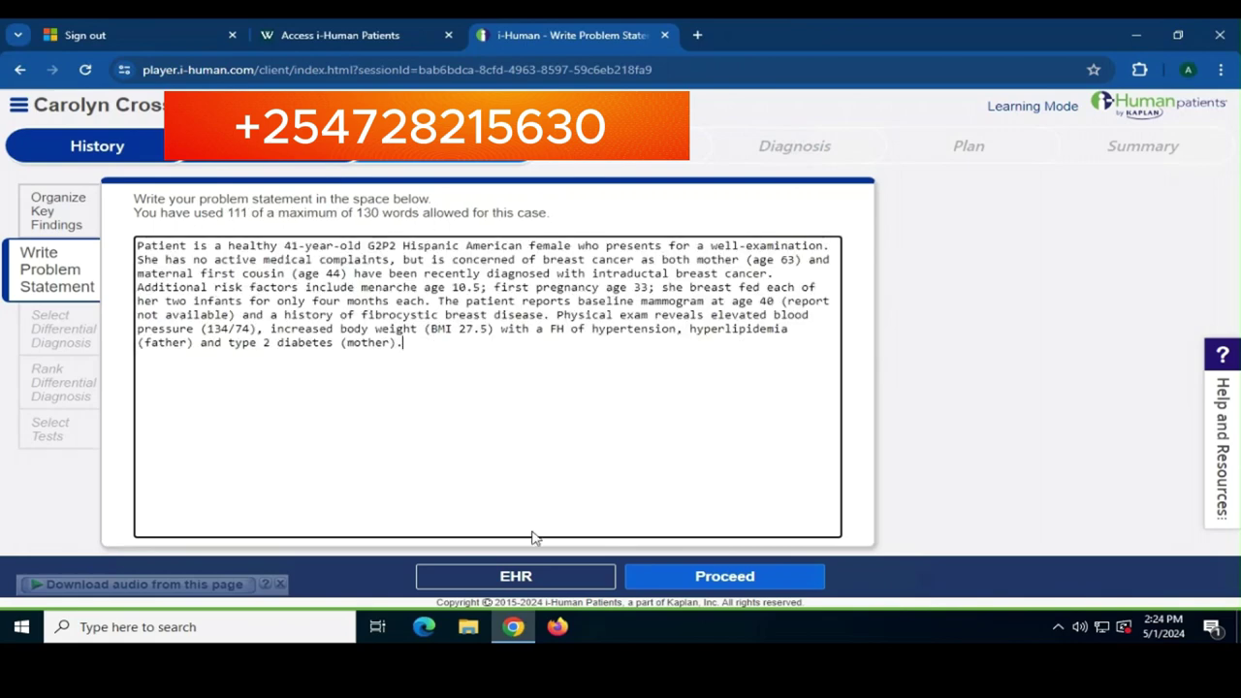
{"action": "left_click", "coordinate": [736, 580]}
{"action": "left_click", "coordinate": [671, 321]}
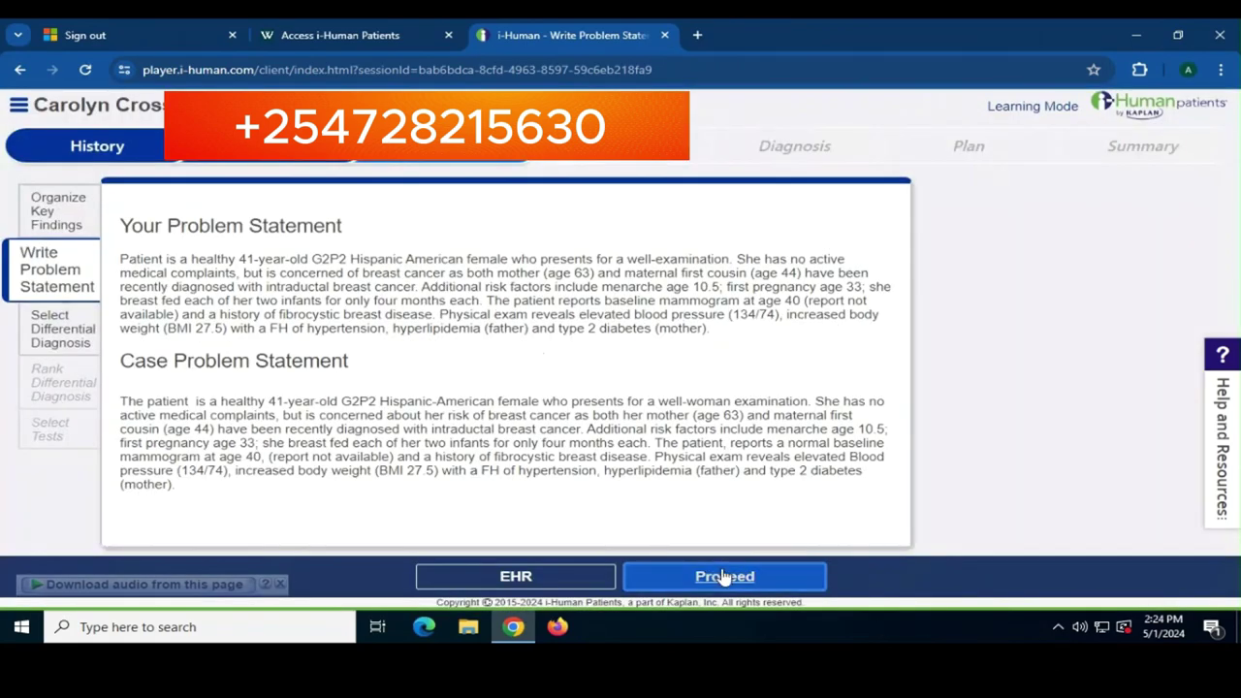
Continue to the differential diagnosis section, search for "breast" and add breast cancer to the differentials
{"action": "left_click", "coordinate": [726, 576]}
{"action": "left_click", "coordinate": [191, 244]}
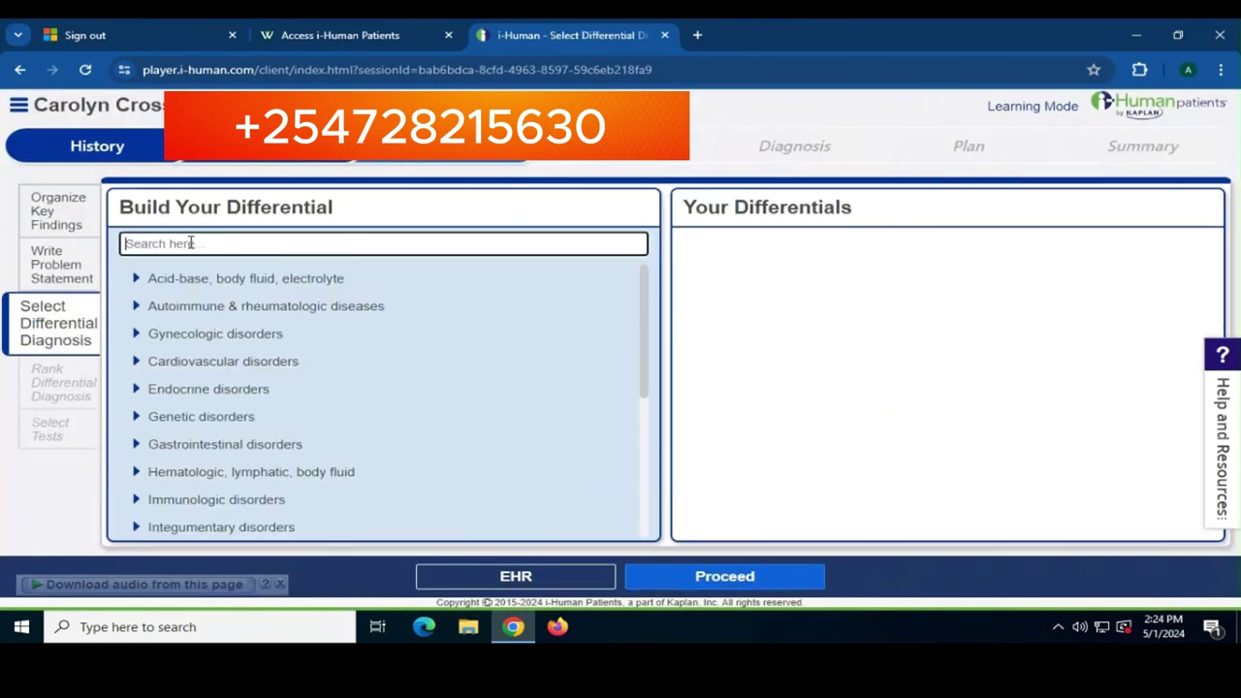
{"action": "type", "text": "breast"}
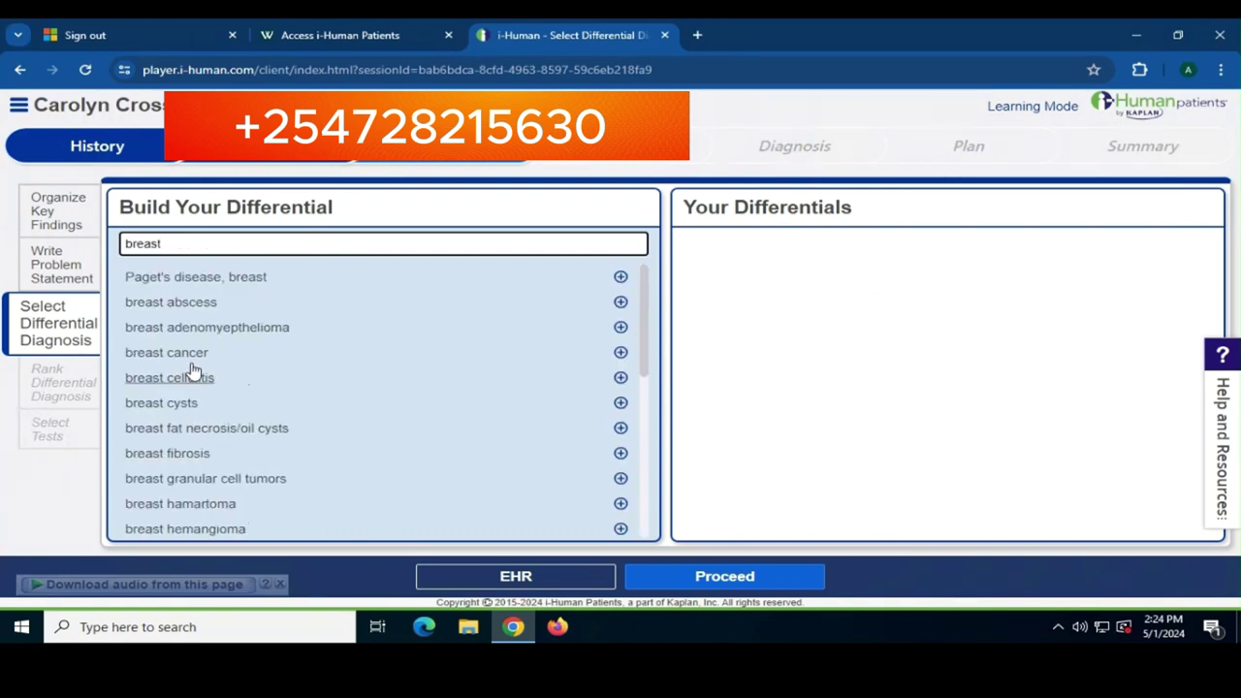
{"action": "left_click", "coordinate": [194, 353]}
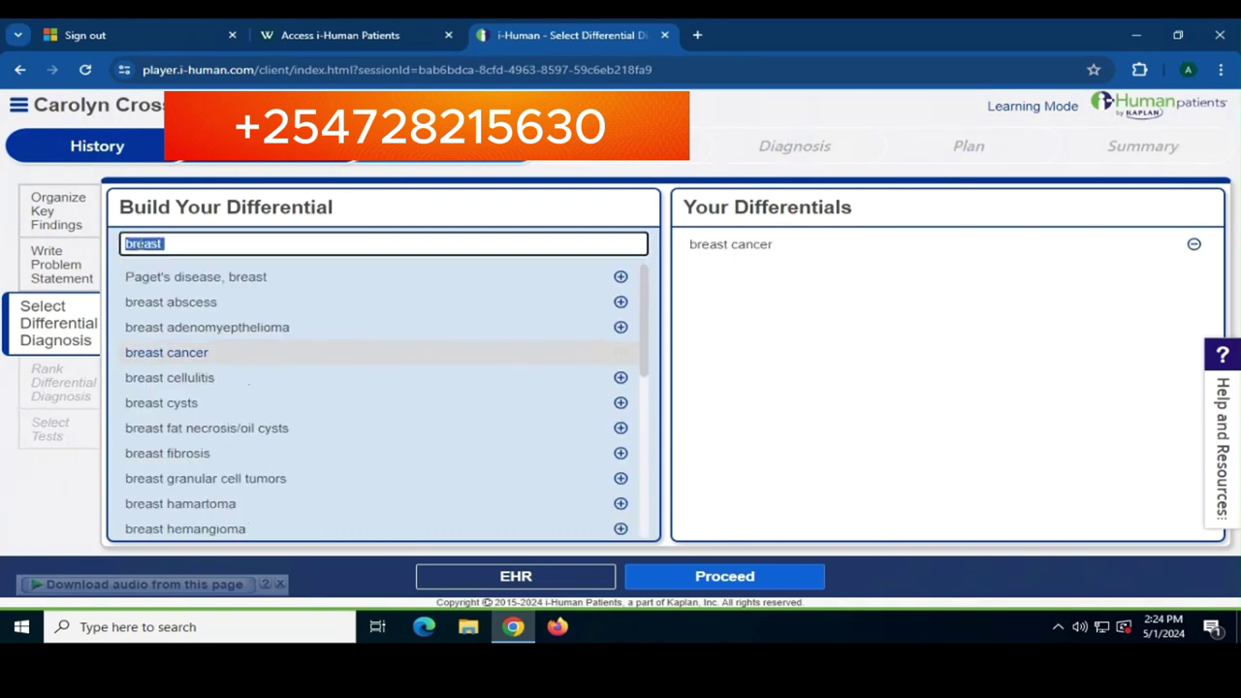
Search for "hyperli" and add hyperlipidemia to the differentials
{"action": "type", "text": "h"}
{"action": "key", "text": "ctrl+alt+Break"}
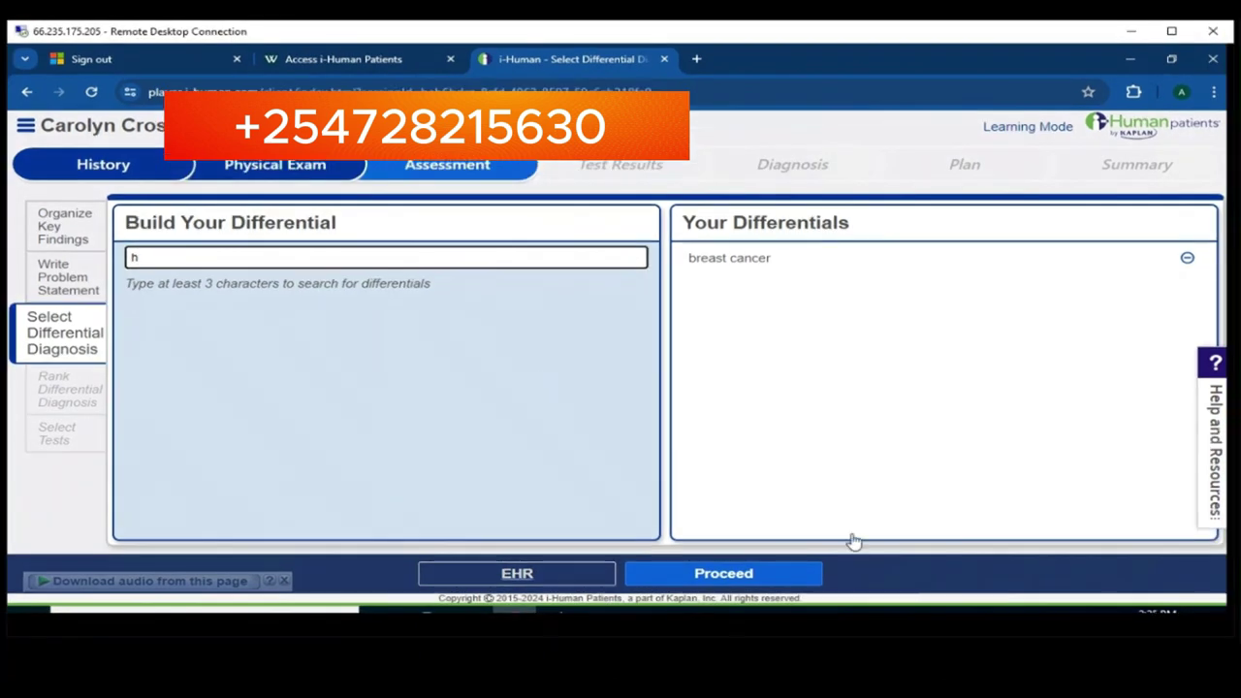
{"action": "type", "text": "yperli"}
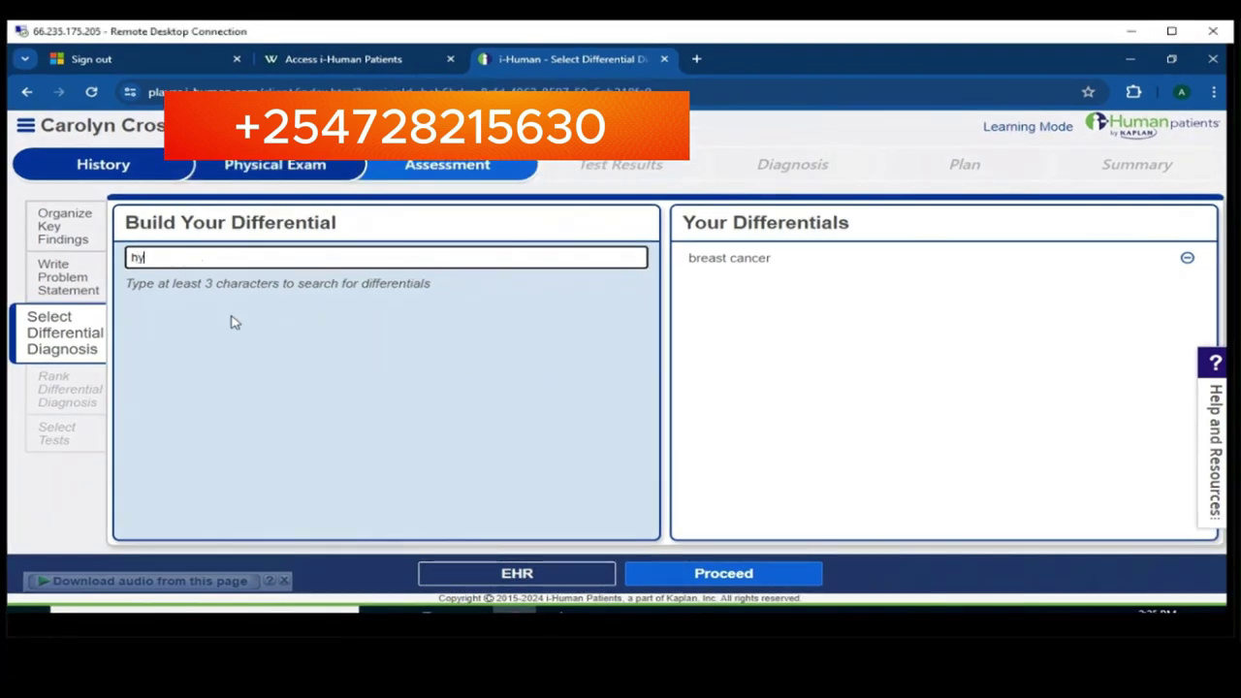
{"action": "left_click", "coordinate": [212, 293]}
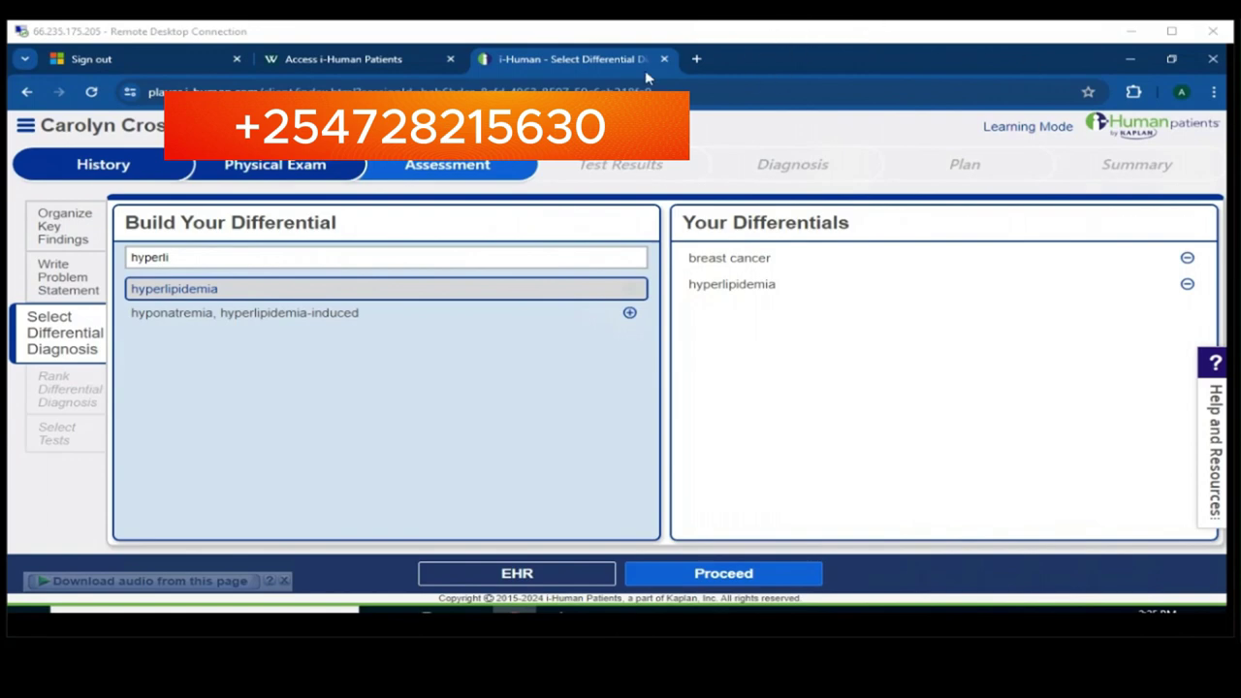
Search for "diabetes" and add diabetes mellitus type 2 to the differentials
{"action": "double_click", "coordinate": [158, 256]}
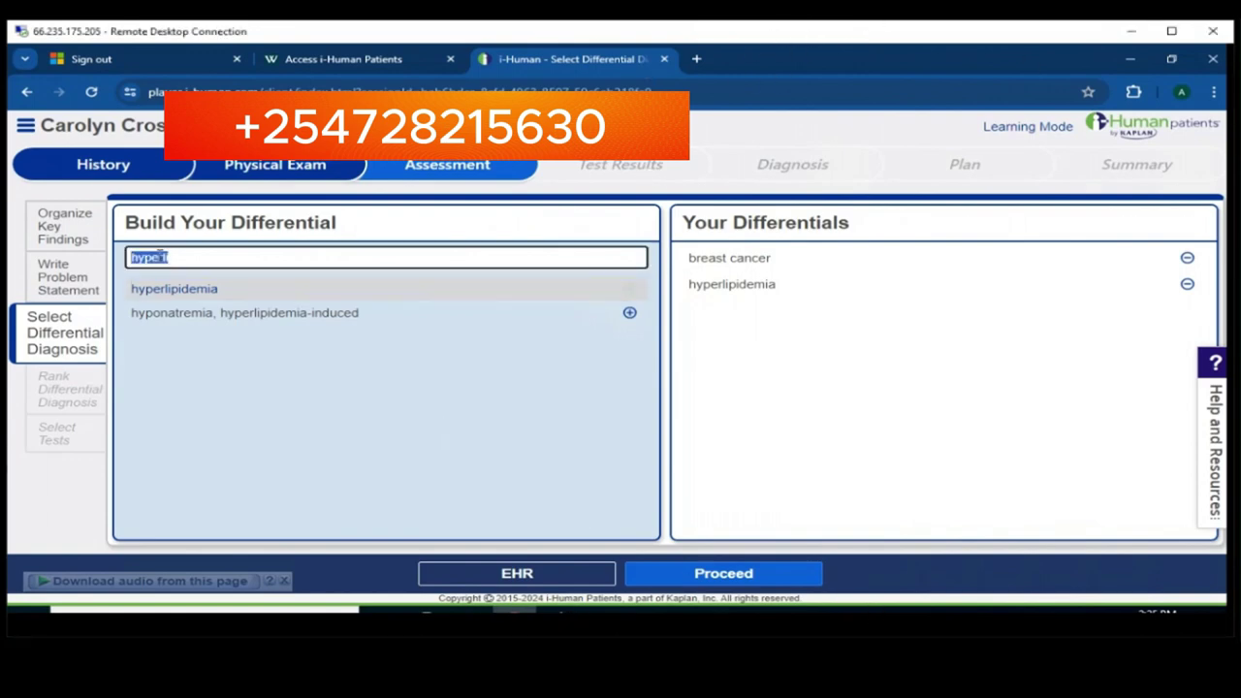
{"action": "type", "text": "diabetes"}
{"action": "left_click", "coordinate": [204, 337]}
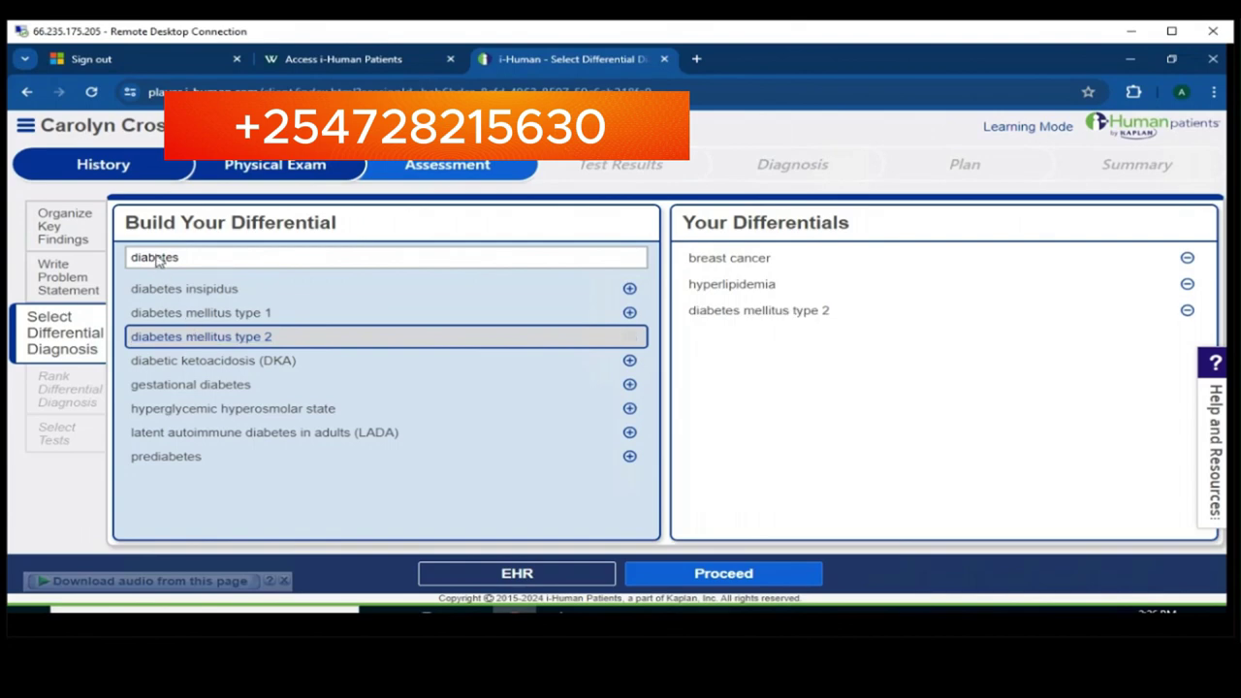